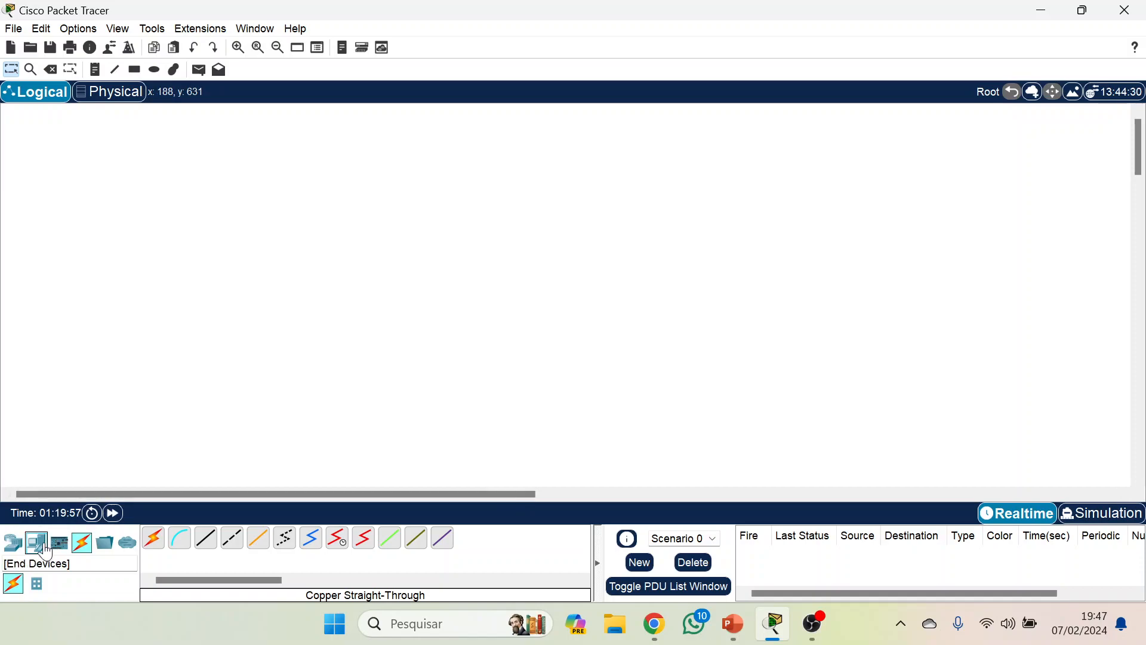
Place a PC and, up and to its right, an ISR4331 router in the empty logical workspace.
{"action": "left_click_drag", "start_coordinate": [36, 545], "coordinate": [173, 361]}
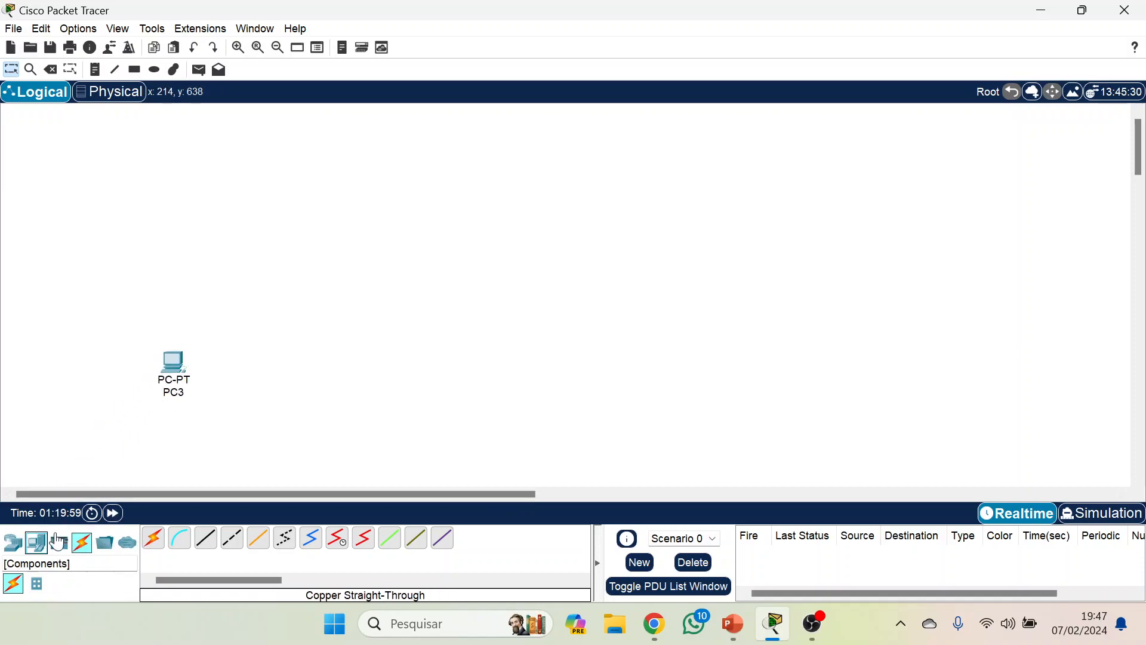
{"action": "left_click", "coordinate": [12, 542]}
{"action": "left_click_drag", "start_coordinate": [153, 540], "coordinate": [354, 297]}
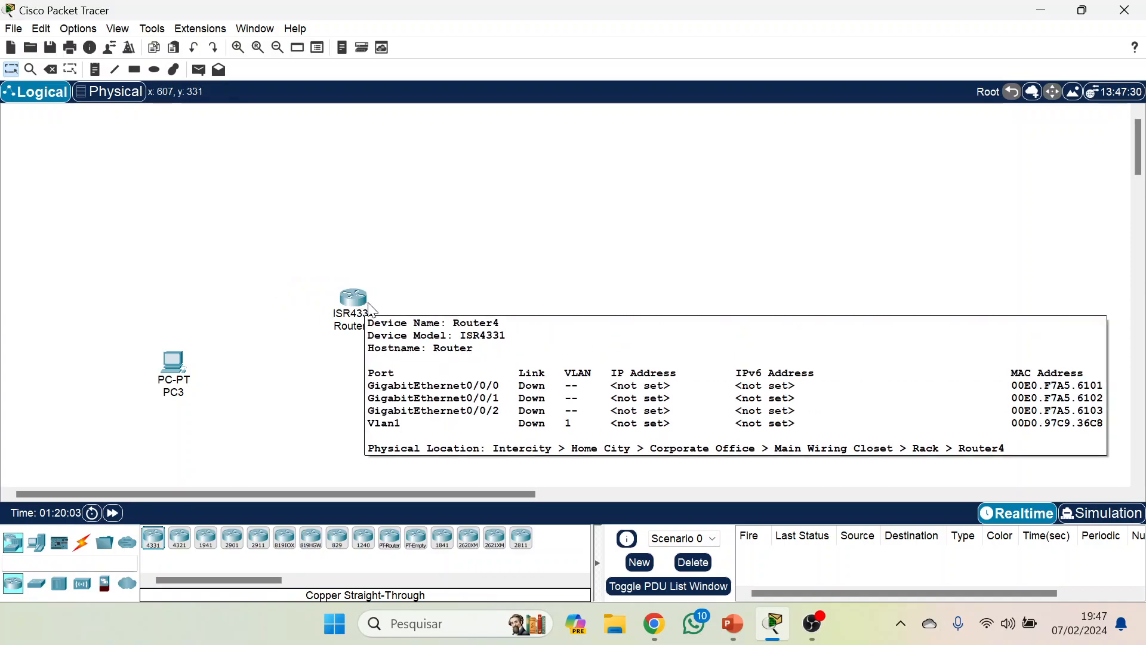
Connect the PC's RS 232 port to the router's Console port with a console cable.
{"action": "left_click", "coordinate": [82, 542]}
{"action": "left_click", "coordinate": [179, 539]}
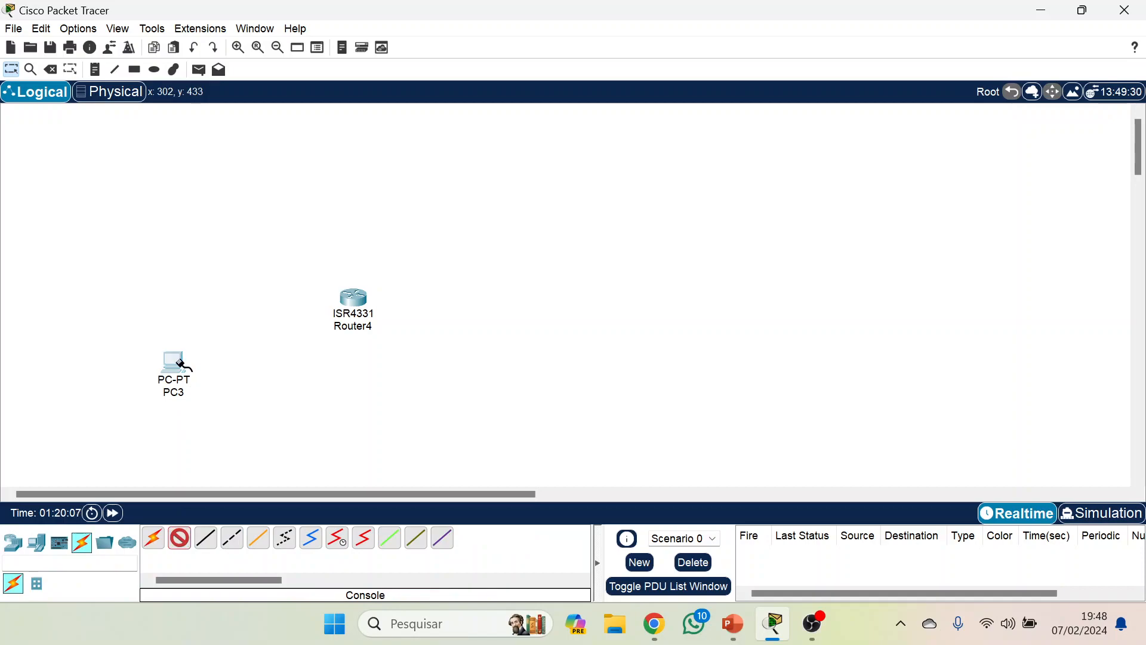
{"action": "left_click", "coordinate": [180, 363]}
{"action": "left_click", "coordinate": [248, 374]}
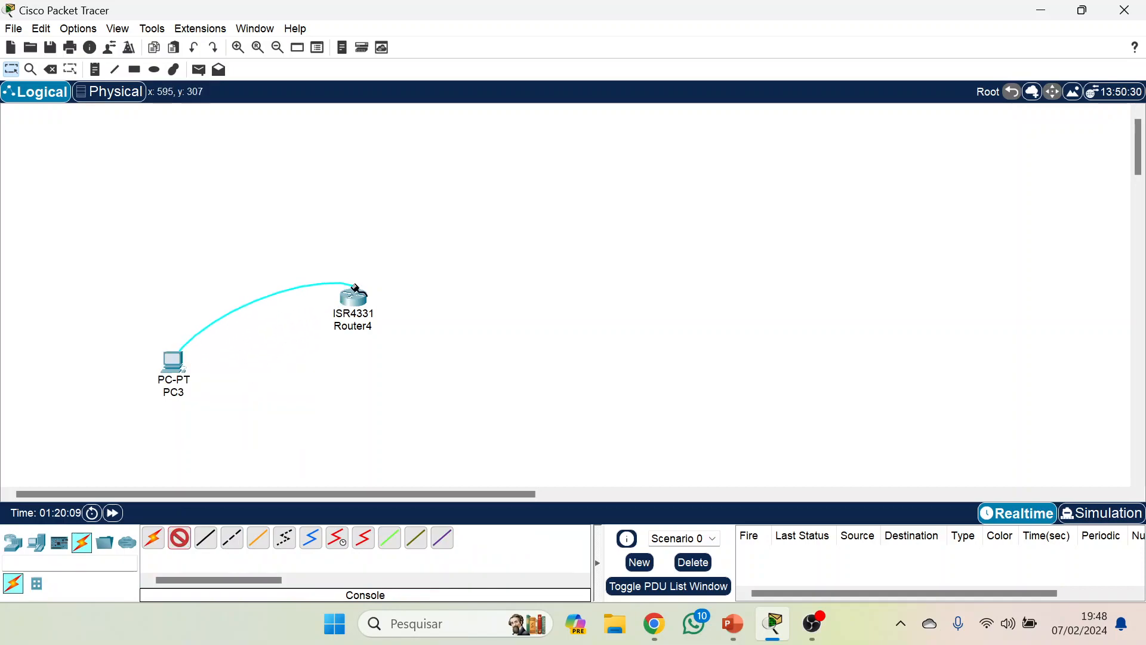
{"action": "left_click", "coordinate": [355, 300]}
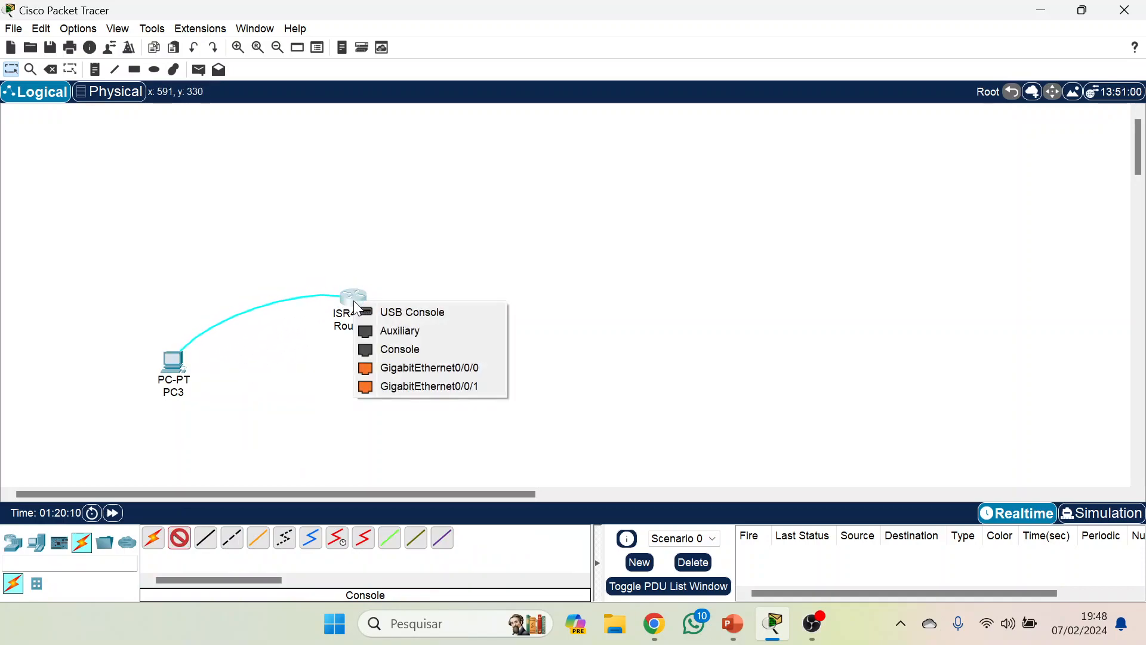
{"action": "left_click", "coordinate": [398, 350]}
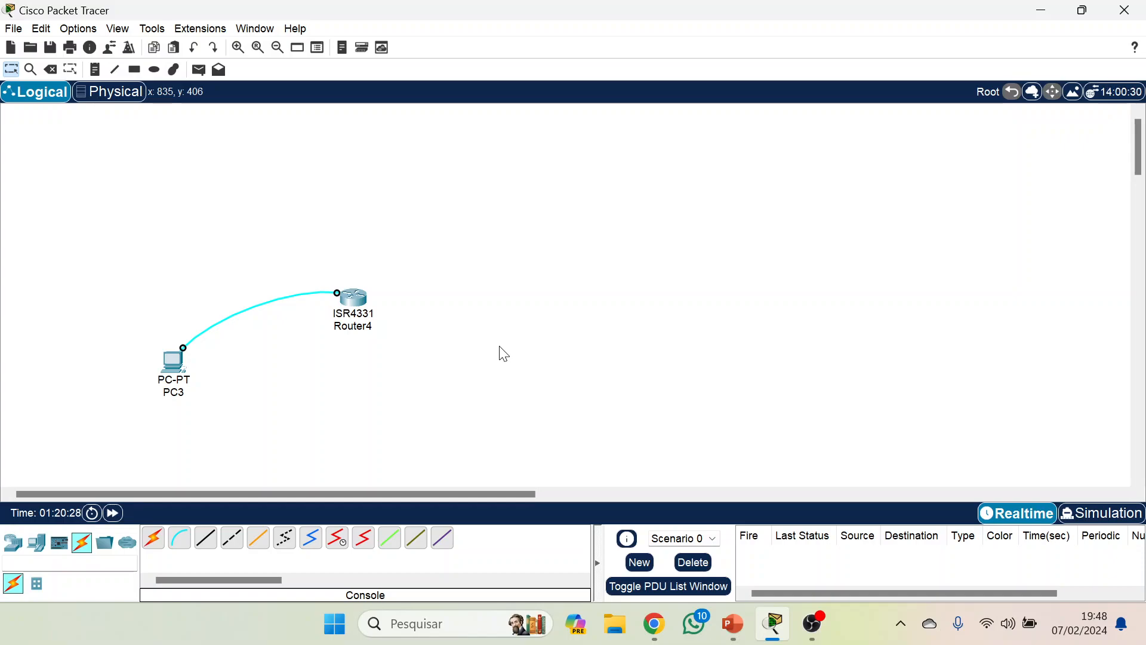
Assign PC3 the static IPv4 address 192.168.10.2 with subnet mask 255.255.255.0.
{"action": "left_click", "coordinate": [173, 371]}
{"action": "left_click", "coordinate": [535, 44]}
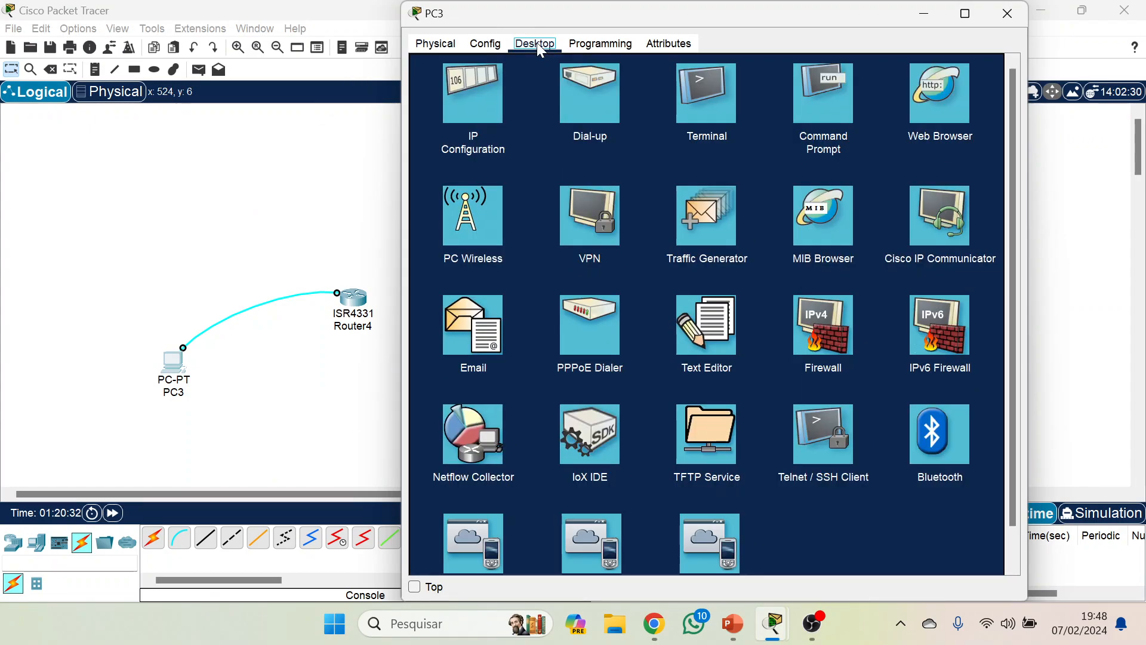
{"action": "left_click", "coordinate": [468, 96]}
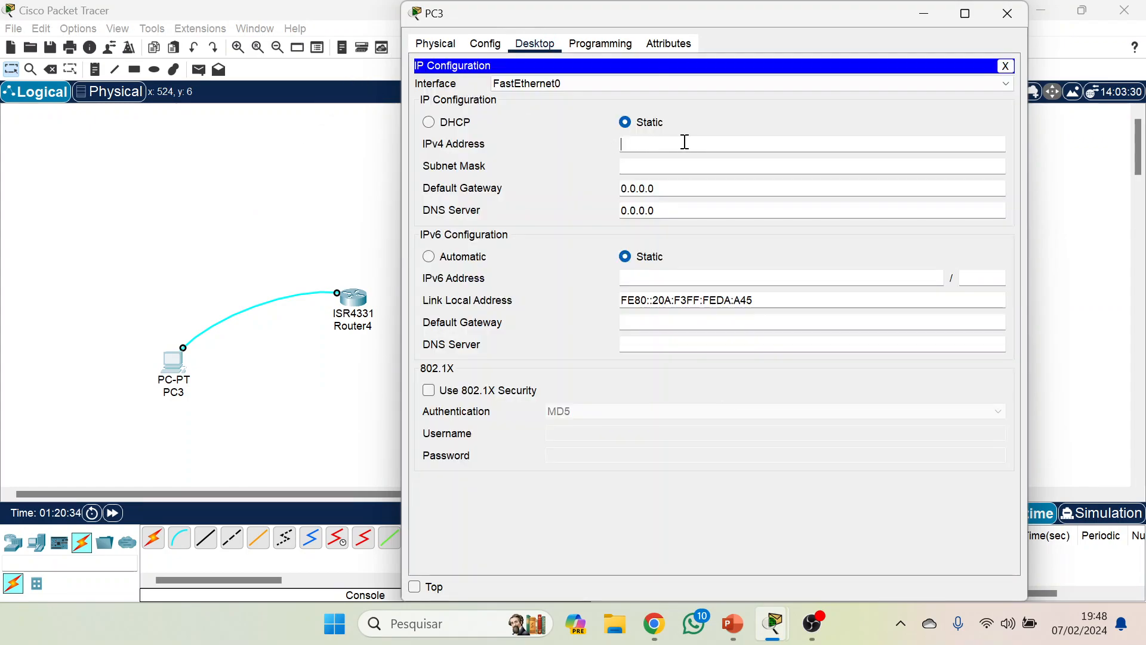
{"action": "left_click", "coordinate": [705, 141]}
{"action": "type", "text": "29"}
{"action": "key", "text": "BackSpace"}
{"action": "key", "text": "BackSpace"}
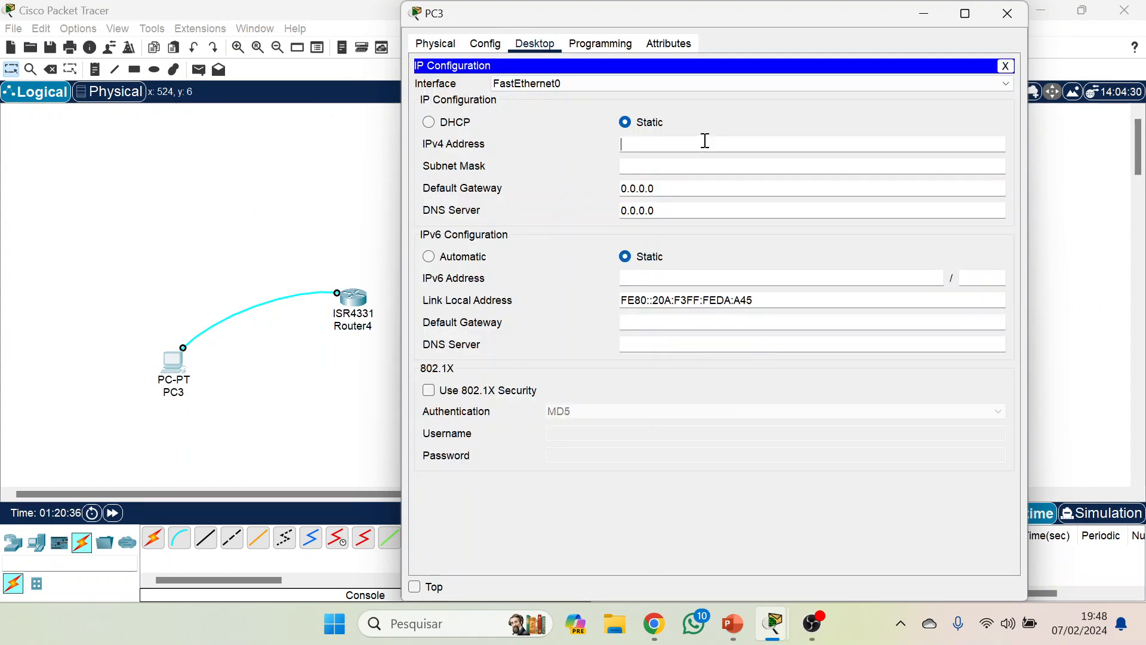
{"action": "type", "text": "192.168.1o0.2"}
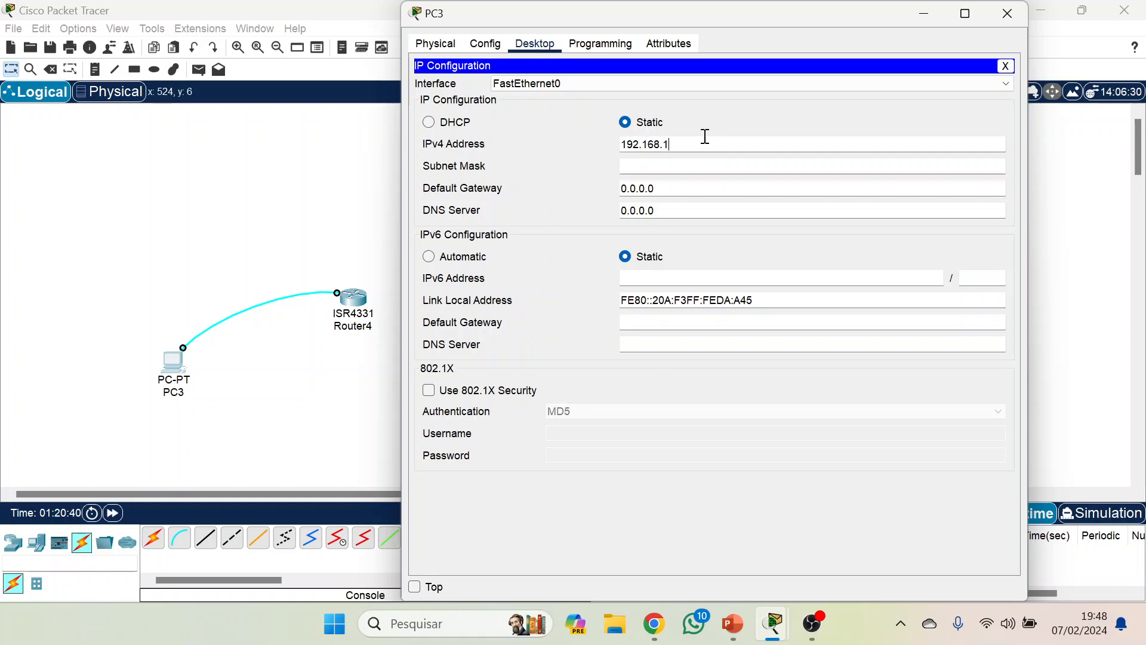
{"action": "key", "text": "Tab"}
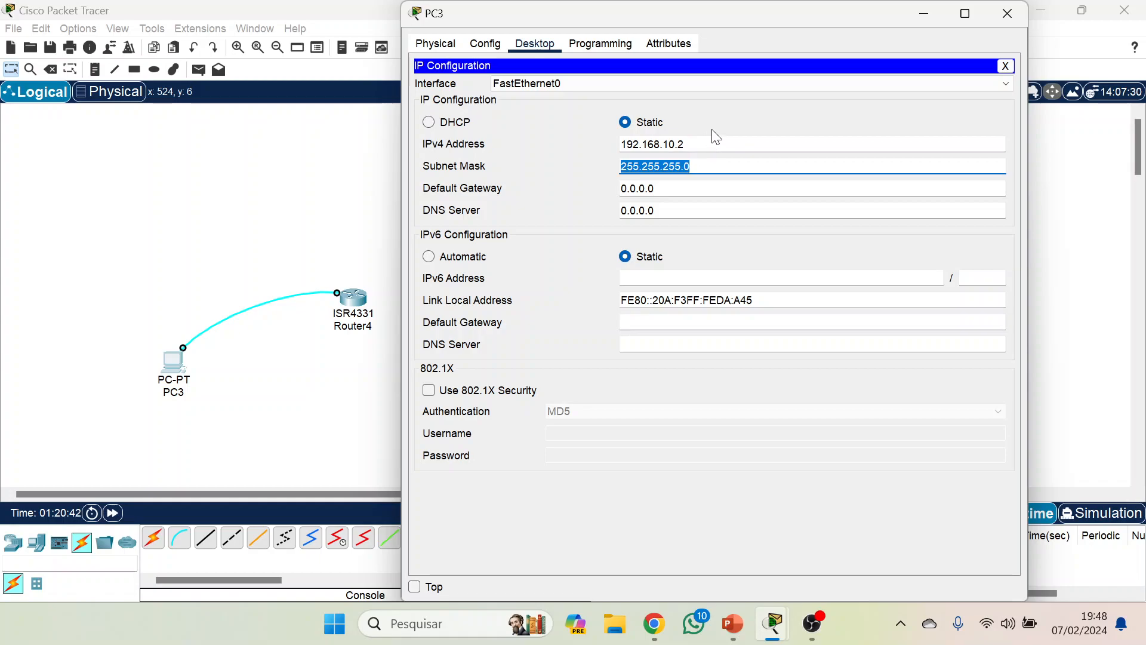
{"action": "left_click", "coordinate": [1005, 66]}
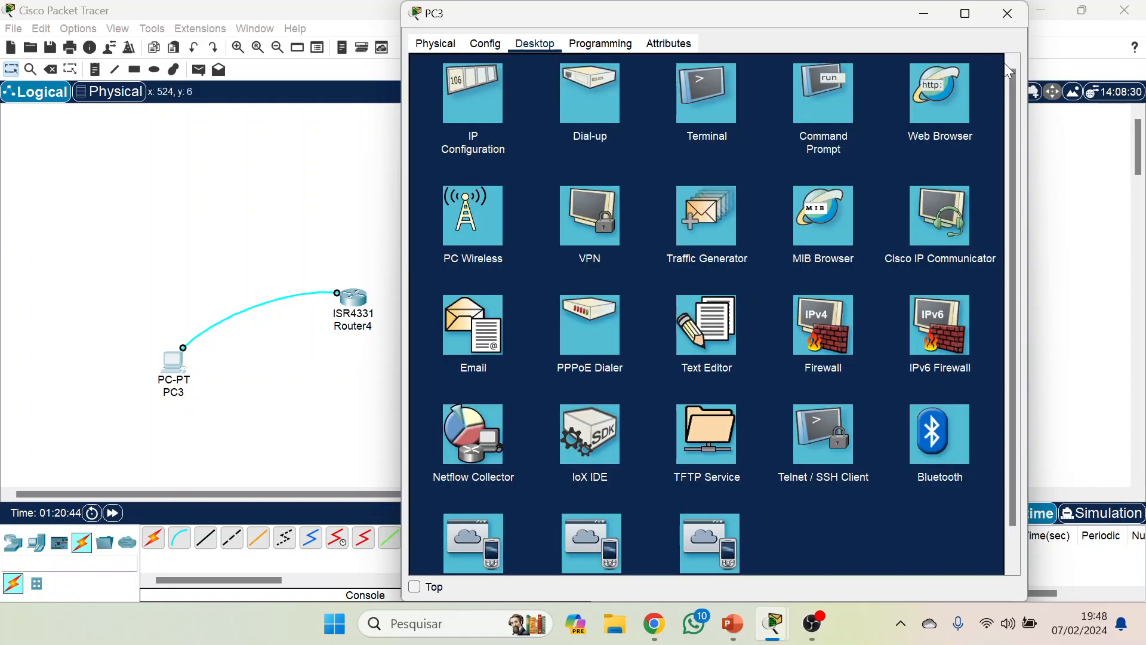
Open a terminal session from PC3 with the default port settings and answer no to the initial configuration dialog.
{"action": "left_click", "coordinate": [693, 91]}
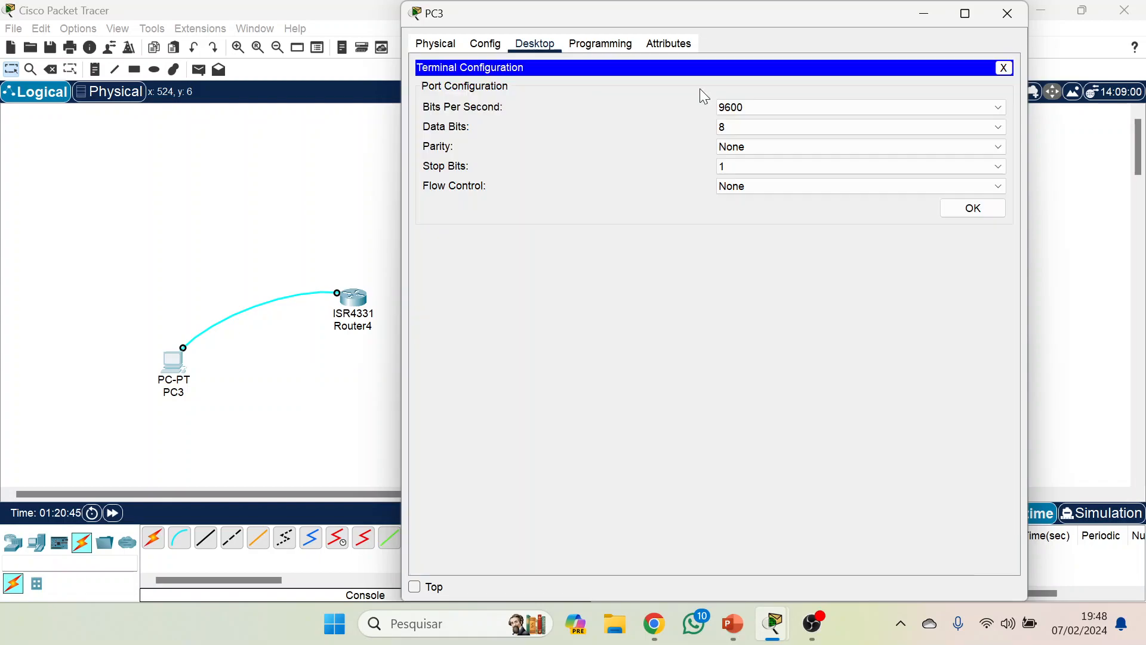
{"action": "left_click", "coordinate": [989, 212]}
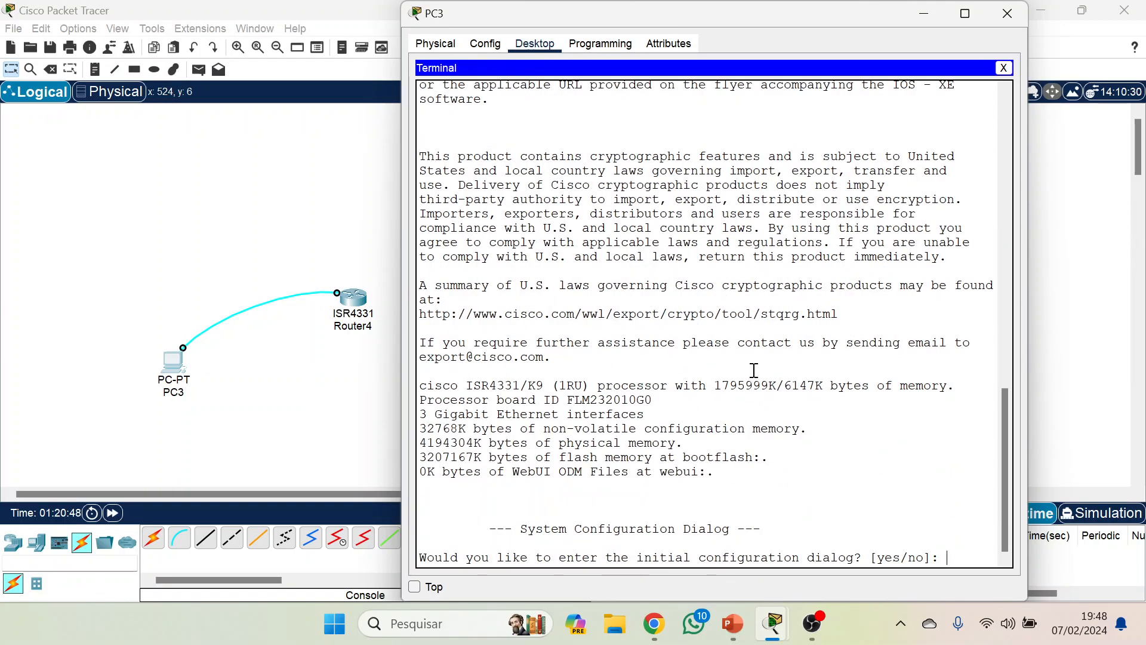
{"action": "type", "text": "no"}
{"action": "key", "text": "Return"}
{"action": "key", "text": "Return"}
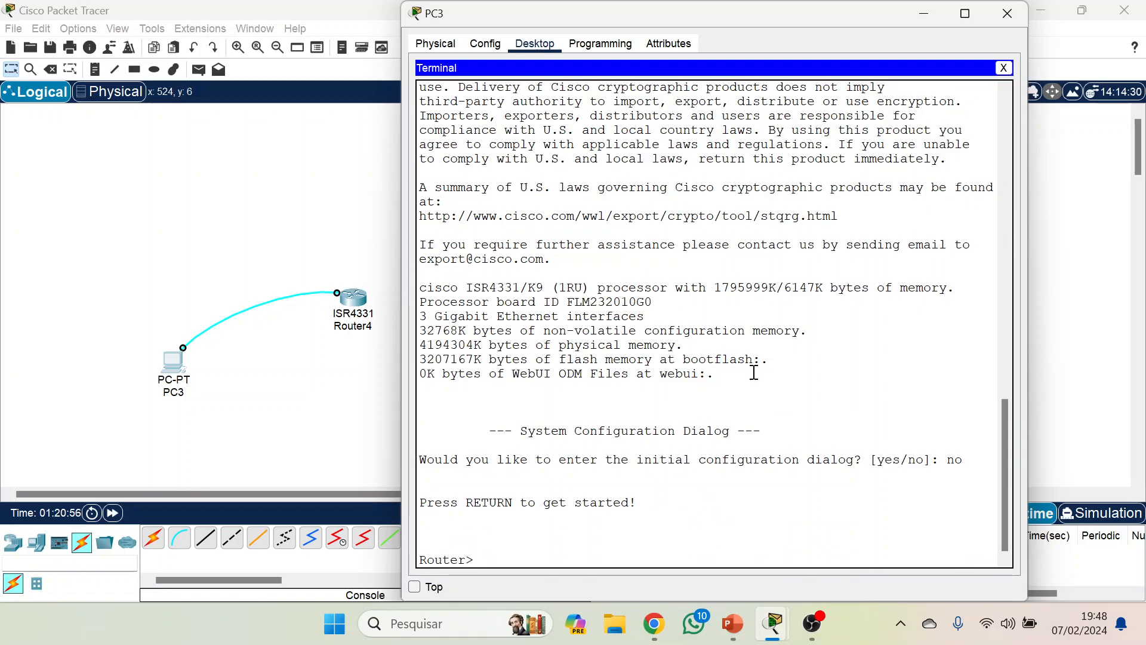
Enter privileged mode with enable and go into global configuration mode with conf terminal.
{"action": "type", "text": "enable"}
{"action": "key", "text": "Return"}
{"action": "type", "text": "con"}
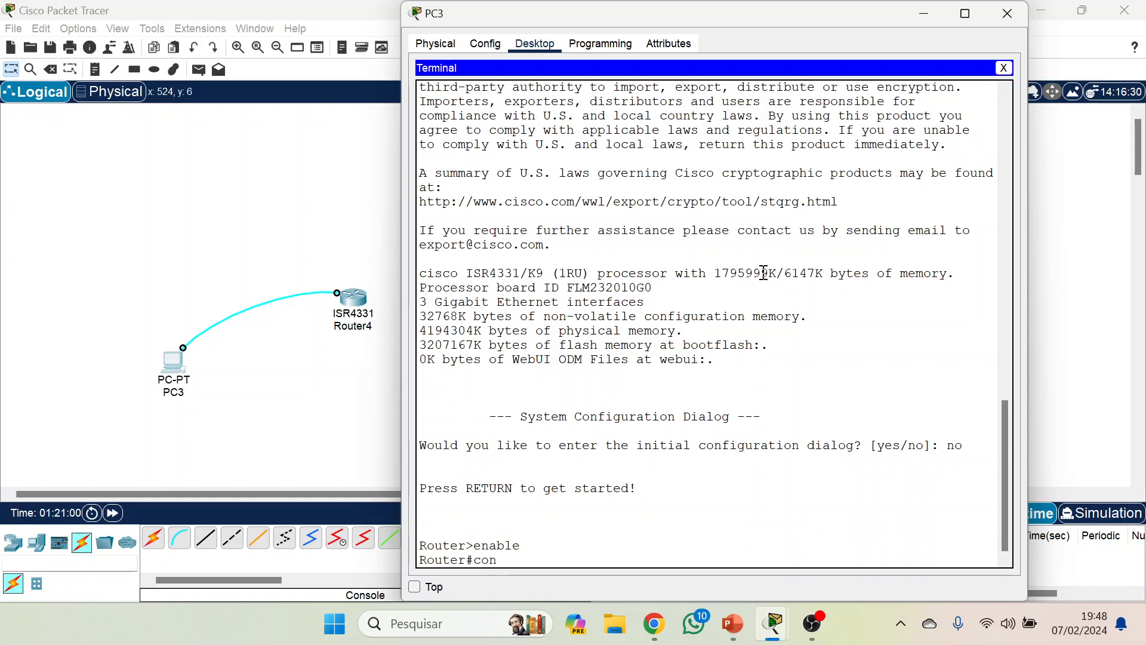
{"action": "type", "text": "f terminal"}
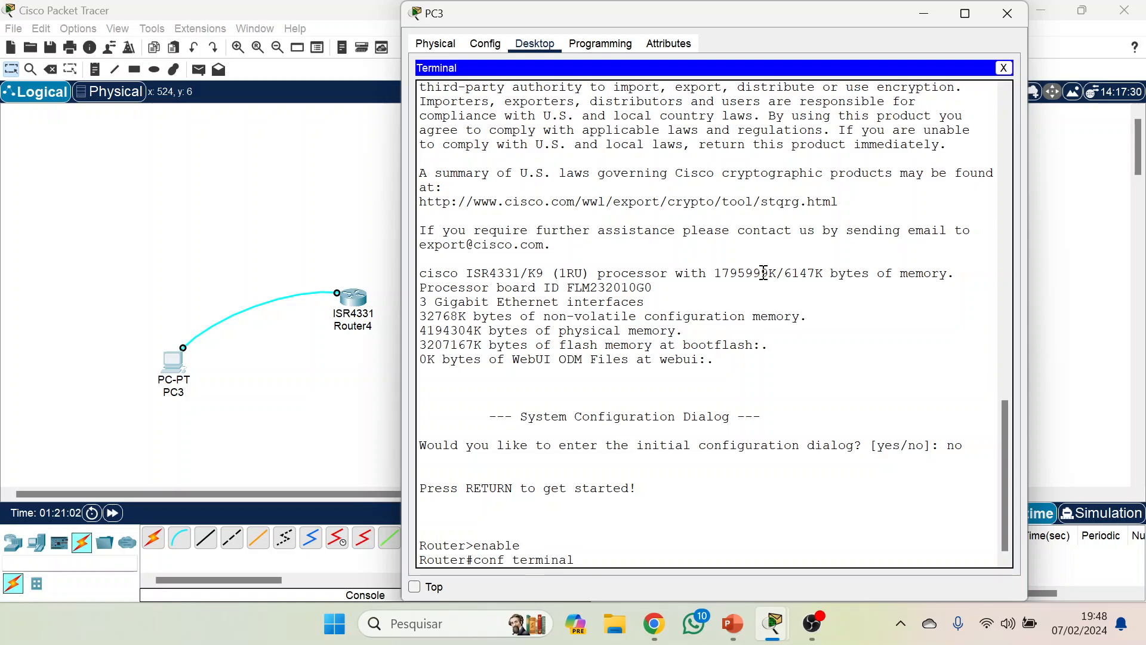
{"action": "key", "text": "Return"}
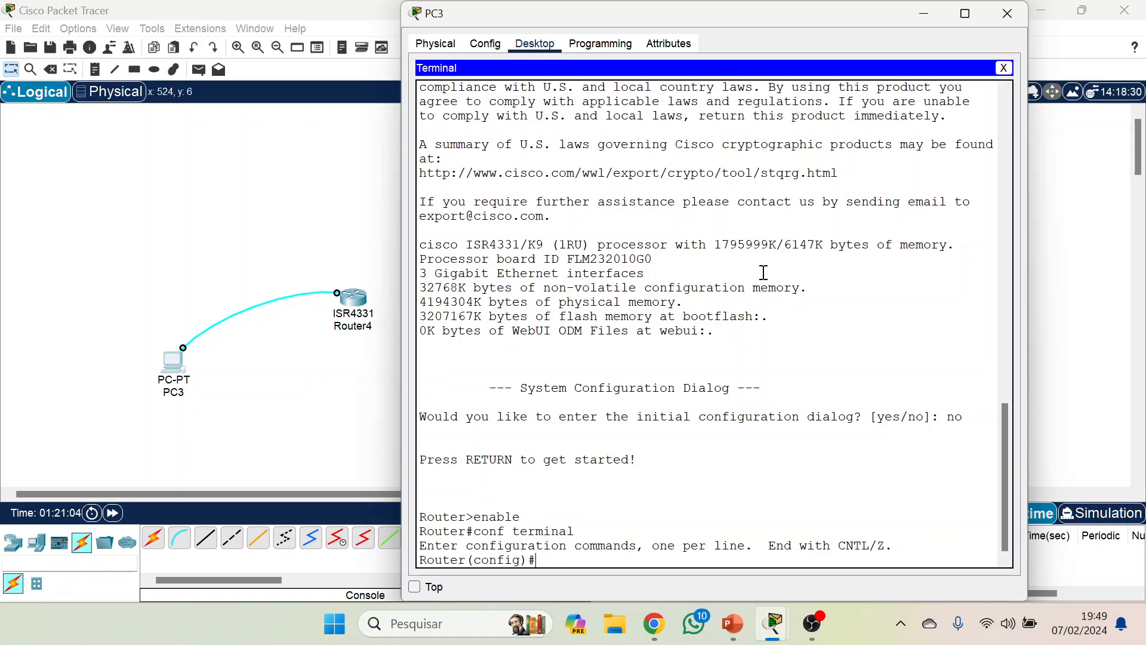
Set the router's hostname to R1.
{"action": "type", "text": "hostname"}
{"action": "key", "text": "Caps_Lock"}
{"action": "type", "text": "R1"}
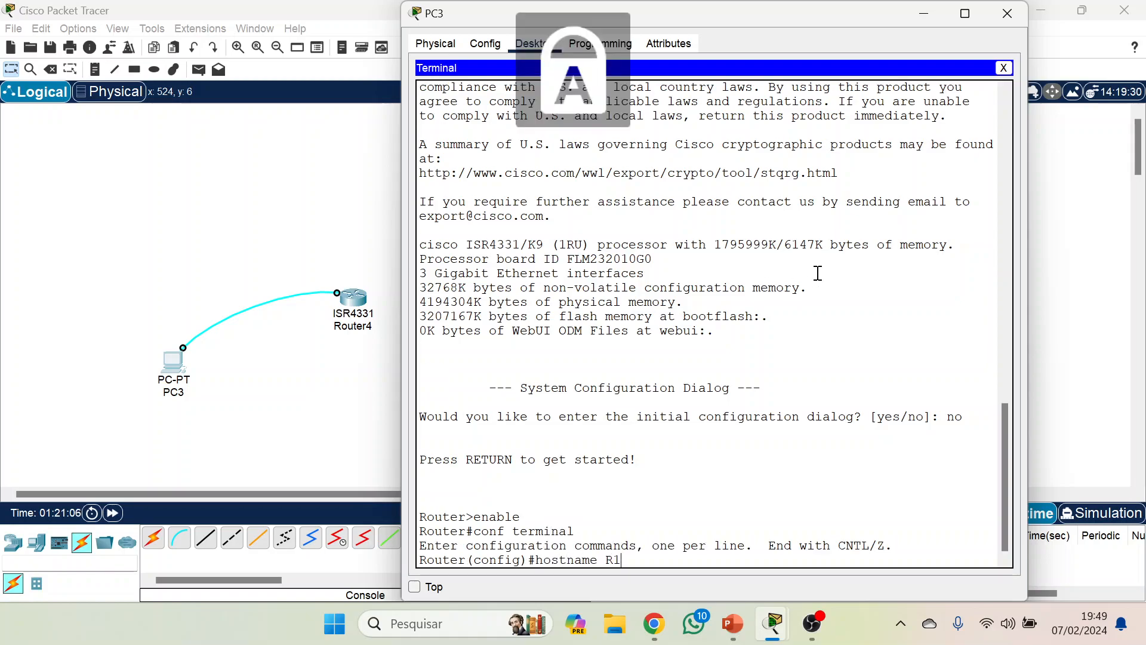
{"action": "key", "text": "Return"}
{"action": "key", "text": "Caps_Lock"}
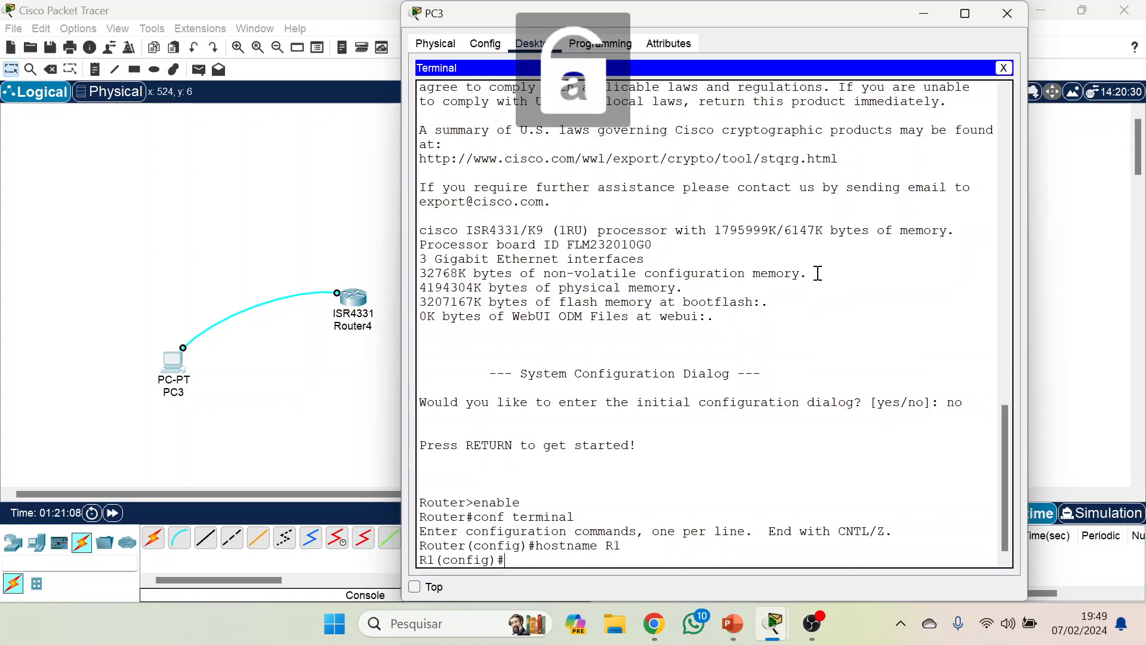
Configure VTY lines 0 to 15 to accept Telnet with transport input telnet.
{"action": "type", "text": "line"}
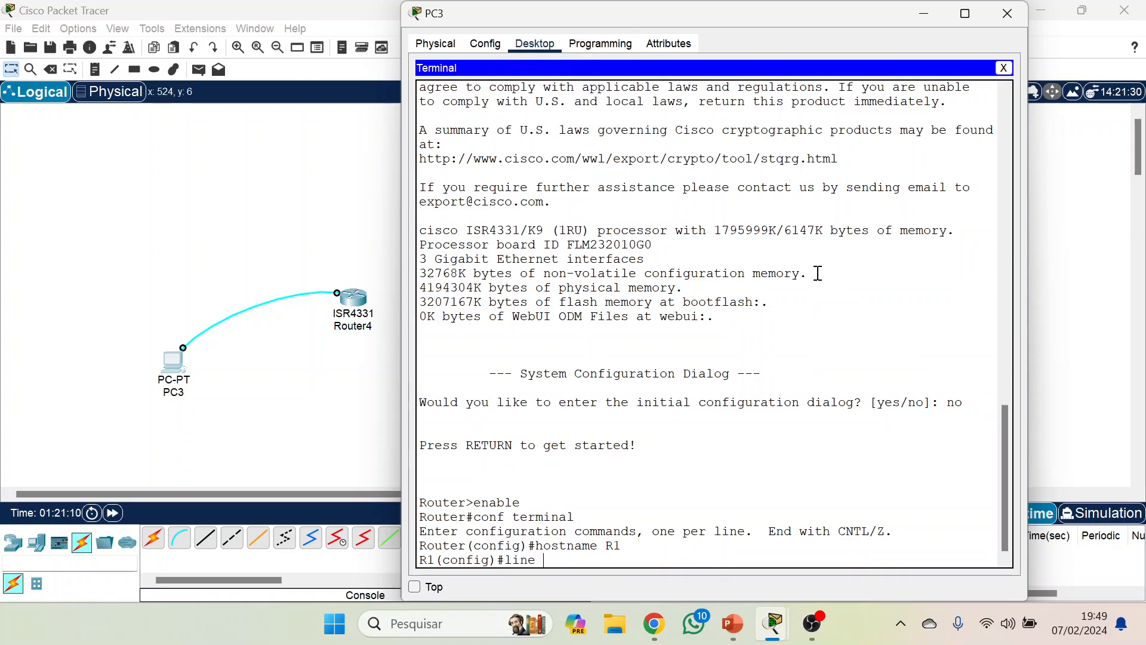
{"action": "type", "text": " vty"}
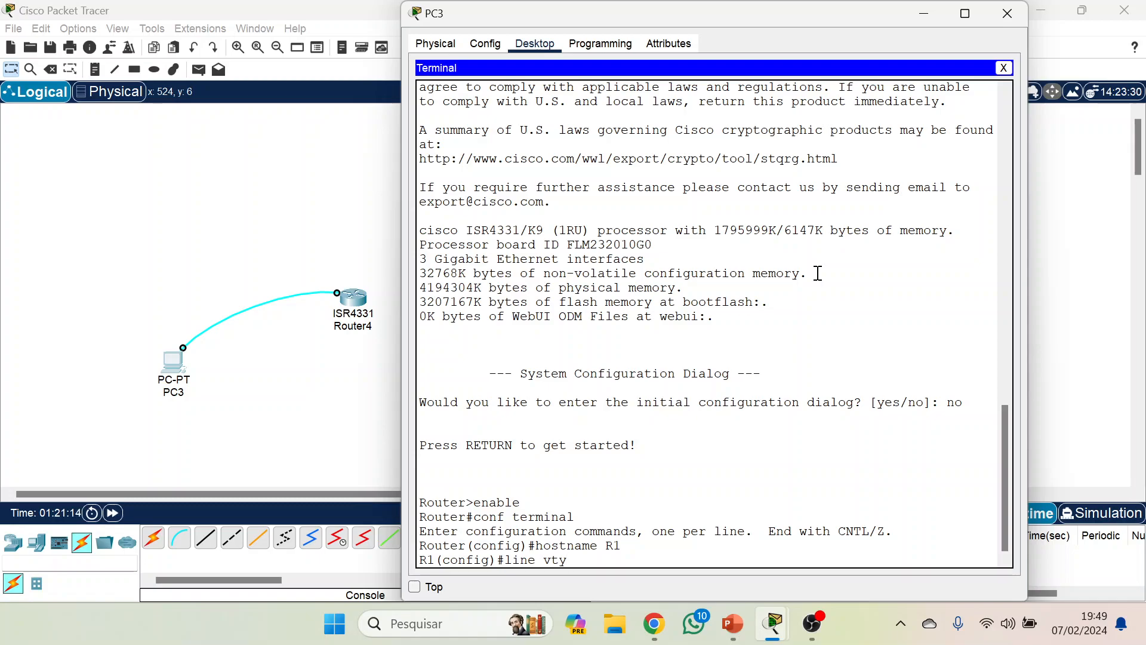
{"action": "type", "text": " 0 15"}
{"action": "key", "text": "Return"}
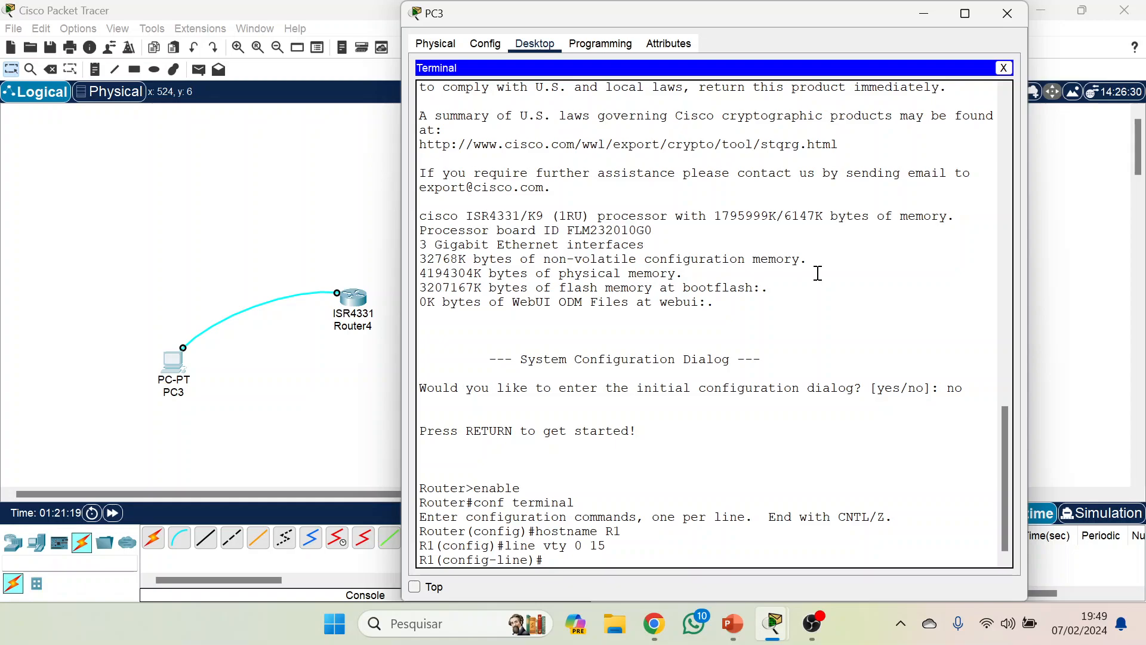
{"action": "type", "text": "tra"}
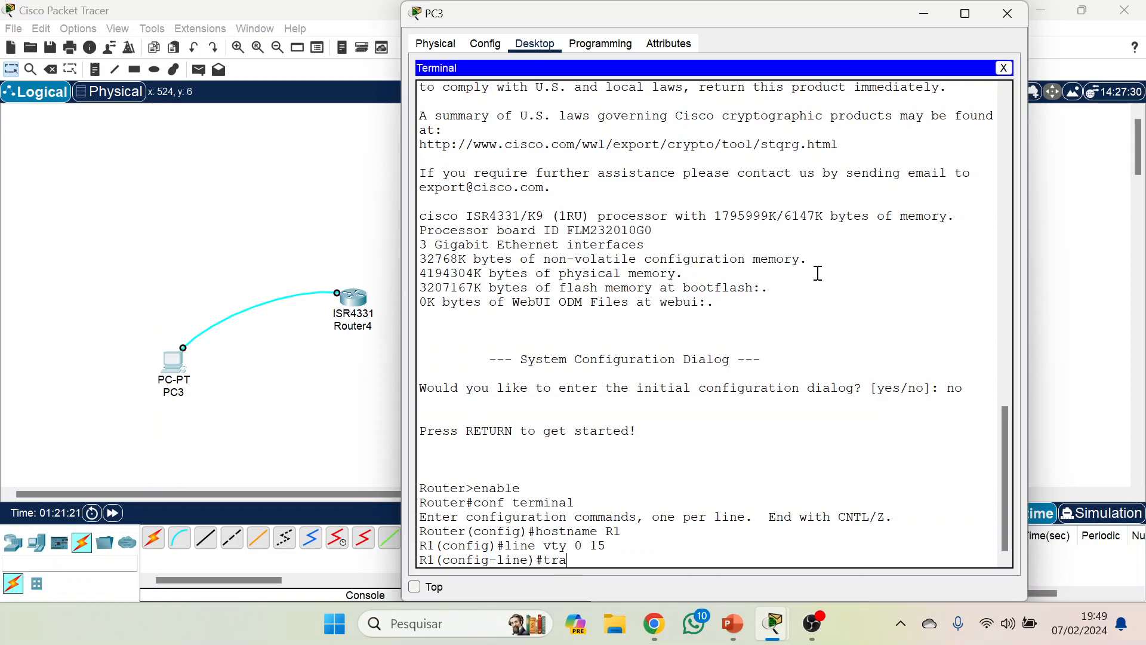
{"action": "type", "text": "nsport input telnet"}
{"action": "key", "text": "Return"}
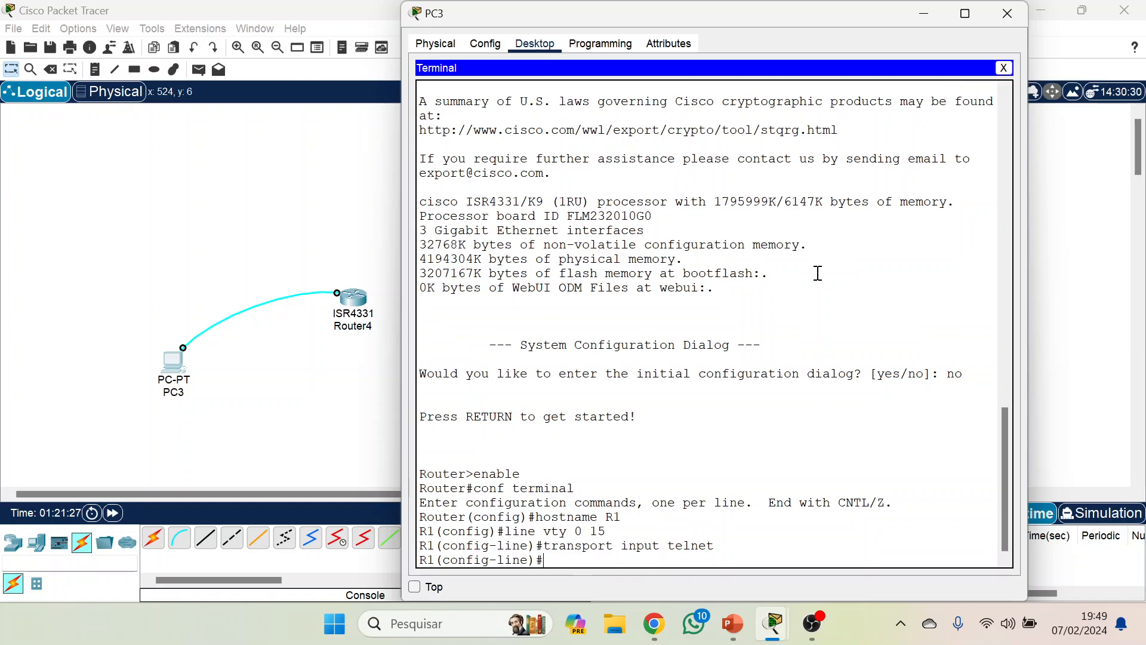
Set the VTY line password and enable password checking with the login command.
{"action": "type", "text": "passw"}
{"action": "key", "text": "Tab"}
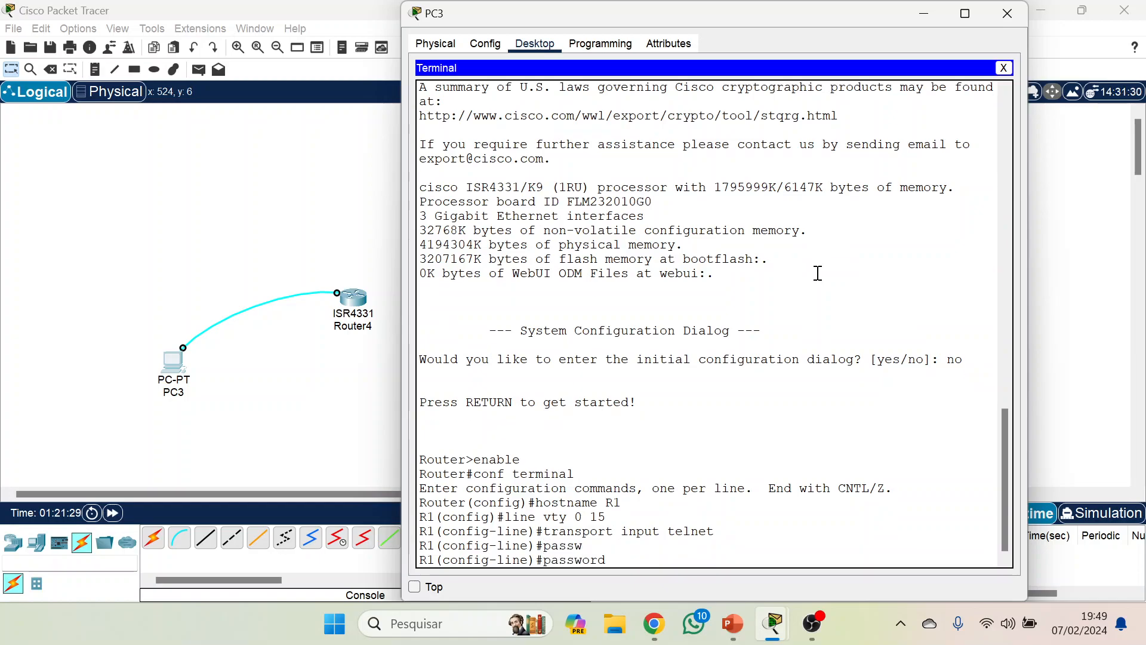
{"action": "type", "text": "cisco"}
{"action": "key", "text": "Return"}
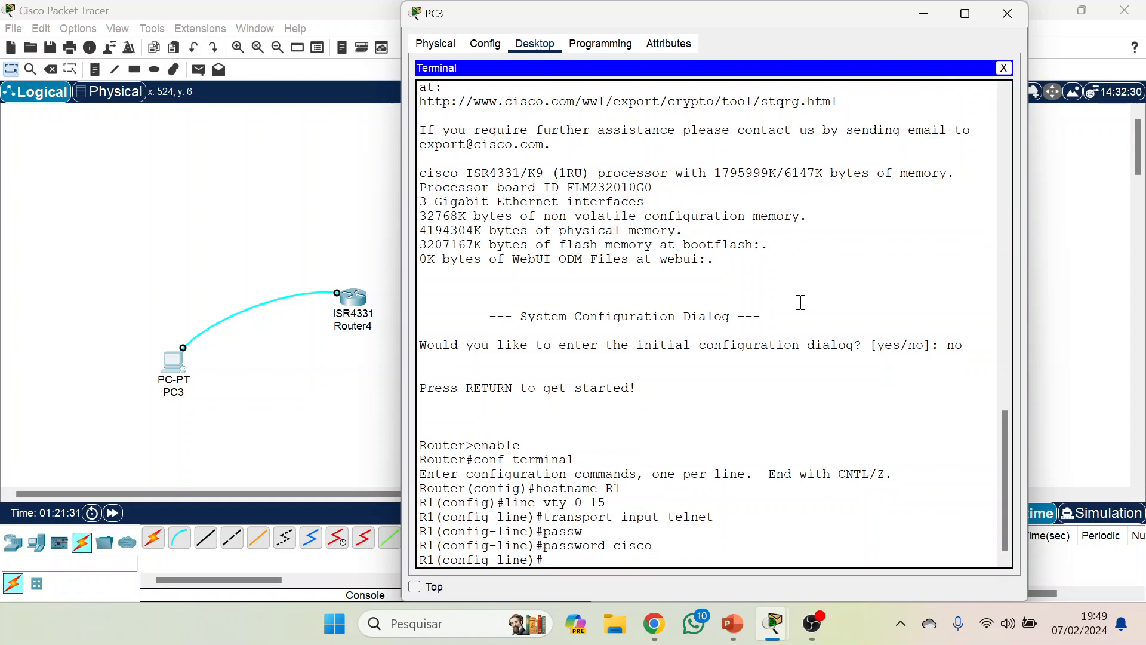
{"action": "type", "text": "login"}
{"action": "key", "text": "Return"}
Exit the router's configuration modes back to the privileged prompt and close PC3's terminal.
{"action": "type", "text": "exit"}
{"action": "key", "text": "Return"}
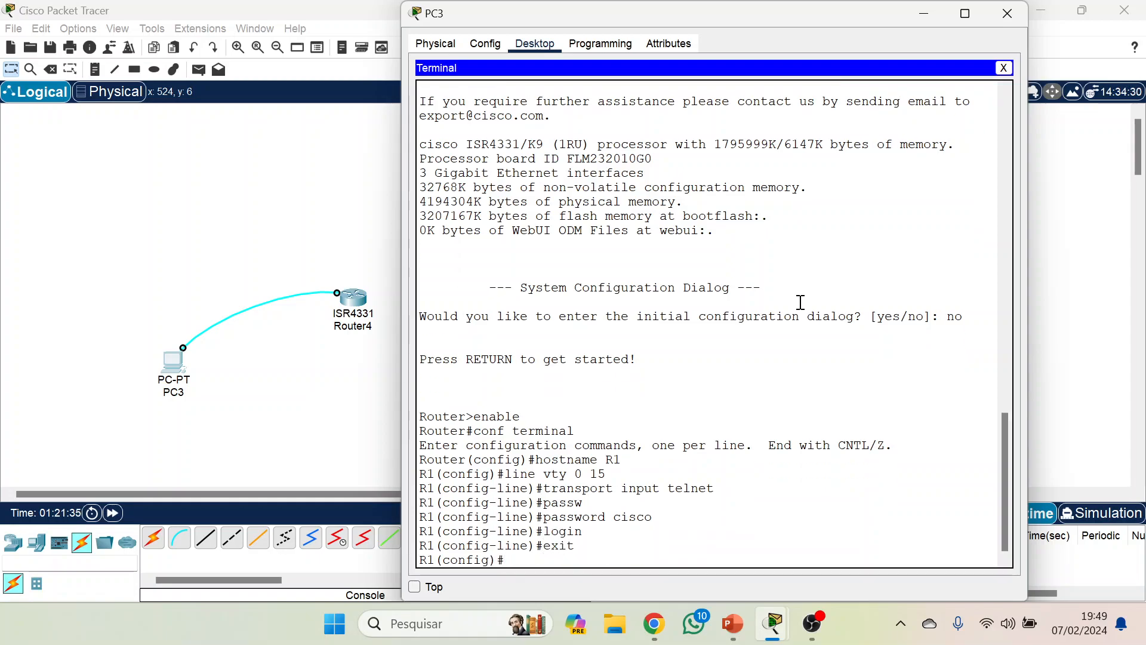
{"action": "key", "text": "Return"}
{"action": "type", "text": "exit"}
{"action": "key", "text": "Return"}
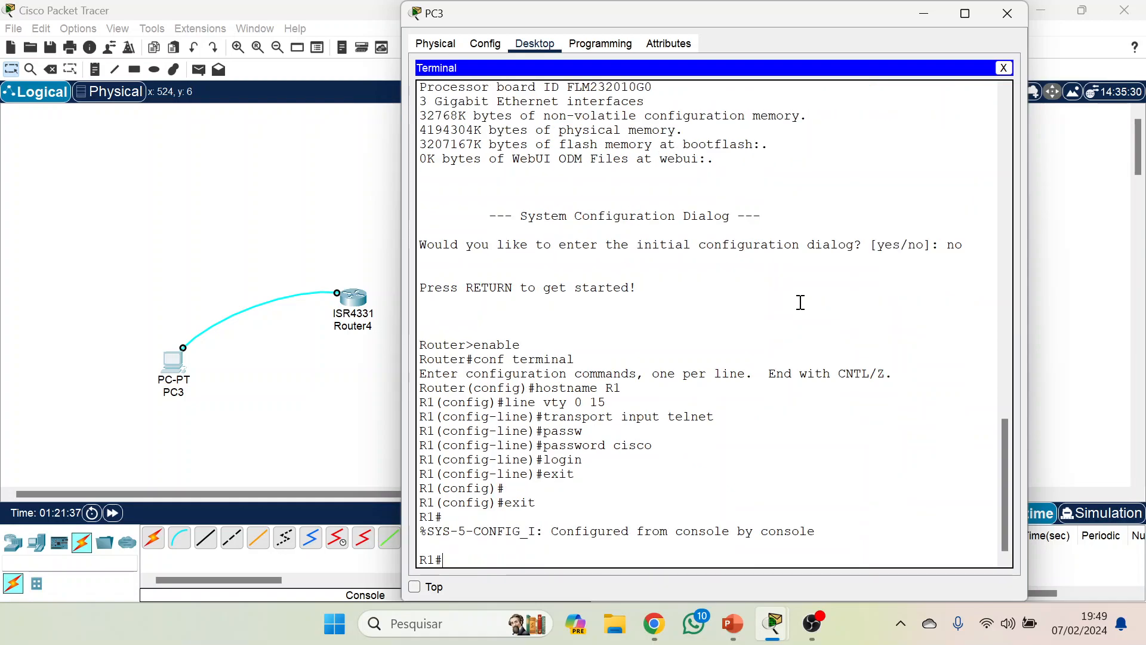
{"action": "left_click", "coordinate": [1003, 68]}
Delete the console cable between PC3 and the router.
{"action": "left_click", "coordinate": [1081, 191]}
{"action": "key", "text": "Delete"}
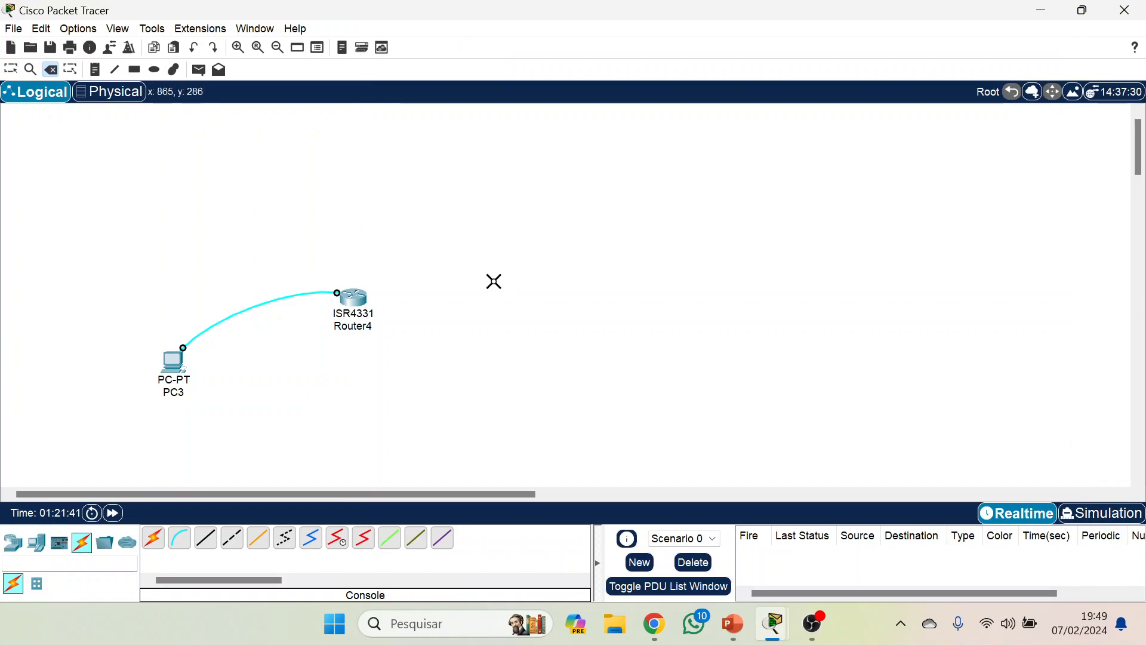
{"action": "left_click", "coordinate": [282, 297]}
{"action": "key", "text": "Escape"}
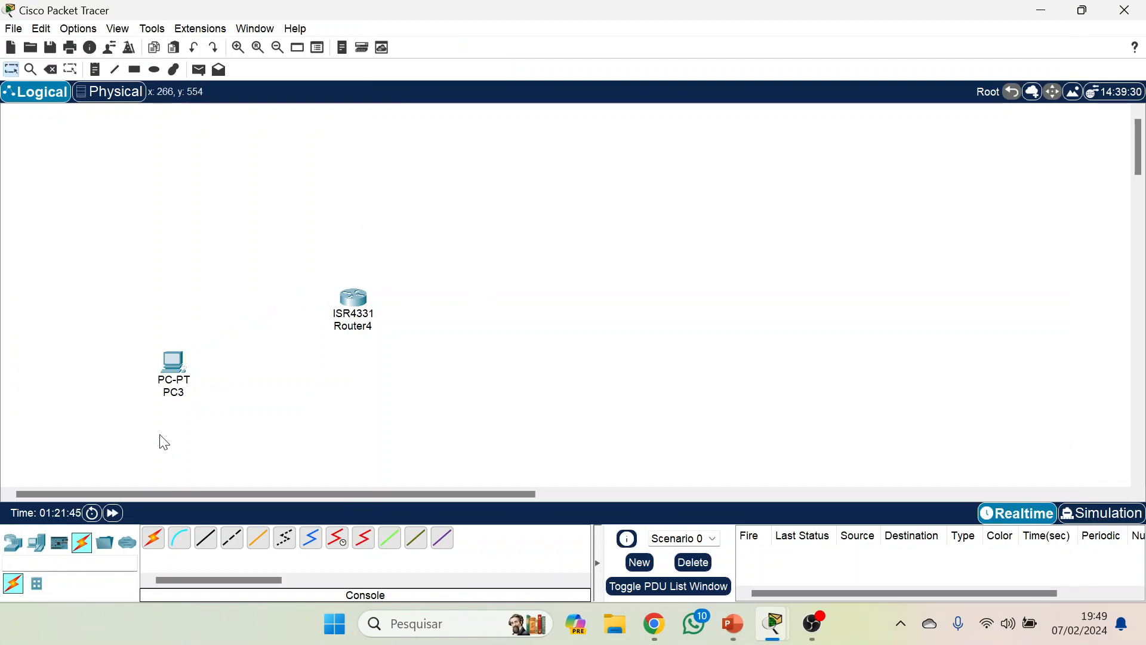
Connect PC3's RS 232 port to the router's Console port with a console cable.
{"action": "left_click", "coordinate": [206, 537]}
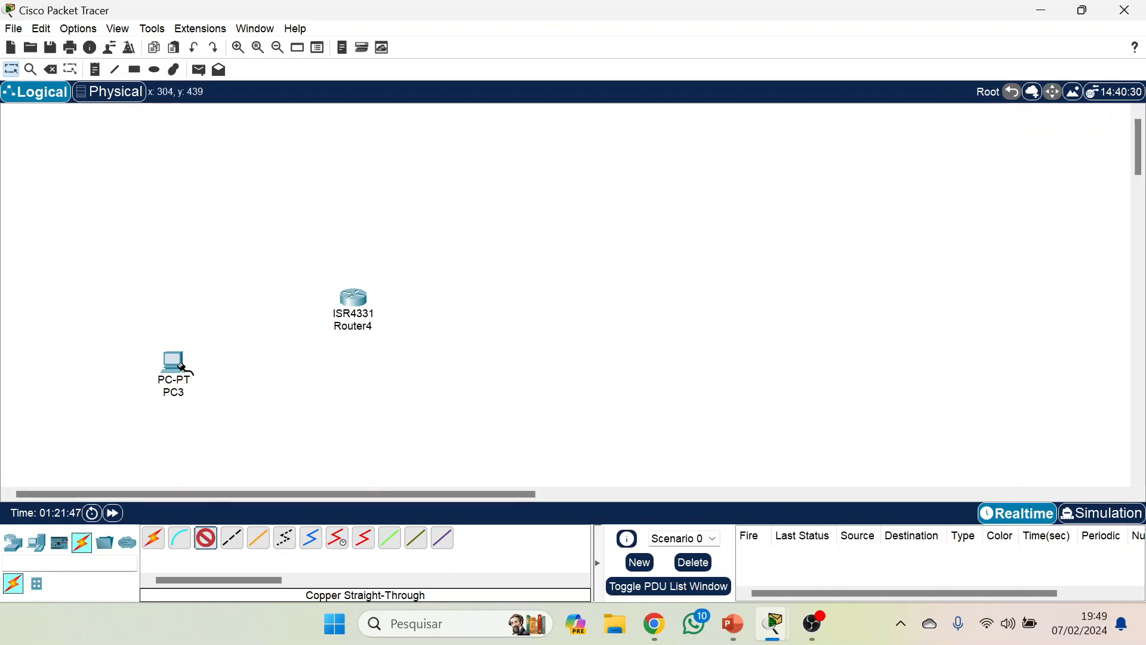
{"action": "key", "text": "Escape"}
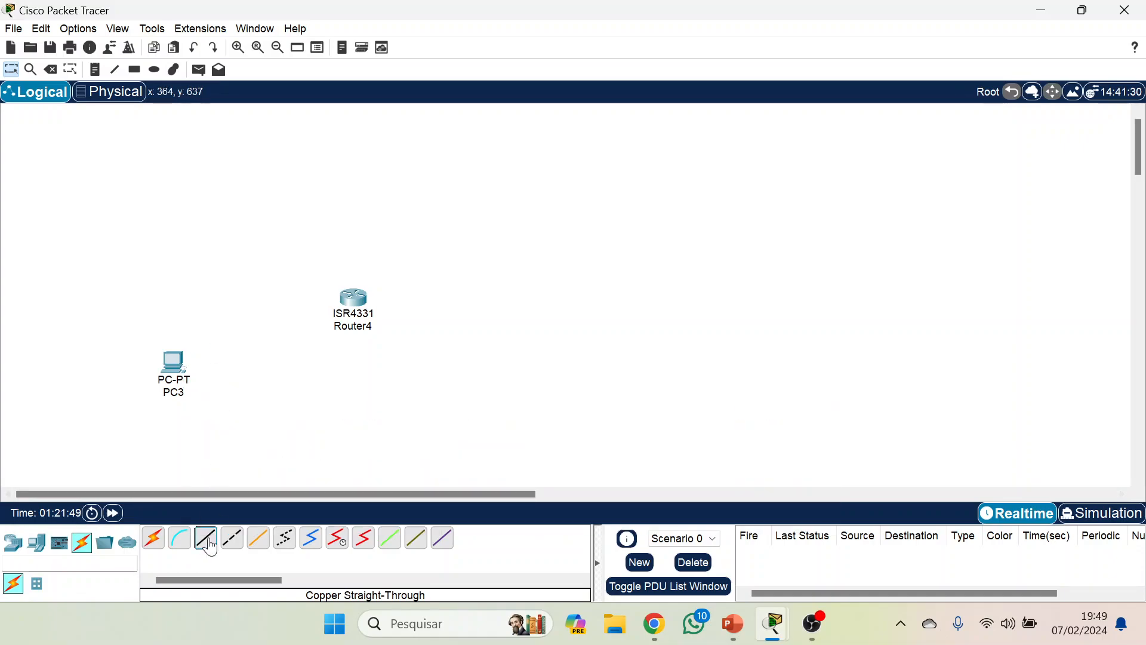
{"action": "left_click", "coordinate": [179, 537]}
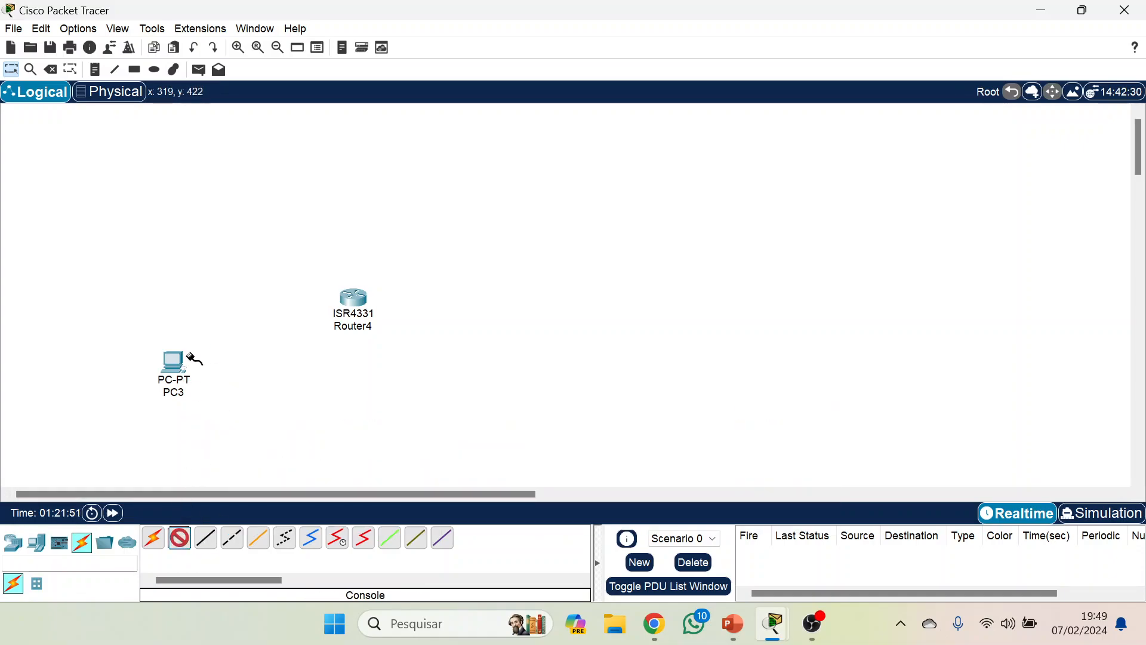
{"action": "left_click", "coordinate": [173, 364]}
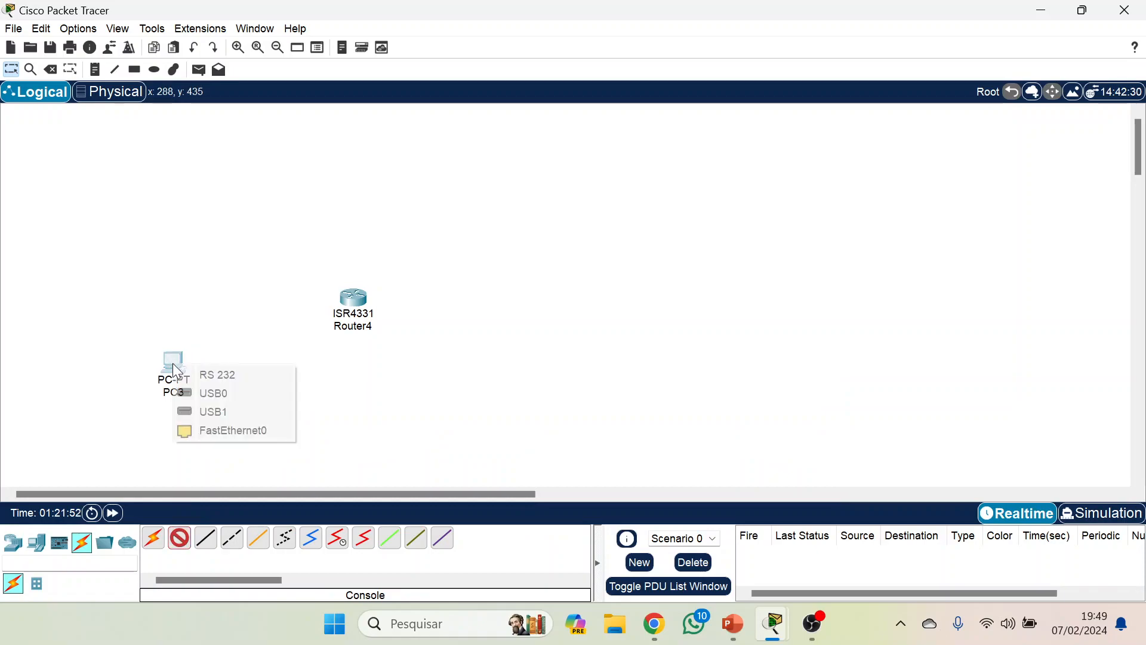
{"action": "left_click", "coordinate": [224, 381]}
{"action": "left_click", "coordinate": [355, 297]}
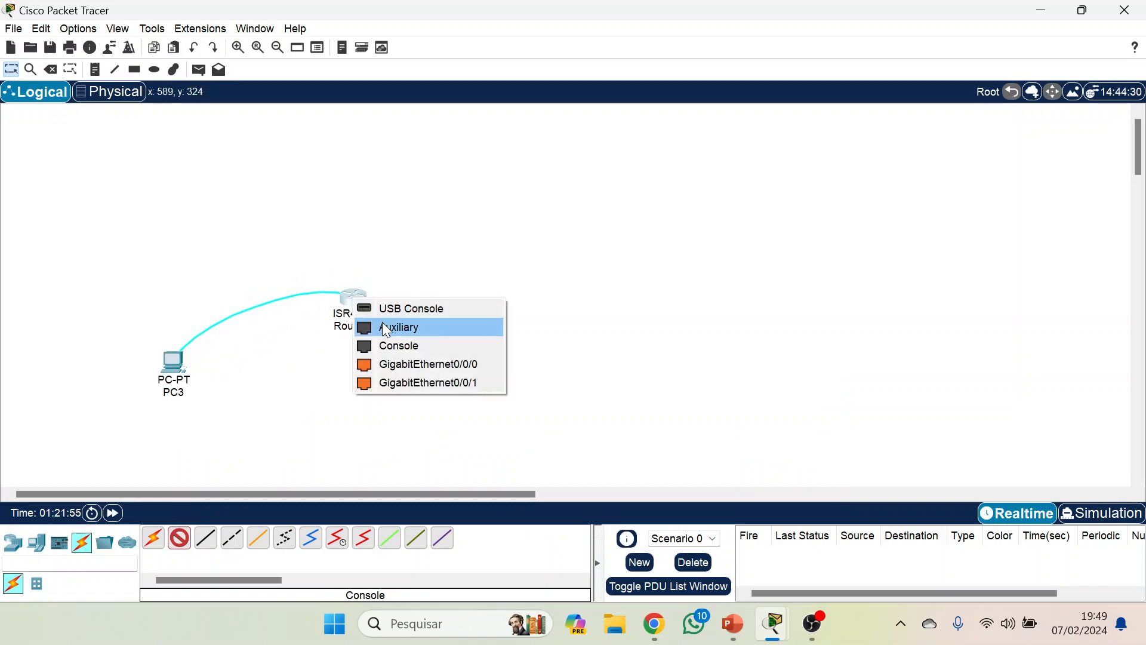
{"action": "left_click", "coordinate": [387, 346]}
Open a terminal session from PC3 with the default port settings and enter global configuration mode with conf terminal.
{"action": "left_click", "coordinate": [178, 364]}
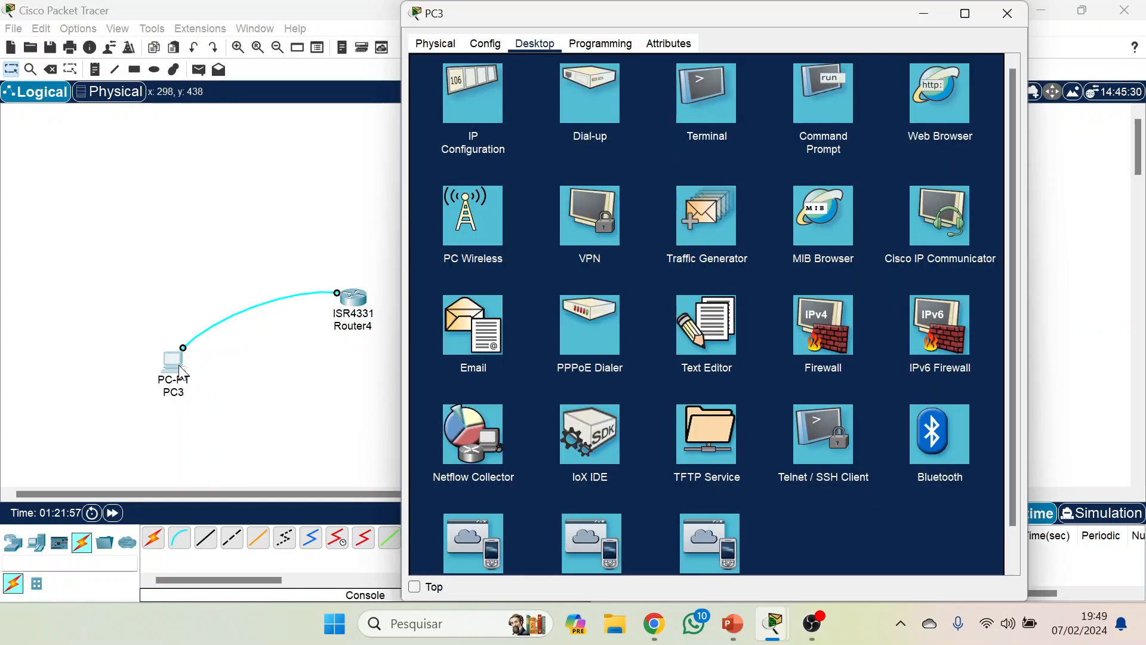
{"action": "left_click", "coordinate": [708, 99]}
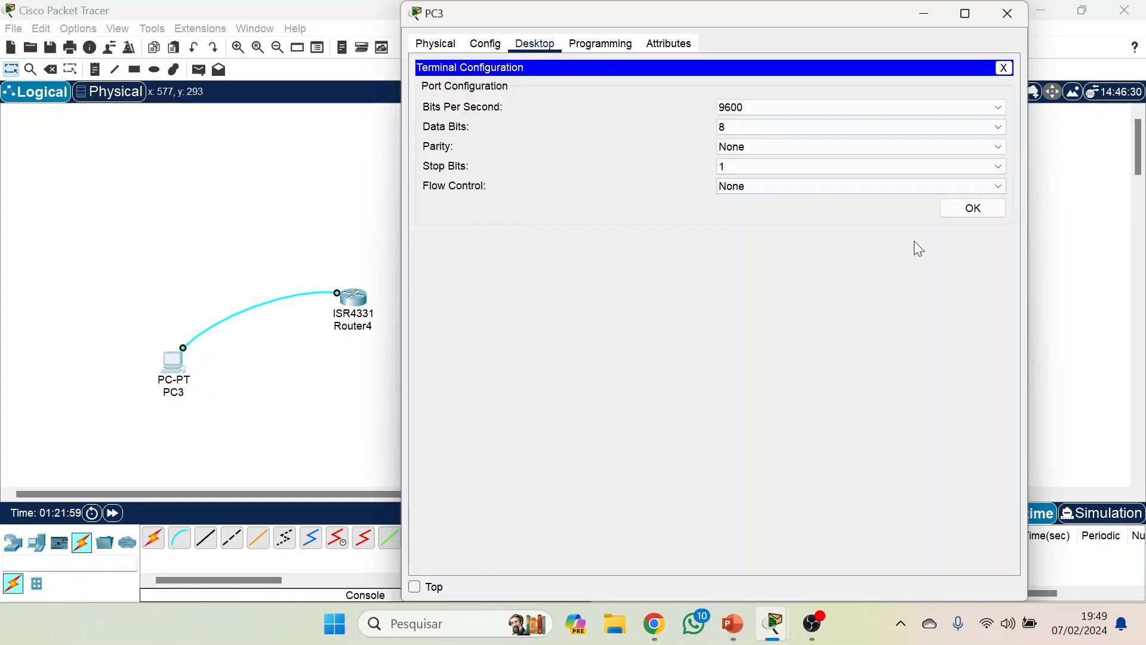
{"action": "left_click", "coordinate": [946, 210]}
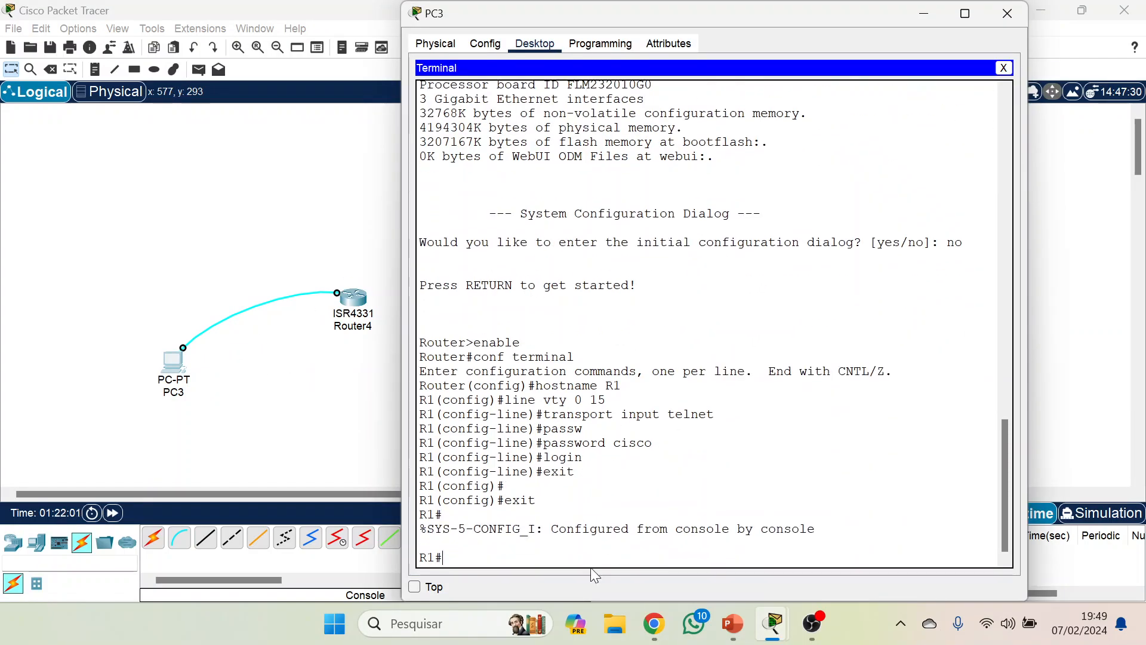
{"action": "type", "text": "conf terminal"}
{"action": "key", "text": "Return"}
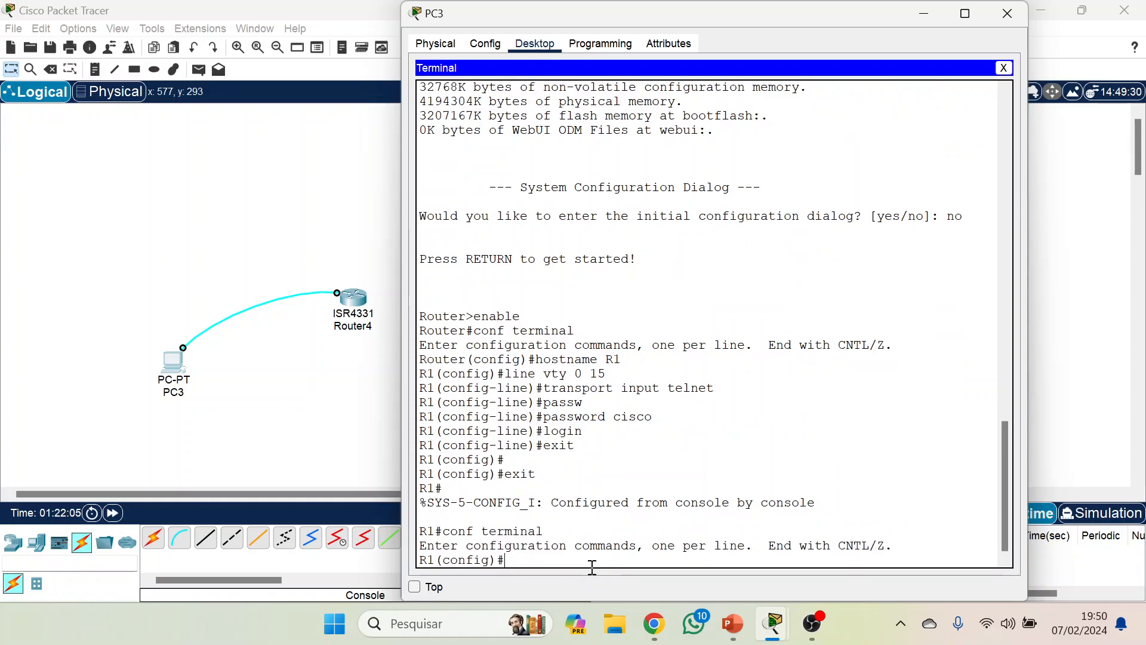
Enter configuration mode for the router's interface gigabitEthernet 0/0/0.
{"action": "type", "text": "interfac"}
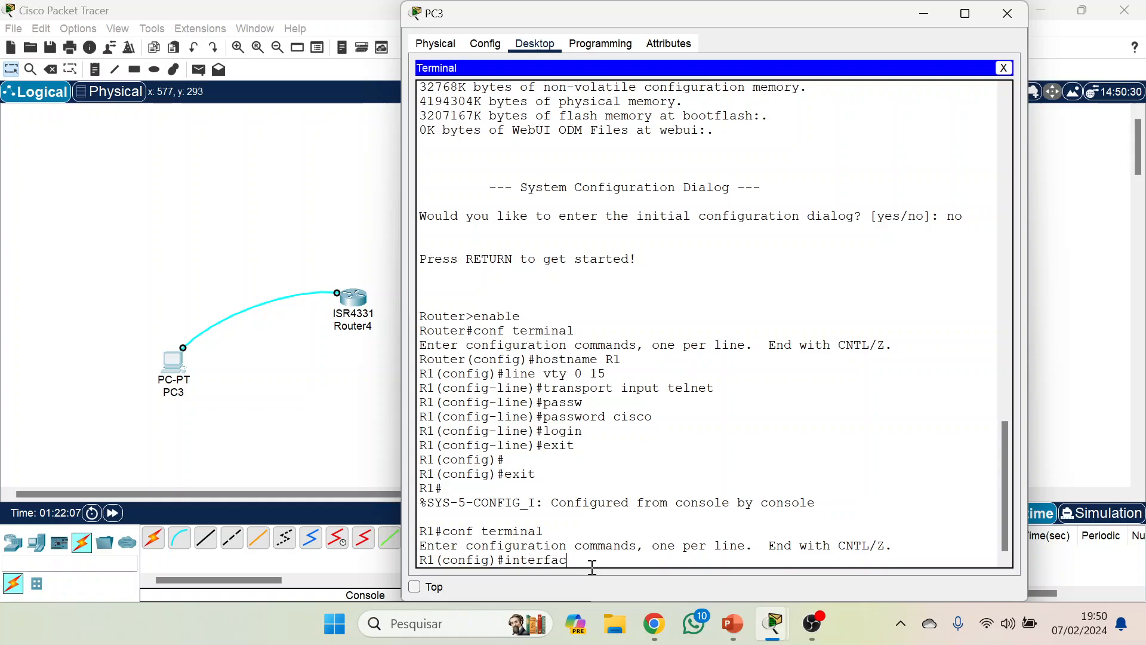
{"action": "key", "text": "Tab"}
{"action": "type", "text": "gi"}
{"action": "key", "text": "Tab"}
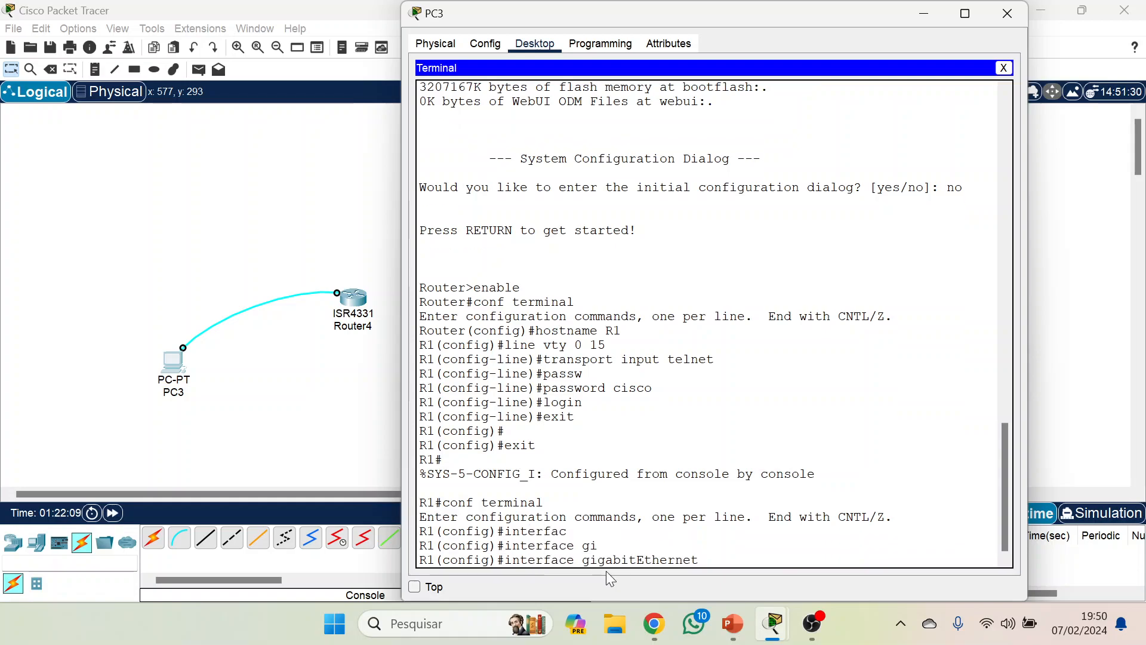
{"action": "type", "text": "0/0/0"}
{"action": "key", "text": "Return"}
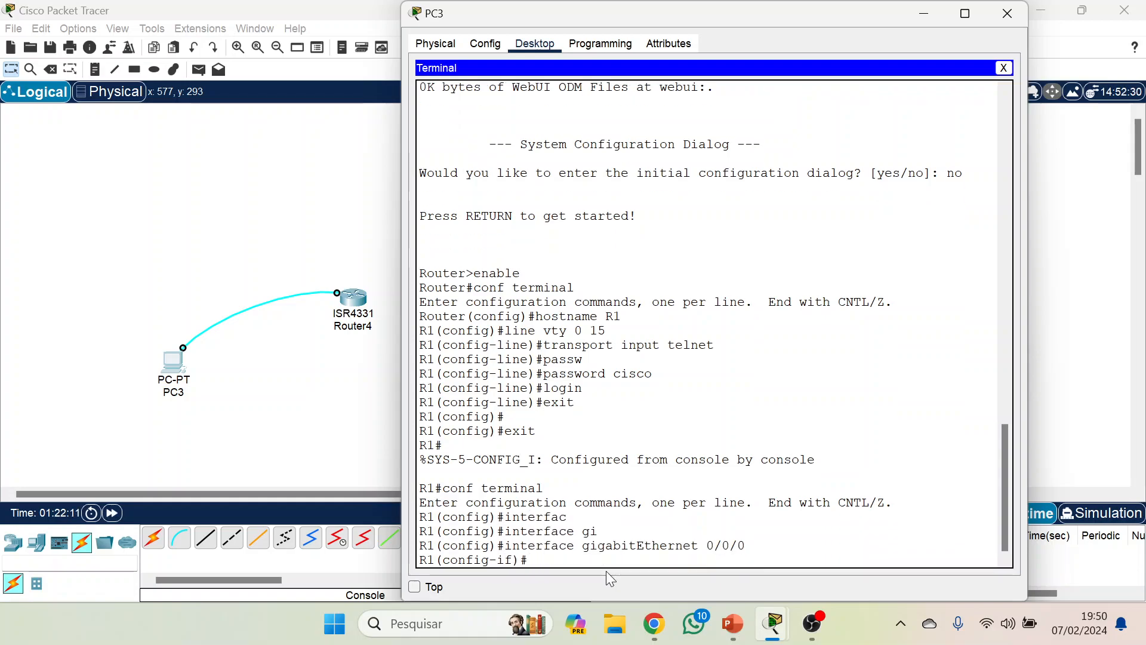
Assign IP address 192.168.10.1 with mask 255.255.255.0 to the GigabitEthernet 0/0/0 interface.
{"action": "type", "text": "o"}
{"action": "key", "text": "BackSpace"}
{"action": "type", "text": "ip ad"}
{"action": "key", "text": "Tab"}
{"action": "type", "text": "19"}
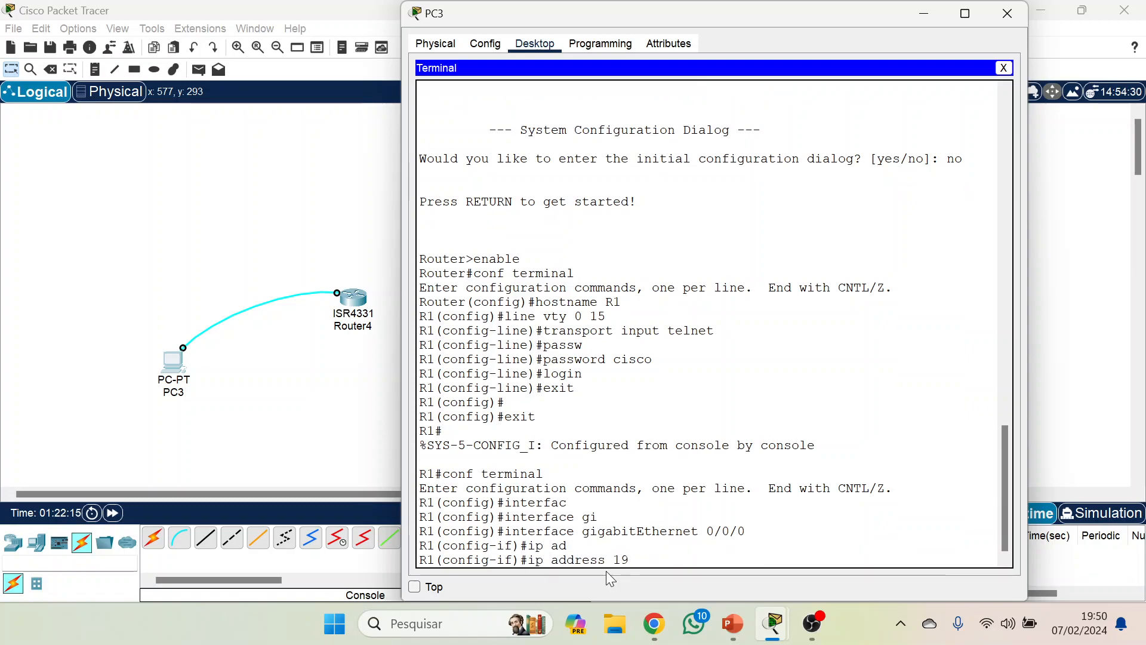
{"action": "type", "text": "2.168.1"}
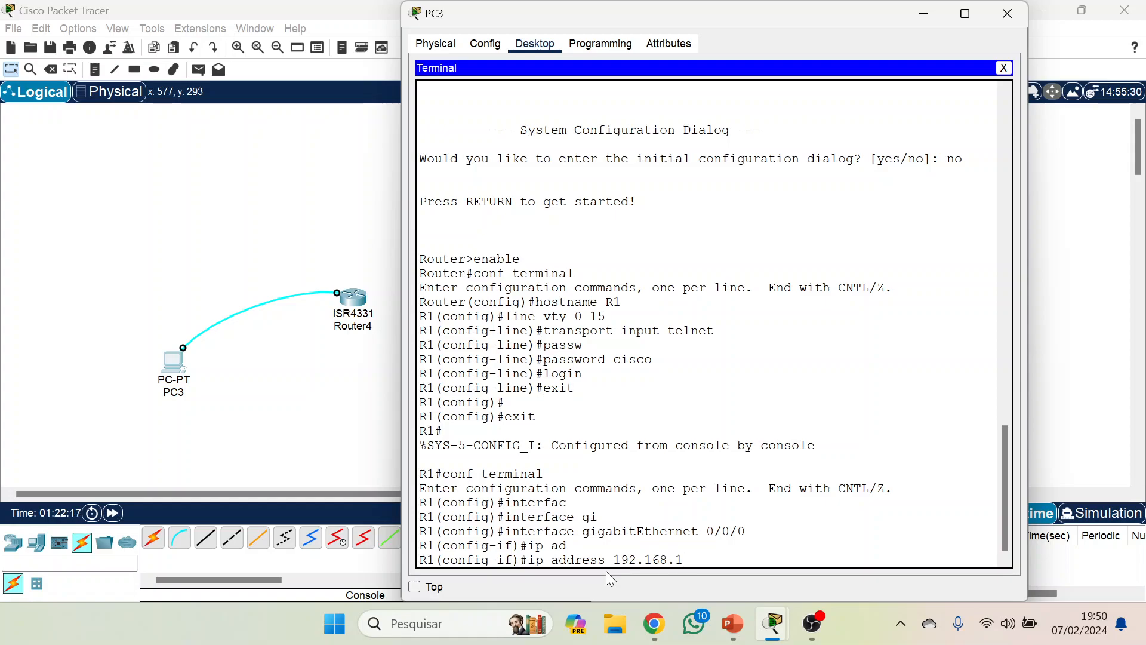
{"action": "type", "text": "0.1 255"}
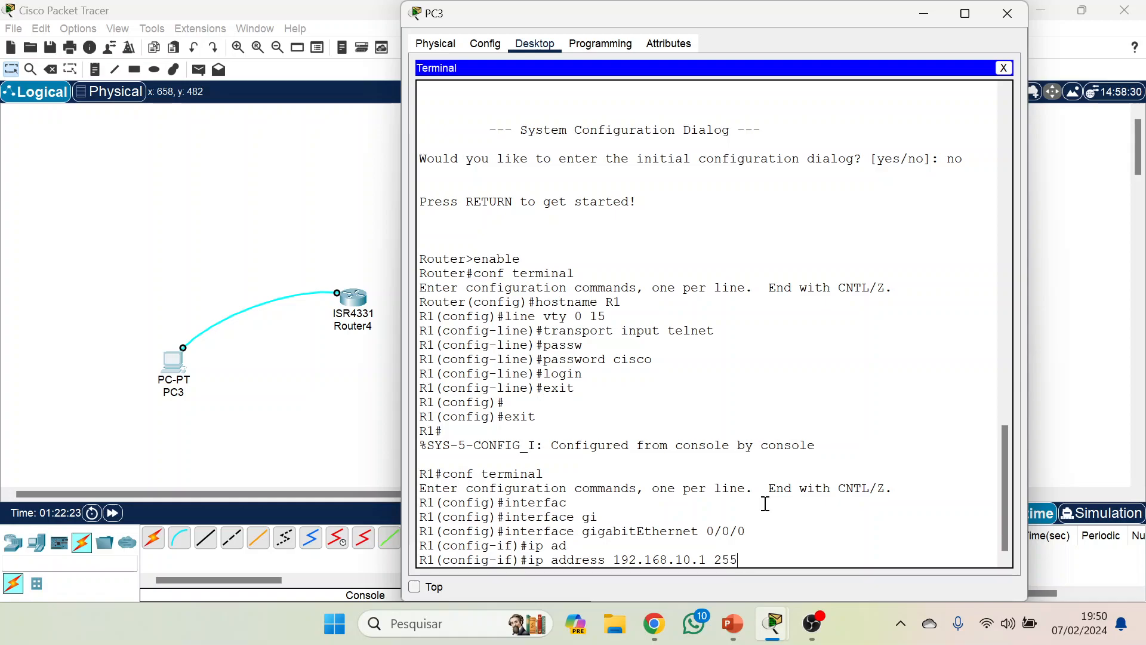
{"action": "type", "text": ".255.255.0"}
{"action": "key", "text": "Return"}
Enable the GigabitEthernet 0/0/0 interface with the no shutdown command.
{"action": "type", "text": "no shu"}
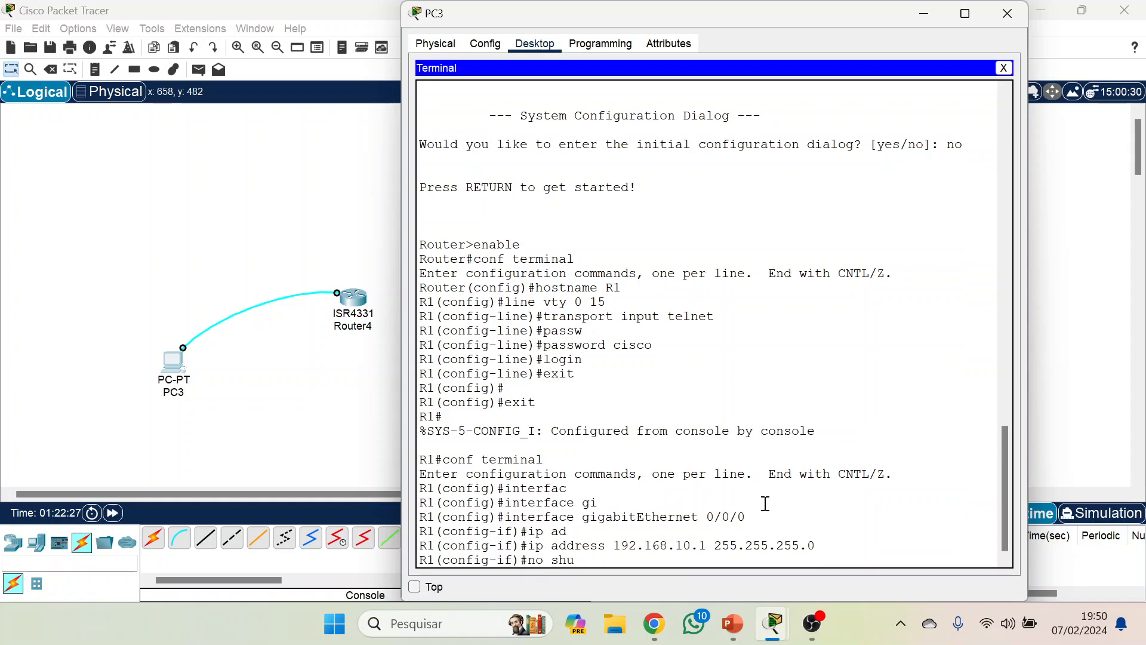
{"action": "type", "text": "t"}
{"action": "key", "text": "Tab"}
{"action": "key", "text": "Return"}
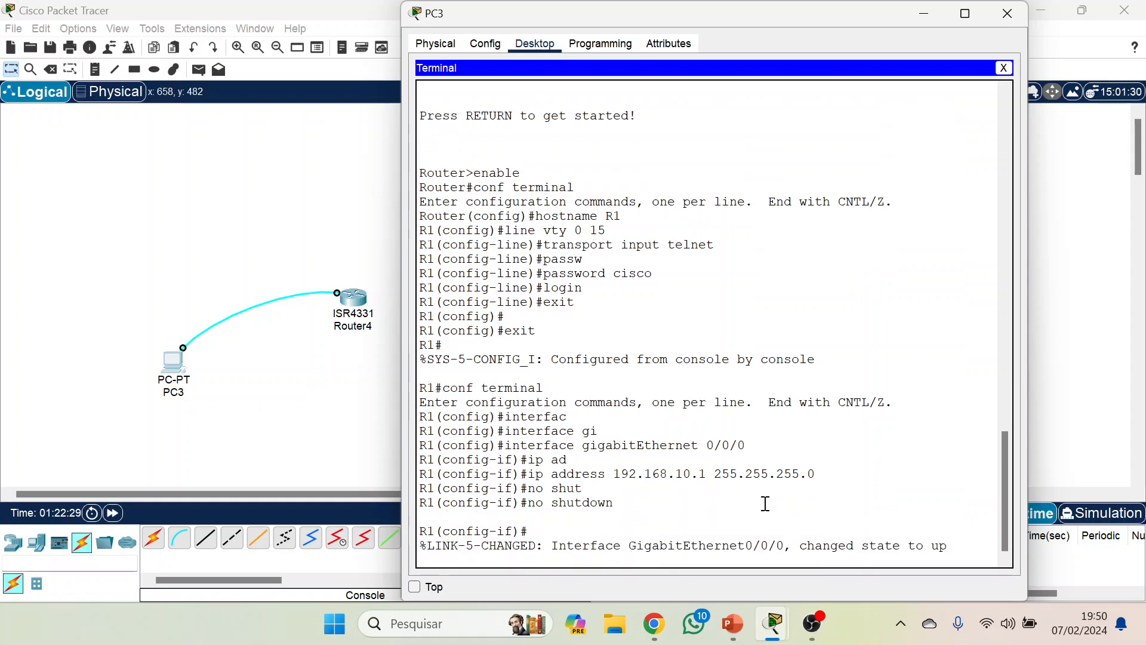
Exit interface and global configuration back to the privileged prompt and close PC3's terminal.
{"action": "type", "text": "ex"}
{"action": "key", "text": "BackSpace"}
{"action": "type", "text": "xit"}
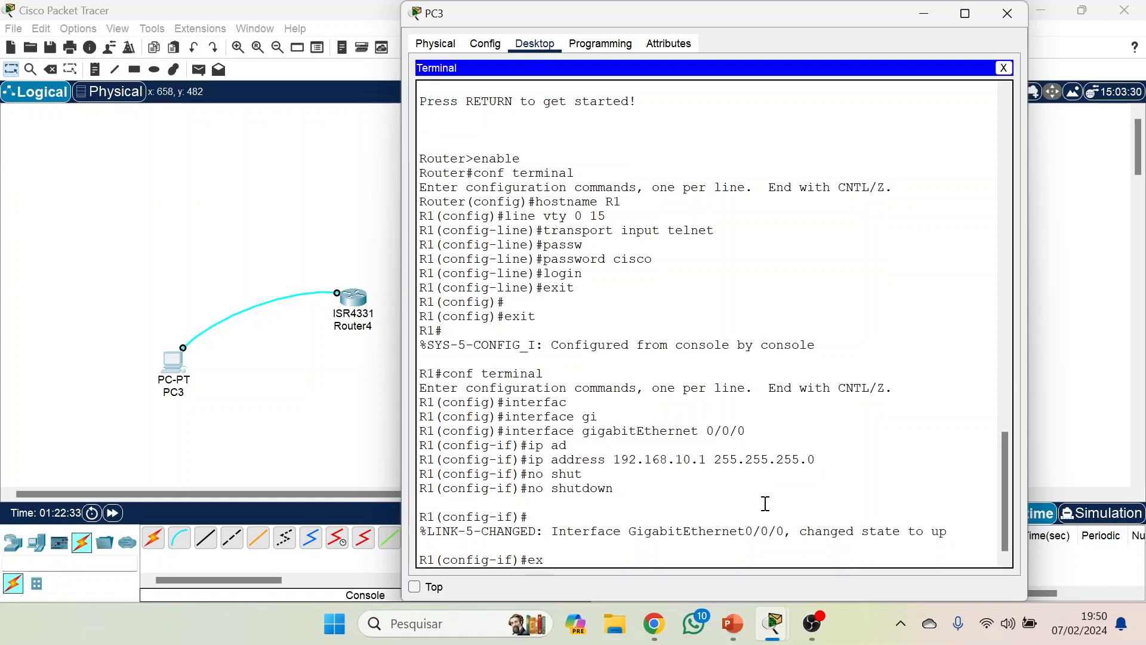
{"action": "key", "text": "Return"}
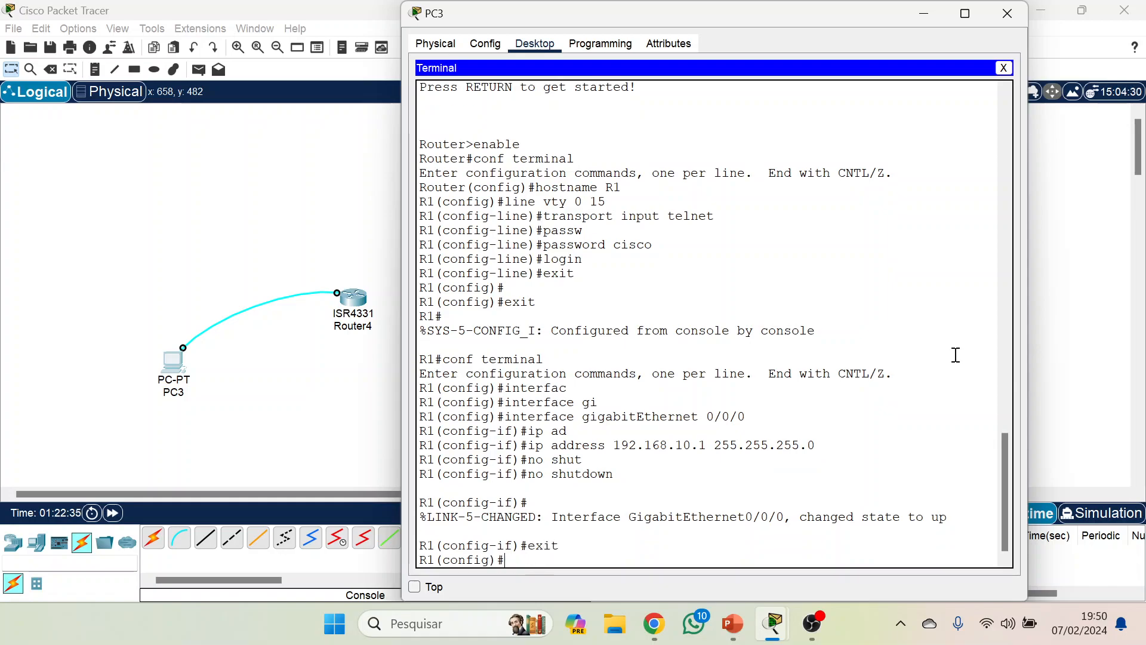
{"action": "type", "text": "exit"}
{"action": "key", "text": "Return"}
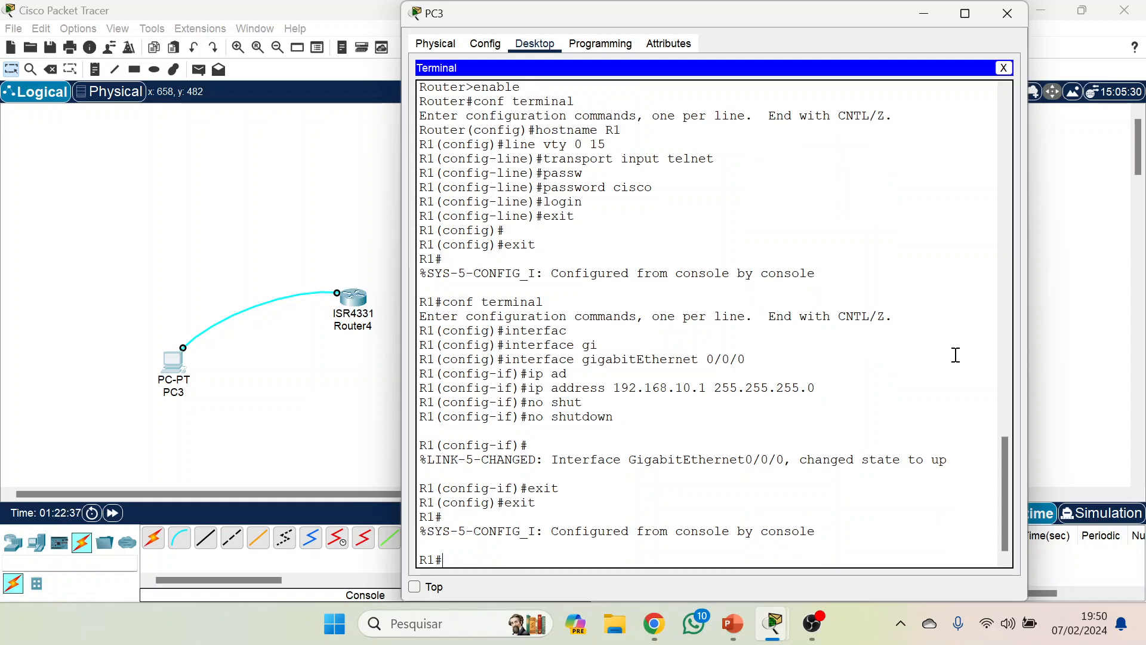
{"action": "left_click", "coordinate": [1004, 68]}
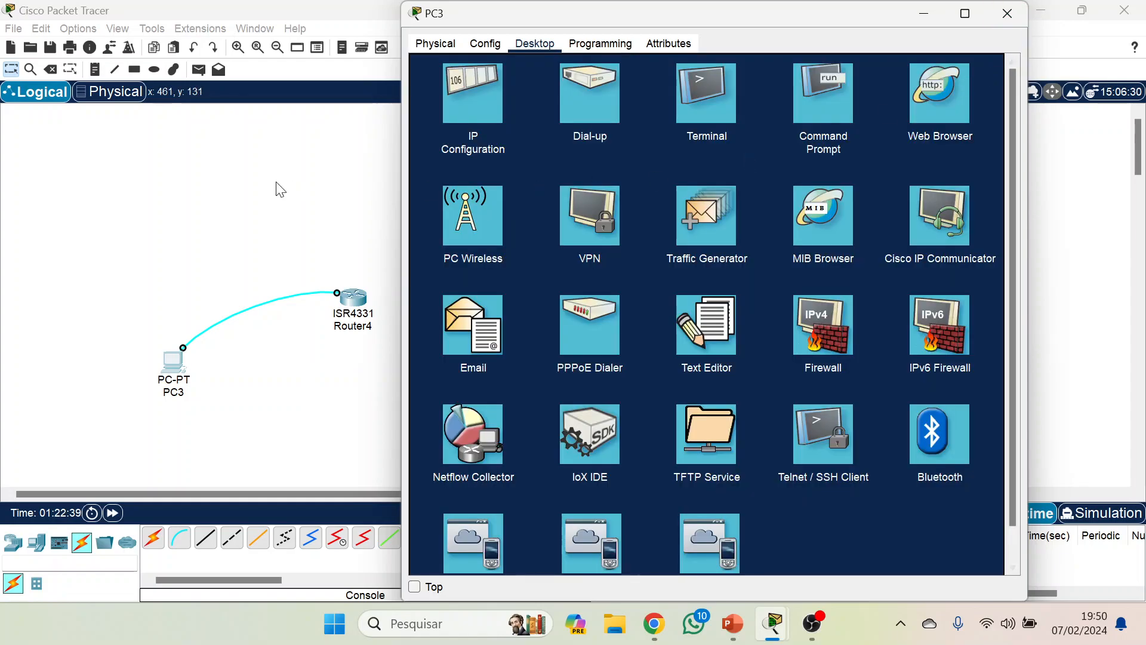
Delete the console cable between PC3 and the router.
{"action": "left_click", "coordinate": [277, 183]}
{"action": "key", "text": "Delete"}
{"action": "left_click", "coordinate": [296, 292]}
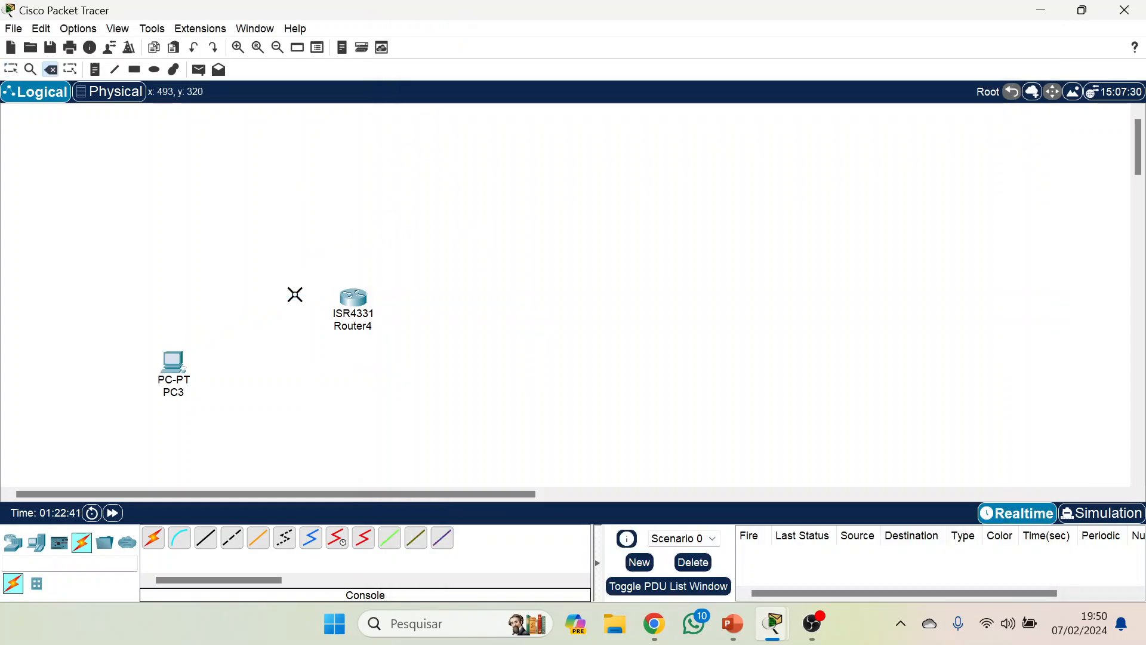
{"action": "key", "text": "Escape"}
Connect PC3's FastEthernet0 to the router's GigabitEthernet0/0/0 with a copper straight-through cable and fast-forward the network time.
{"action": "left_click", "coordinate": [205, 537]}
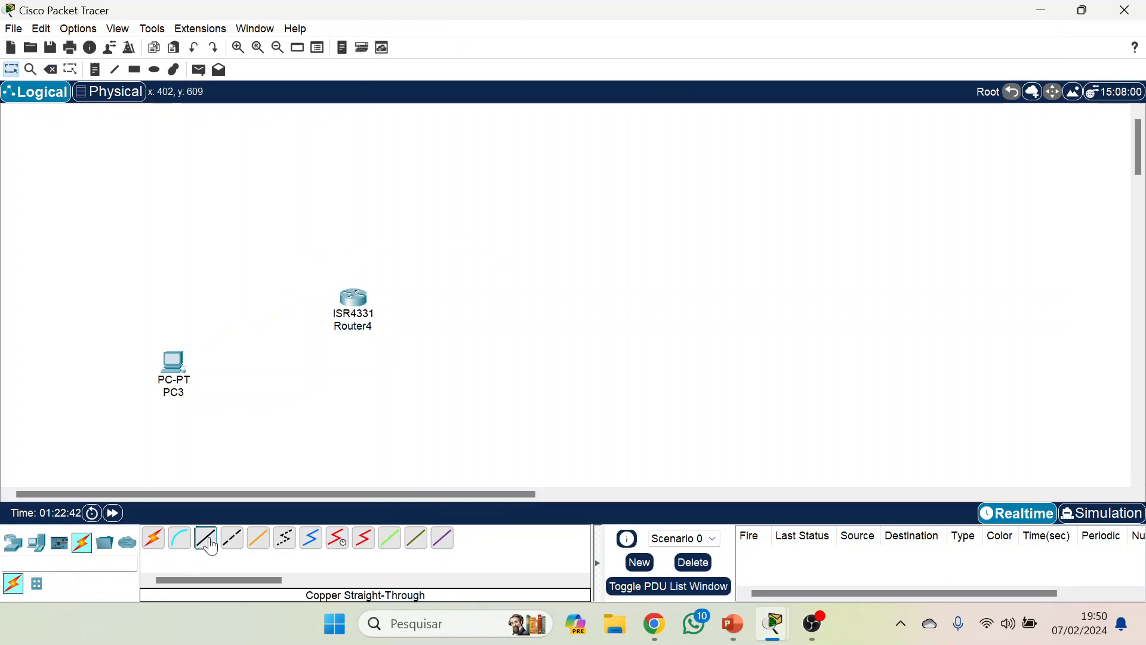
{"action": "left_click", "coordinate": [171, 376]}
{"action": "left_click", "coordinate": [218, 437]}
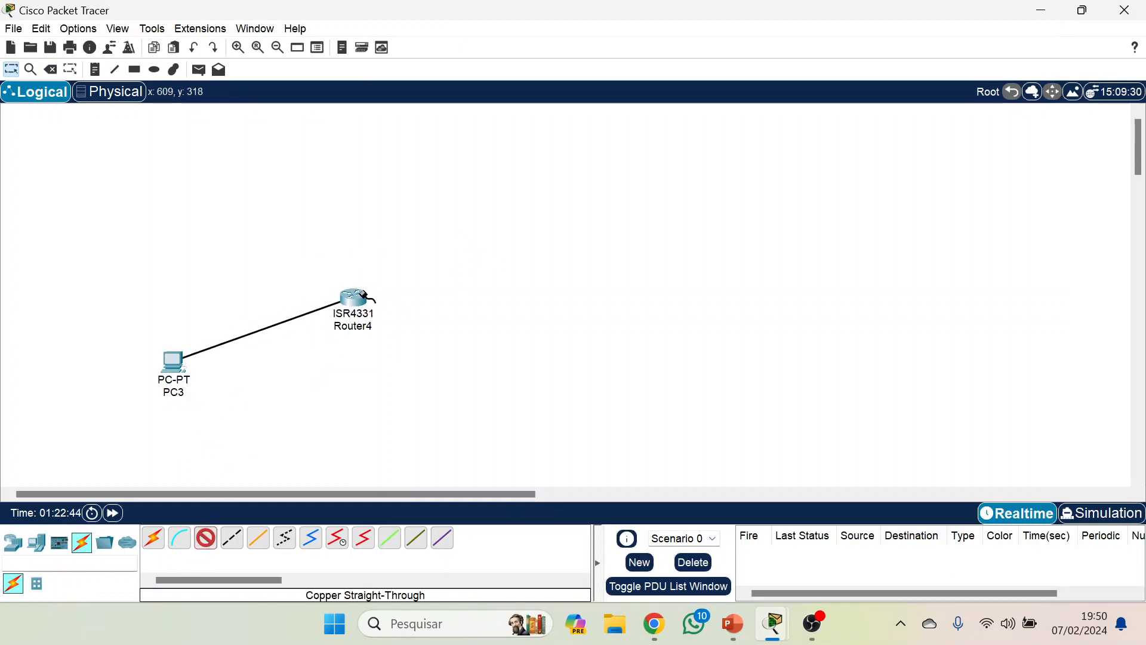
{"action": "left_click", "coordinate": [357, 300]}
{"action": "left_click", "coordinate": [392, 360]}
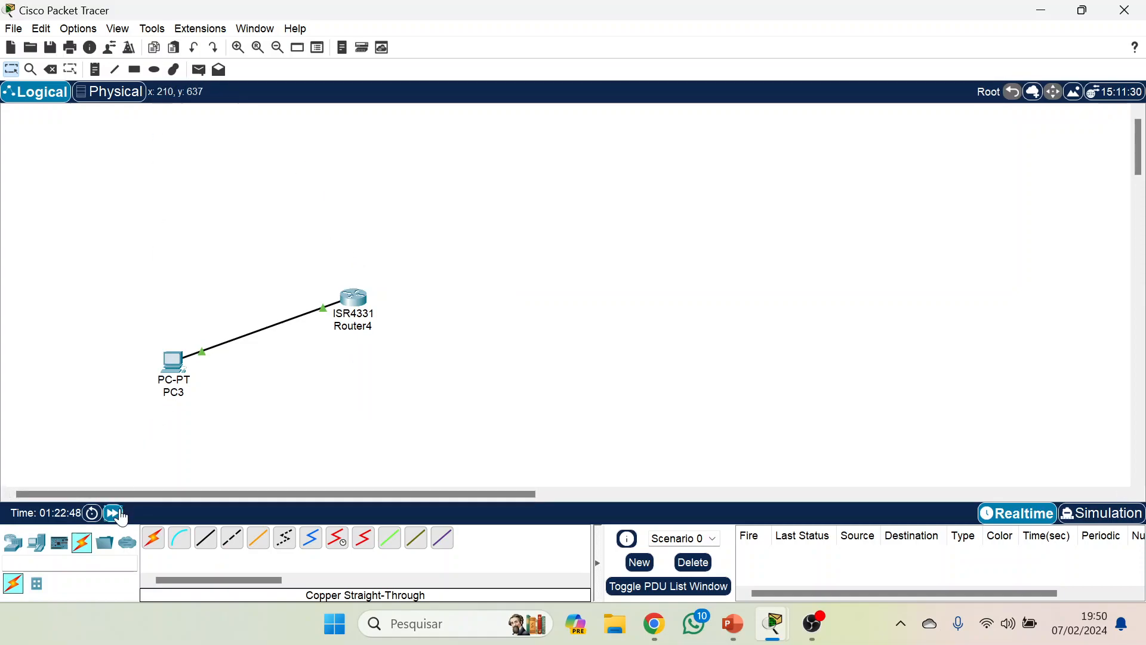
{"action": "left_click", "coordinate": [113, 513]}
Open a Telnet session to 192.168.10.1 from PC3's command prompt.
{"action": "left_click", "coordinate": [173, 361]}
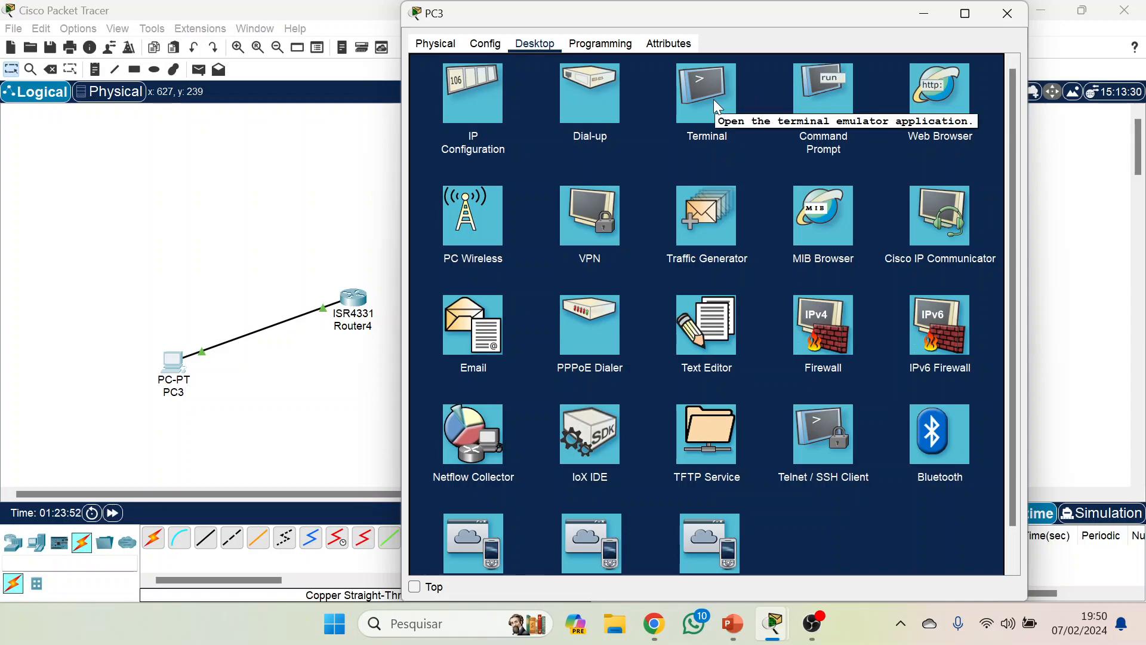
{"action": "left_click", "coordinate": [818, 88]}
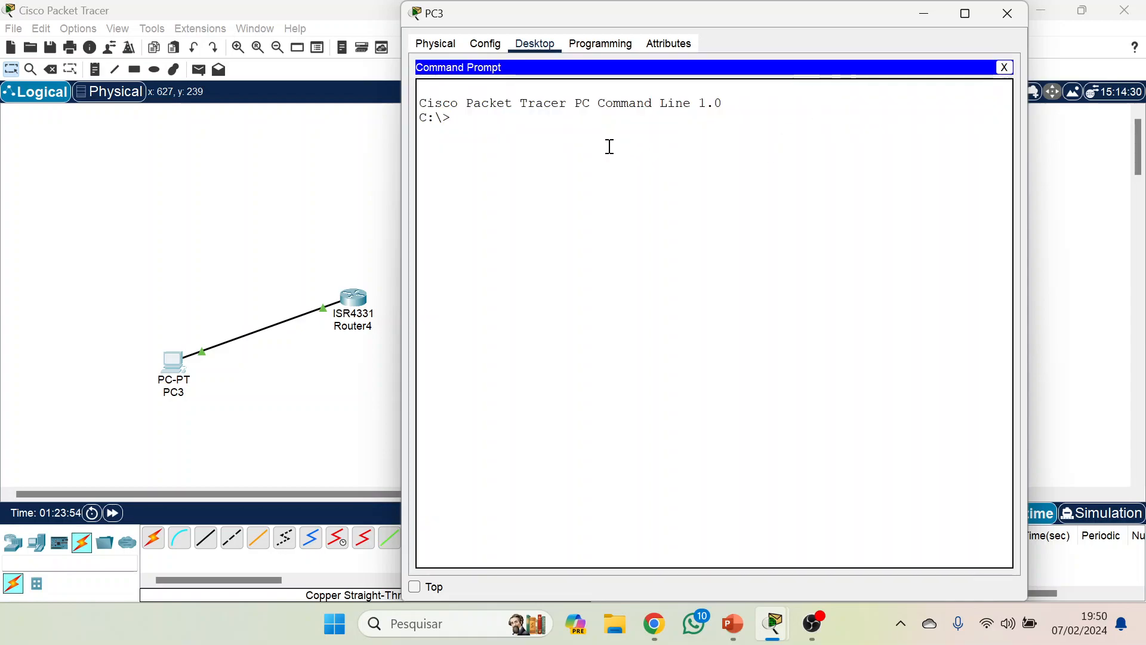
{"action": "type", "text": "telnet"}
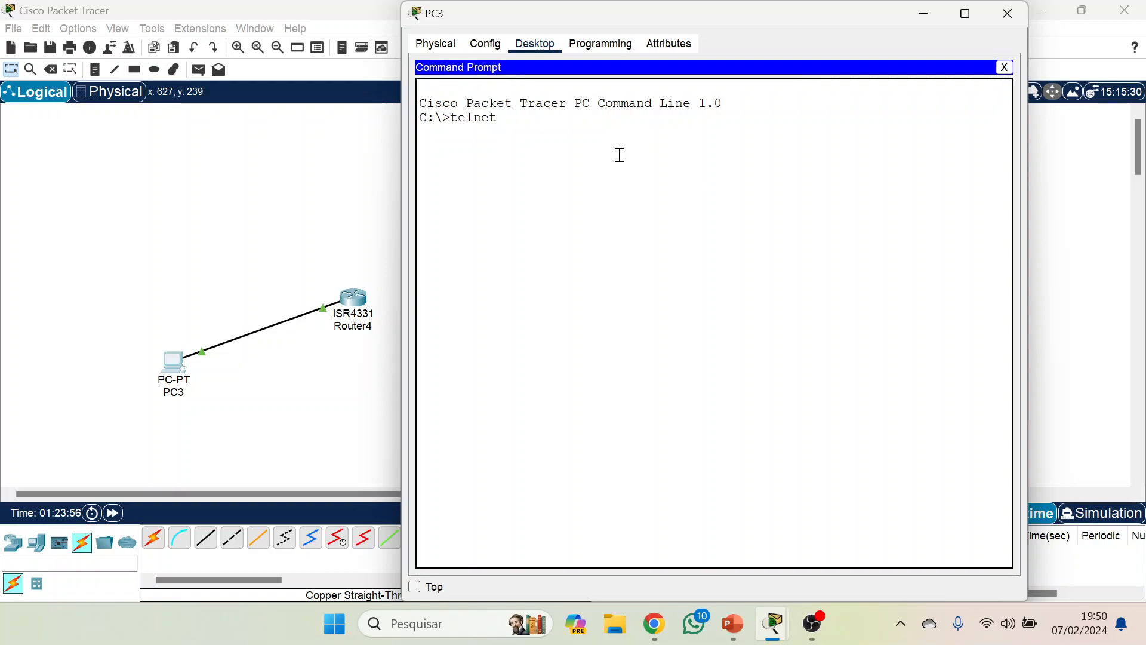
{"action": "type", "text": " 192.168."}
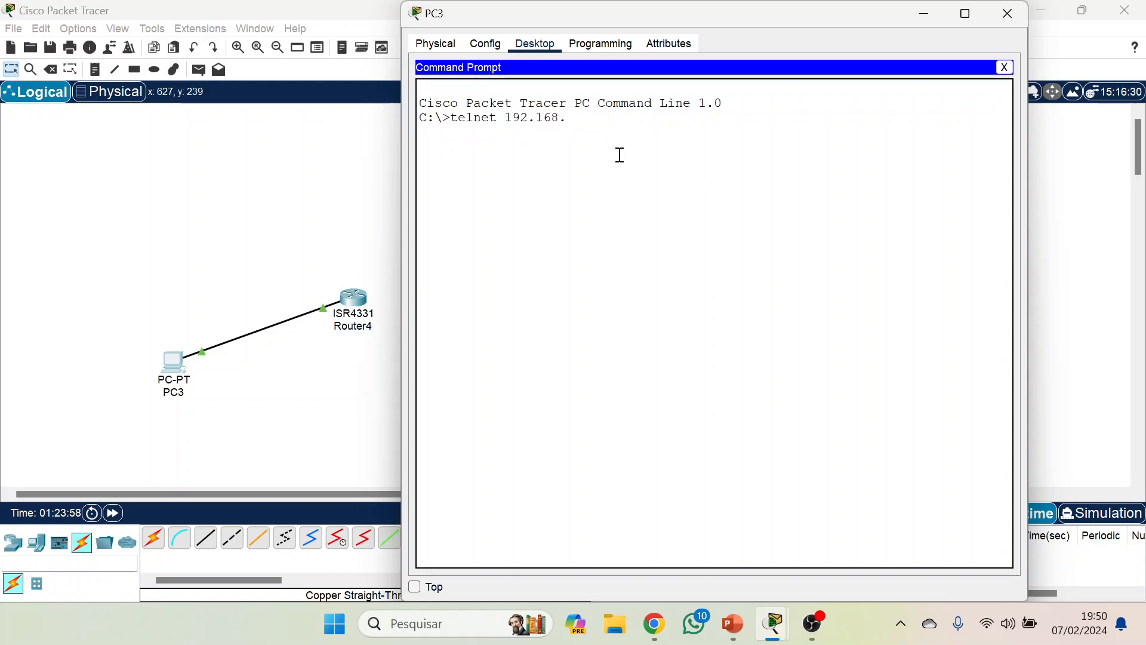
{"action": "type", "text": "10.1"}
{"action": "key", "text": "Return"}
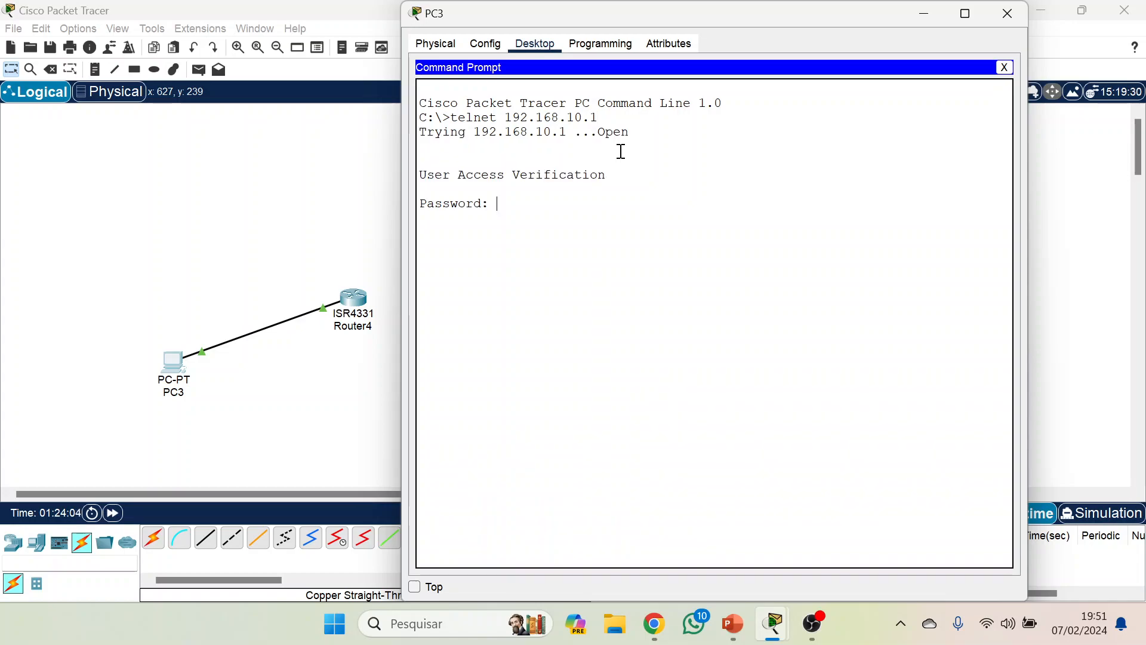
{"action": "key", "text": "Return"}
Delete PC3 and the ISR4331 router together from the workspace.
{"action": "left_click", "coordinate": [298, 236]}
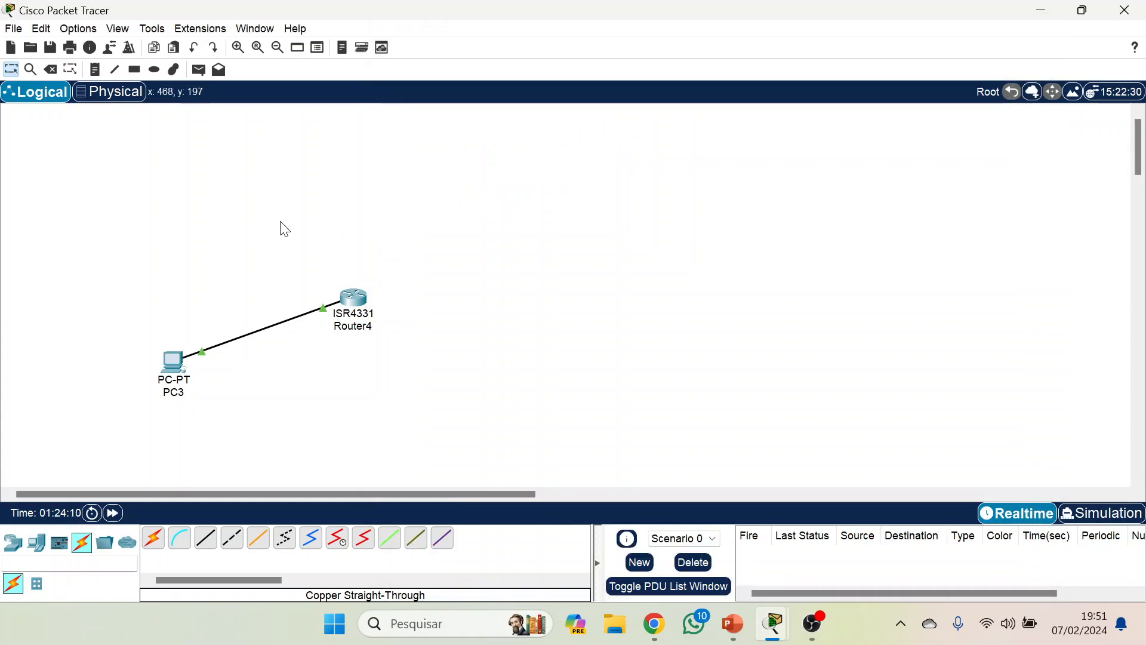
{"action": "left_click_drag", "start_coordinate": [128, 171], "coordinate": [394, 453]}
{"action": "key", "text": "Delete"}
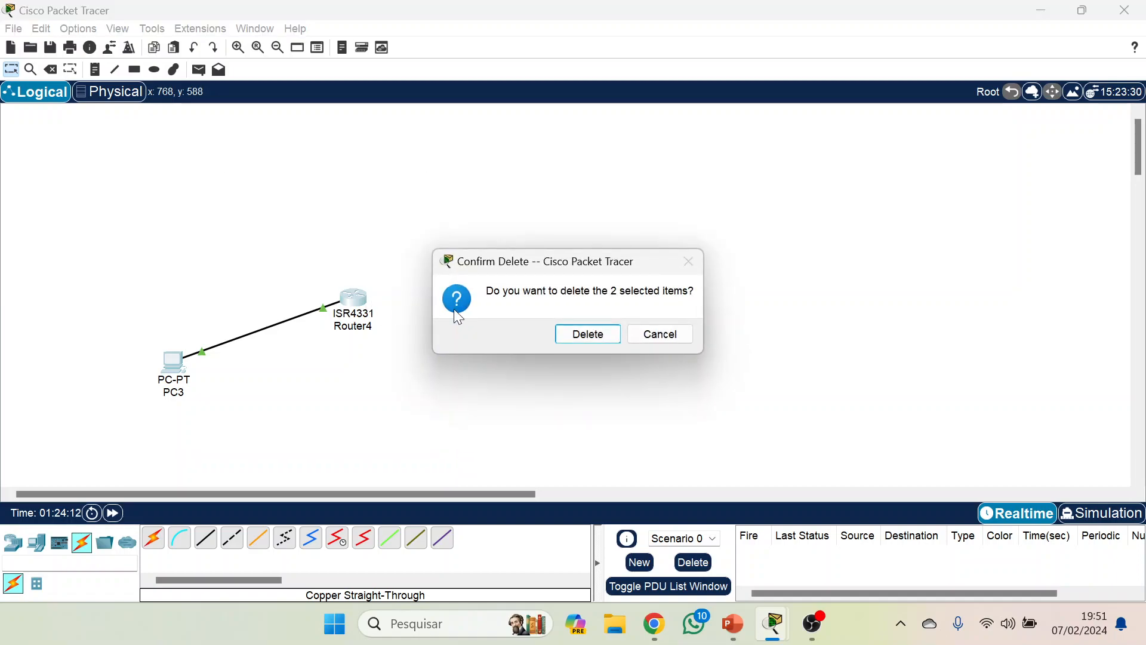
{"action": "left_click", "coordinate": [589, 335]}
{"action": "key", "text": "Escape"}
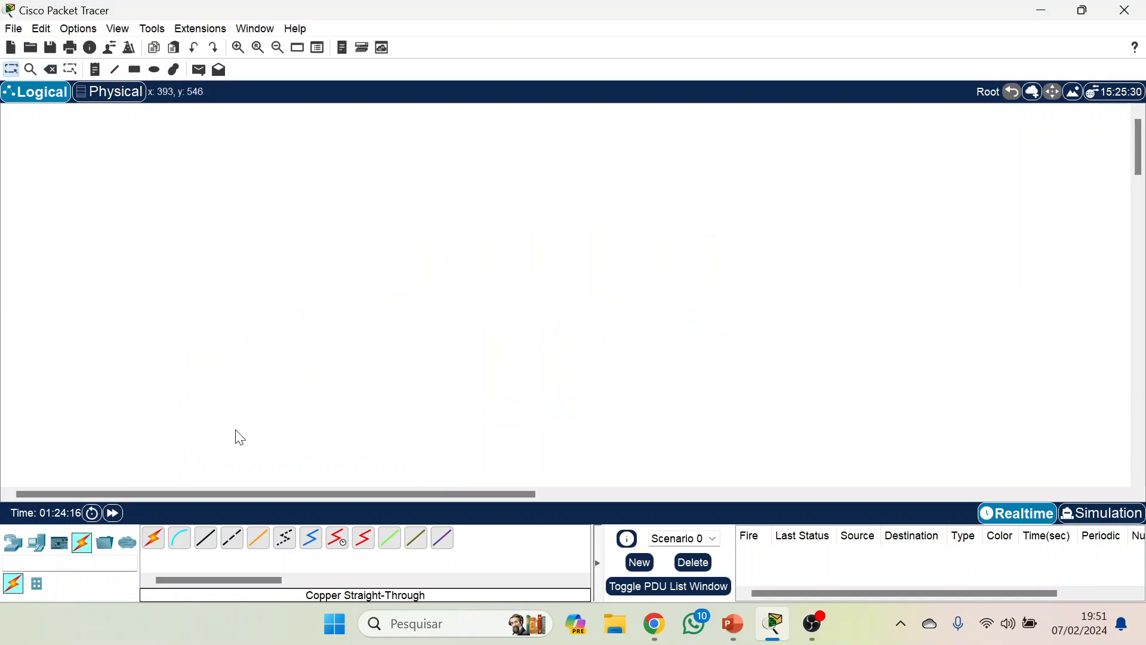
Place a new PC and a 1941 router above and beside it in the empty workspace.
{"action": "left_click_drag", "start_coordinate": [36, 542], "coordinate": [109, 464]}
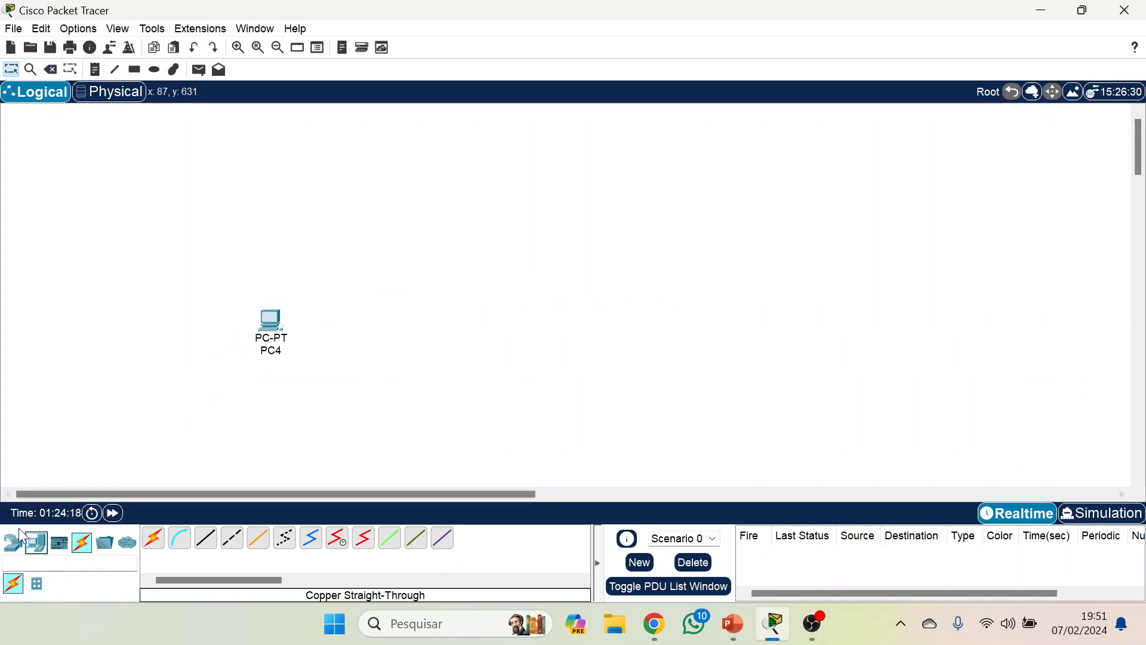
{"action": "left_click_drag", "start_coordinate": [15, 540], "coordinate": [425, 262]}
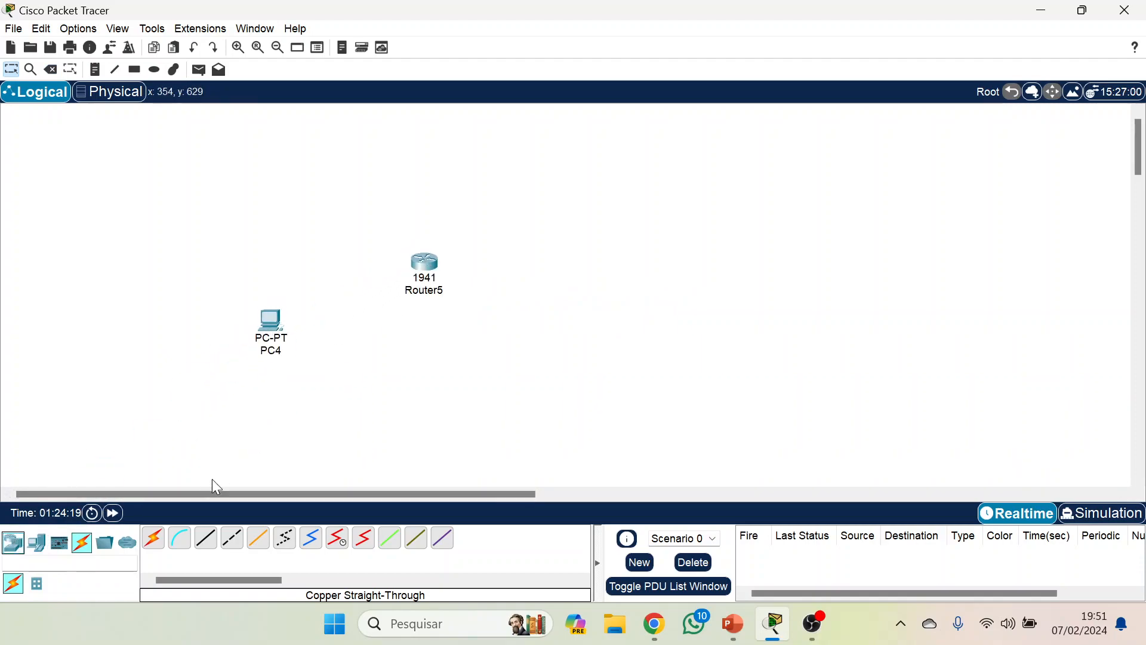
Connect PC4's RS 232 port to the 1941 router's Console port with a console cable.
{"action": "left_click", "coordinate": [179, 539]}
{"action": "left_click", "coordinate": [272, 320]}
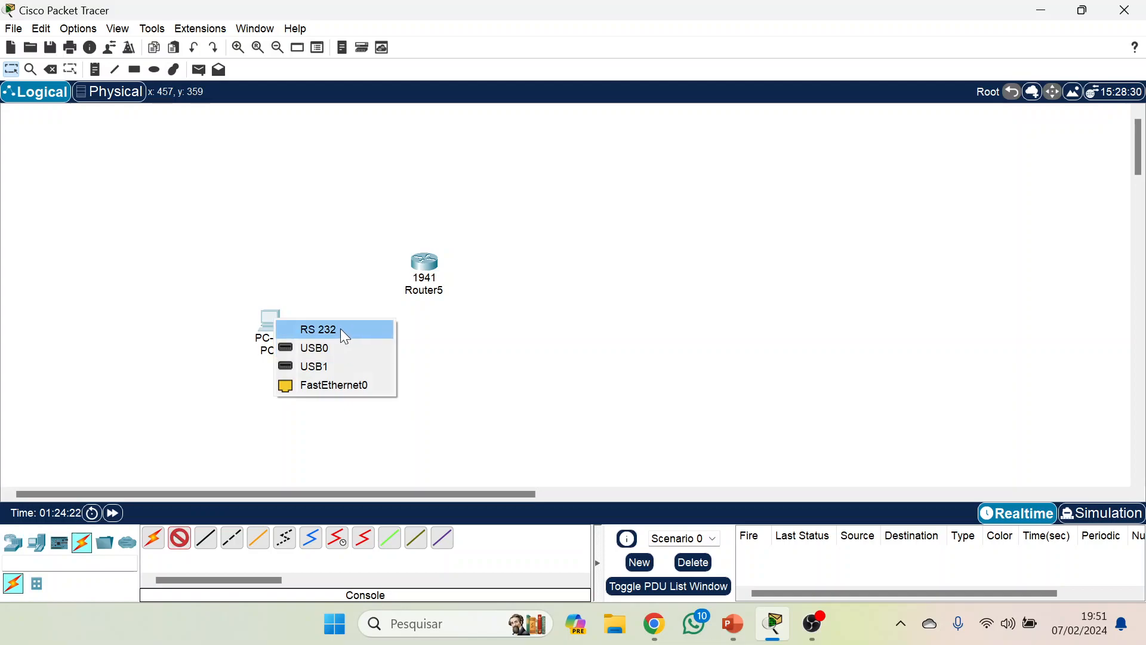
{"action": "left_click", "coordinate": [343, 330]}
{"action": "left_click", "coordinate": [423, 261]}
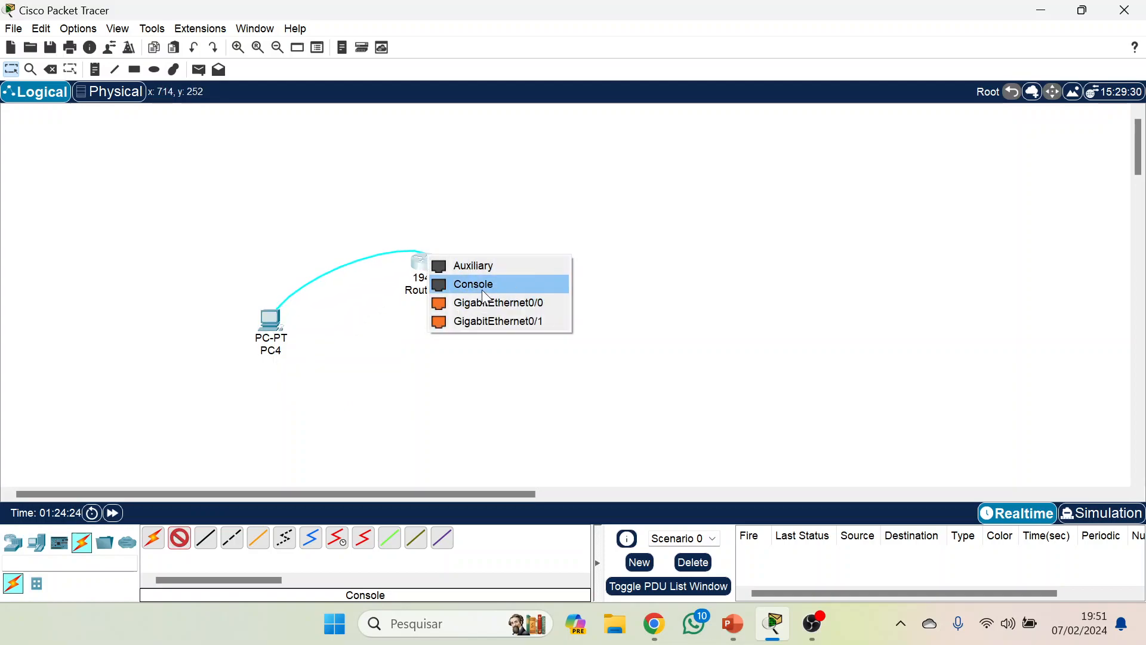
{"action": "left_click", "coordinate": [481, 287]}
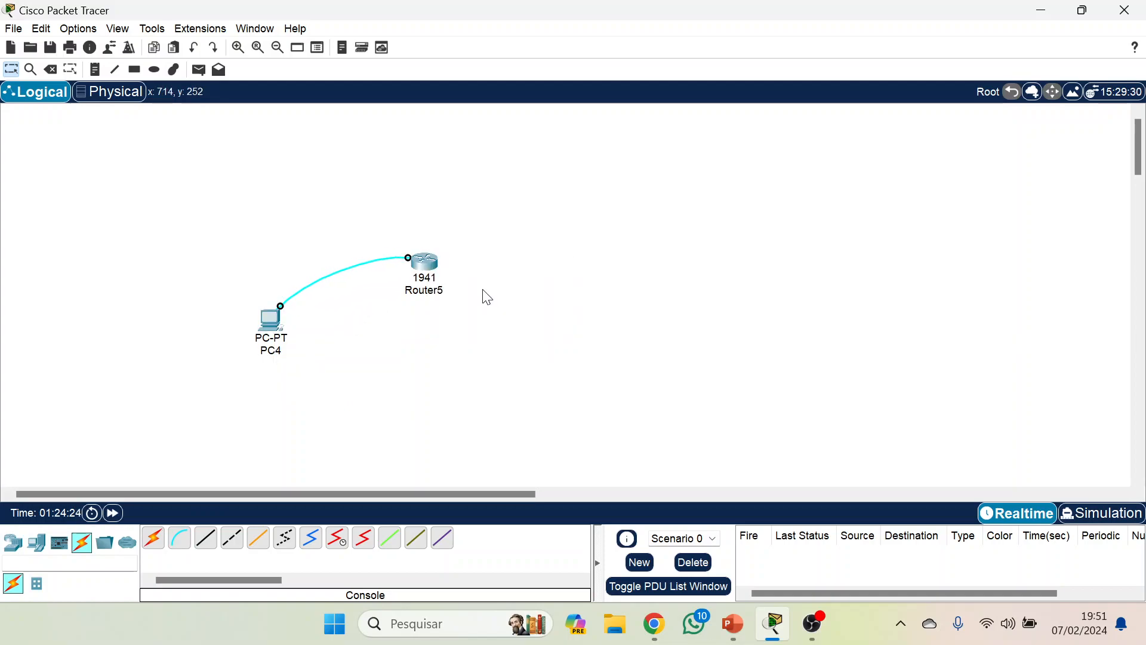
Assign PC4 the static IPv4 address 10.0.0.2 with subnet mask 255.0.0.0.
{"action": "left_click", "coordinate": [273, 334]}
{"action": "left_click", "coordinate": [518, 50]}
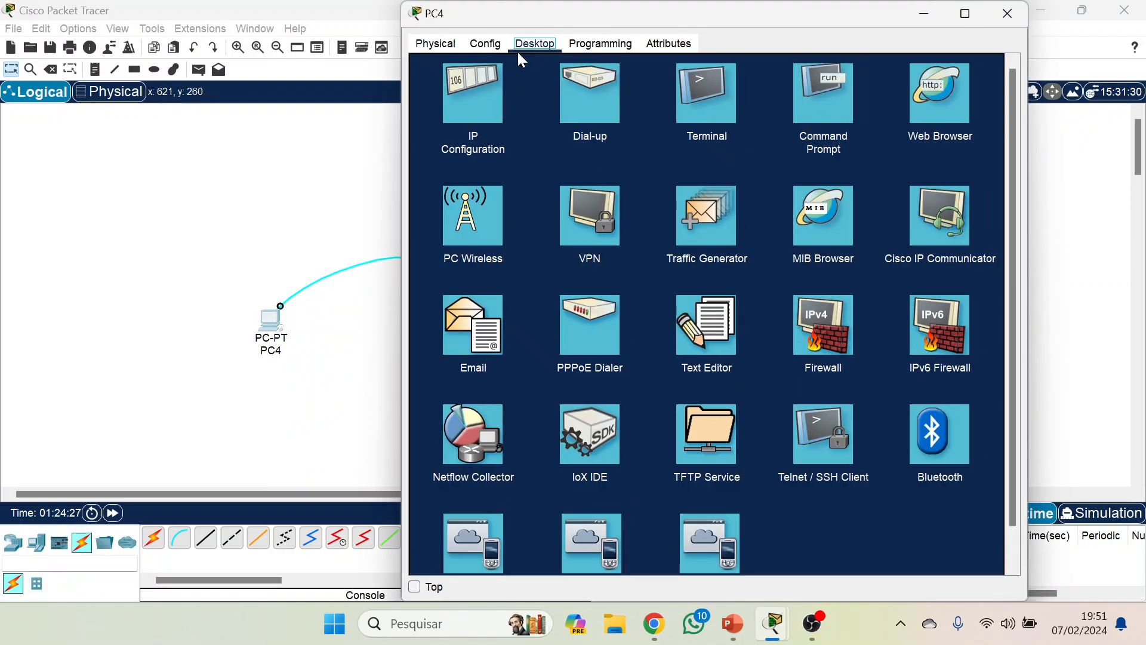
{"action": "left_click", "coordinate": [493, 108]}
{"action": "left_click", "coordinate": [753, 146]}
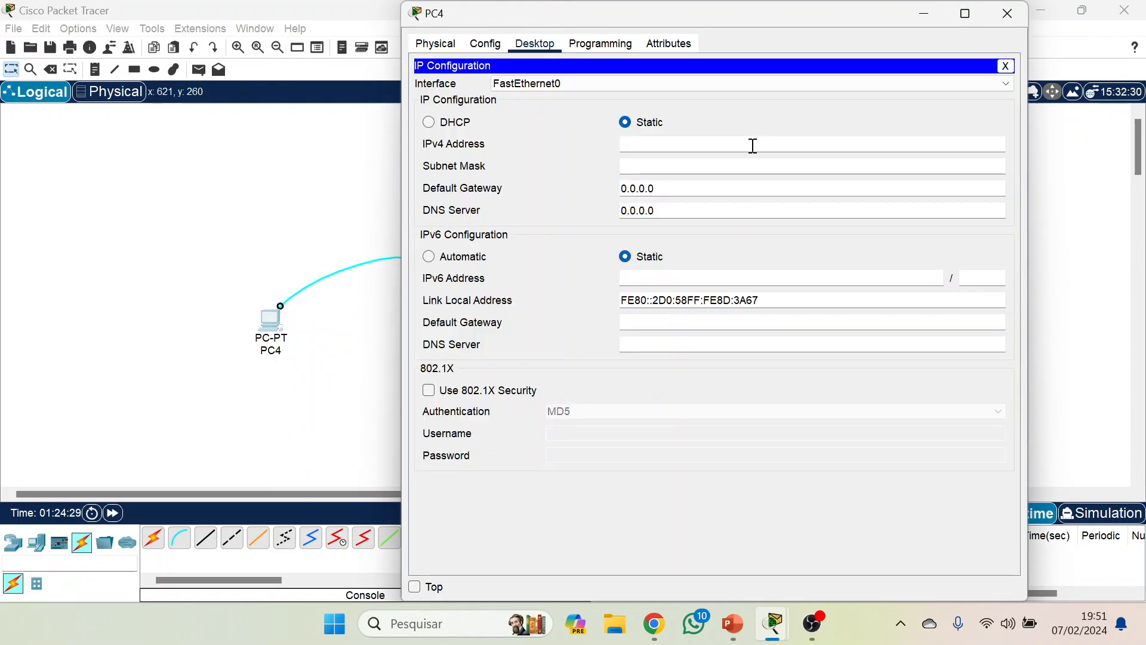
{"action": "type", "text": "10.0"}
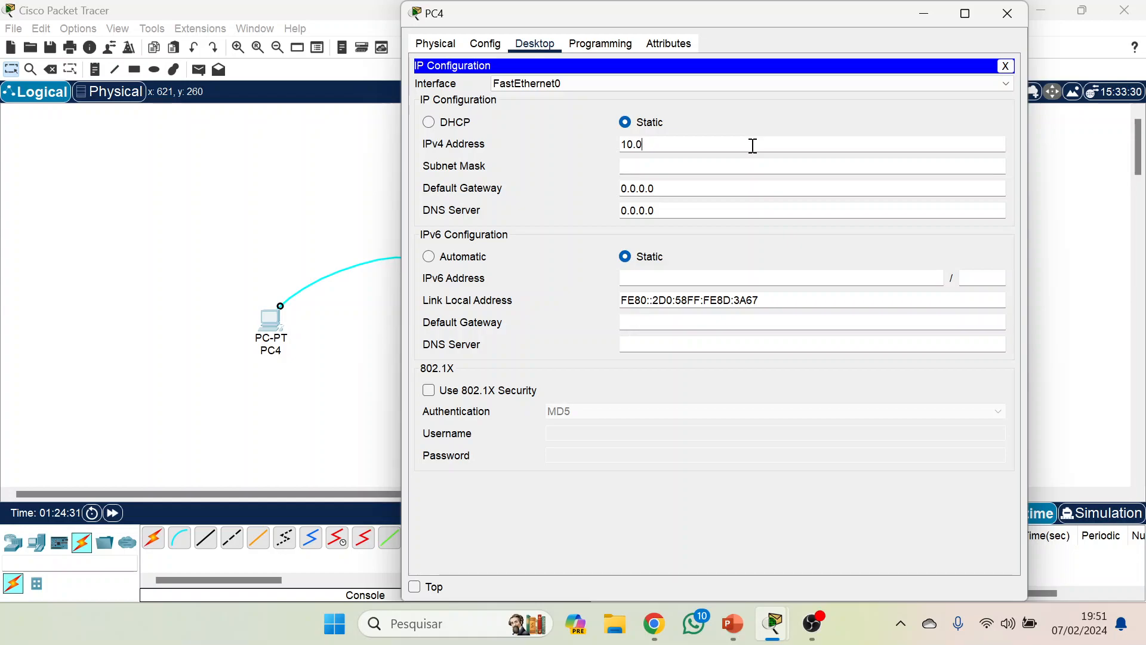
{"action": "type", "text": ".0.2"}
{"action": "key", "text": "Tab"}
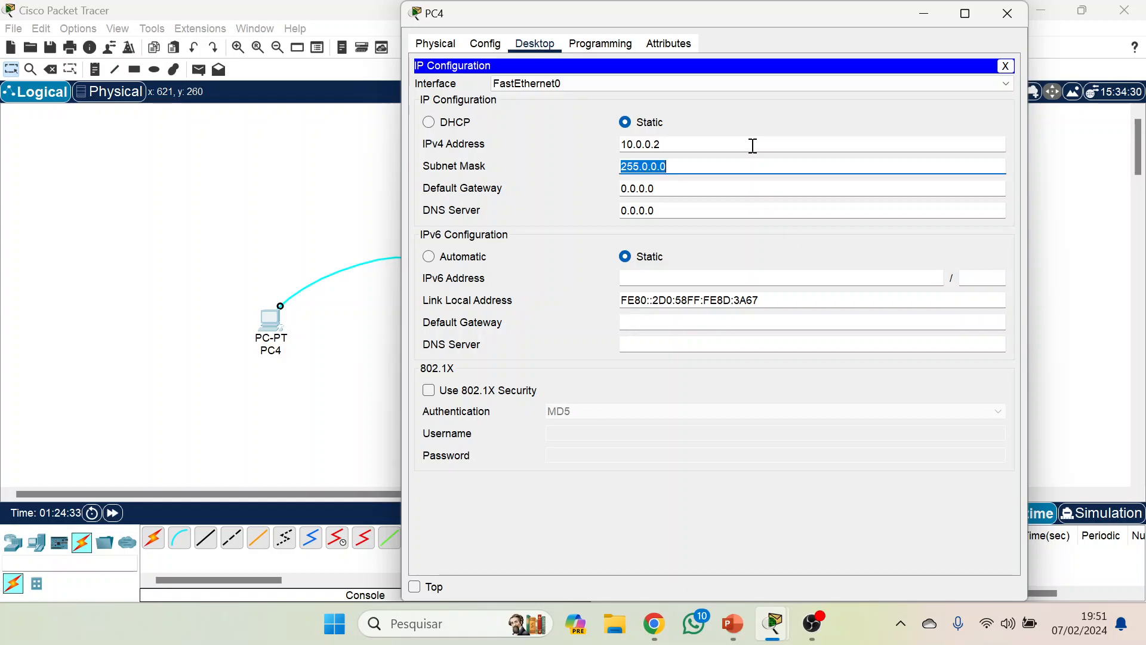
{"action": "left_click", "coordinate": [1004, 67]}
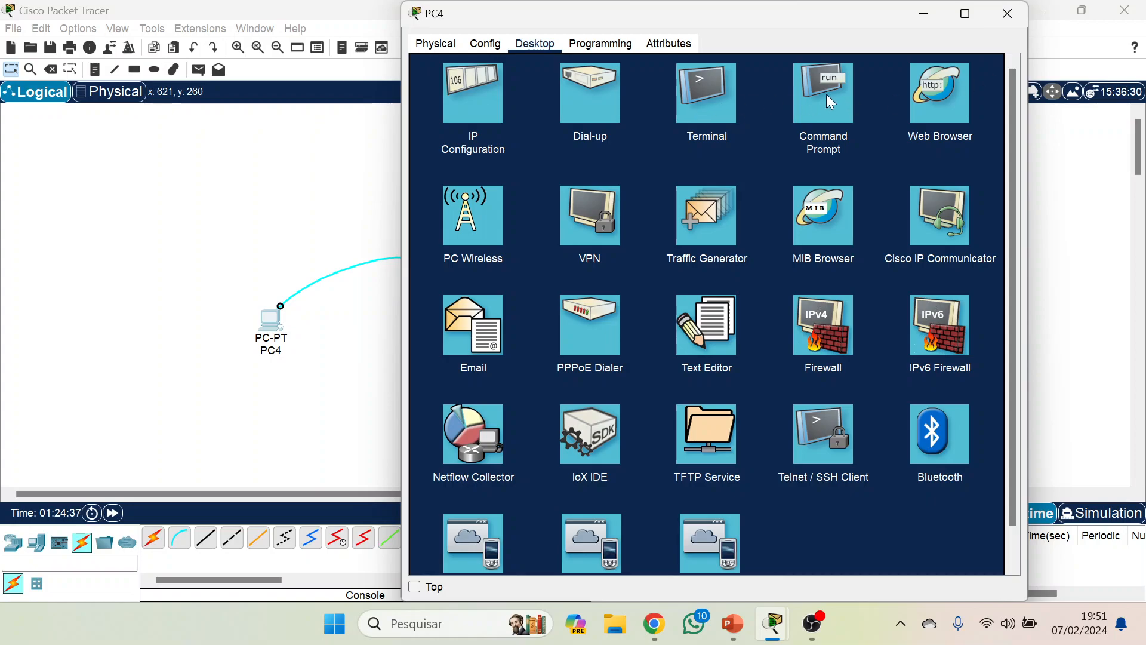
Open a console terminal session to the router from PC4 and decline the initial configuration dialog.
{"action": "left_click", "coordinate": [717, 91]}
{"action": "left_click", "coordinate": [972, 209]}
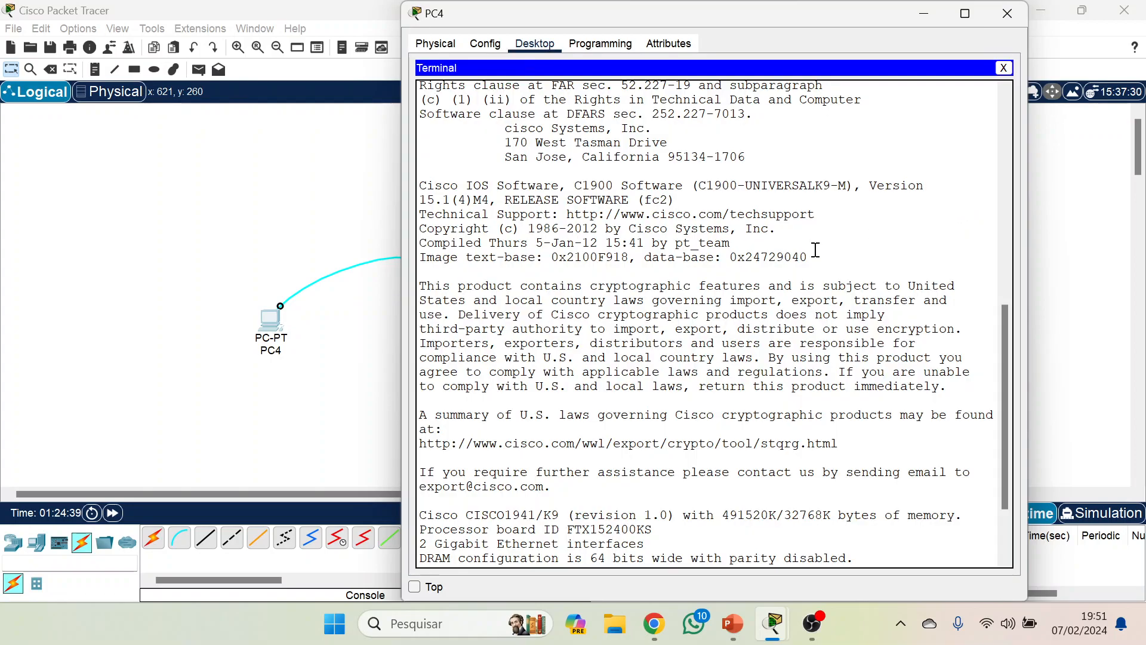
{"action": "type", "text": "n"}
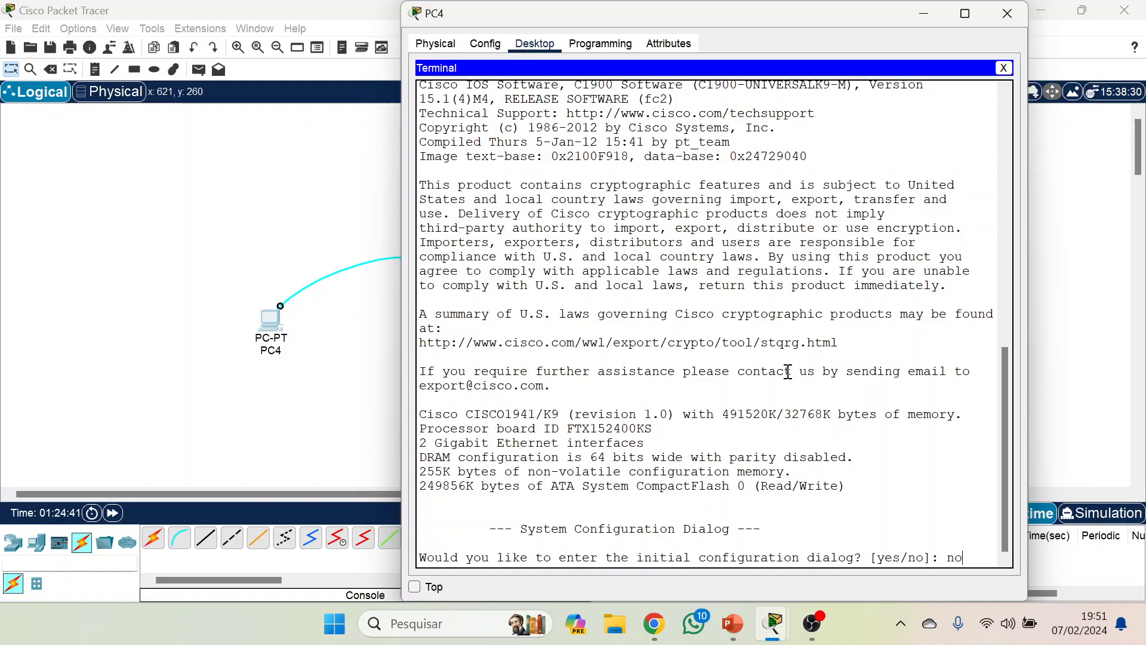
{"action": "type", "text": "o"}
{"action": "key", "text": "Return"}
Enter privileged mode and go into global configuration mode on the router.
{"action": "key", "text": "Return"}
{"action": "type", "text": "enable"}
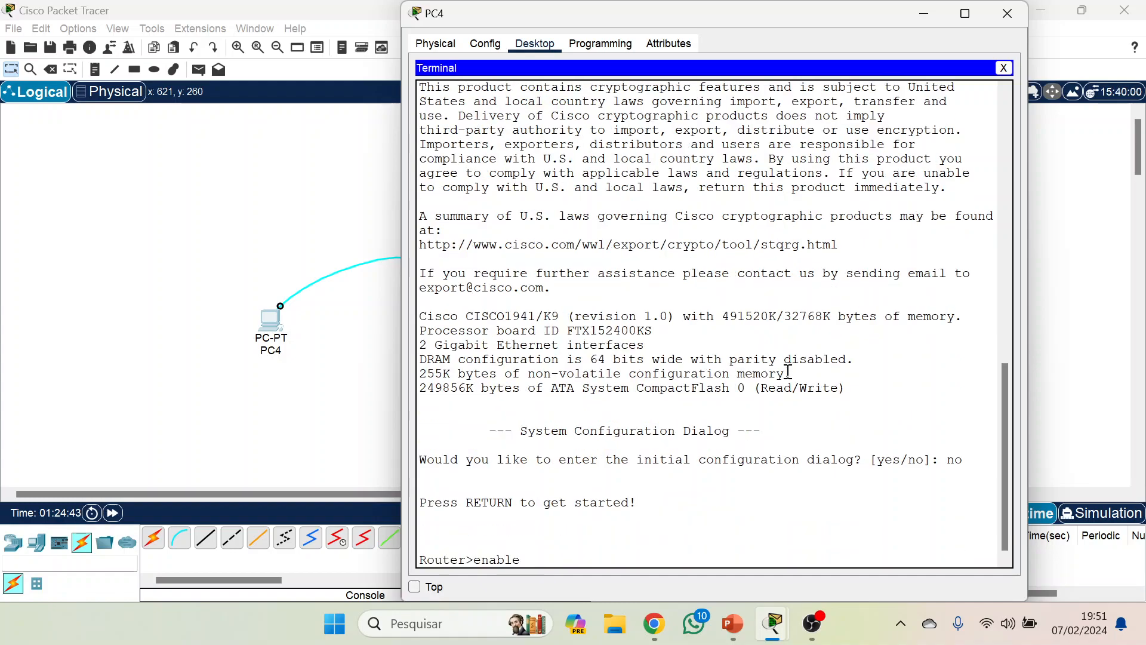
{"action": "key", "text": "Return"}
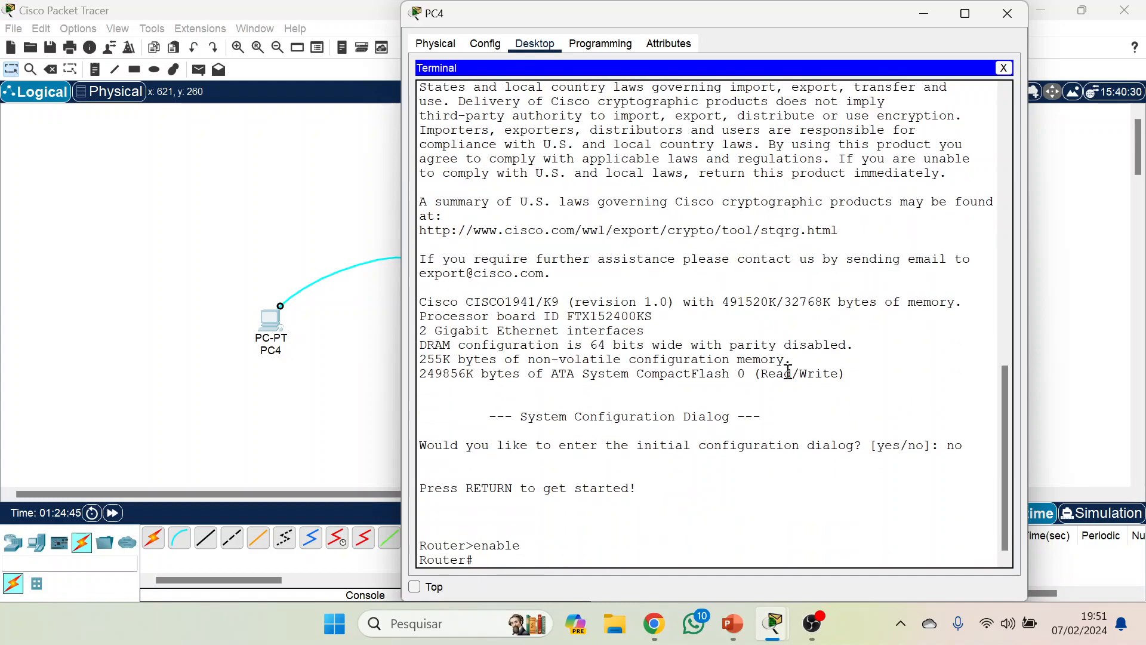
{"action": "type", "text": "conf termi"}
{"action": "key", "text": "Tab"}
{"action": "key", "text": "Return"}
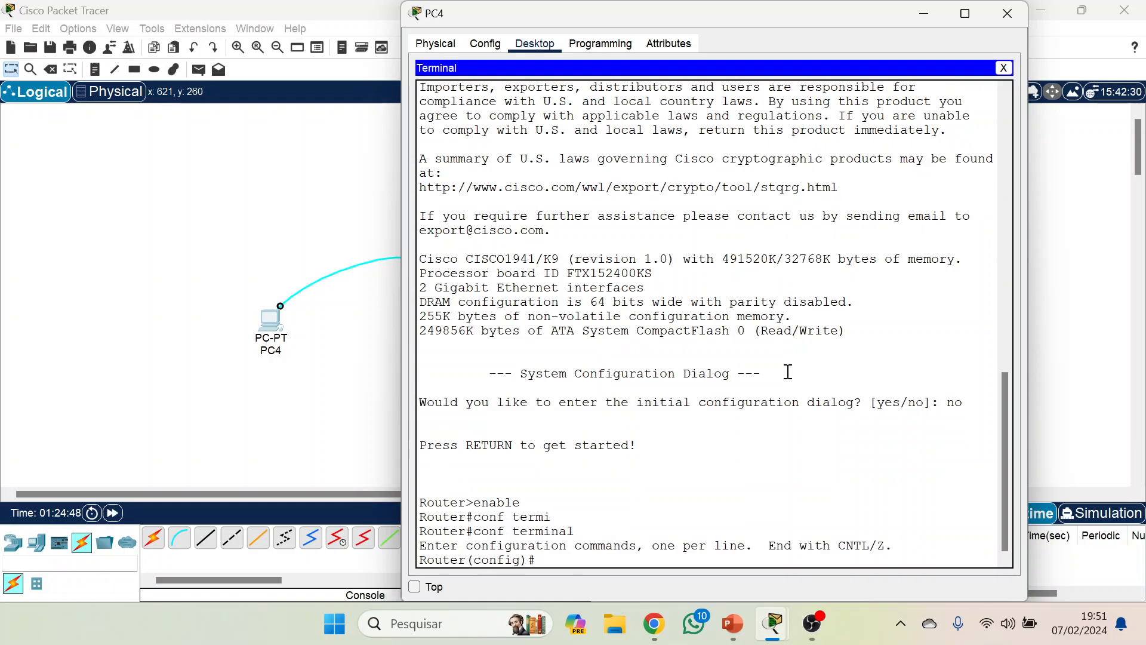
Enter interface configuration mode for the router's gigabitEthernet 0/0.
{"action": "type", "text": "interf"}
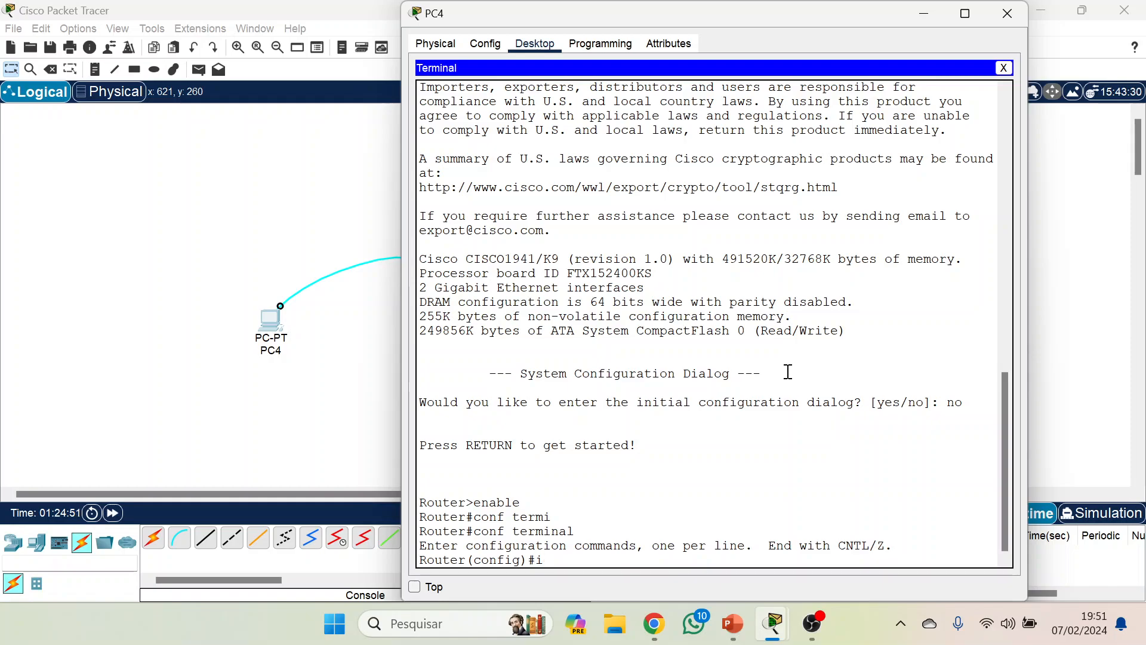
{"action": "key", "text": "Tab"}
{"action": "type", "text": "gig"}
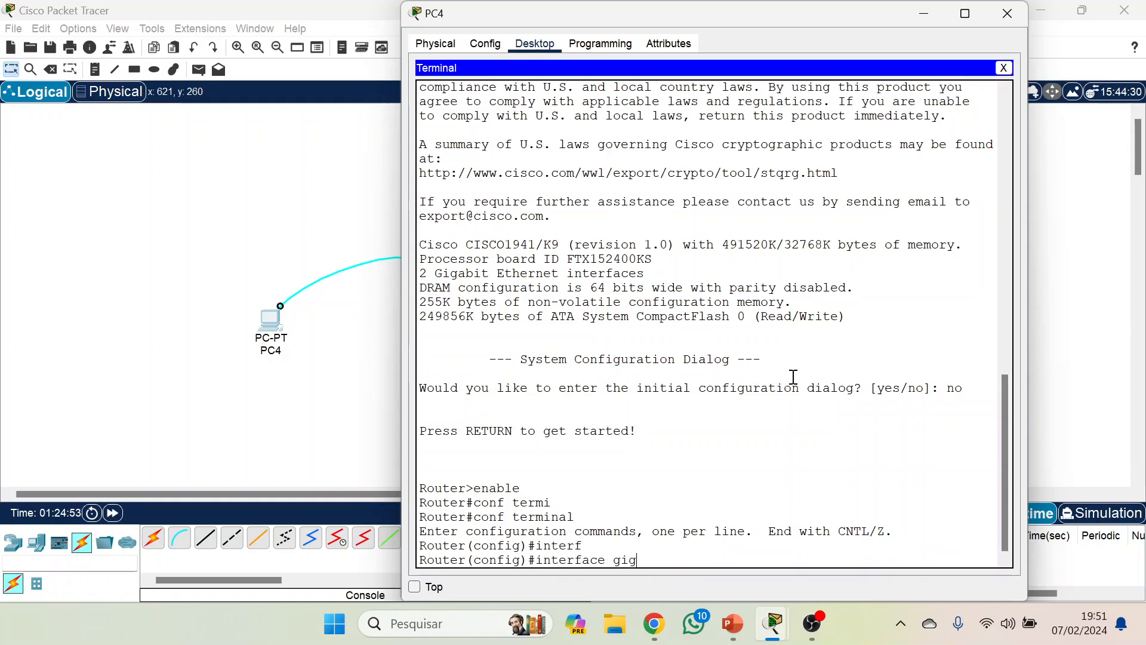
{"action": "key", "text": "Tab"}
{"action": "type", "text": "0/0/0"}
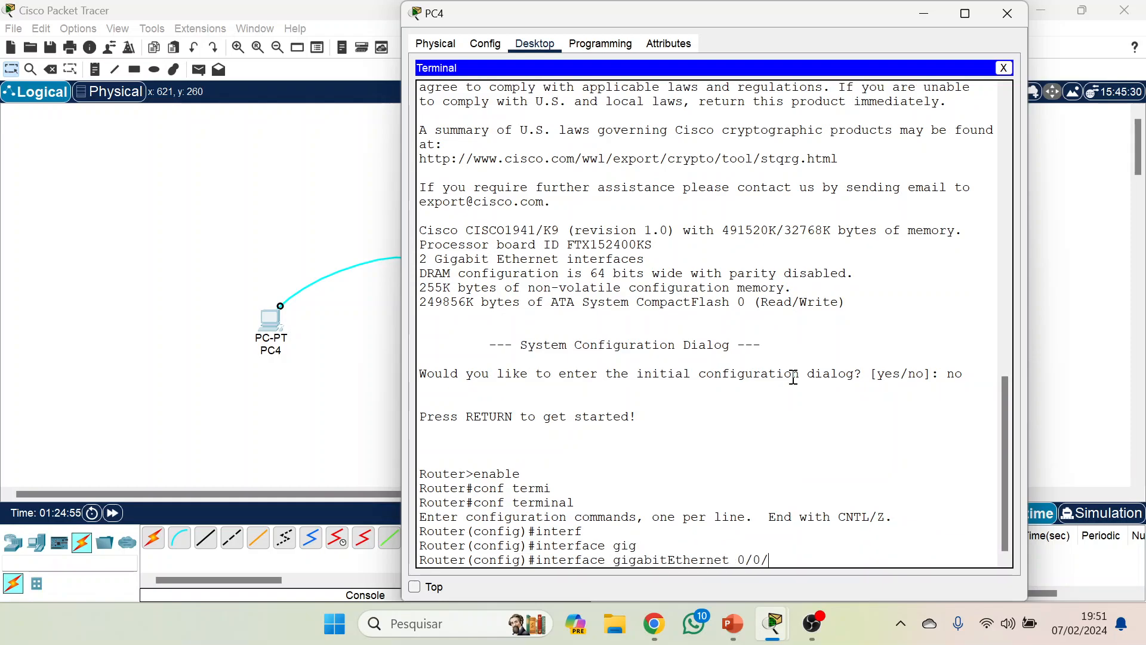
{"action": "key", "text": "Return"}
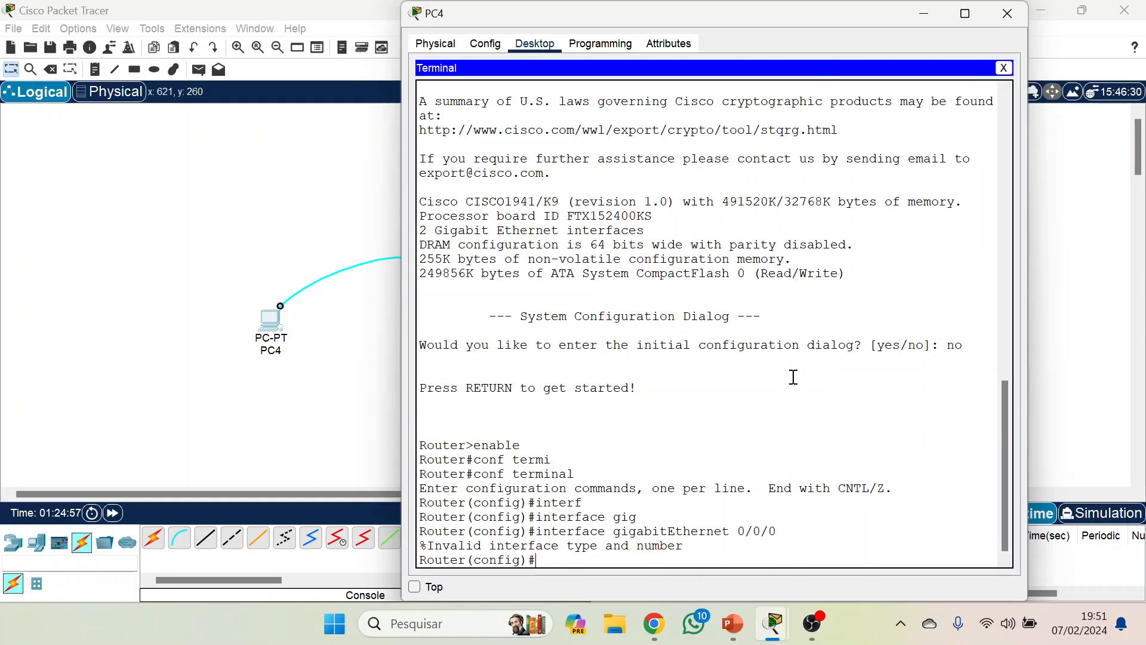
{"action": "key", "text": "Up"}
{"action": "key", "text": "BackSpace"}
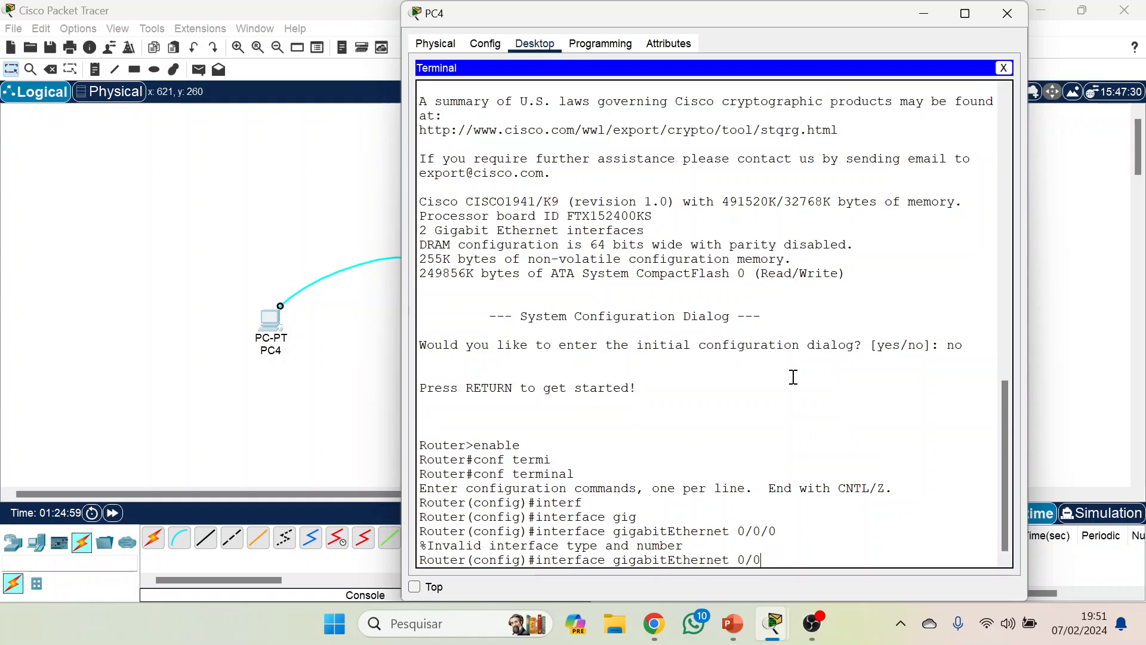
{"action": "key", "text": "Return"}
Assign IP address 10.0.0.1 with mask 255.0.0.0 to the router's gigabitEthernet 0/0 interface.
{"action": "type", "text": "ip"}
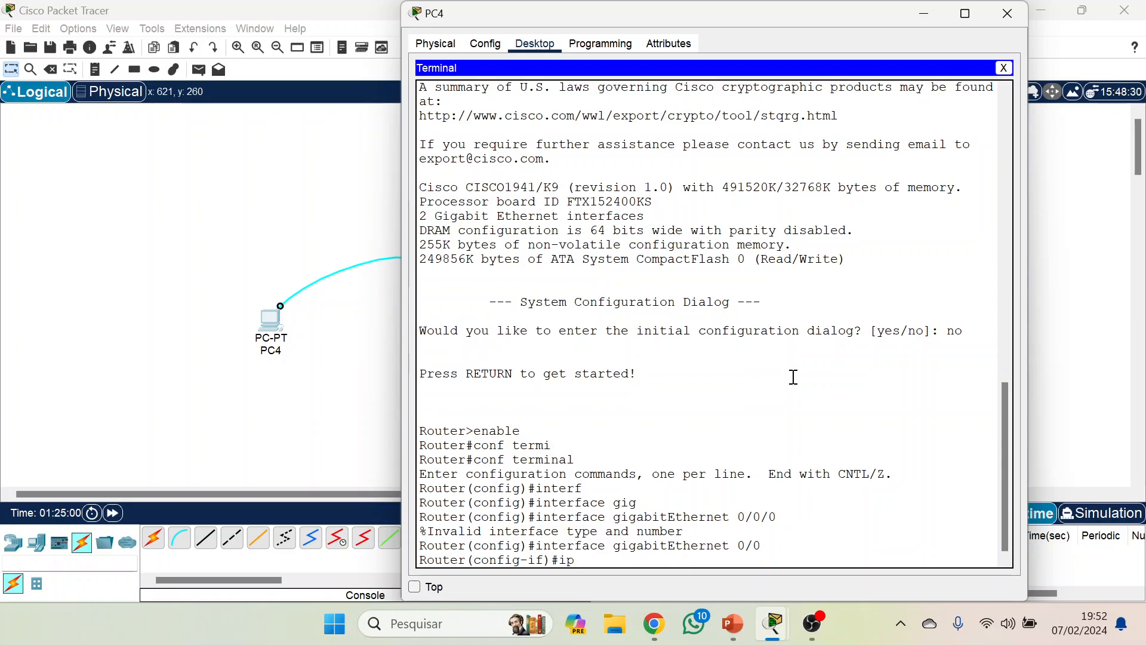
{"action": "type", "text": " ad"}
{"action": "key", "text": "Tab"}
{"action": "type", "text": "10.0.01"}
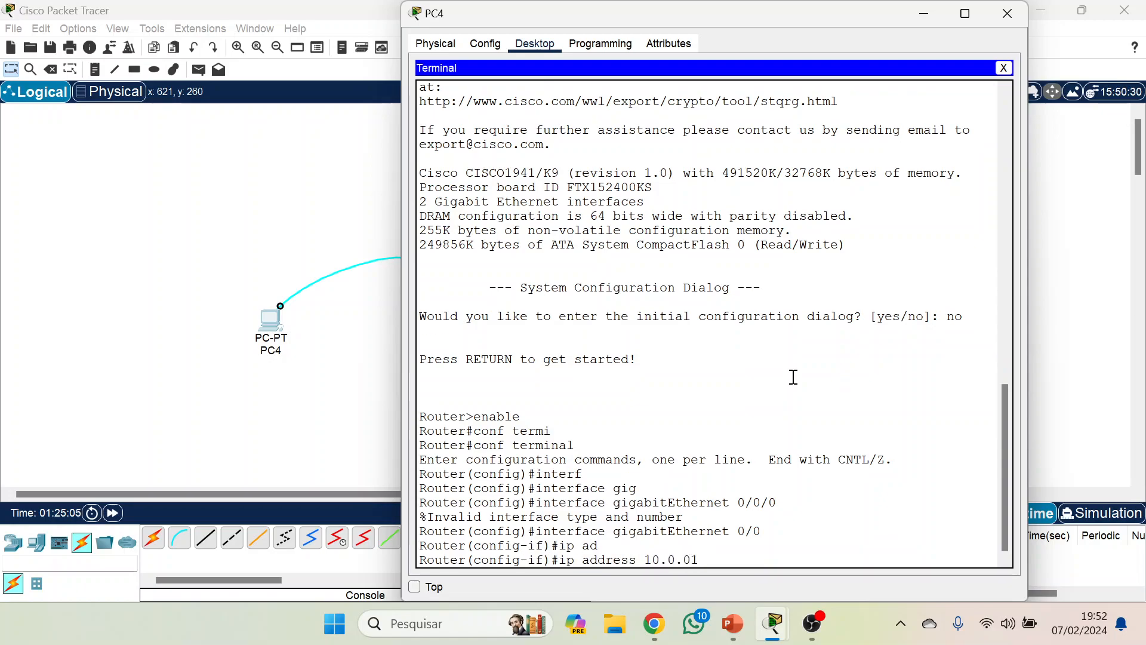
{"action": "key", "text": "BackSpace"}
{"action": "type", "text": ".1 25"}
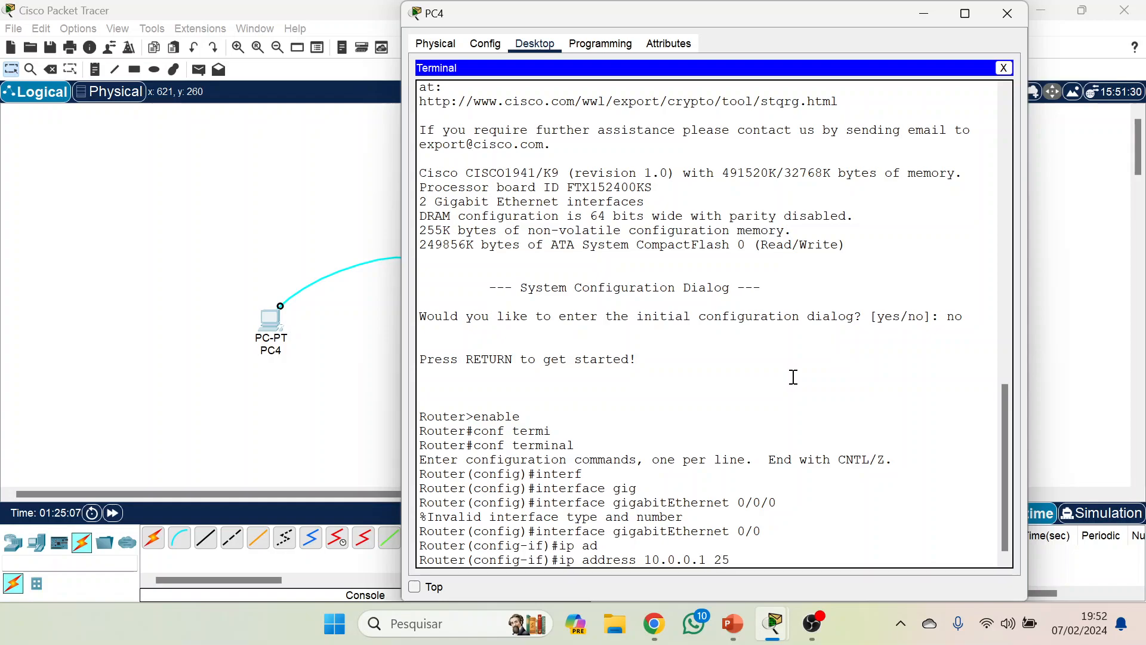
{"action": "type", "text": "5.0.0.0"}
{"action": "key", "text": "Return"}
Enable the gigabitEthernet 0/0 interface with no shutdown and return to global configuration mode.
{"action": "type", "text": "no shu"}
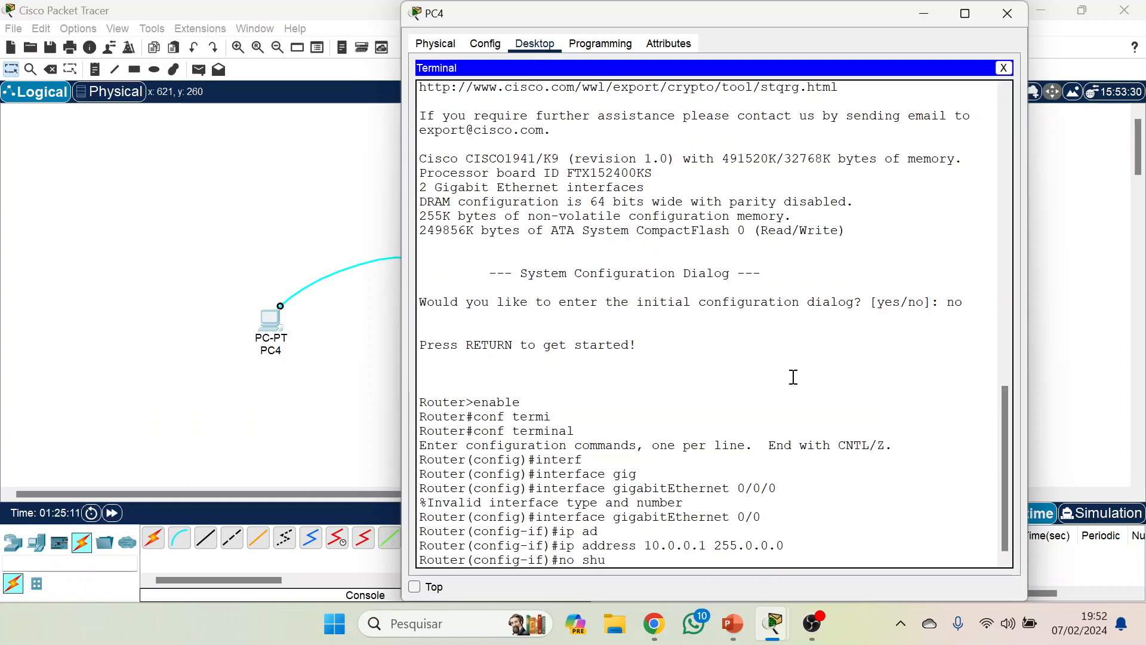
{"action": "key", "text": "Tab"}
{"action": "key", "text": "Return"}
{"action": "key", "text": "Return"}
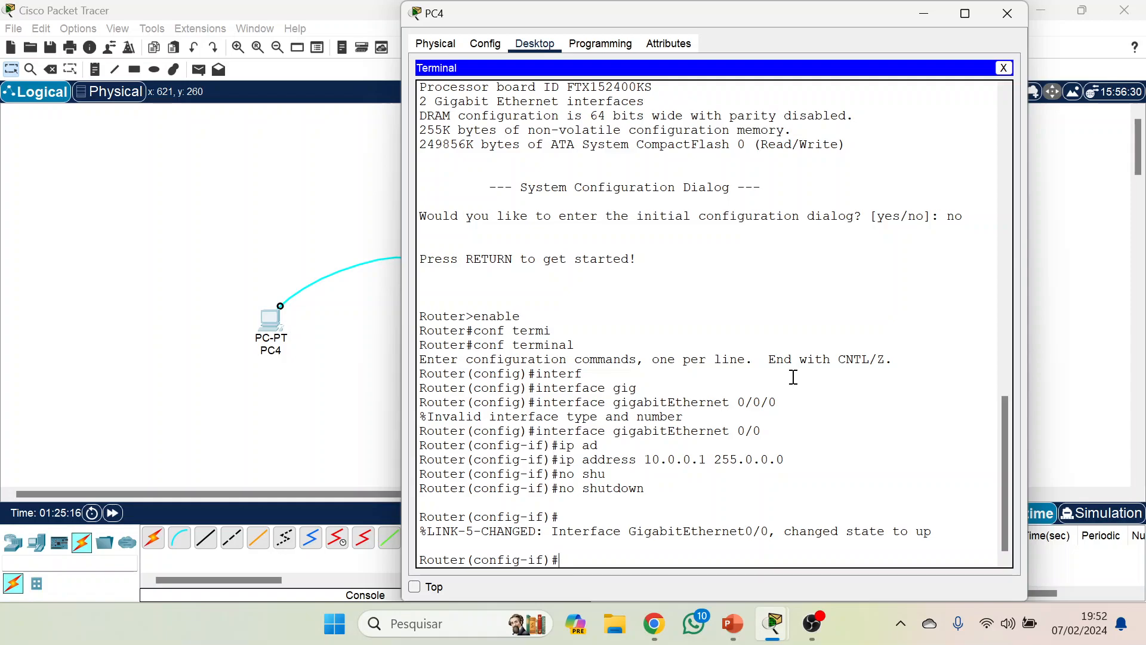
{"action": "type", "text": "exit"}
{"action": "key", "text": "Return"}
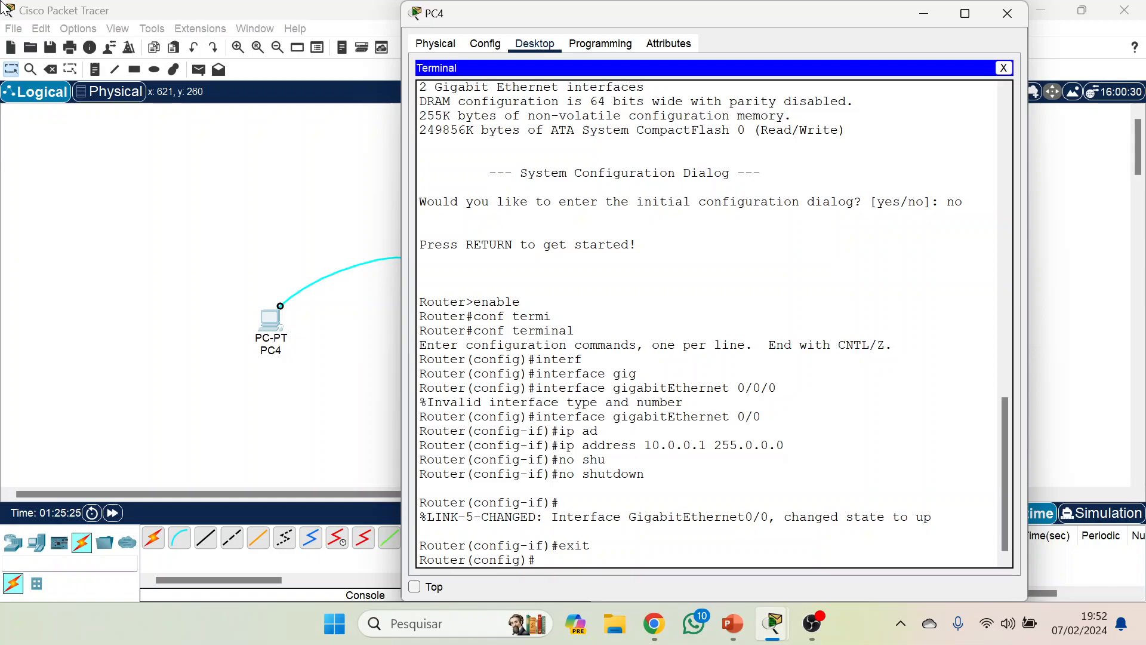
Set the router's hostname to R1.
{"action": "type", "text": "hosn"}
{"action": "type", "text": "tname"}
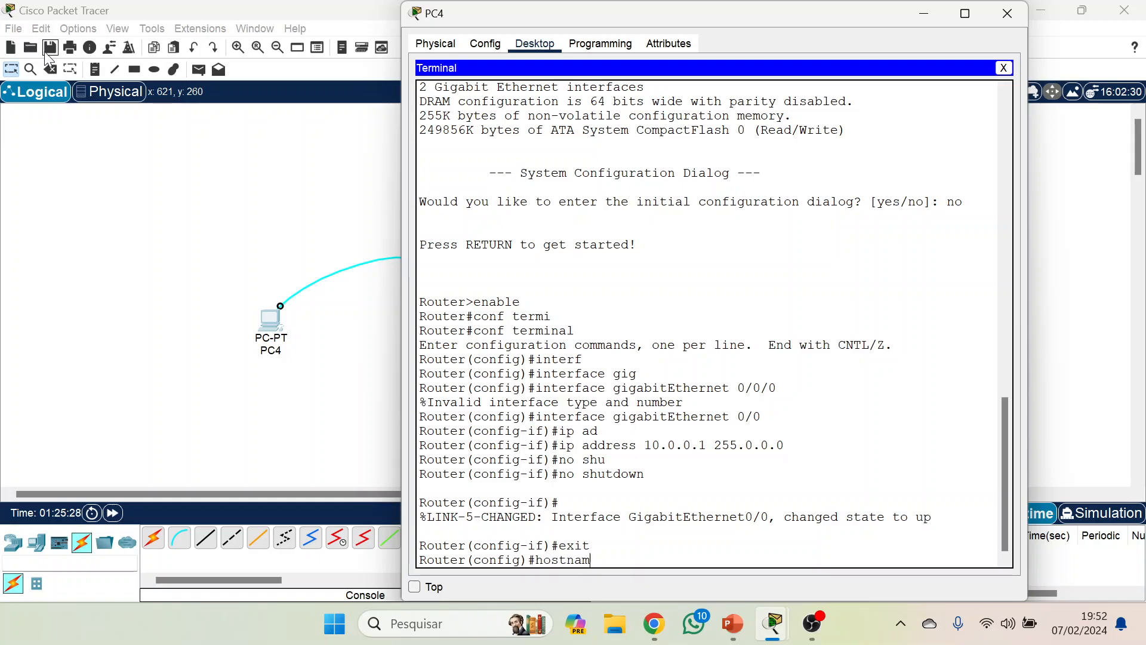
{"action": "key", "text": "Caps_Lock"}
{"action": "type", "text": "R1"}
{"action": "key", "text": "Return"}
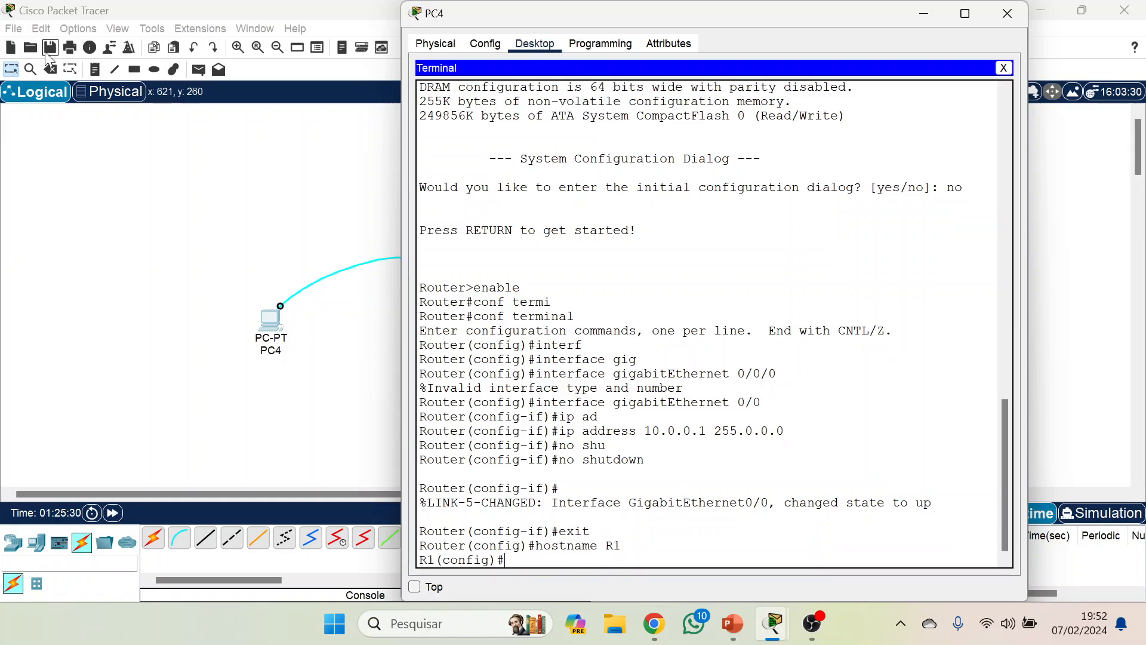
{"action": "key", "text": "Caps_Lock"}
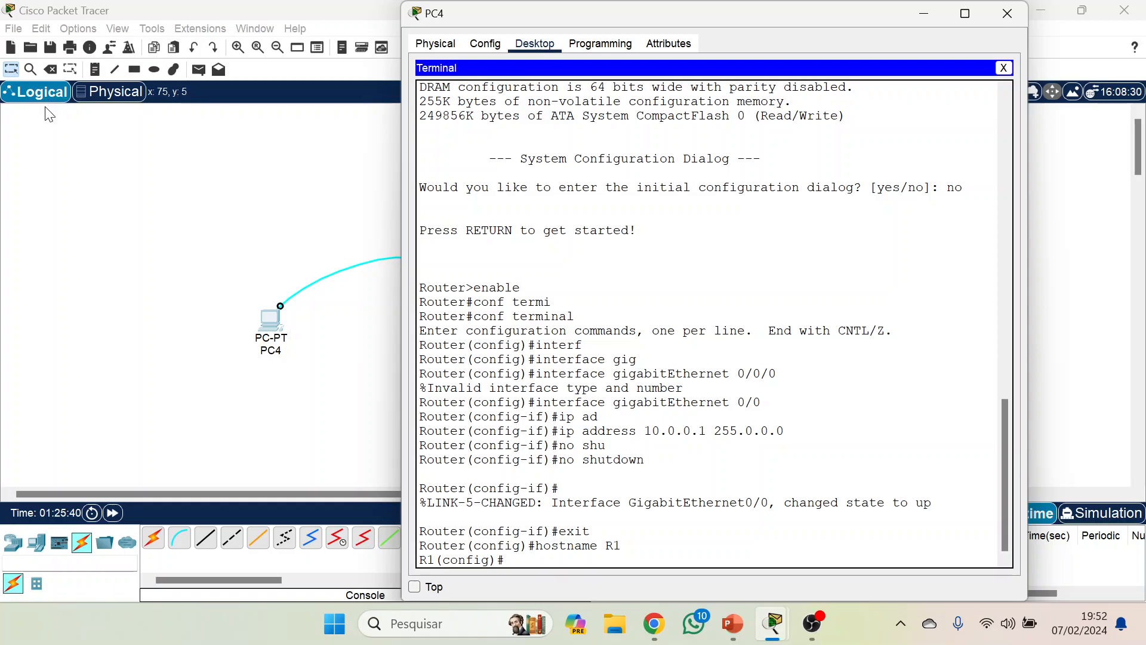
Set the router's IP domain name to cisco.net.
{"action": "type", "text": "ip dom"}
{"action": "key", "text": "Tab"}
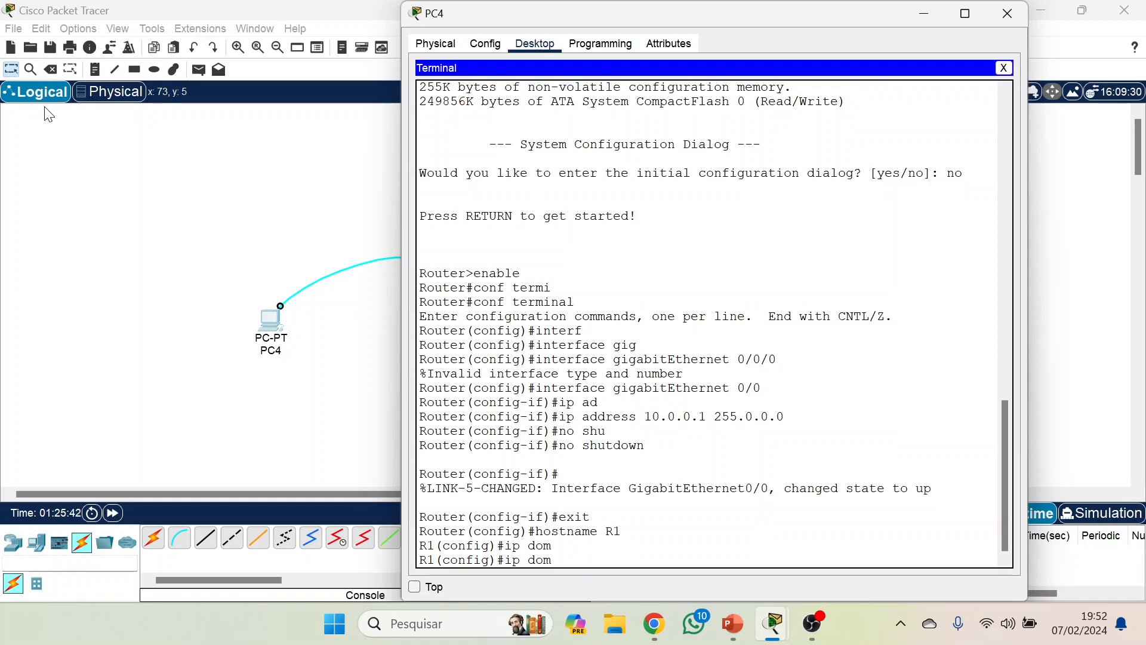
{"action": "type", "text": "ain name cisco.net"}
{"action": "key", "text": "Return"}
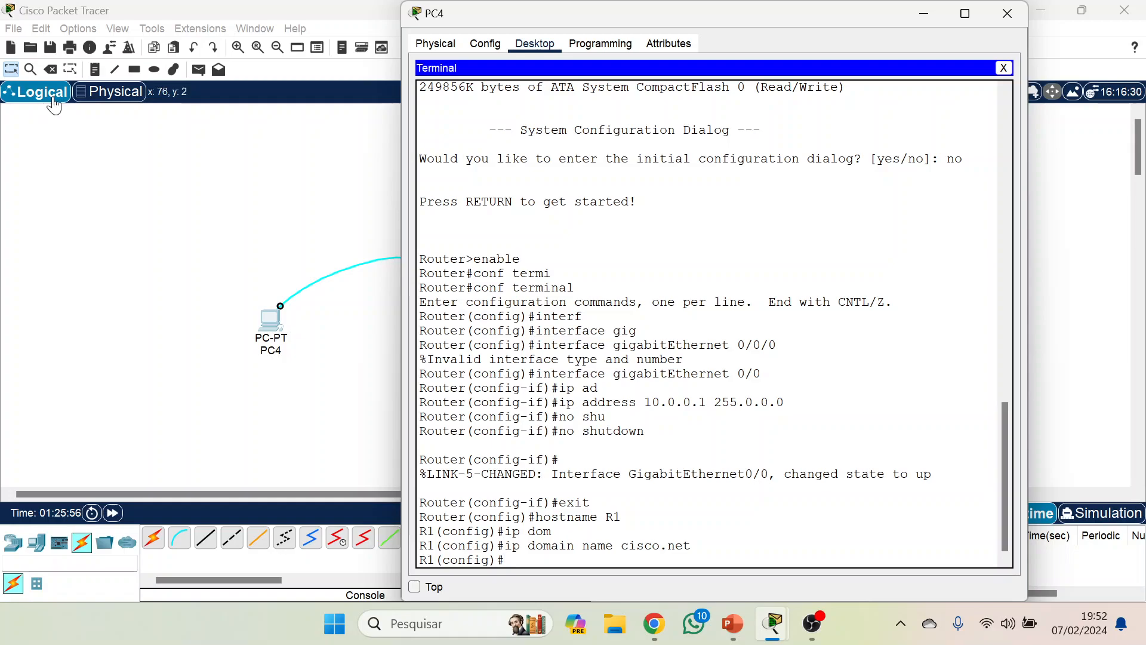
Try to apply transport input ssh from global configuration mode, and clear the recalled command line.
{"action": "type", "text": "tran"}
{"action": "key", "text": "Tab"}
{"action": "type", "text": "s"}
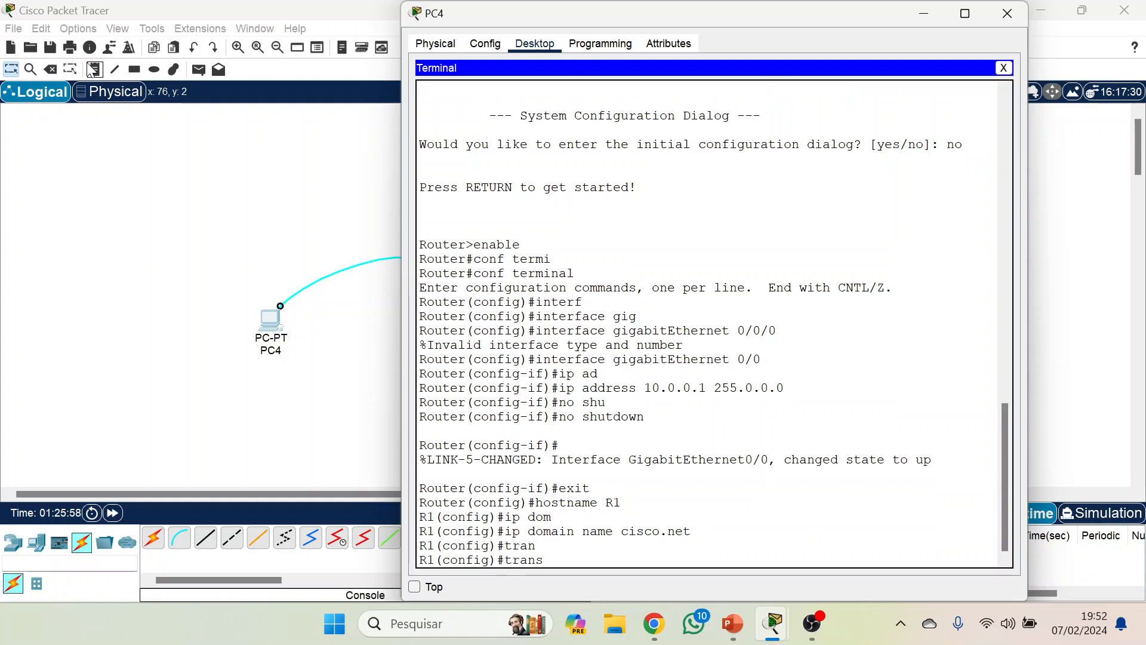
{"action": "type", "text": "port inp"}
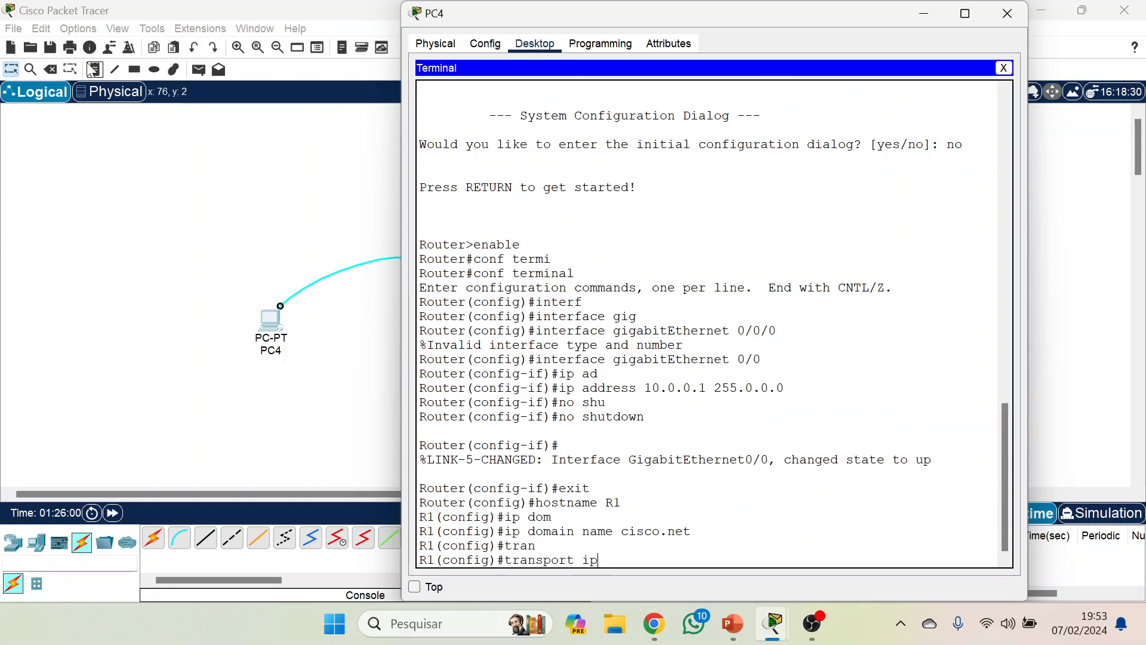
{"action": "type", "text": "ut ssh"}
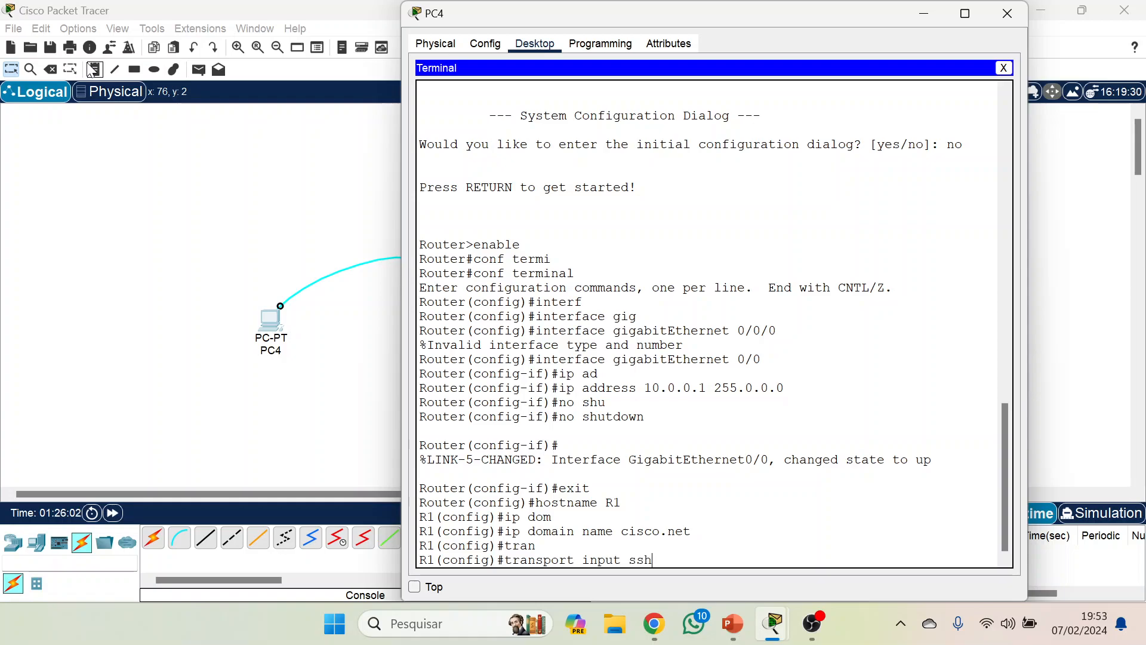
{"action": "key", "text": "Return"}
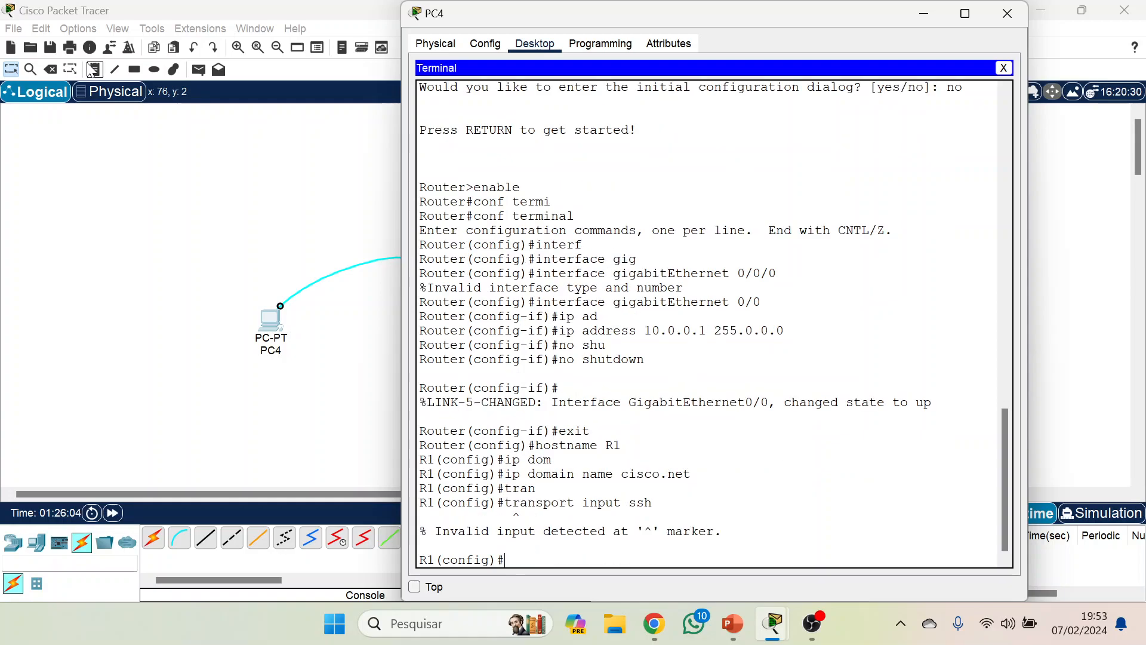
{"action": "key", "text": "Up"}
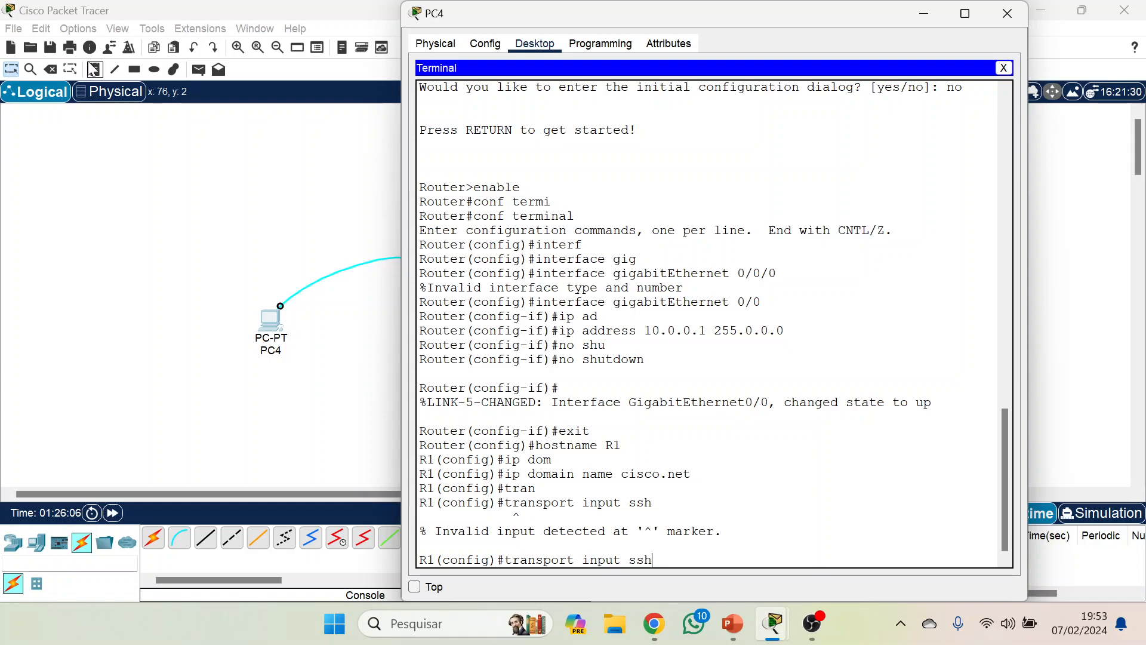
{"action": "key", "text": "BackSpace"}
{"action": "key", "text": "BackSpace"}
{"action": "key", "text": "BackSpace"}
{"action": "key", "text": "BackSpace"}
{"action": "key", "text": "BackSpace"}
{"action": "key", "text": "BackSpace"}
{"action": "key", "text": "BackSpace"}
{"action": "key", "text": "BackSpace"}
{"action": "key", "text": "BackSpace"}
{"action": "key", "text": "BackSpace"}
{"action": "key", "text": "BackSpace"}
{"action": "key", "text": "BackSpace"}
{"action": "key", "text": "BackSpace"}
{"action": "key", "text": "BackSpace"}
{"action": "key", "text": "BackSpace"}
{"action": "key", "text": "BackSpace"}
{"action": "key", "text": "BackSpace"}
{"action": "key", "text": "BackSpace"}
{"action": "key", "text": "BackSpace"}
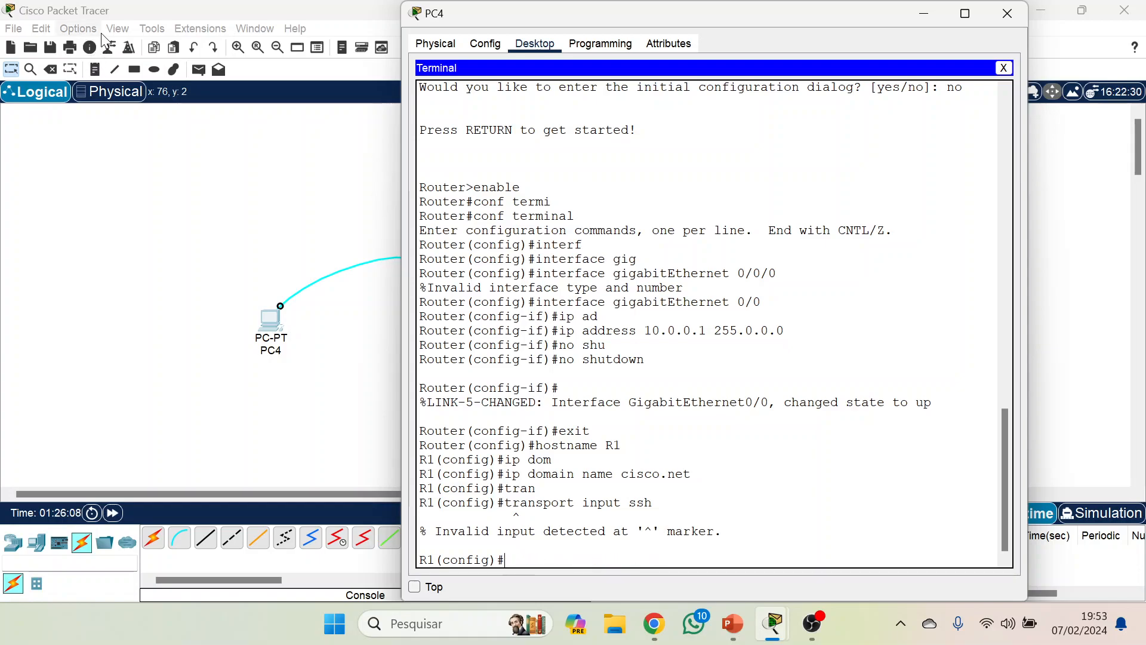
Leave global configuration mode, try completing the transport command in privileged EXEC mode, and list the commands available there.
{"action": "type", "text": "exit"}
{"action": "key", "text": "Return"}
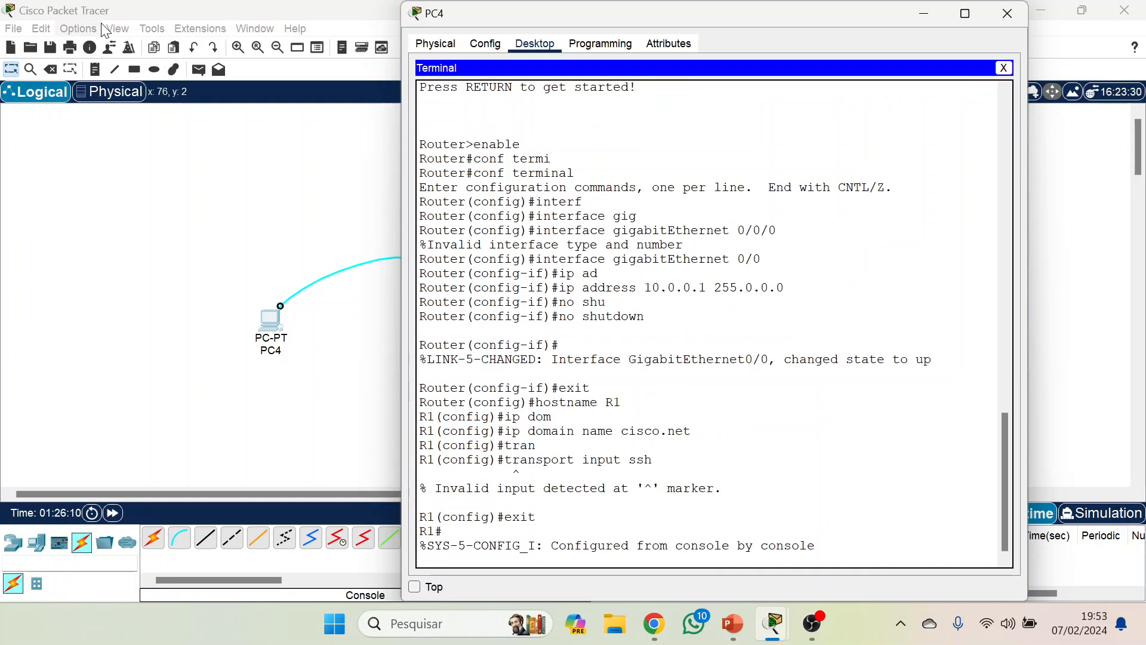
{"action": "type", "text": "tran"}
{"action": "key", "text": "Tab"}
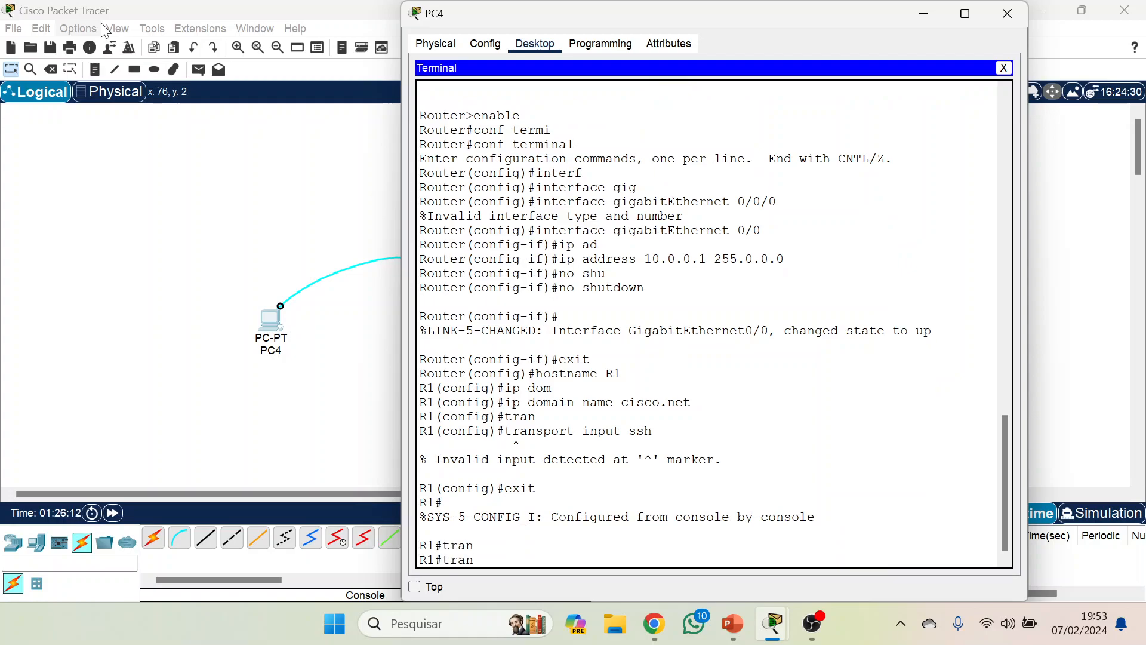
{"action": "key", "text": "BackSpace"}
{"action": "key", "text": "BackSpace"}
{"action": "key", "text": "BackSpace"}
{"action": "key", "text": "BackSpace"}
{"action": "type", "text": "?"}
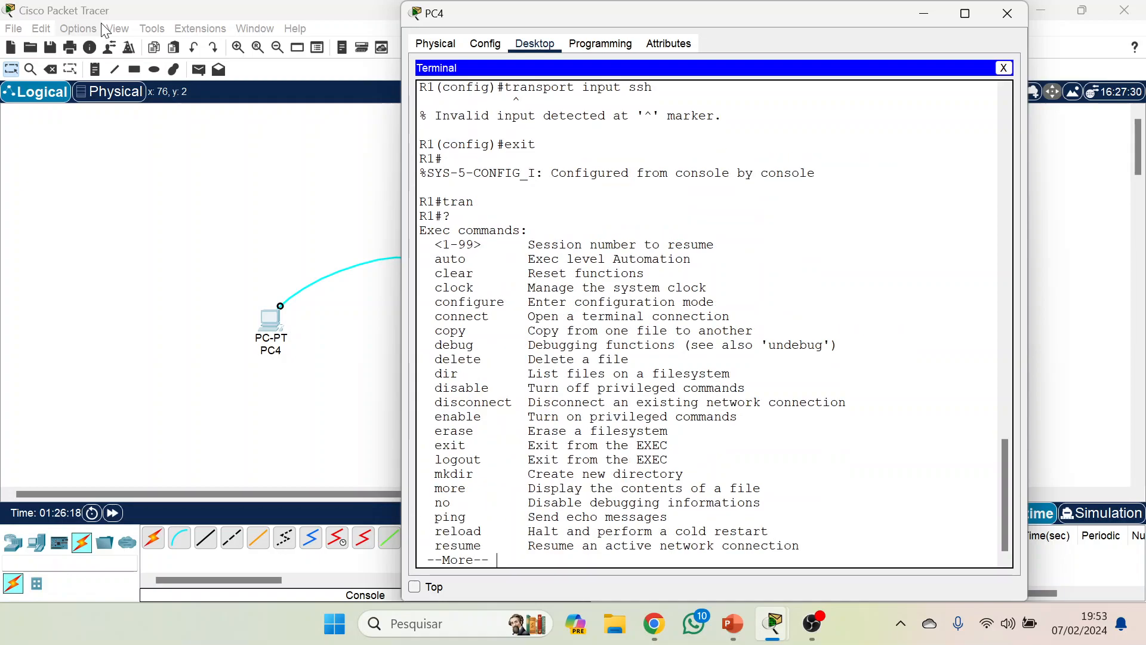
{"action": "key", "text": "Return"}
{"action": "key", "text": "Return"}
{"action": "key", "text": "Return"}
{"action": "key", "text": "Return"}
{"action": "key", "text": "Return"}
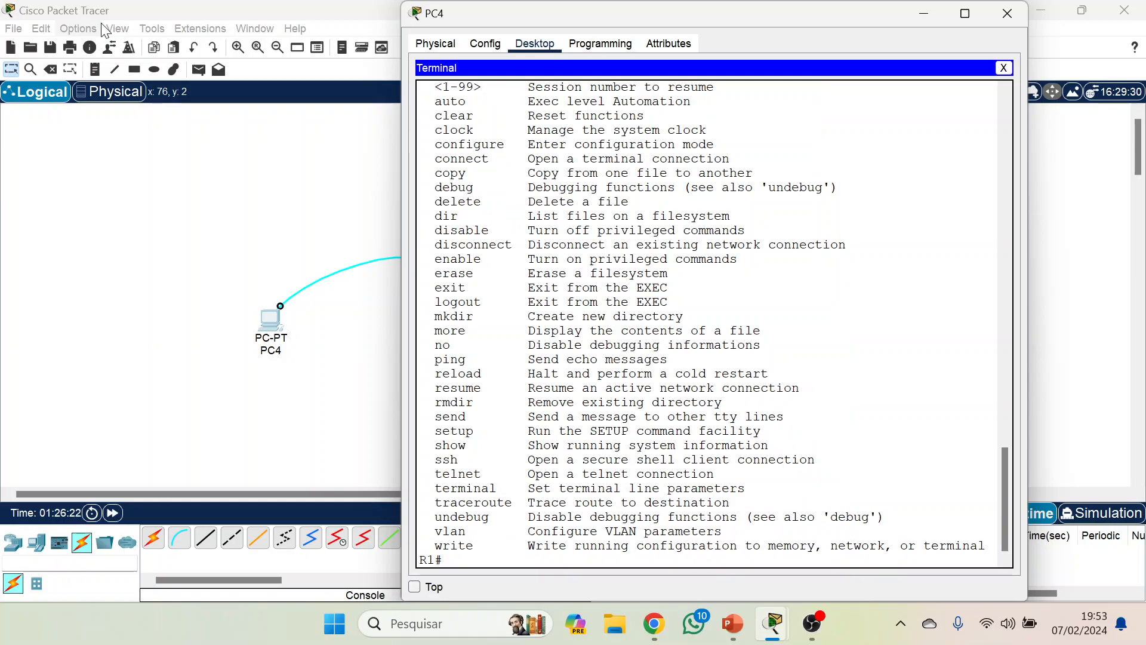
Re-enter global configuration mode on R1 with conf terminal.
{"action": "type", "text": "conf terminal"}
{"action": "key", "text": "Return"}
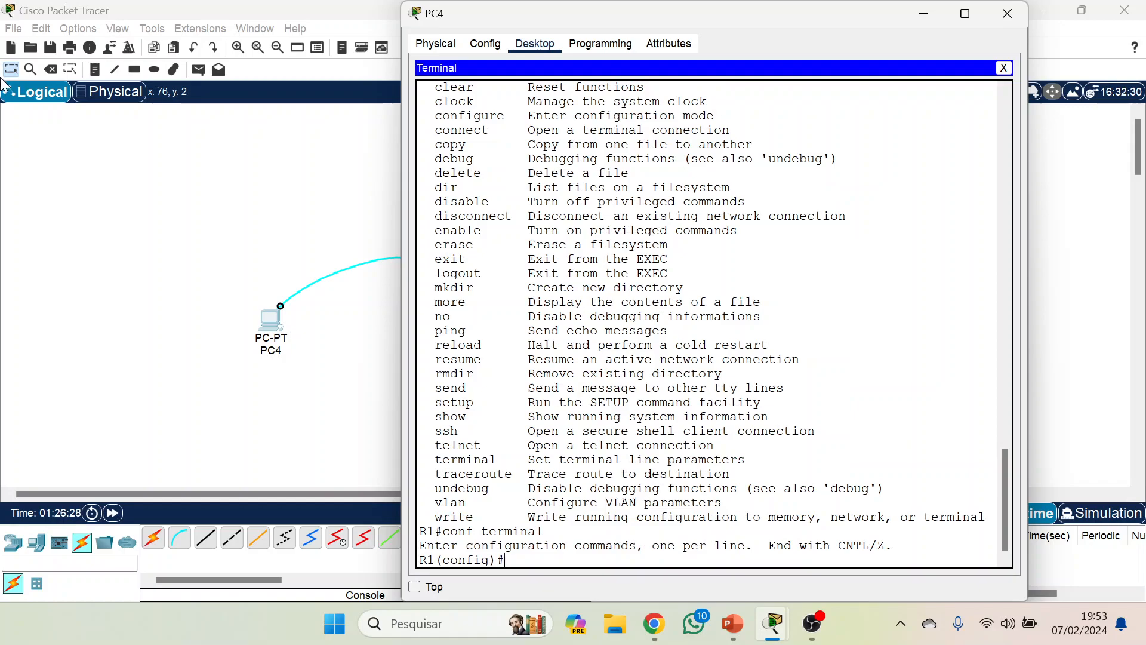
Create a local username on R1 for the SSH login.
{"action": "scroll", "coordinate": [793, 259], "scroll_direction": "up", "scroll_amount": 4}
{"action": "scroll", "coordinate": [792, 258], "scroll_direction": "up", "scroll_amount": 3}
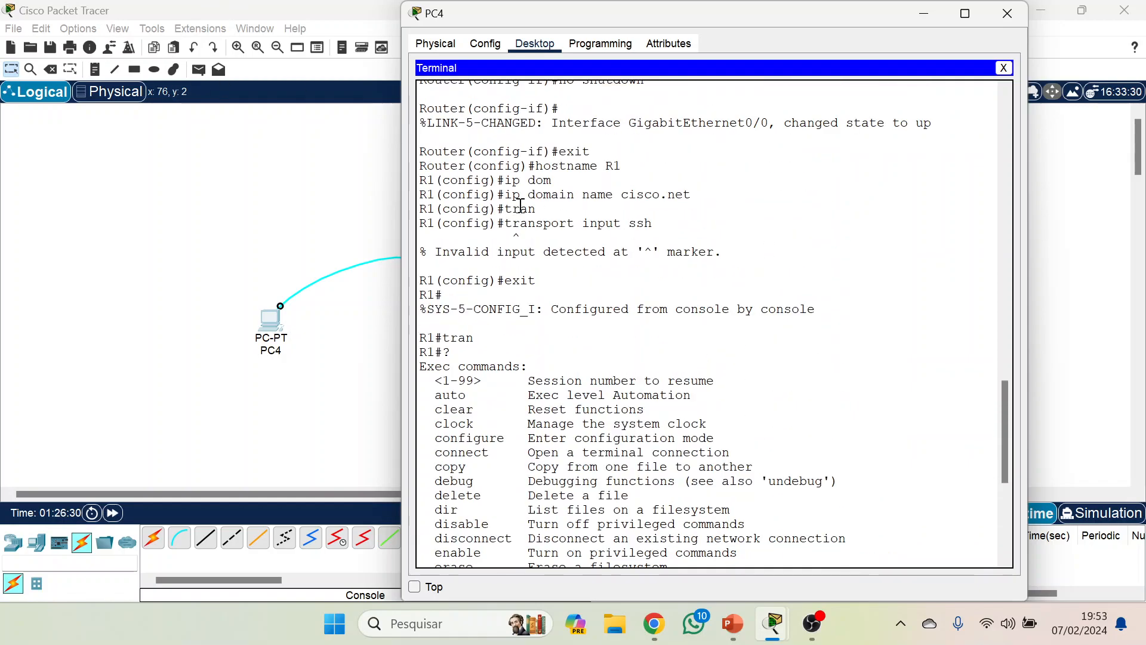
{"action": "left_click_drag", "start_coordinate": [517, 194], "coordinate": [696, 194]}
{"action": "left_click", "coordinate": [696, 195]}
{"action": "scroll", "coordinate": [709, 197], "scroll_direction": "down", "scroll_amount": 5}
{"action": "scroll", "coordinate": [710, 199], "scroll_direction": "down", "scroll_amount": 3}
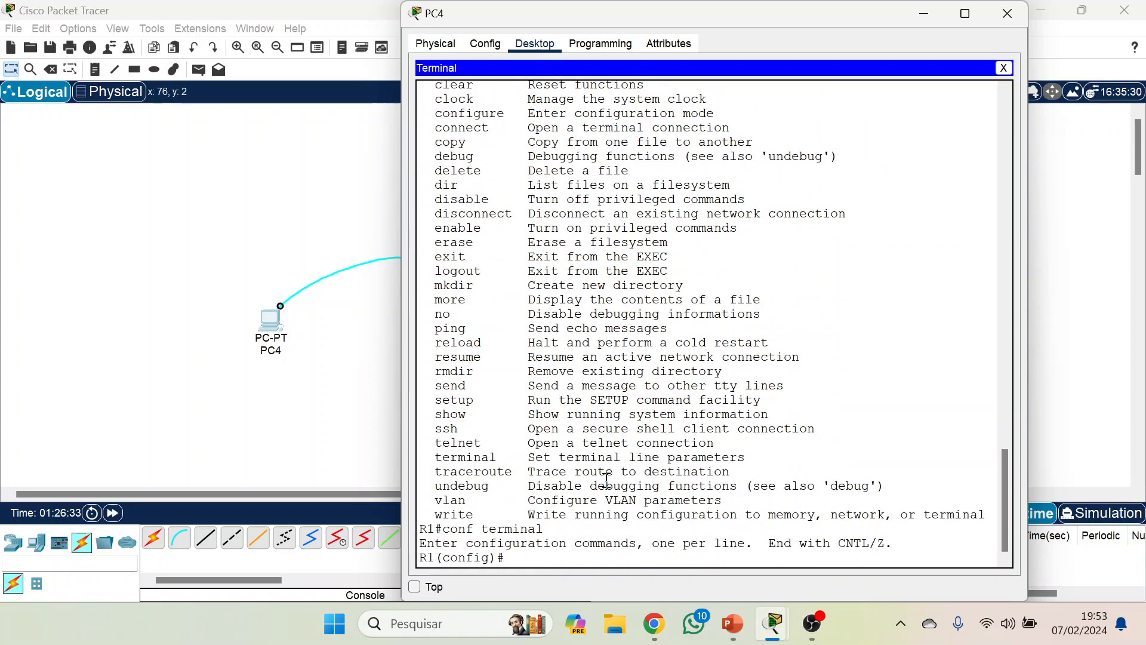
{"action": "type", "text": "username brun"}
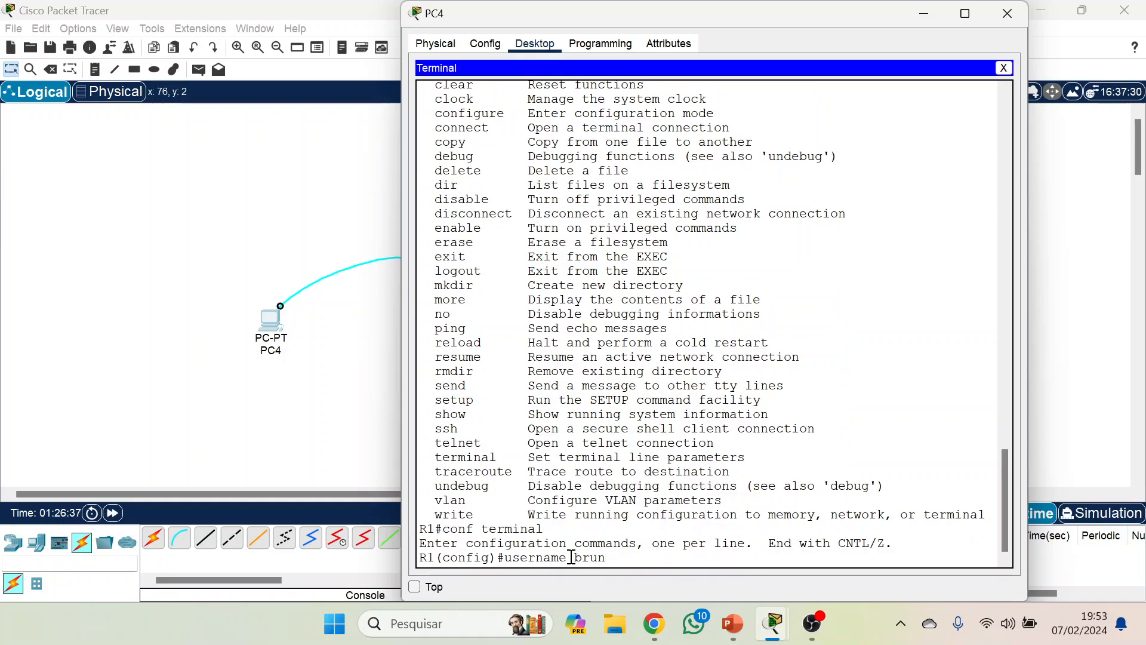
{"action": "type", "text": "o"}
{"action": "key", "text": "Return"}
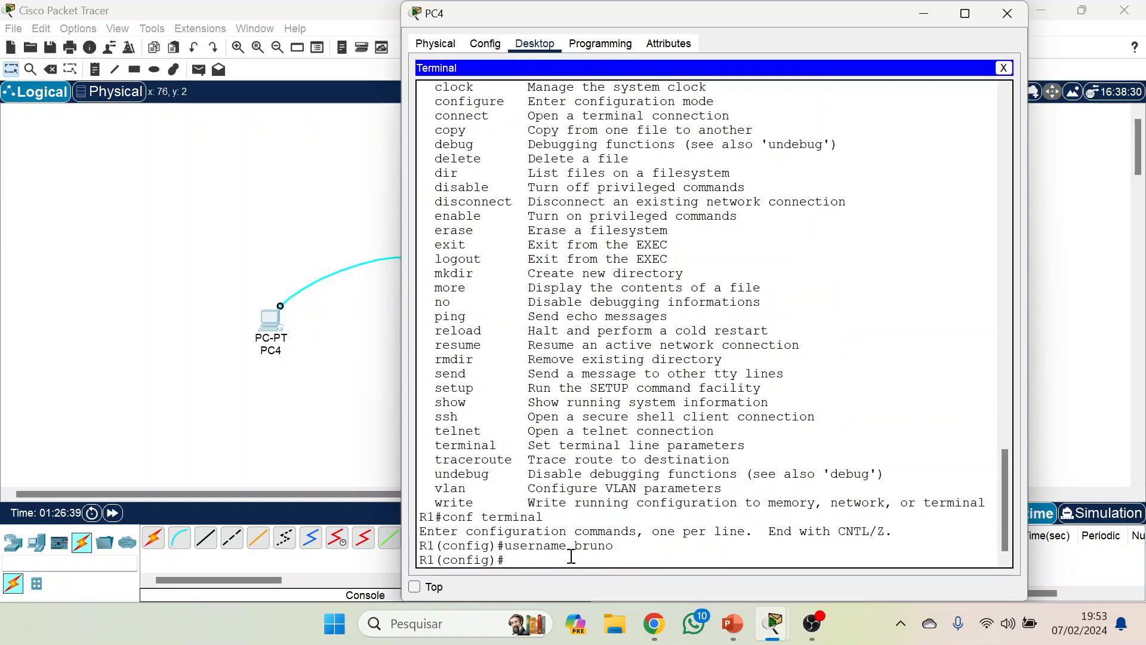
Generate the router's RSA keys with crypto key generate rsa, accepting the default 512-bit modulus.
{"action": "type", "text": "cry"}
{"action": "key", "text": "Tab"}
{"action": "type", "text": "key gene"}
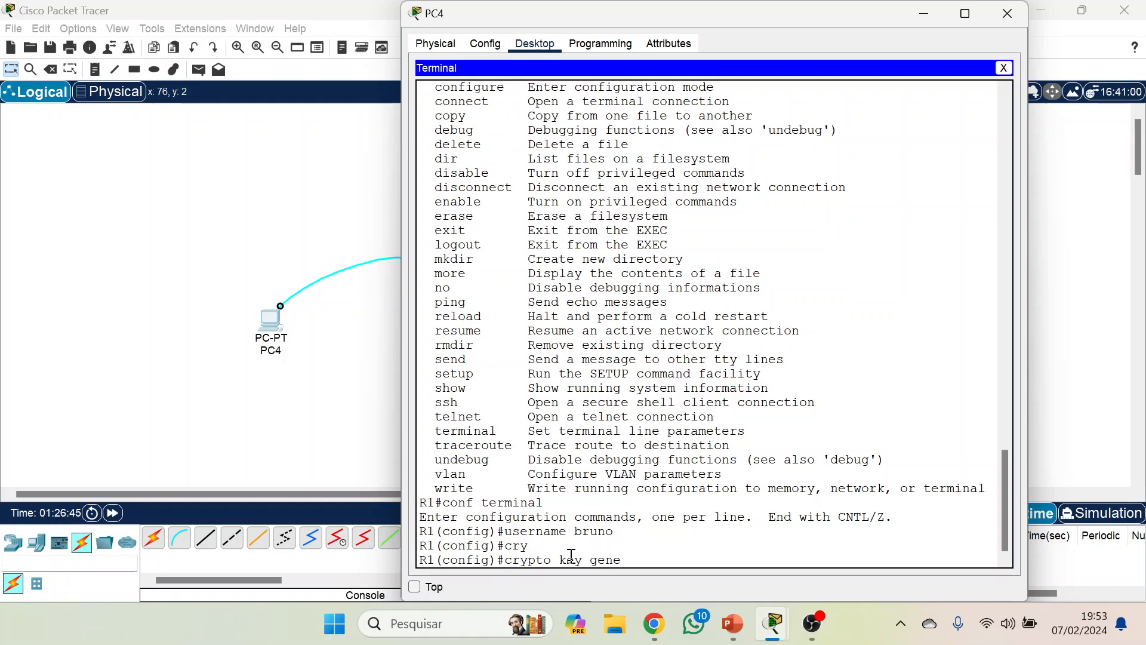
{"action": "key", "text": "Tab"}
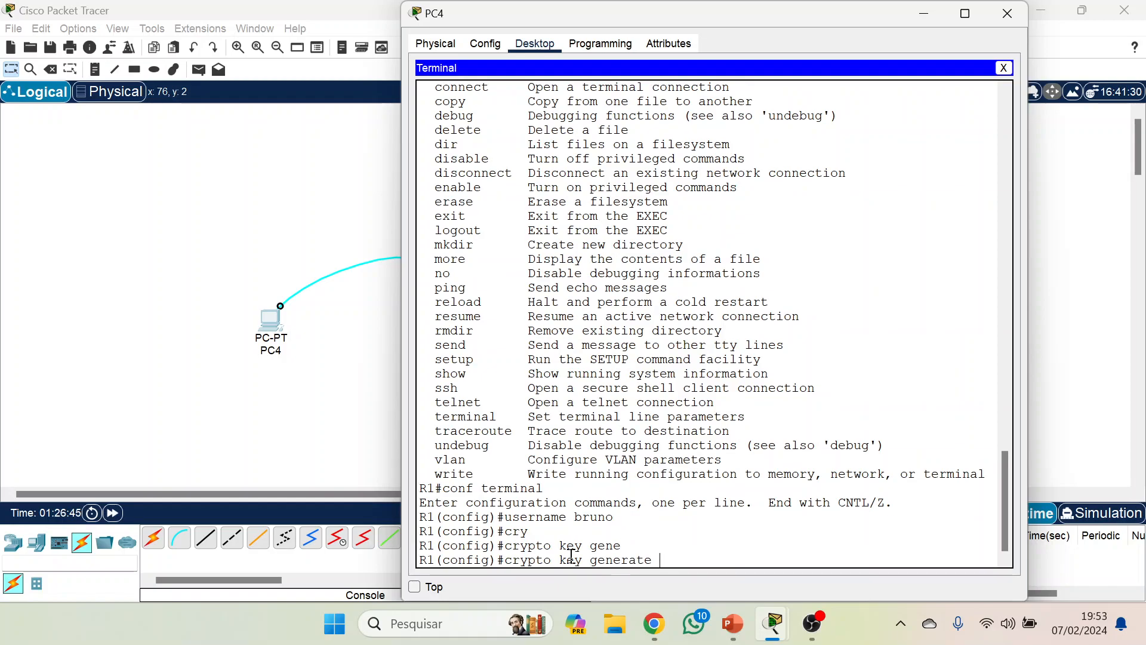
{"action": "type", "text": "rsa"}
{"action": "key", "text": "Return"}
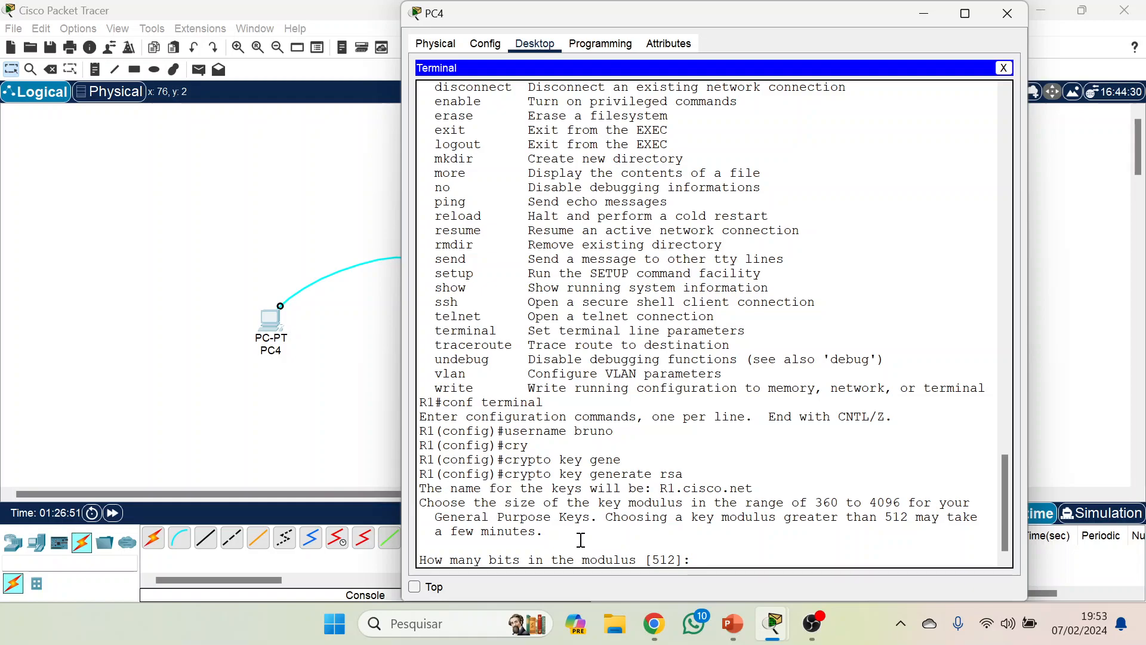
{"action": "key", "text": "Return"}
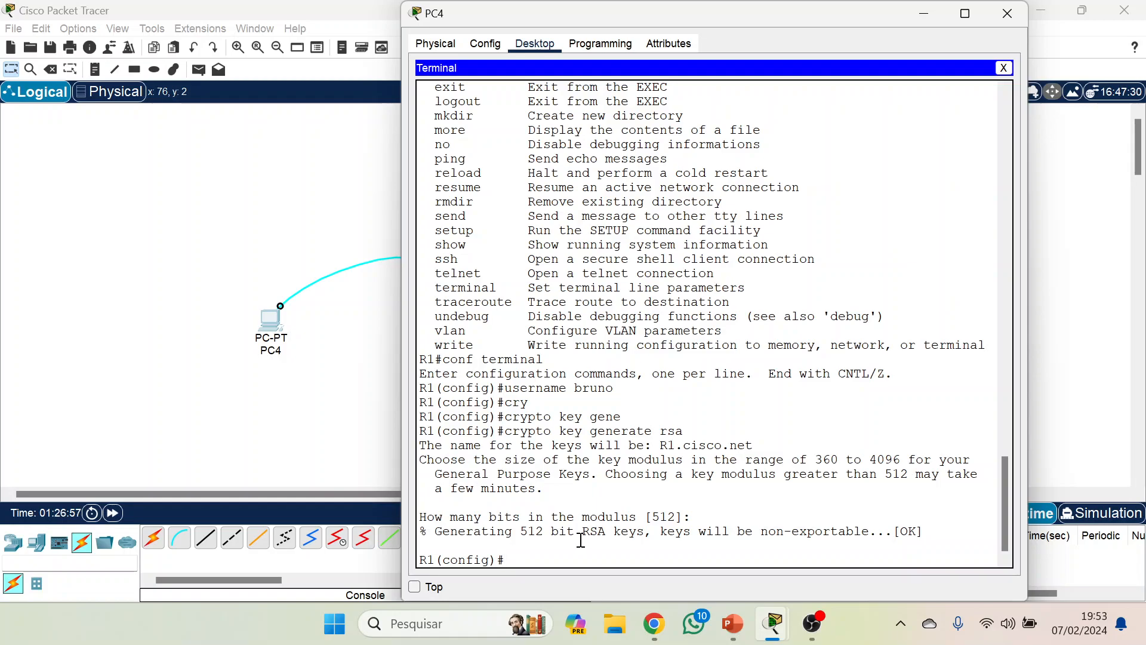
Review the domain name, username and RSA key generation commands entered so far in the terminal.
{"action": "scroll", "coordinate": [745, 352], "scroll_direction": "up", "scroll_amount": 14}
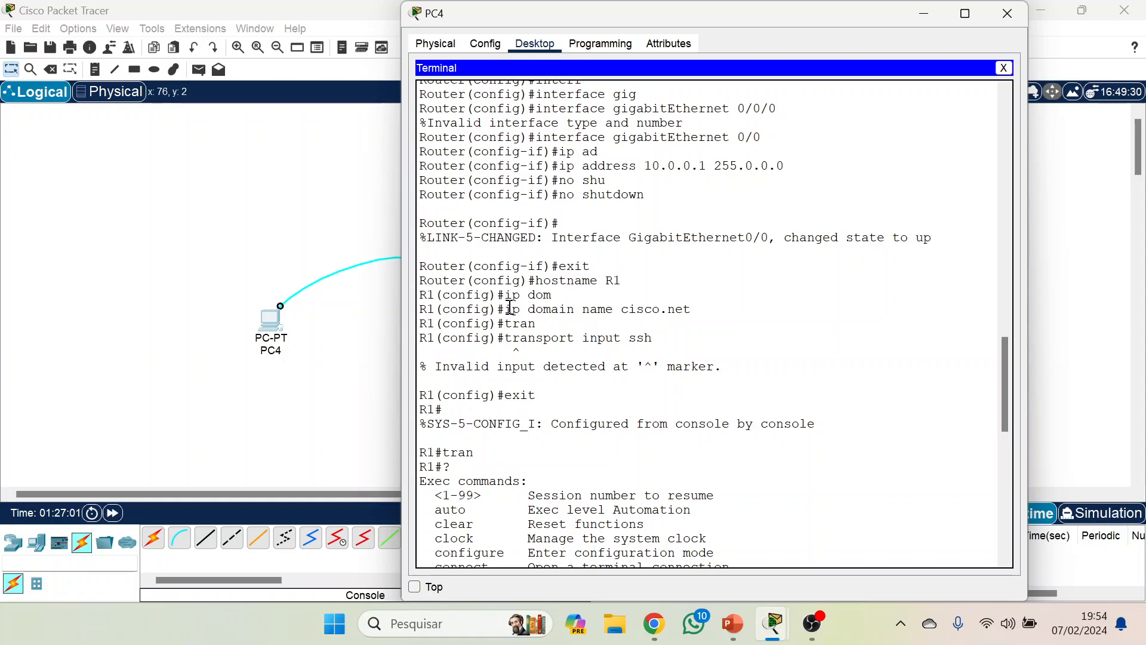
{"action": "left_click_drag", "start_coordinate": [506, 307], "coordinate": [702, 307]}
{"action": "scroll", "coordinate": [702, 306], "scroll_direction": "down", "scroll_amount": 14}
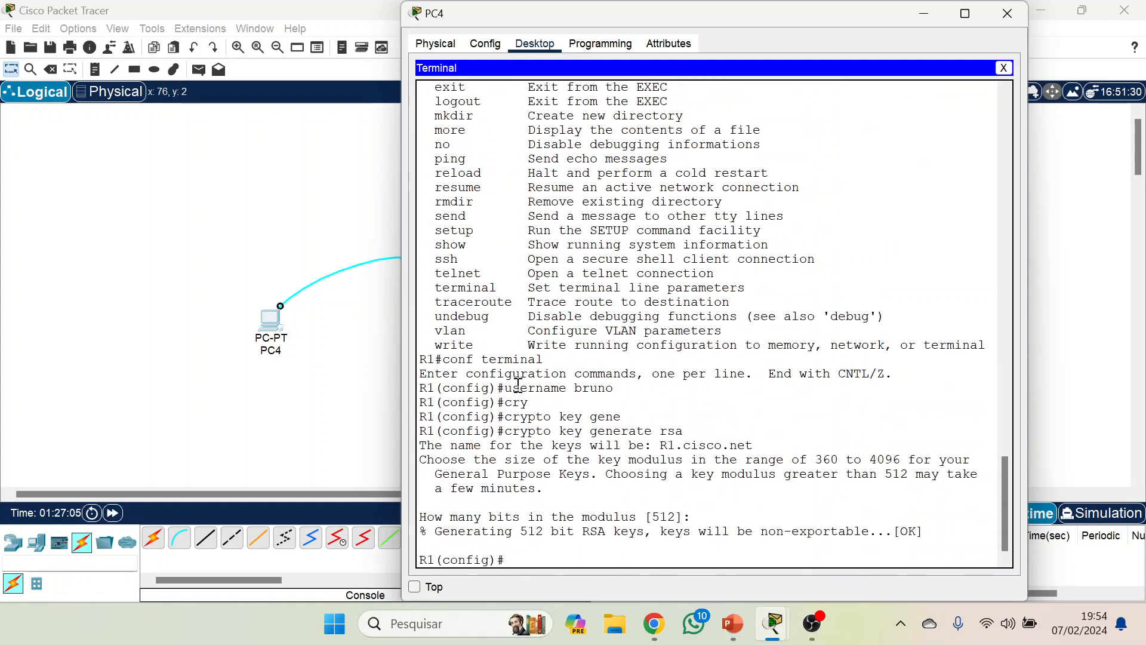
{"action": "left_click_drag", "start_coordinate": [505, 388], "coordinate": [629, 388]}
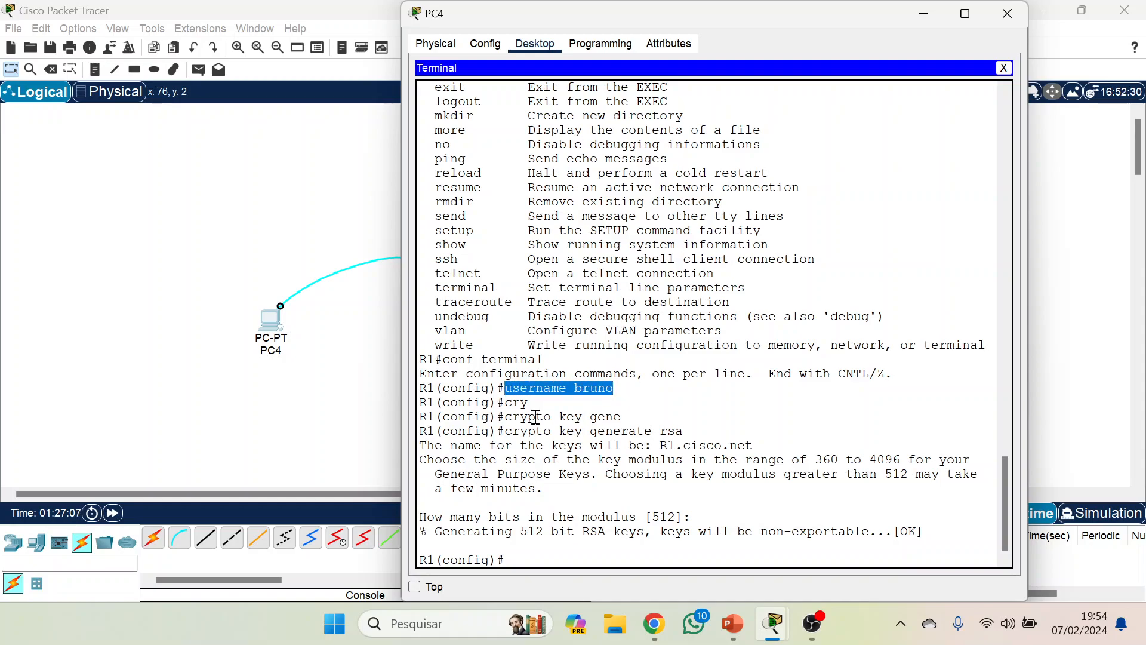
{"action": "left_click_drag", "start_coordinate": [504, 430], "coordinate": [712, 431]}
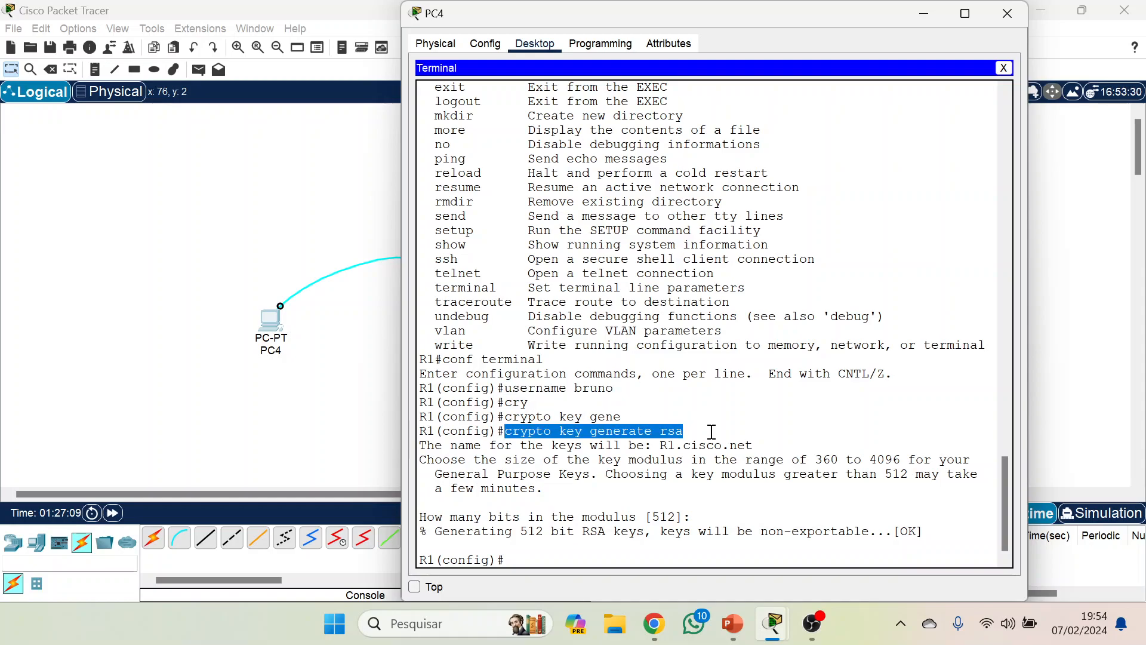
{"action": "left_click", "coordinate": [542, 555]}
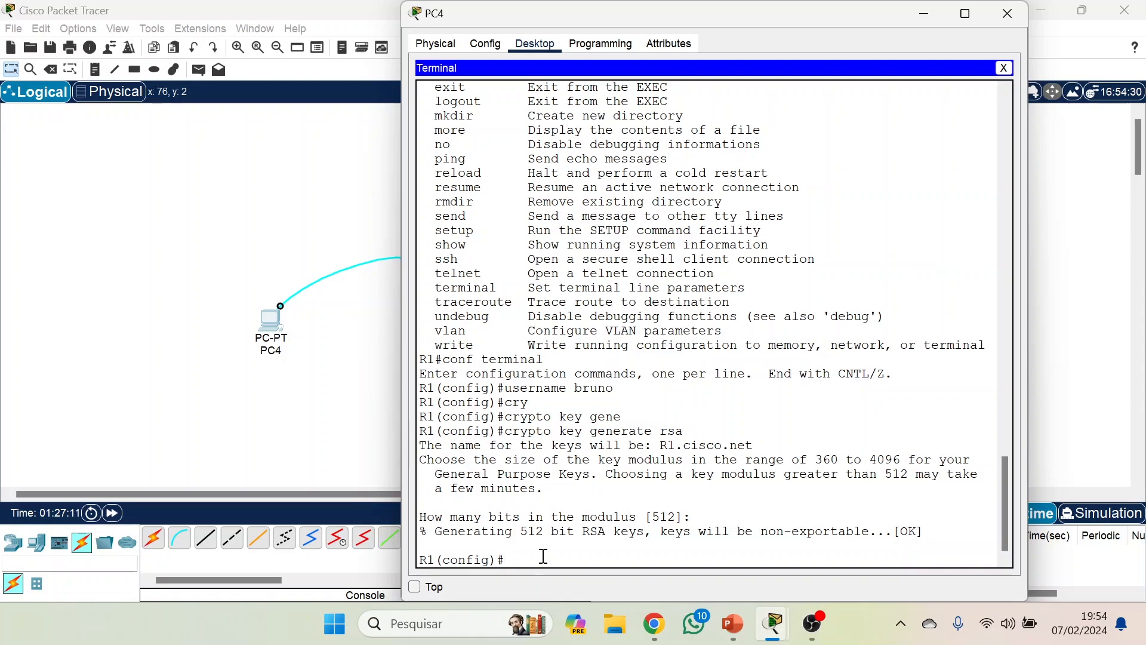
Enter line vty 0 15 and restrict these lines to SSH with transport input ssh.
{"action": "type", "text": "line vty 0 15"}
{"action": "key", "text": "Return"}
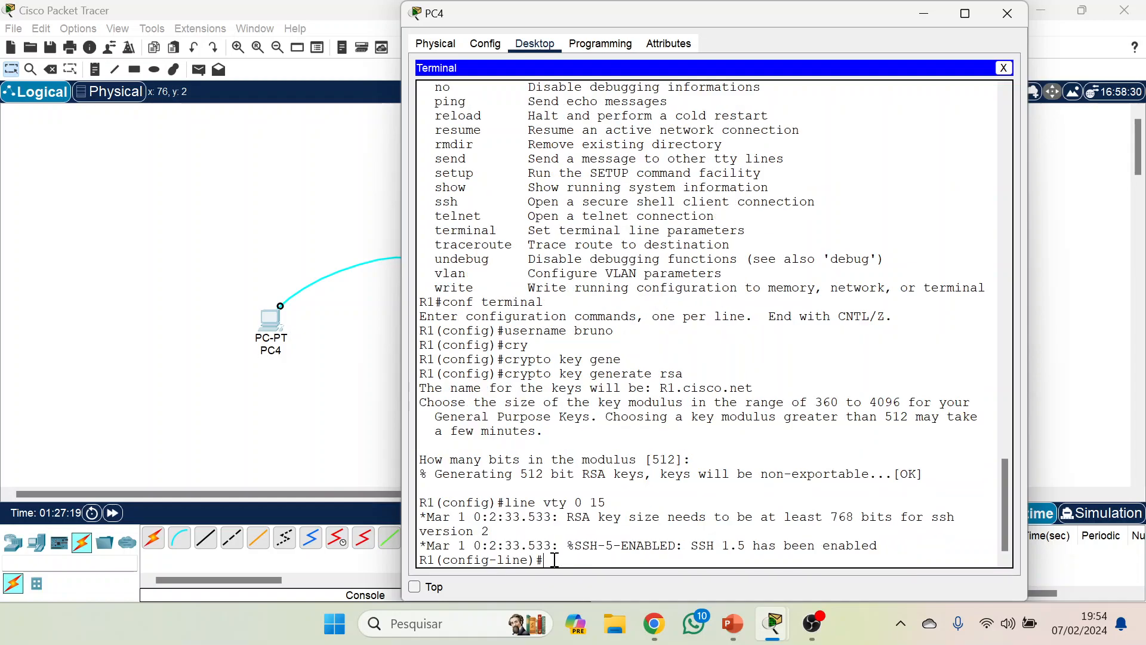
{"action": "type", "text": "transport input ssh"}
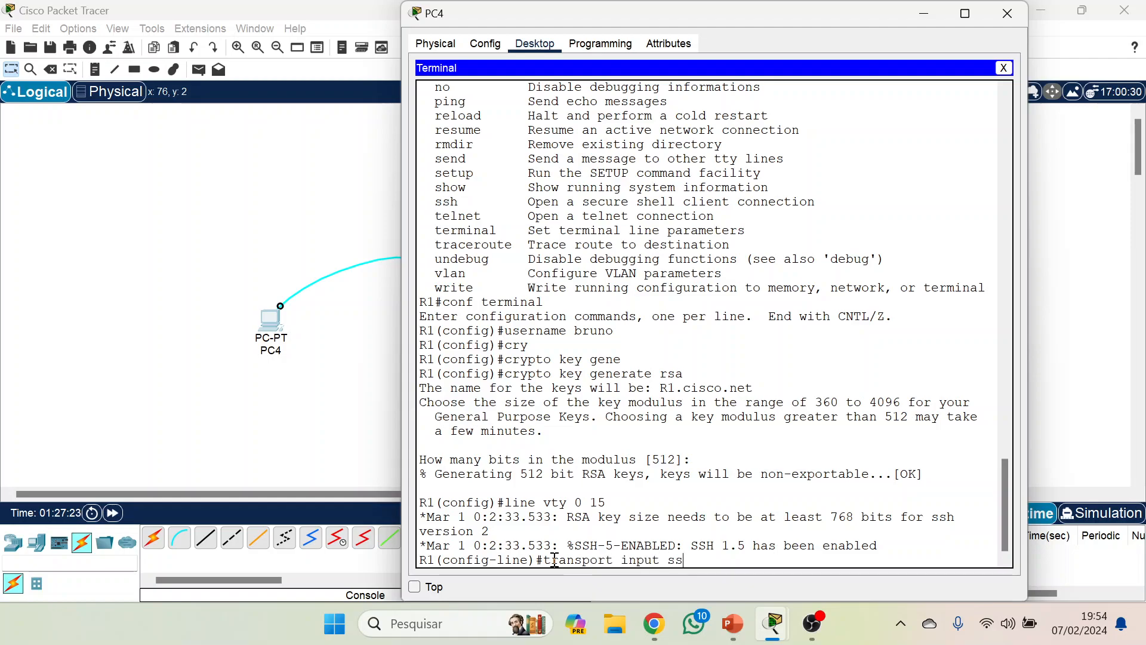
{"action": "key", "text": "Return"}
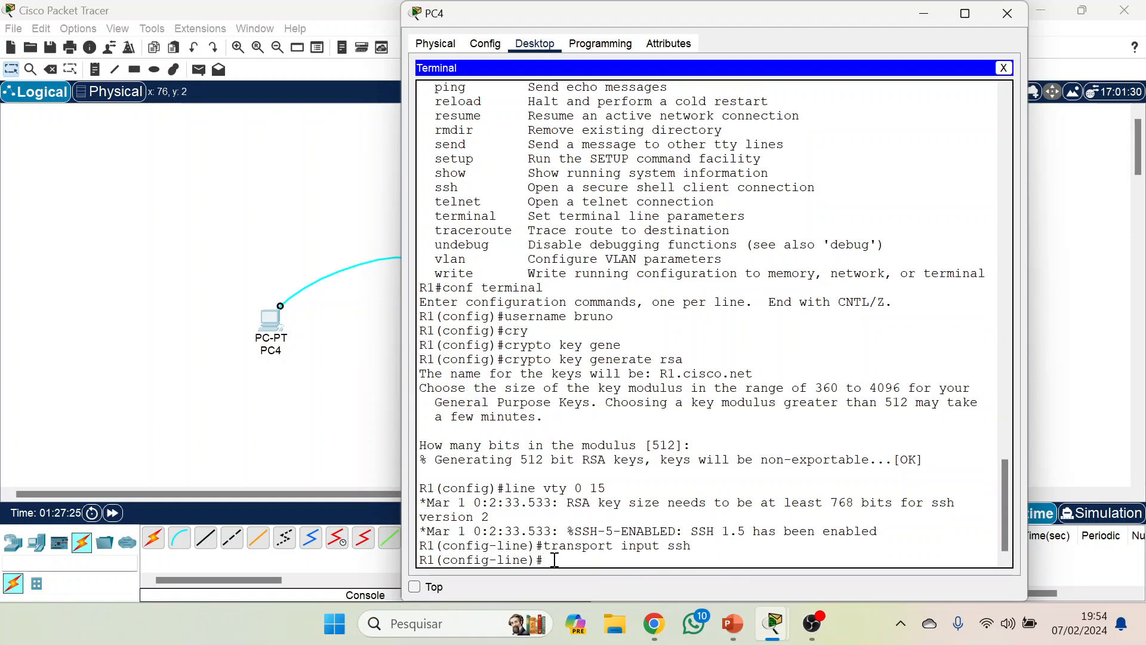
Set the line password for the vty lines and enable login on them.
{"action": "type", "text": "pas"}
{"action": "key", "text": "Tab"}
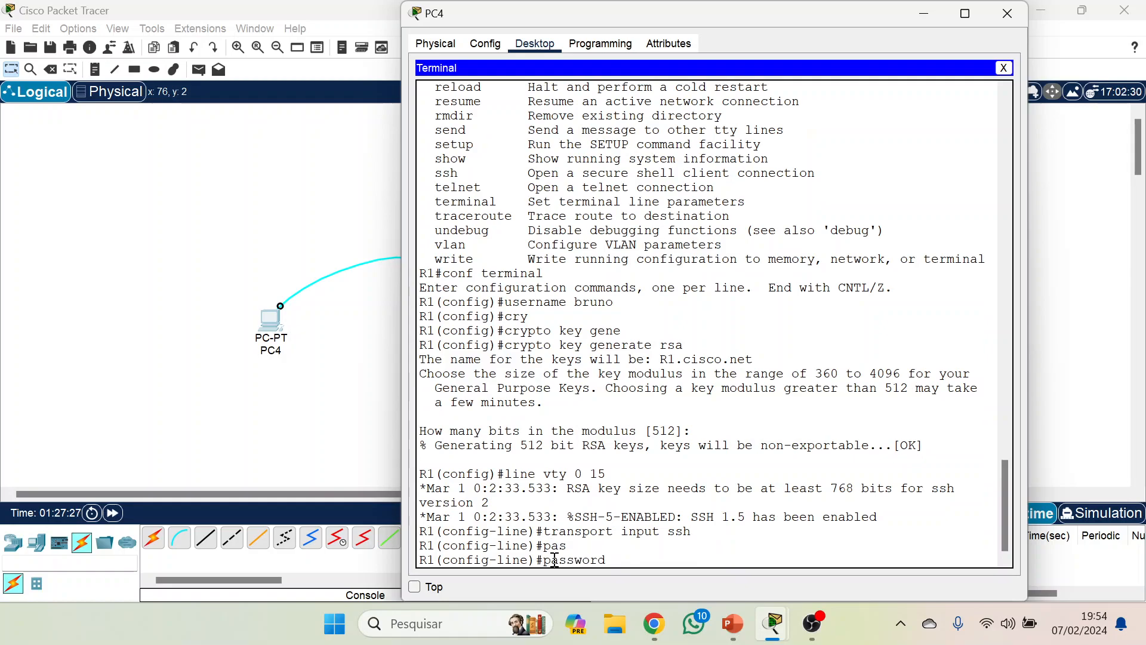
{"action": "type", "text": "cisco123"}
{"action": "key", "text": "Return"}
{"action": "type", "text": "login"}
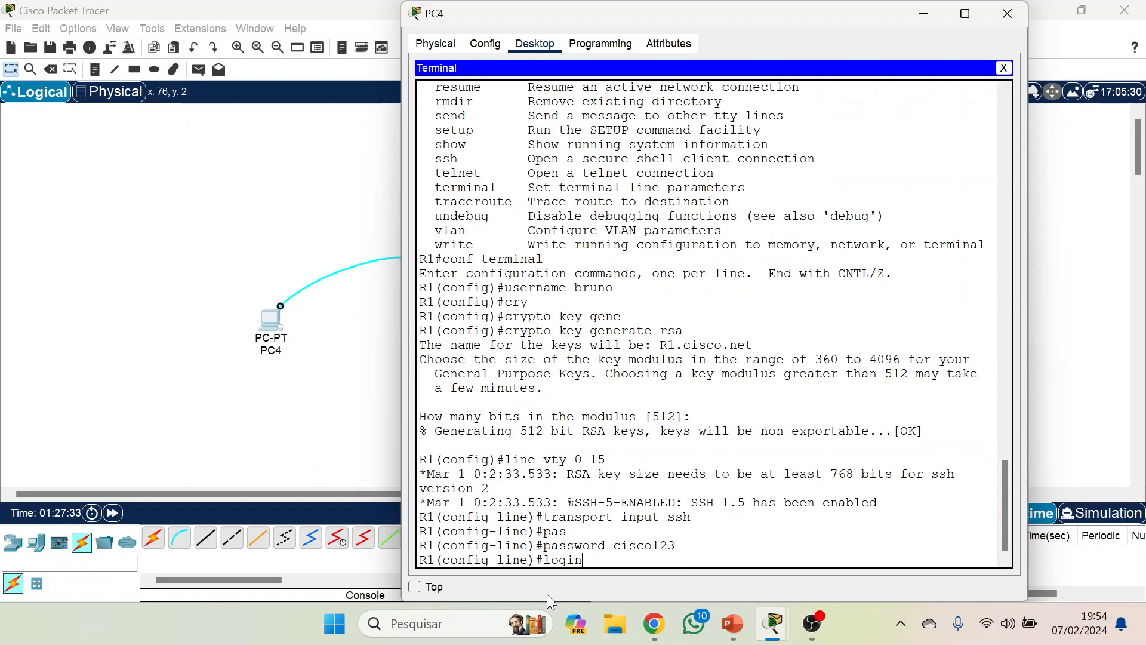
{"action": "key", "text": "Return"}
Exit line and global configuration modes back to privileged EXEC mode, and close PC4's terminal.
{"action": "type", "text": "exit"}
{"action": "key", "text": "Return"}
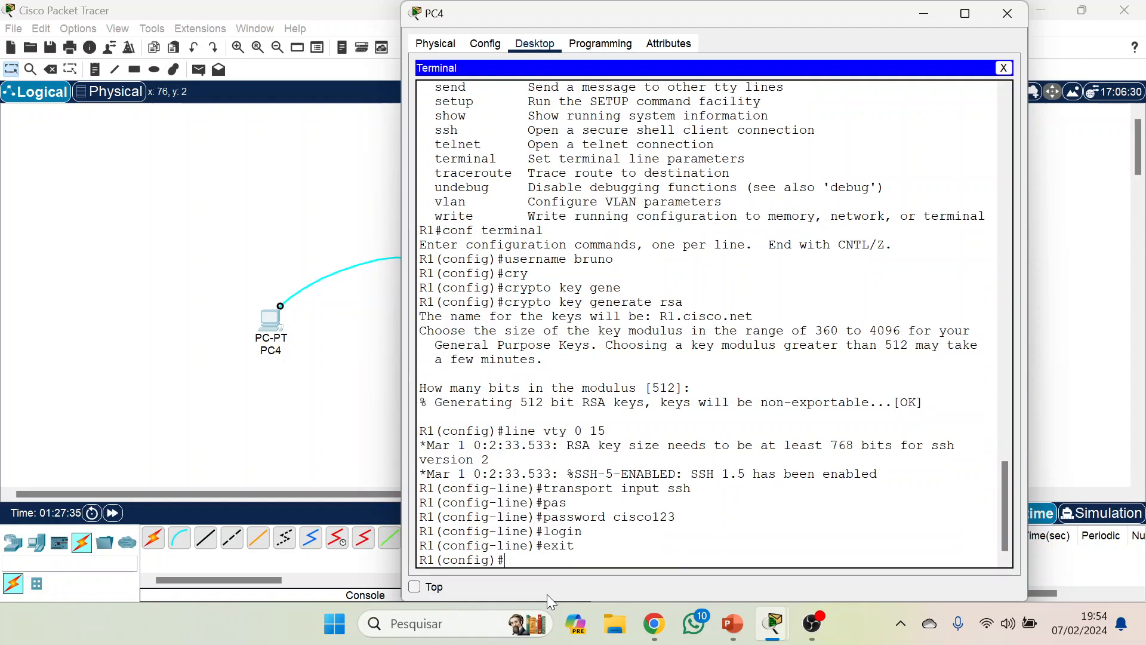
{"action": "type", "text": "exit"}
{"action": "key", "text": "Return"}
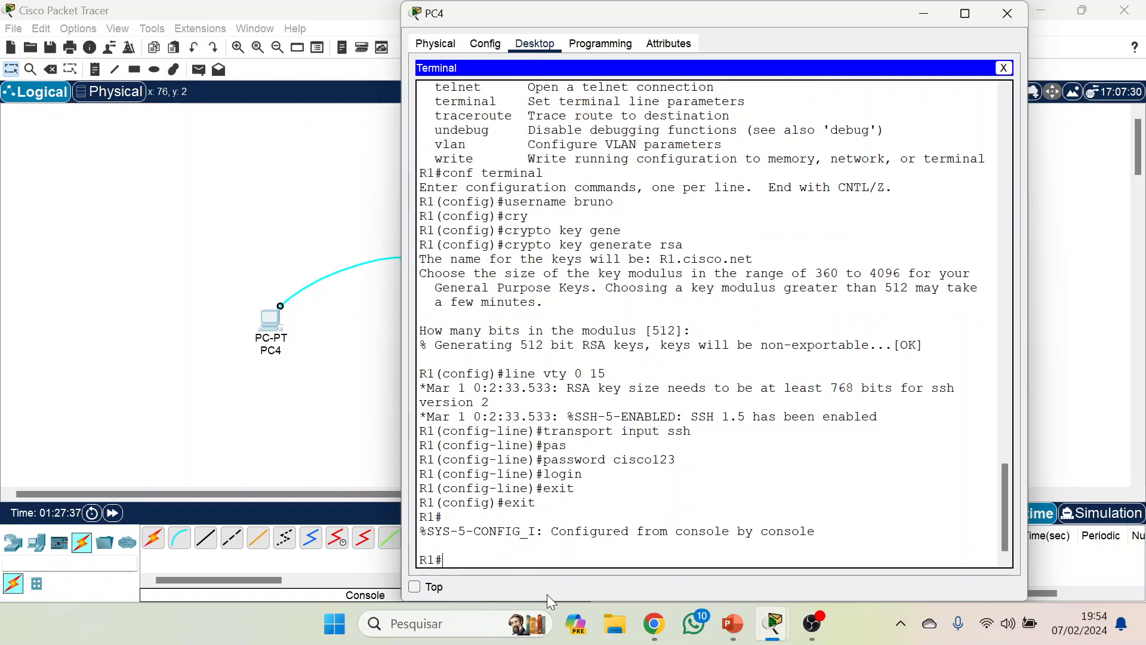
{"action": "left_click", "coordinate": [1004, 68]}
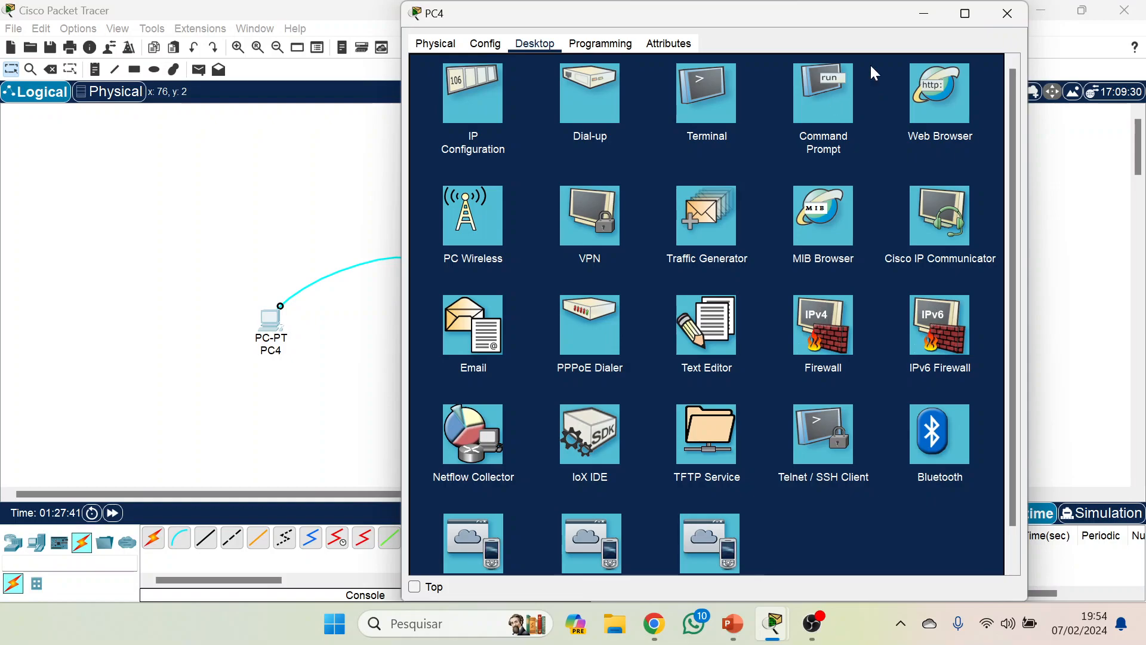
Close the PC4 window and delete the console cable between PC4 and Router5.
{"action": "left_click", "coordinate": [1006, 15]}
{"action": "key", "text": "Delete"}
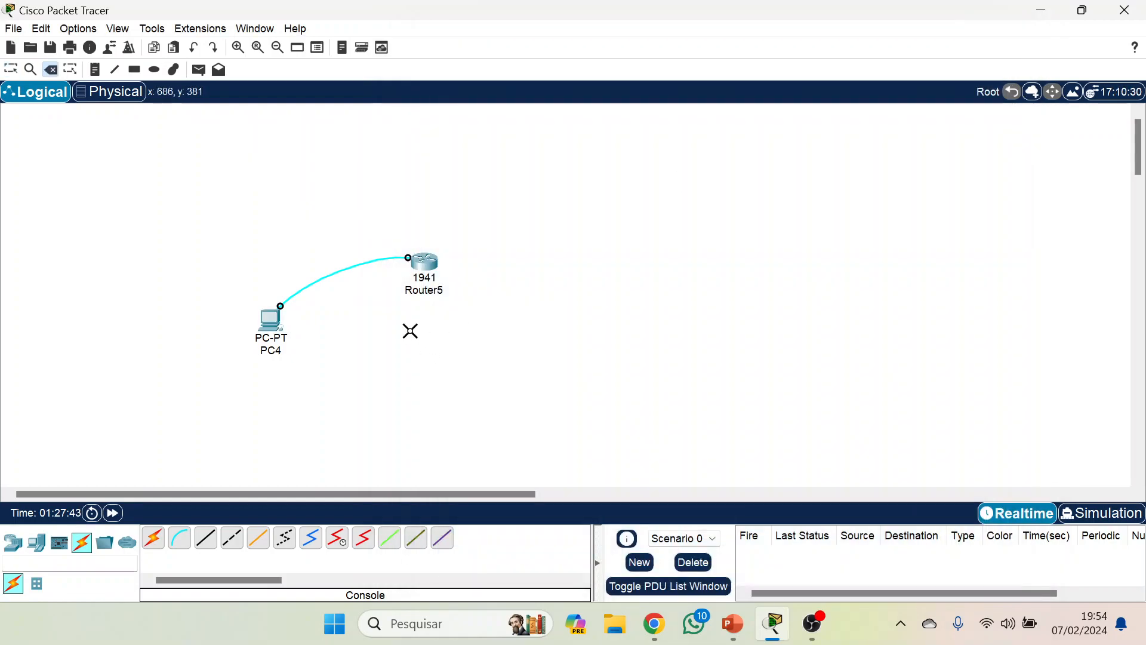
{"action": "left_click", "coordinate": [338, 276]}
{"action": "key", "text": "Escape"}
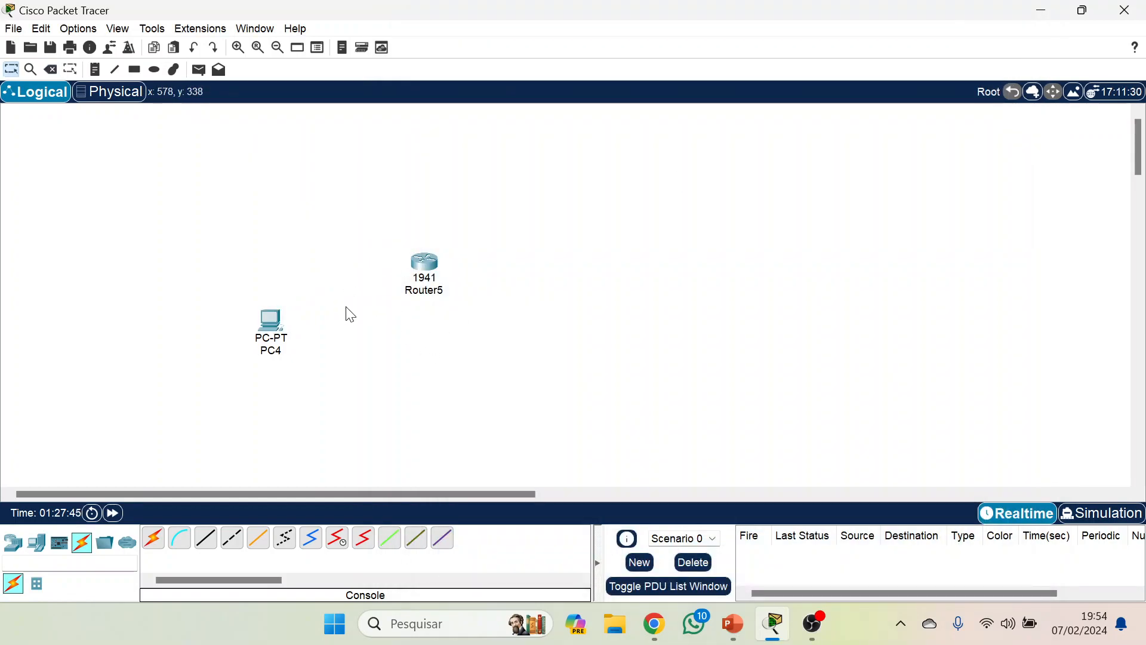
Connect PC4's FastEthernet0 to Router5's GigabitEthernet0/0 with a Copper Straight-Through cable.
{"action": "left_click", "coordinate": [206, 538]}
{"action": "left_click", "coordinate": [273, 325]}
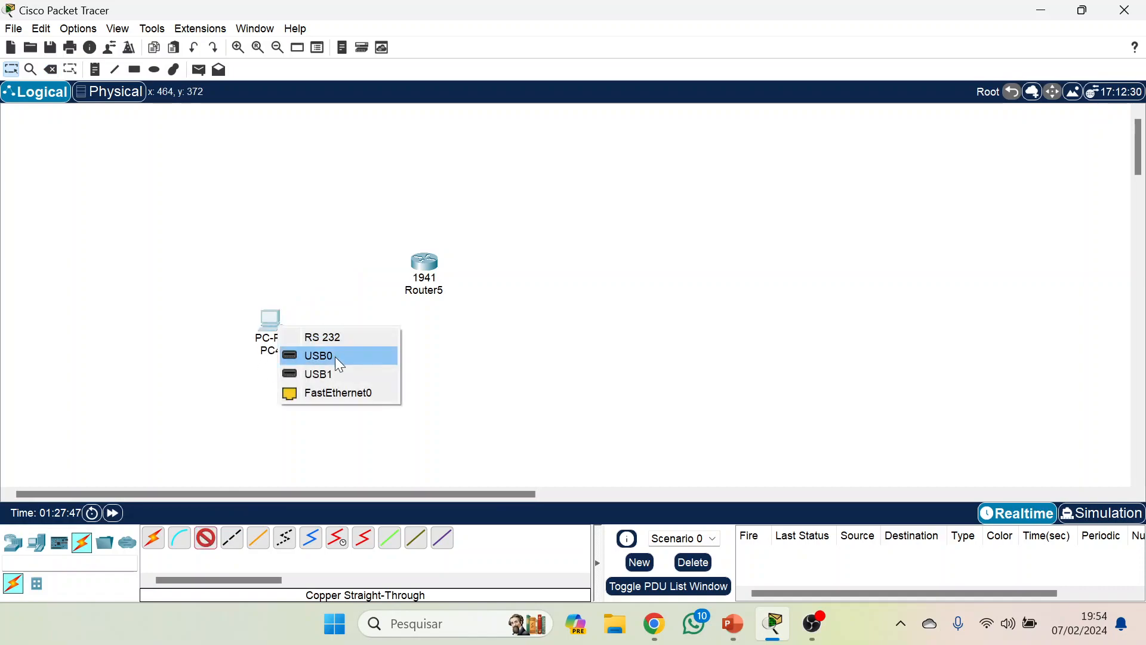
{"action": "left_click", "coordinate": [351, 393]}
{"action": "left_click", "coordinate": [425, 263]}
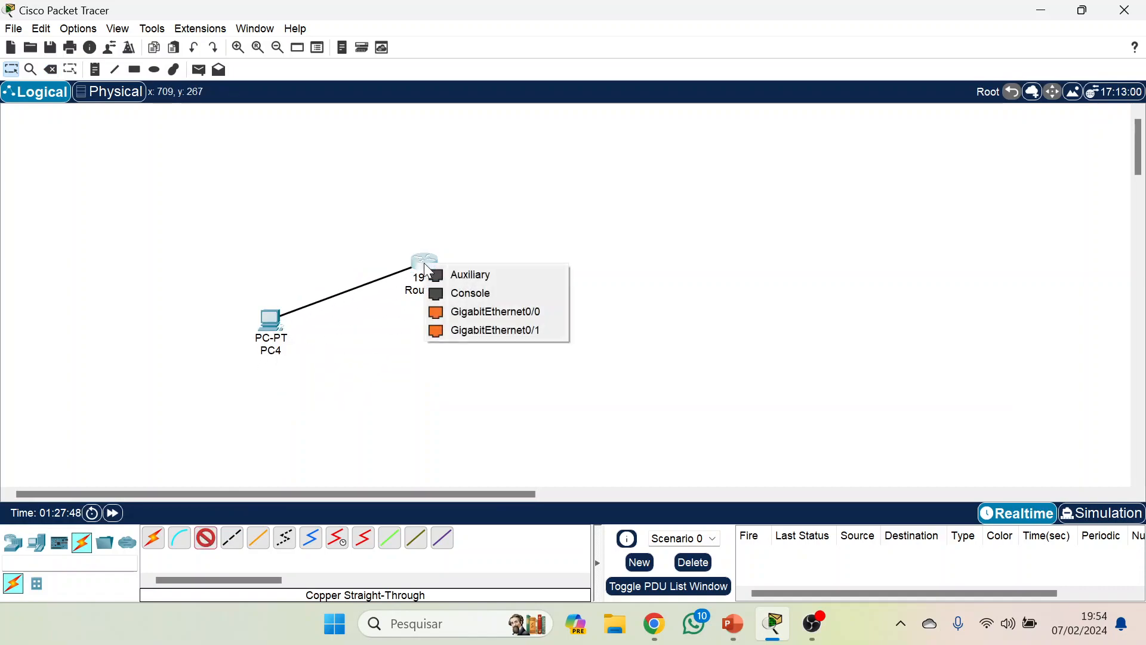
{"action": "left_click", "coordinate": [507, 311]}
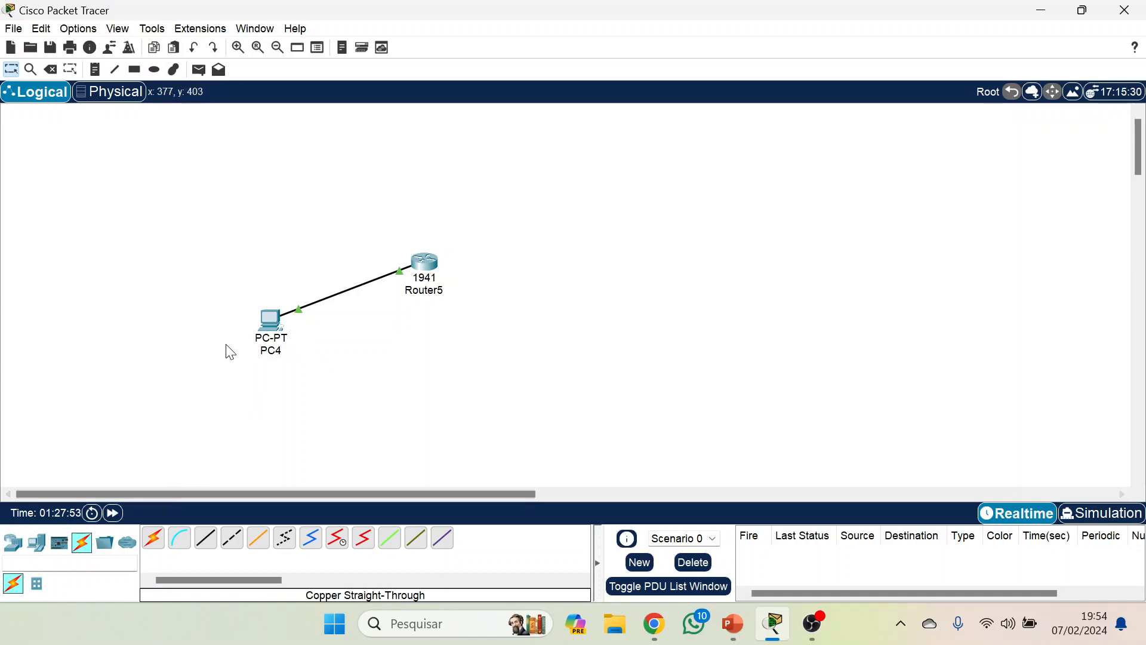
From PC4's Command Prompt, open an SSH session to 10.0.0.1 with the -l option and the configured username, entering the login password.
{"action": "left_click", "coordinate": [271, 325]}
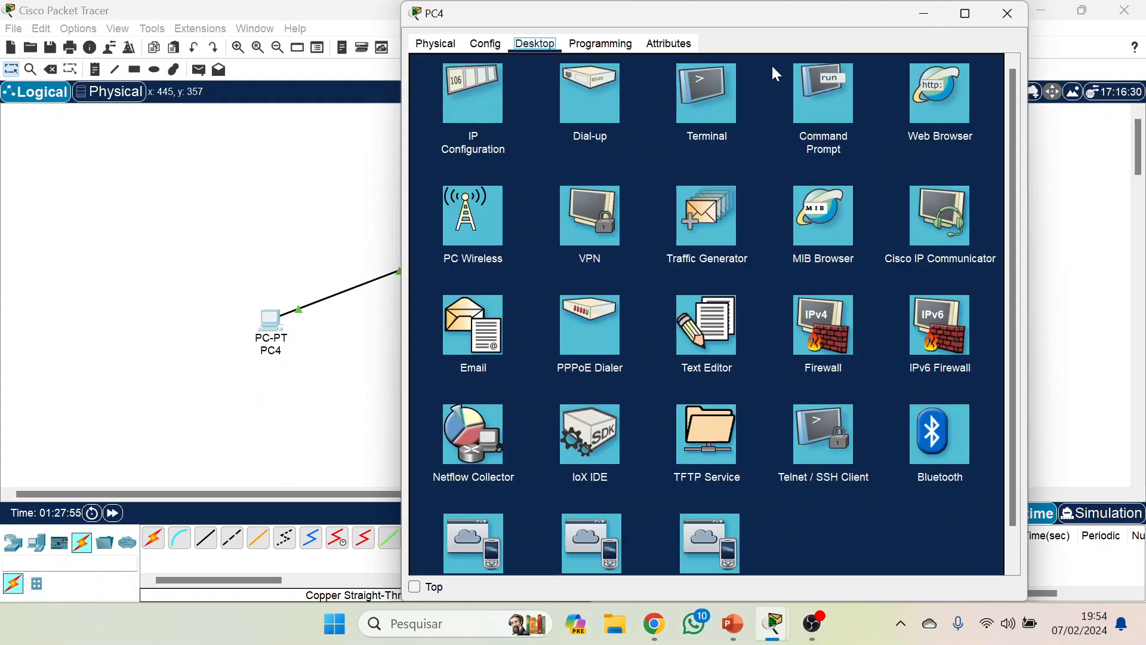
{"action": "left_click", "coordinate": [829, 85]}
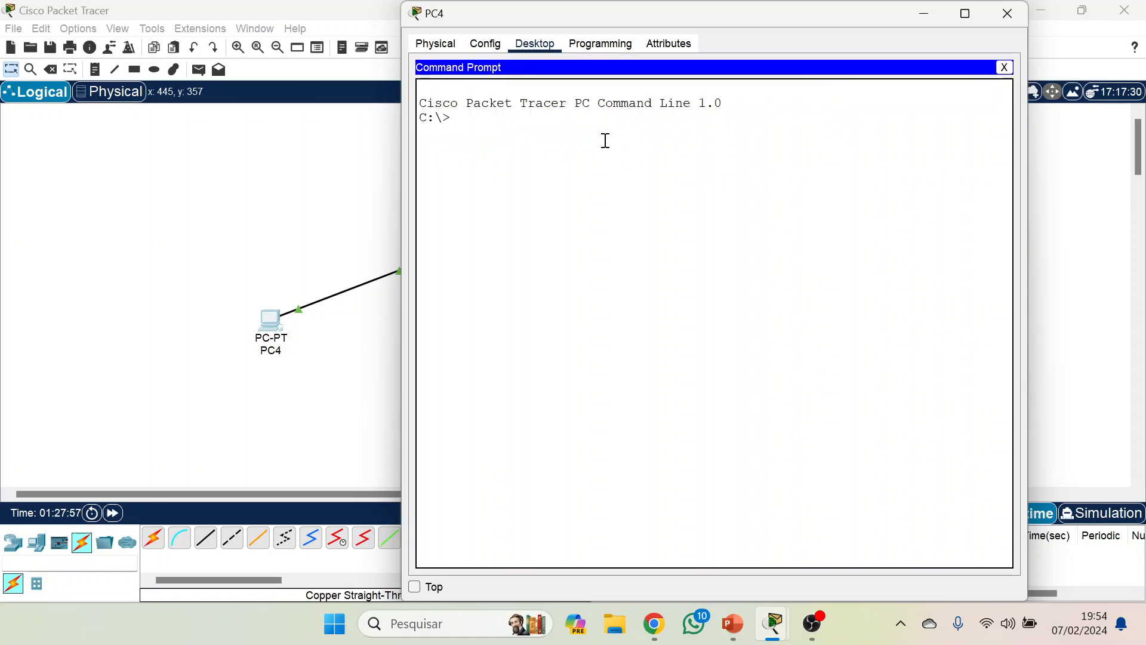
{"action": "type", "text": "ssh -l"}
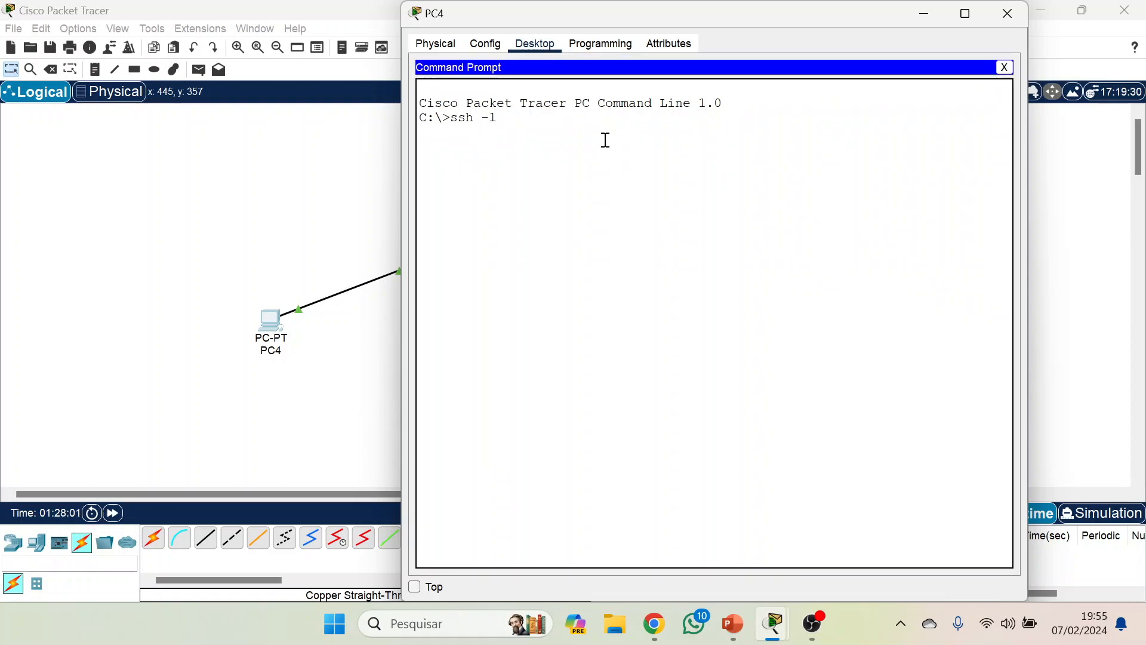
{"action": "type", "text": " bru"}
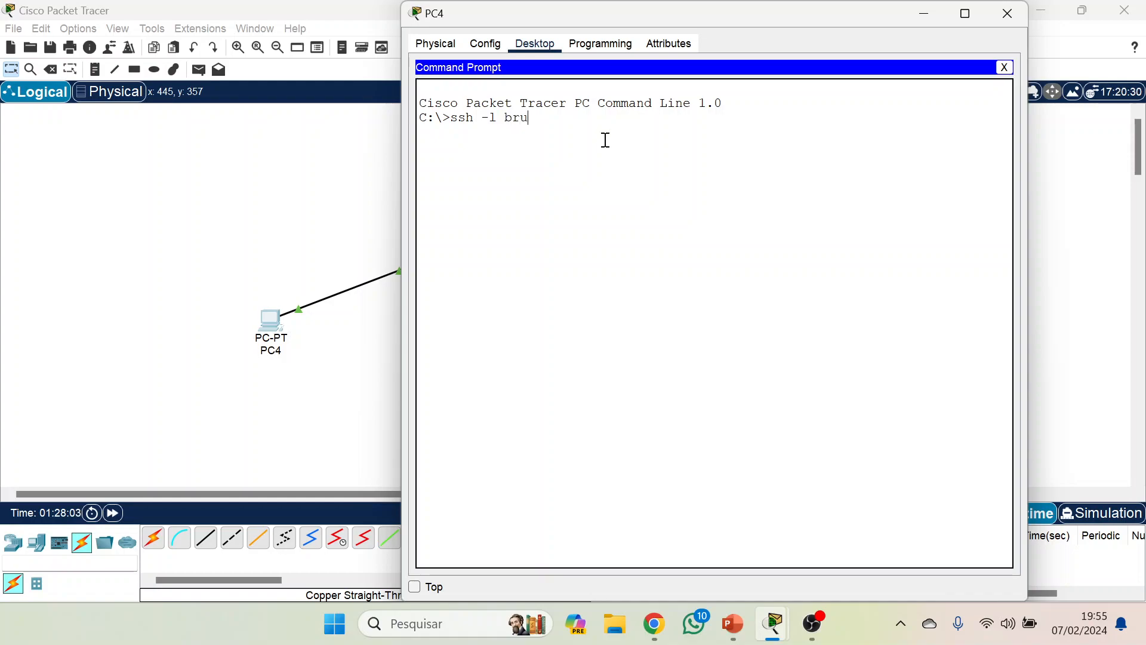
{"action": "type", "text": "no 10.0.0.1"}
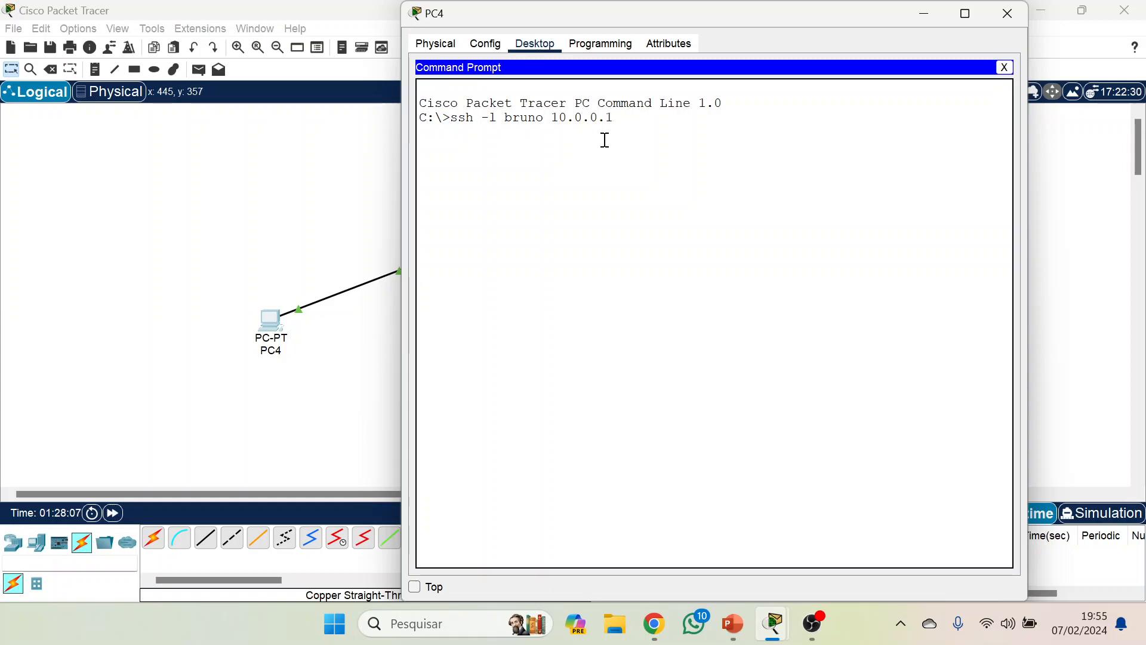
{"action": "key", "text": "Return"}
{"action": "key", "text": "Return"}
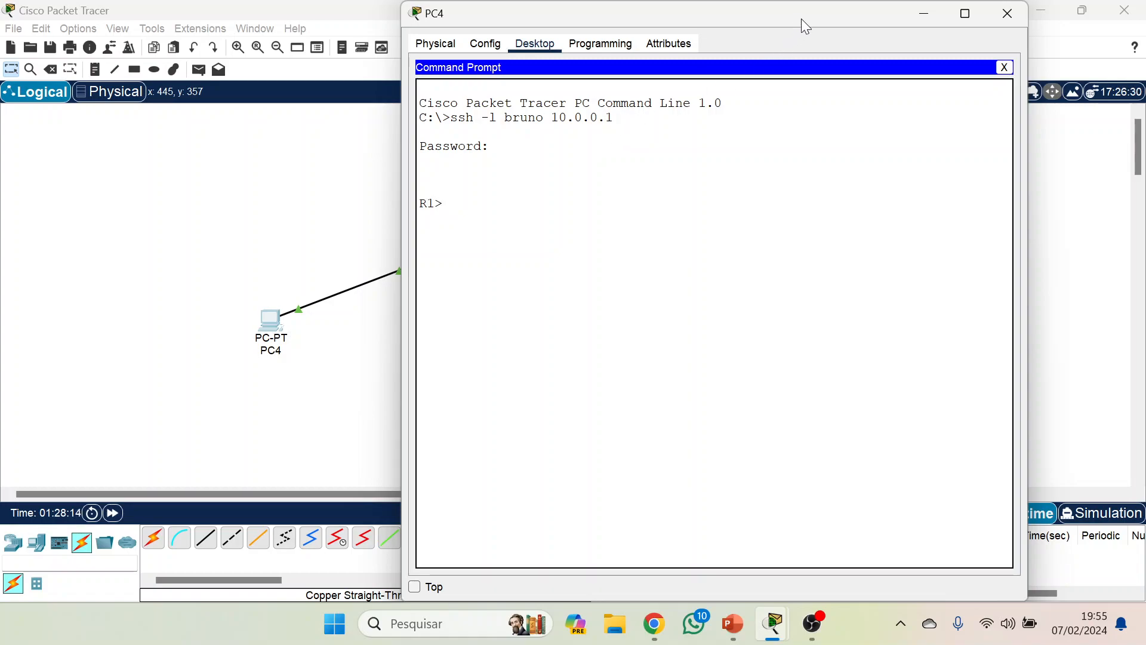
Bring the logical workspace in front of the PC4 window and box-select the PC4 and Router5 topology.
{"action": "left_click_drag", "start_coordinate": [801, 19], "coordinate": [796, 94]}
{"action": "left_click", "coordinate": [316, 252]}
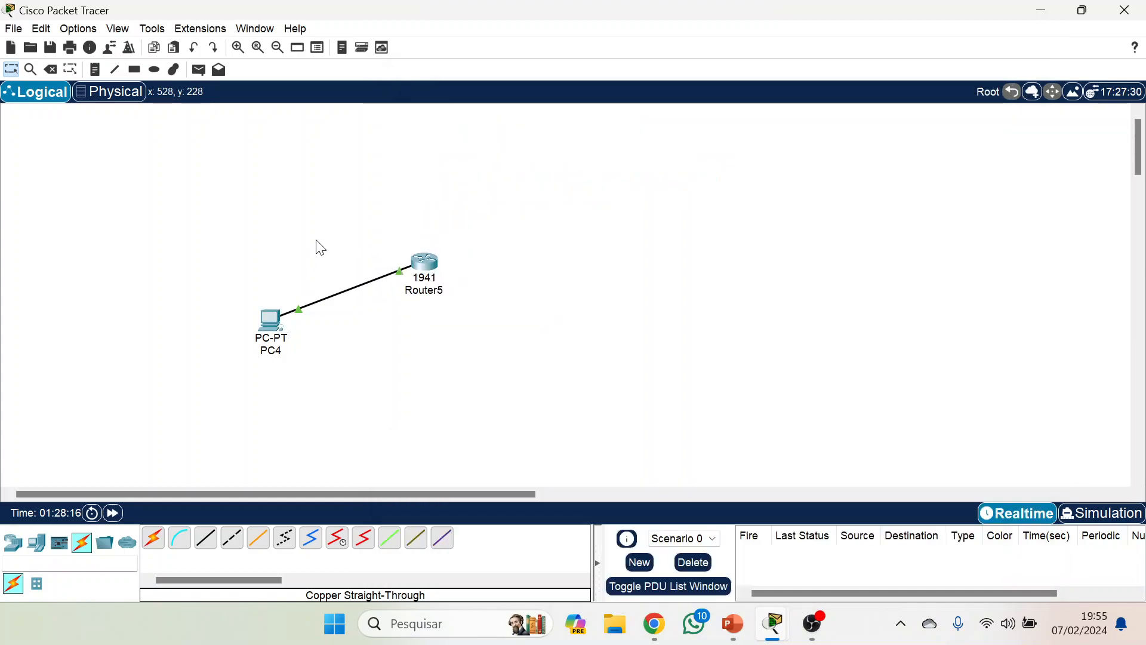
{"action": "left_click_drag", "start_coordinate": [269, 203], "coordinate": [458, 374]}
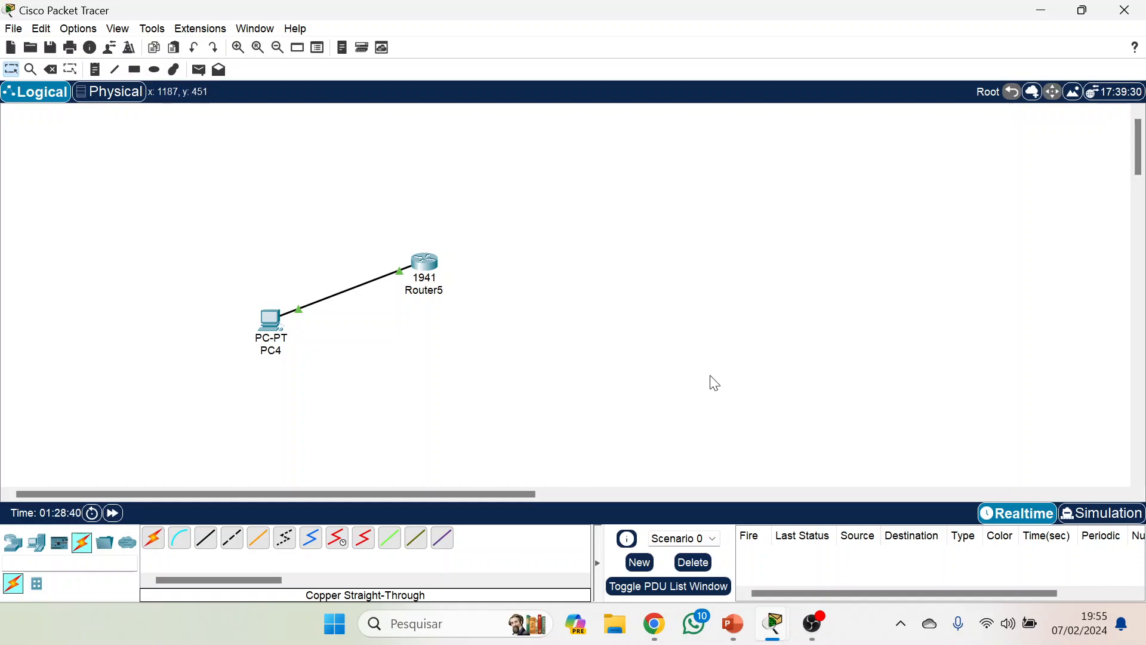
Switch to the ITN_Module_17 slide show in PowerPoint, and from there to the Google Meet call in Chrome.
{"action": "left_click", "coordinate": [736, 623]}
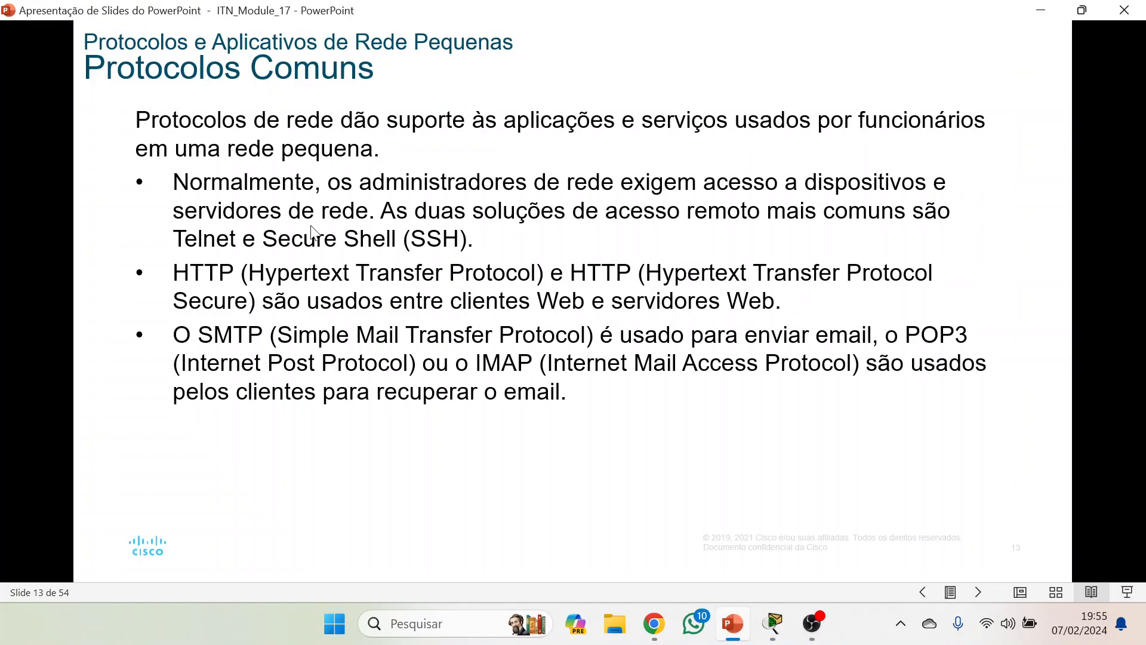
{"action": "left_click", "coordinate": [654, 623]}
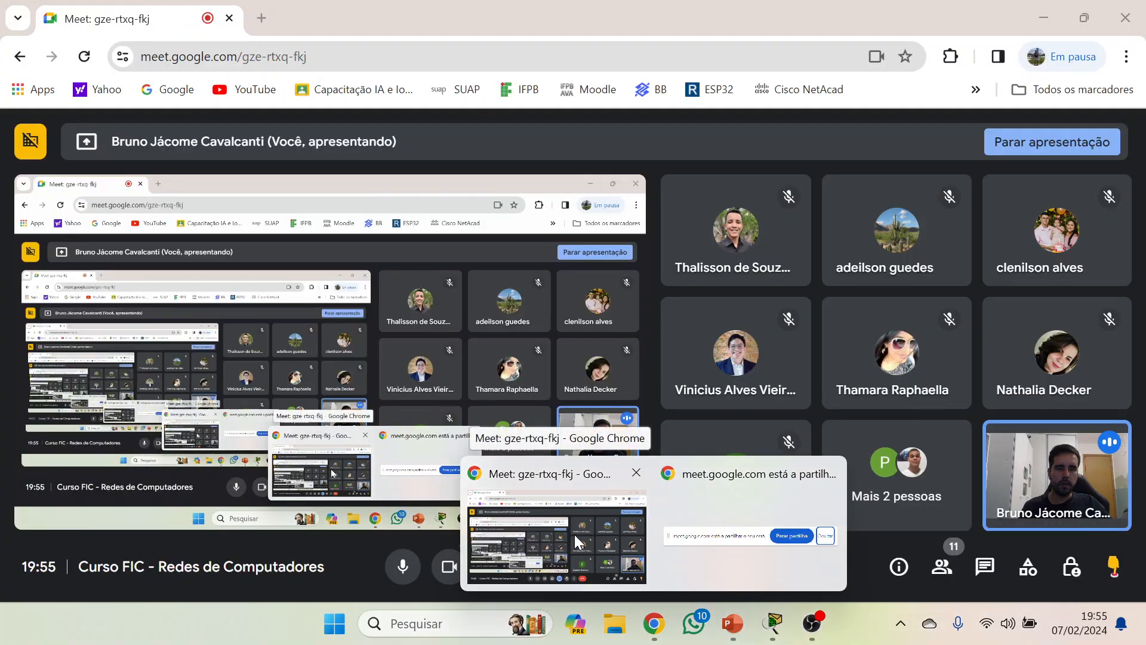
{"action": "left_click", "coordinate": [574, 534]}
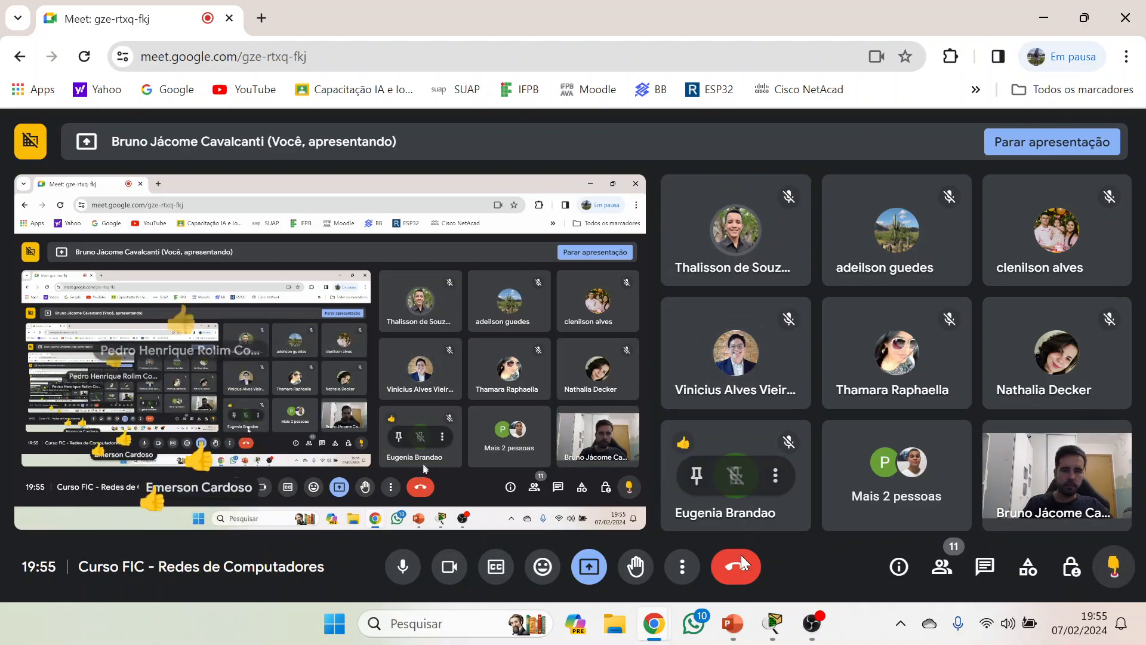
Return to the PowerPoint slide show on common protocols and dismiss the Google Meet presenting notification.
{"action": "mouse_move", "coordinate": [733, 623]}
{"action": "left_click", "coordinate": [732, 528]}
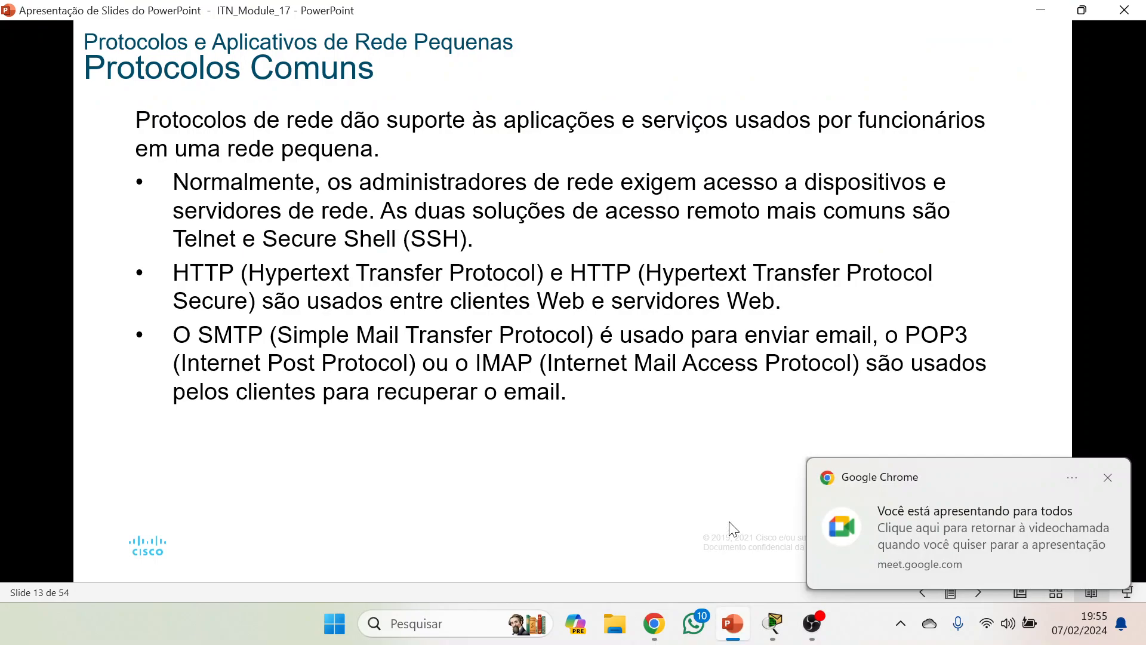
{"action": "left_click", "coordinate": [1108, 478]}
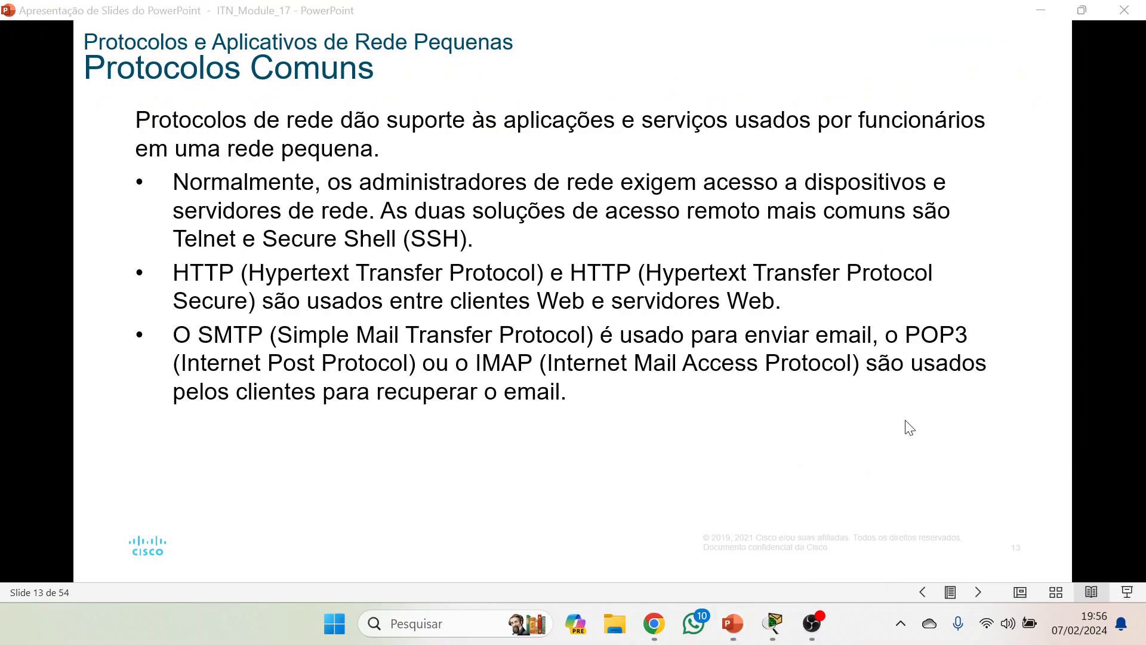
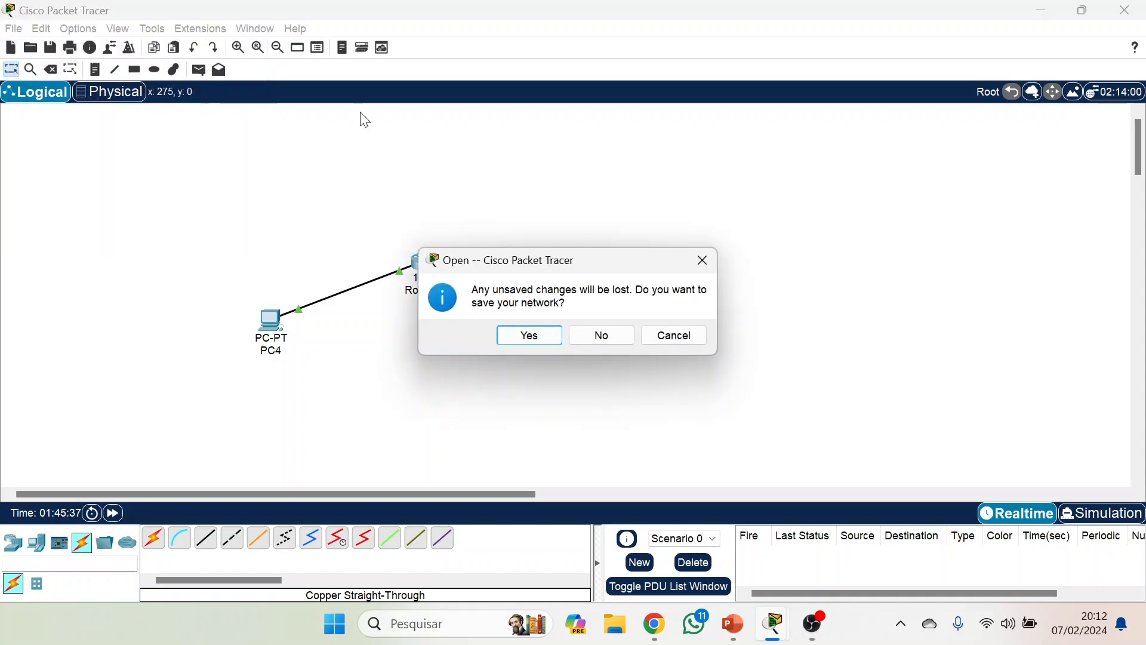
Open the saved file demonstração vlsm without saving the current network, fast-forward the simulation time, and box-select the topology.
{"action": "left_click", "coordinate": [621, 335]}
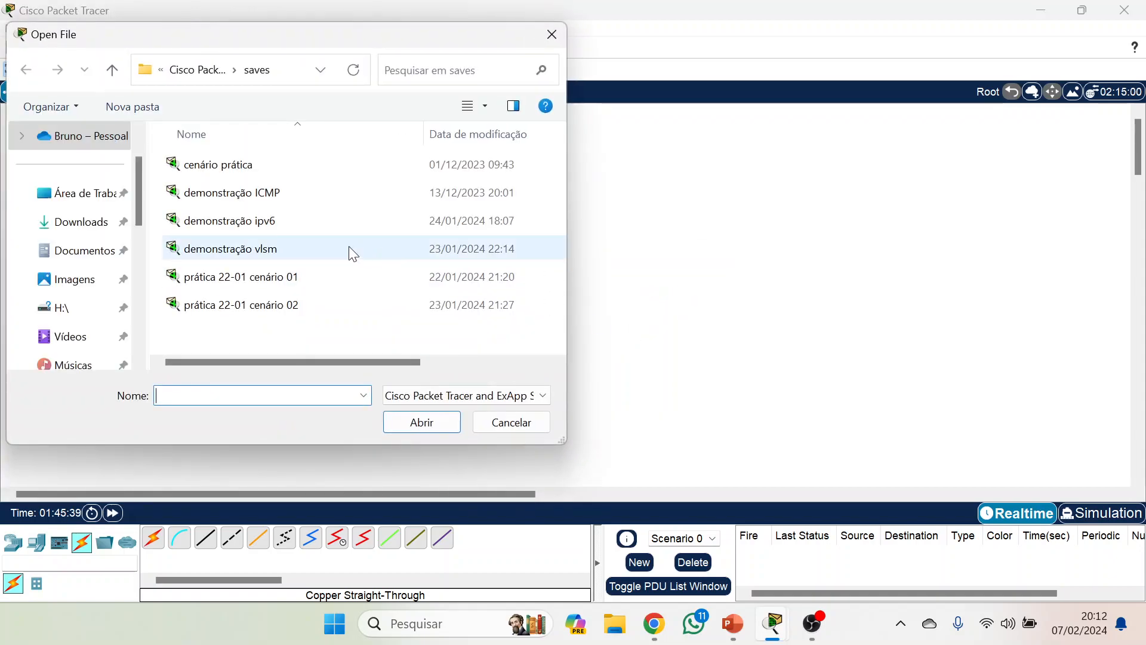
{"action": "left_click", "coordinate": [258, 251]}
{"action": "left_click", "coordinate": [422, 422]}
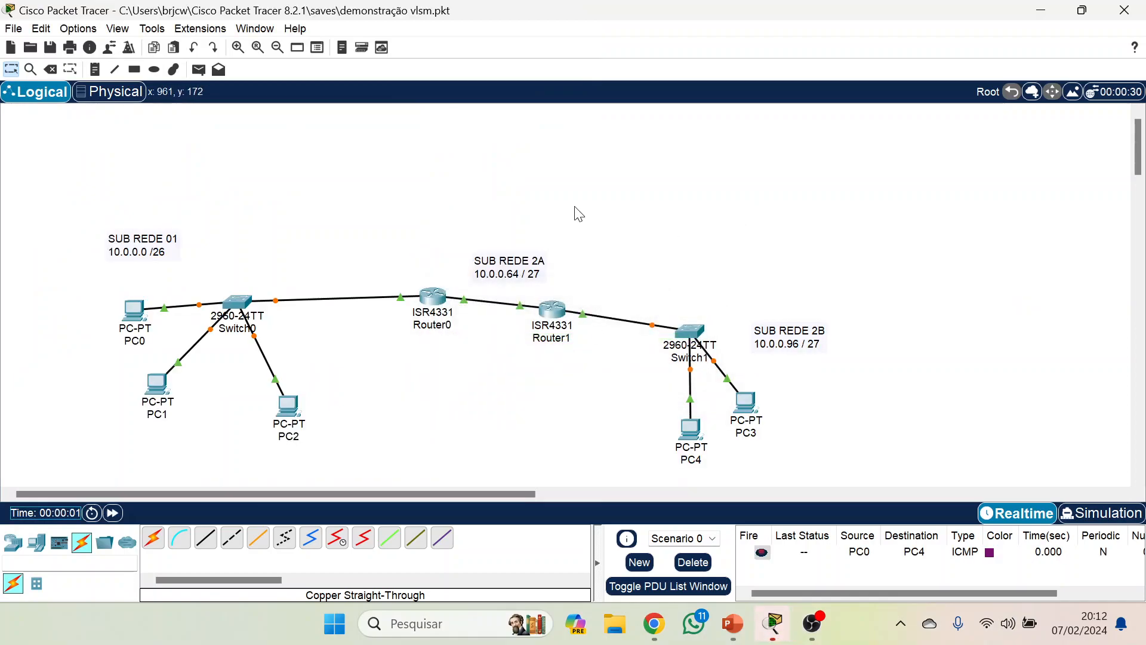
{"action": "double_click", "coordinate": [112, 512]}
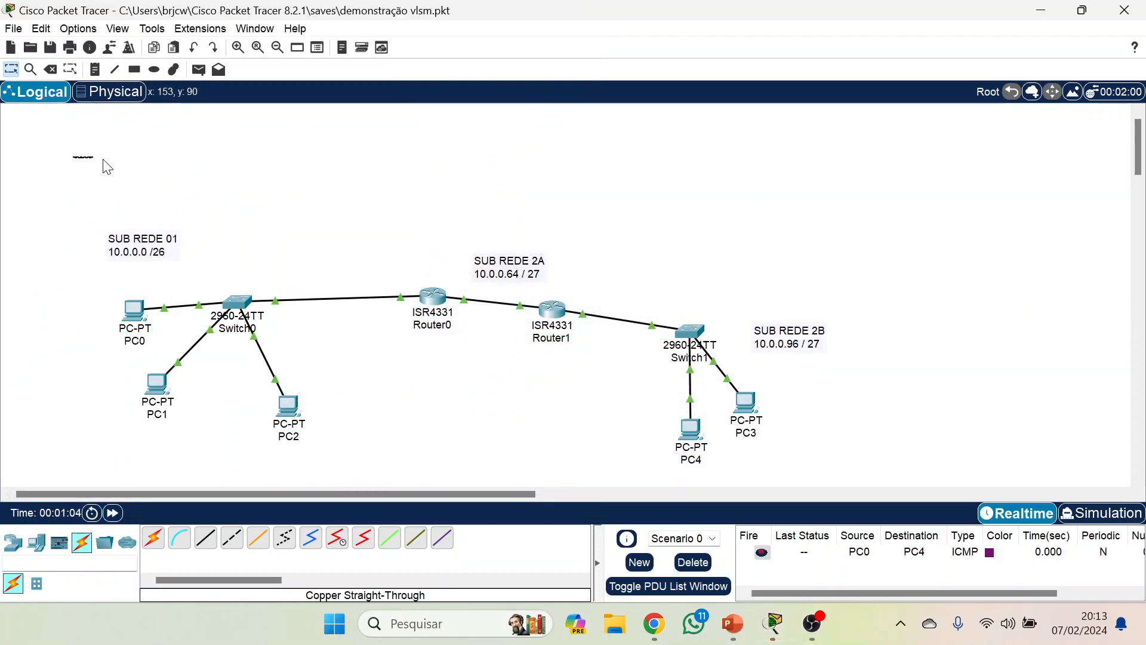
{"action": "left_click_drag", "start_coordinate": [106, 166], "coordinate": [967, 472]}
Ping 10.0.0.99 from Router0's command-line interface.
{"action": "mouse_move", "coordinate": [434, 293]}
{"action": "mouse_move", "coordinate": [754, 411]}
{"action": "left_click", "coordinate": [430, 299]}
{"action": "left_click", "coordinate": [523, 44]}
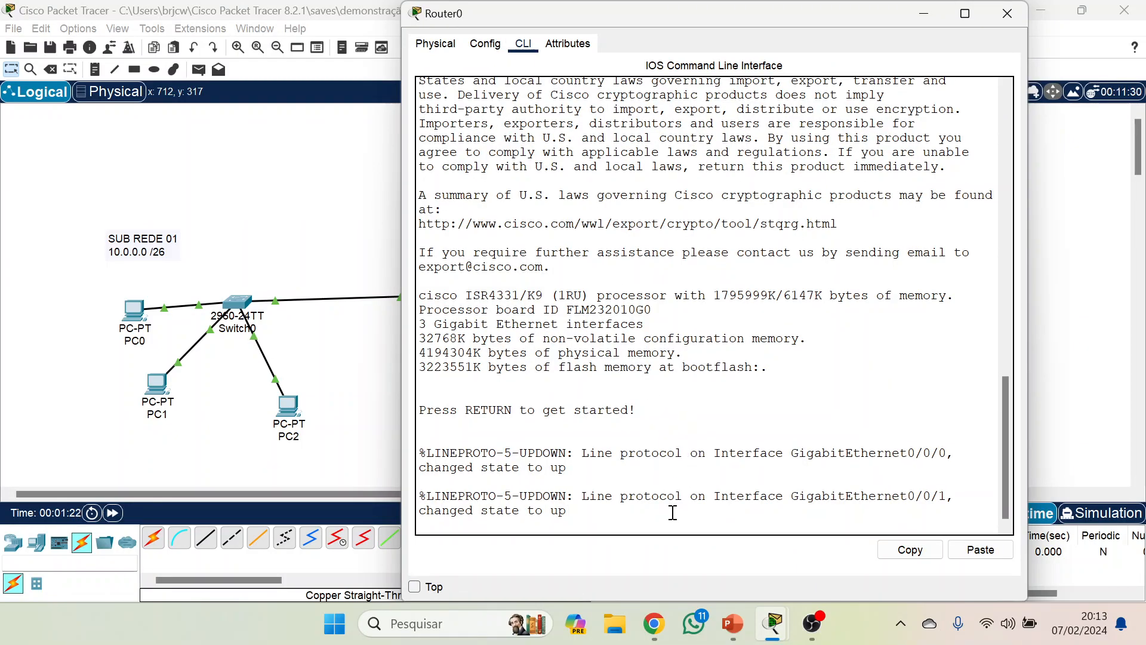
{"action": "key", "text": "Return"}
{"action": "type", "text": "p"}
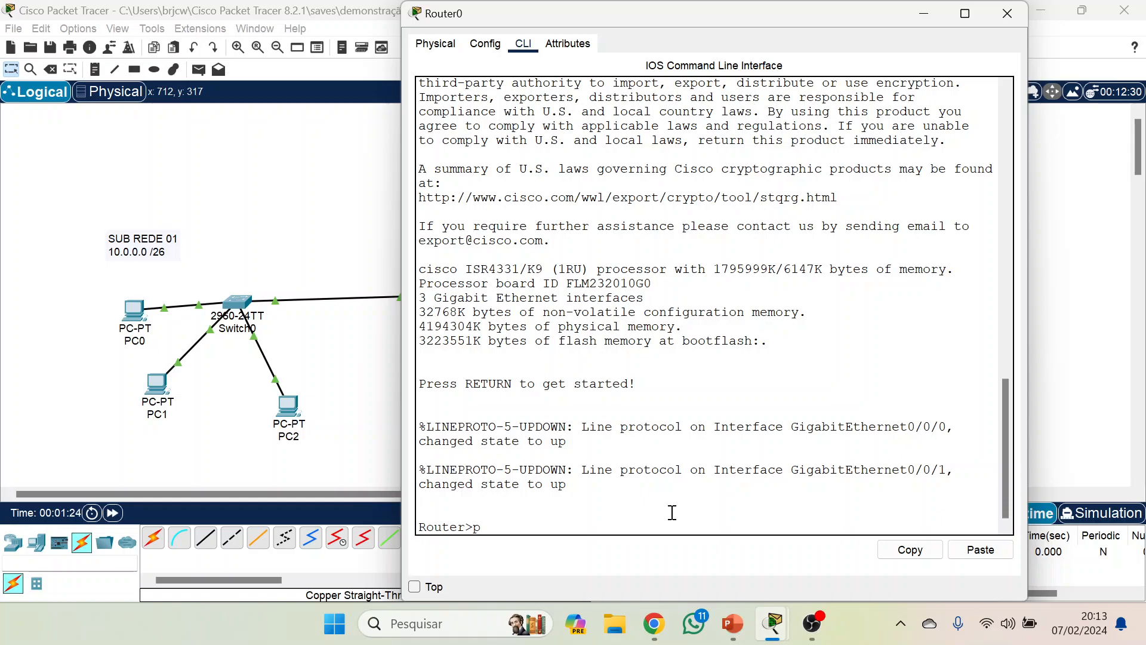
{"action": "type", "text": "ing 10.0.0.99"}
{"action": "key", "text": "Return"}
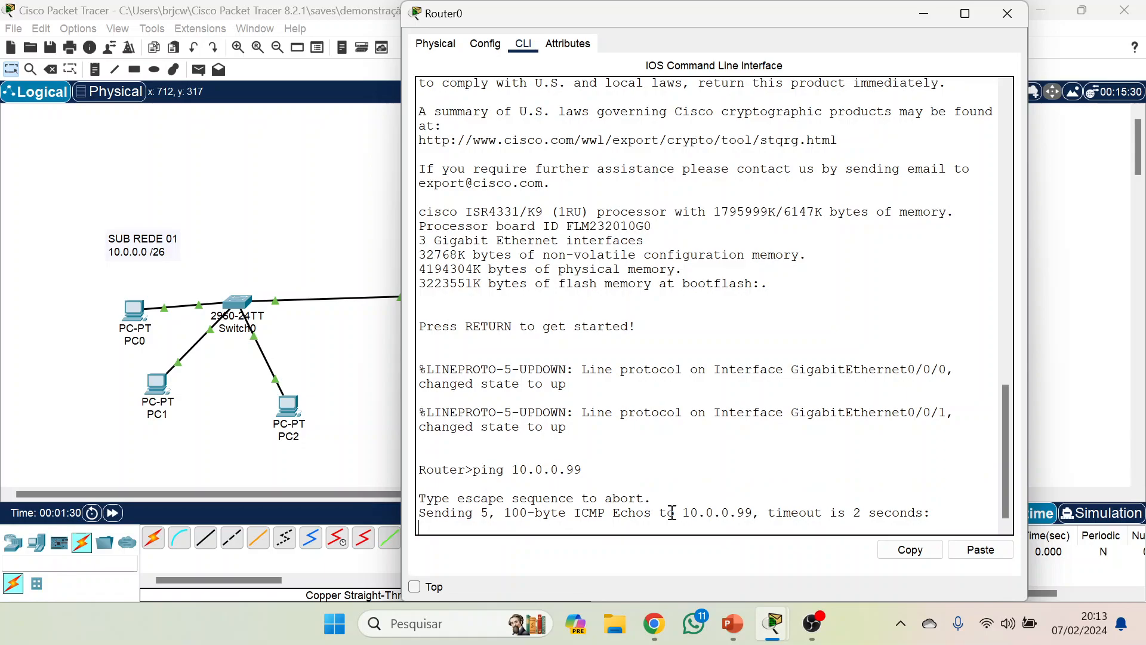
Highlight the reply indicator characters in Router0's ping output and switch to the PowerPoint slide explaining them.
{"action": "left_click_drag", "start_coordinate": [421, 512], "coordinate": [439, 525]}
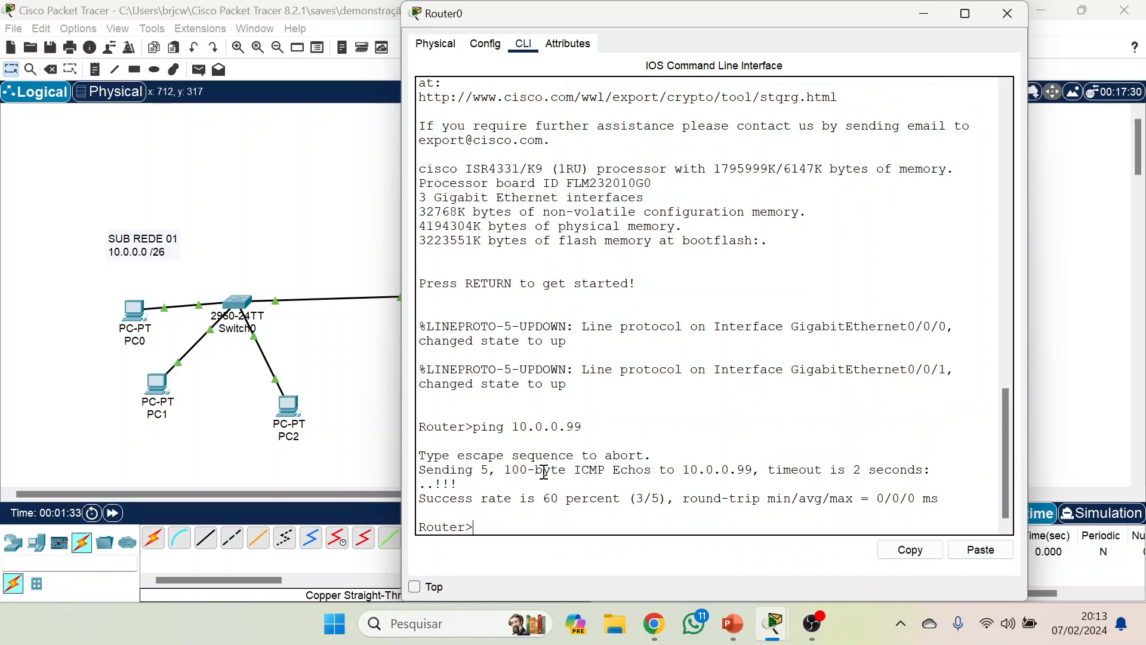
{"action": "left_click_drag", "start_coordinate": [468, 485], "coordinate": [426, 485]}
{"action": "left_click", "coordinate": [441, 486]}
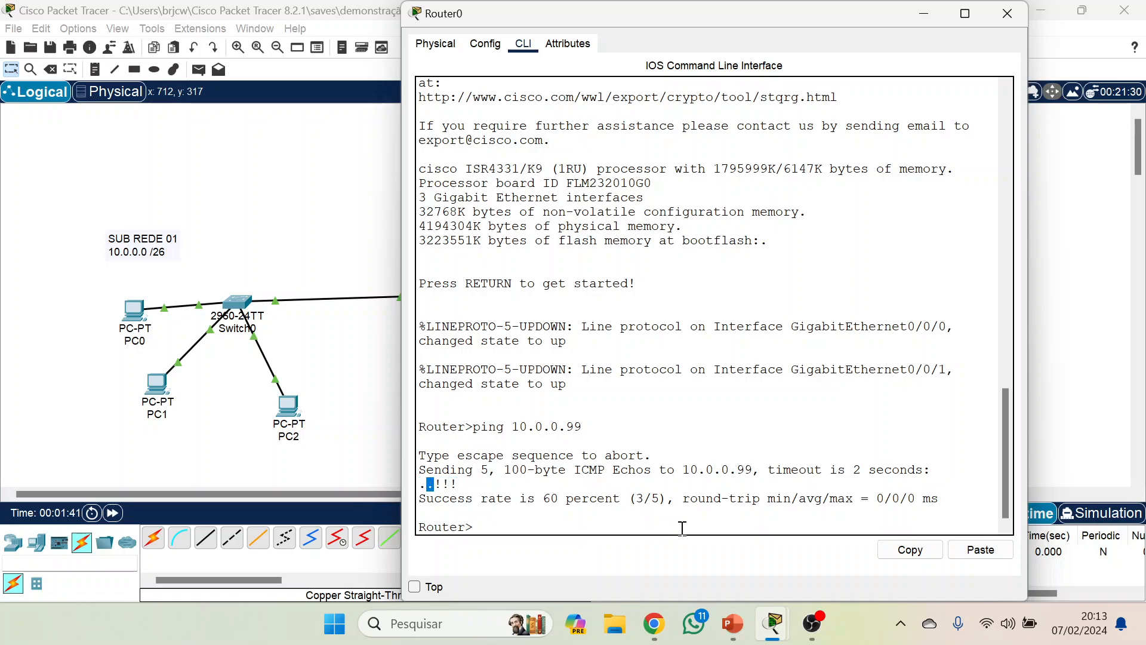
{"action": "left_click", "coordinate": [732, 623]}
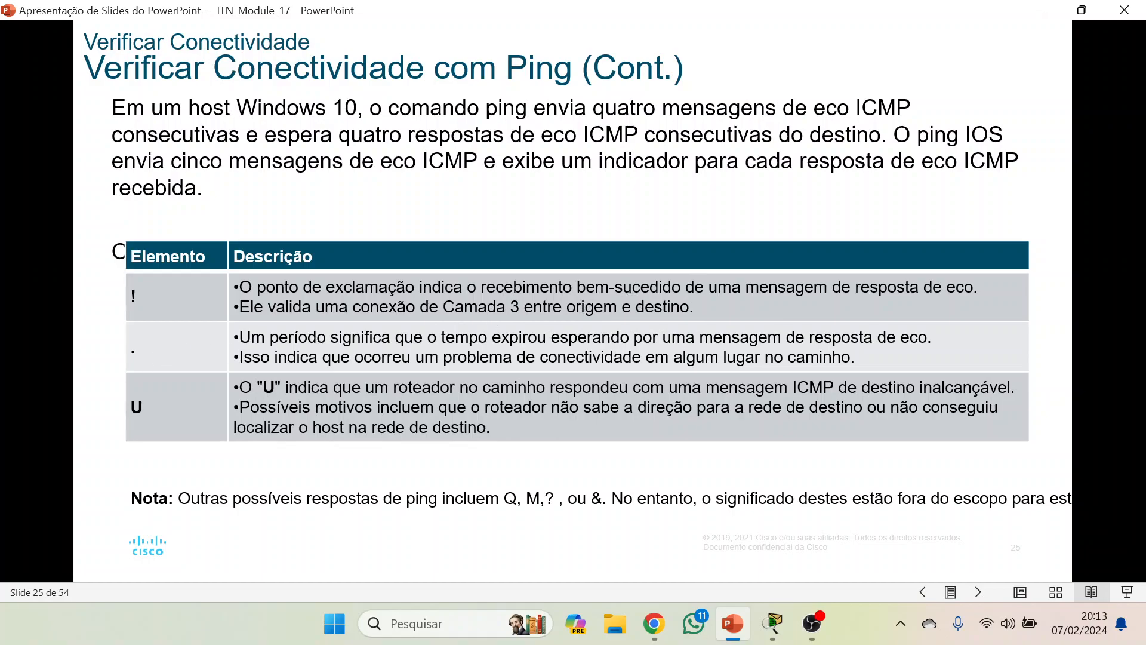
Highlight the success count in Router0's ping output, and return to PowerPoint to advance to the Ping Estendido slide.
{"action": "mouse_move", "coordinate": [773, 628]}
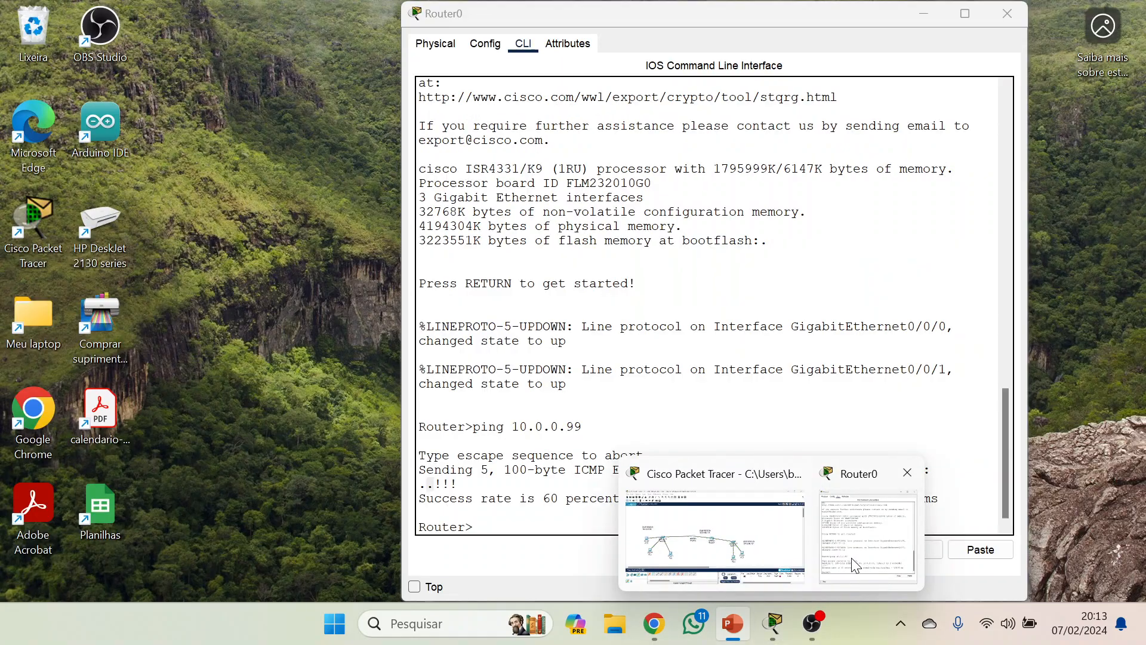
{"action": "left_click", "coordinate": [855, 564]}
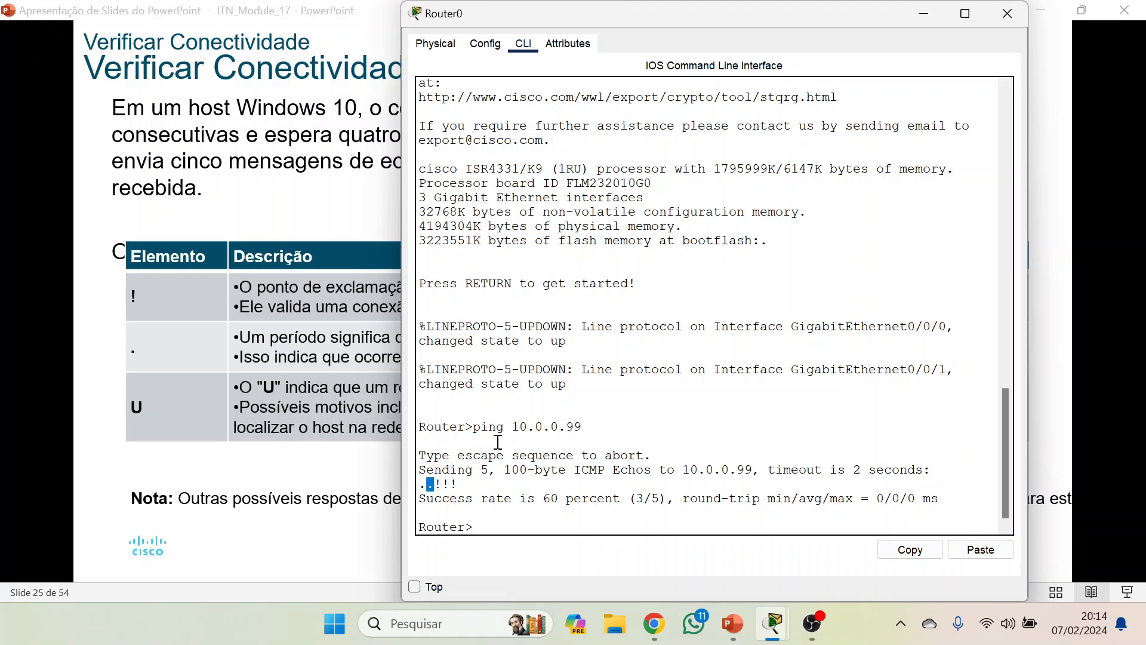
{"action": "left_click_drag", "start_coordinate": [627, 498], "coordinate": [668, 498]}
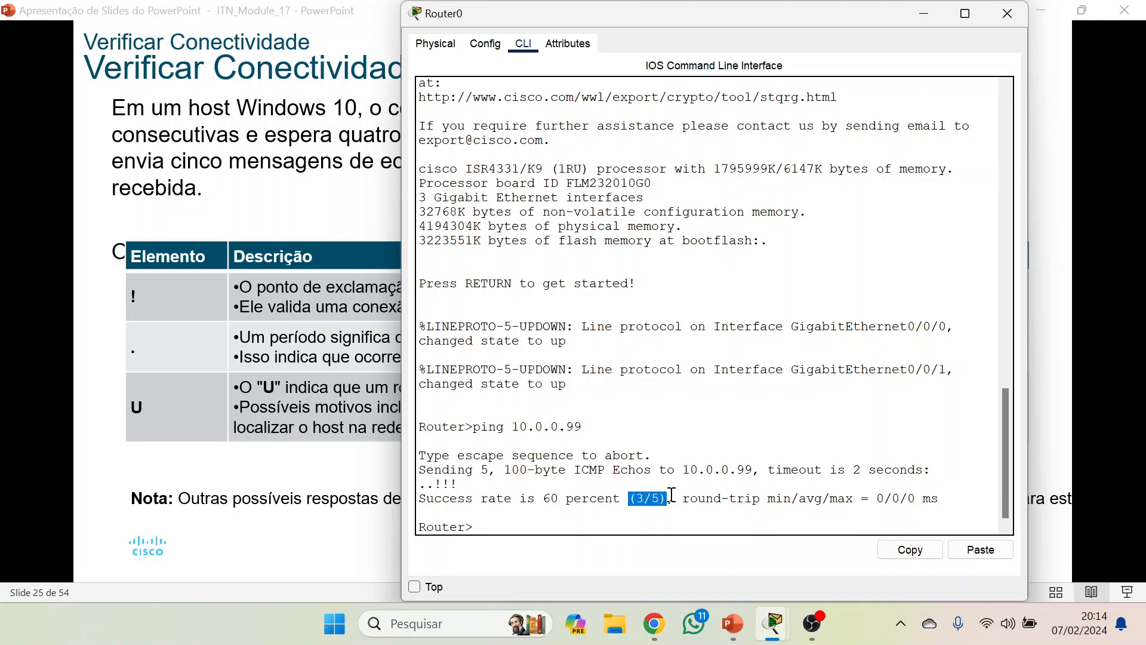
{"action": "left_click", "coordinate": [733, 623]}
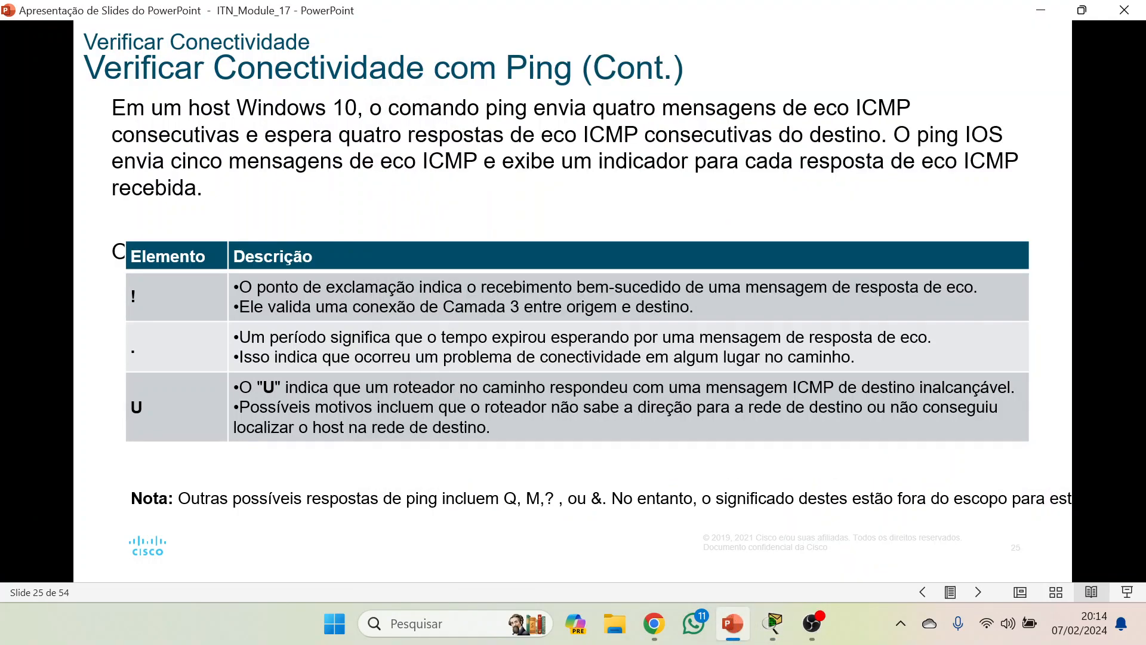
{"action": "key", "text": "Right"}
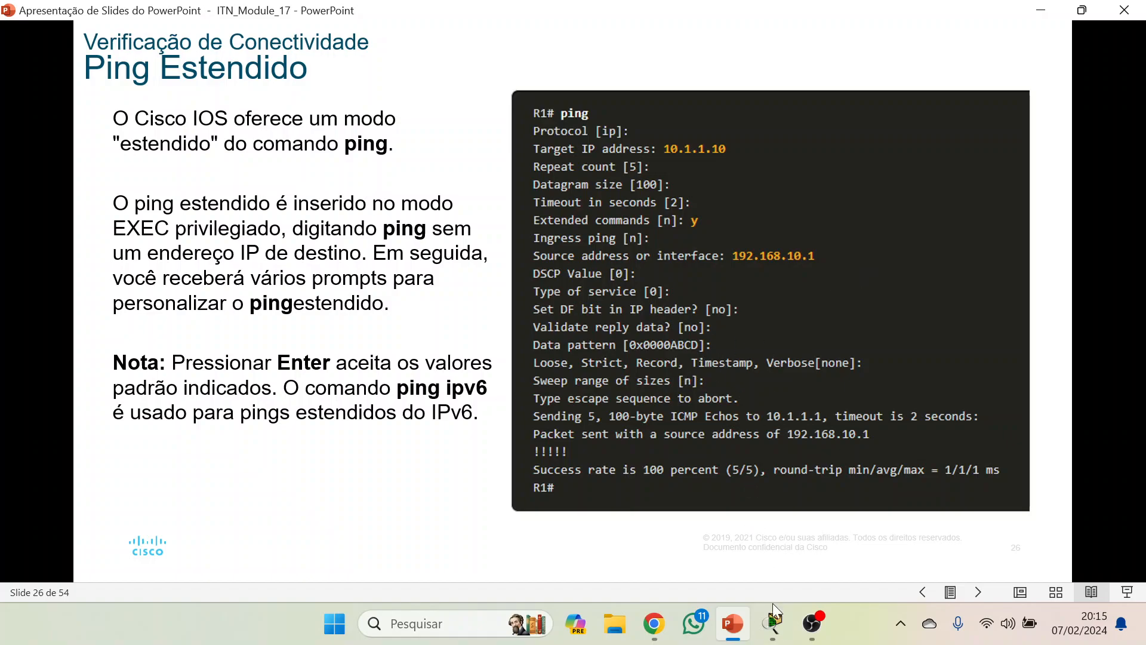
Switch to the Packet Tracer workspace and check PC4's IP configuration, closing its window when done.
{"action": "mouse_move", "coordinate": [774, 623]}
{"action": "left_click", "coordinate": [712, 520]}
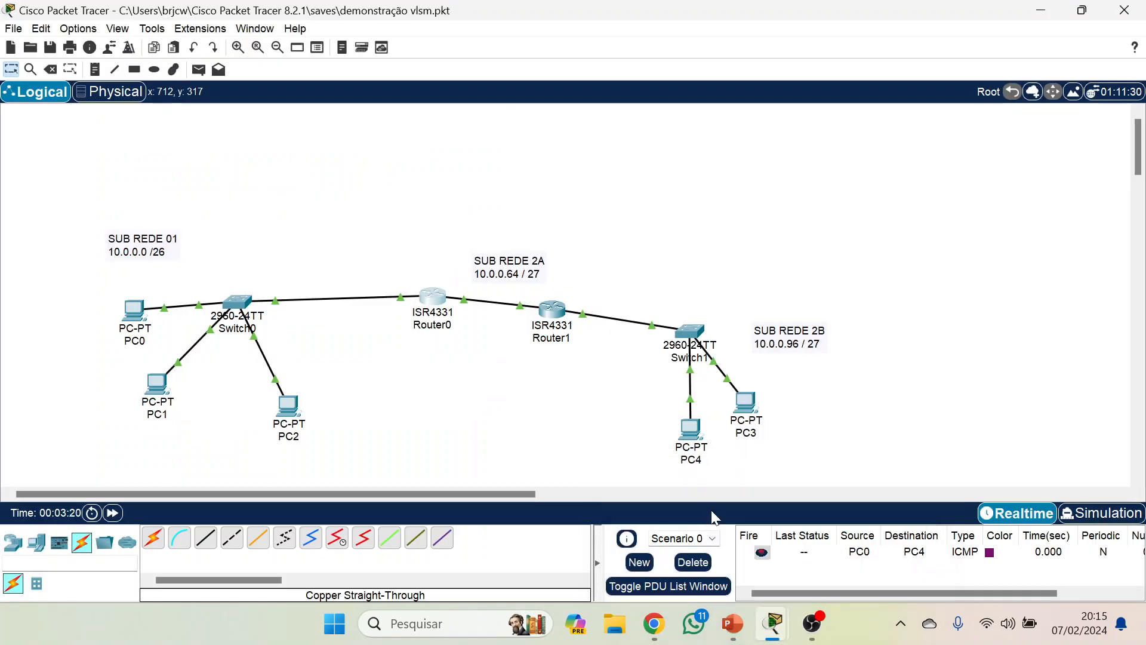
{"action": "left_click", "coordinate": [690, 429]}
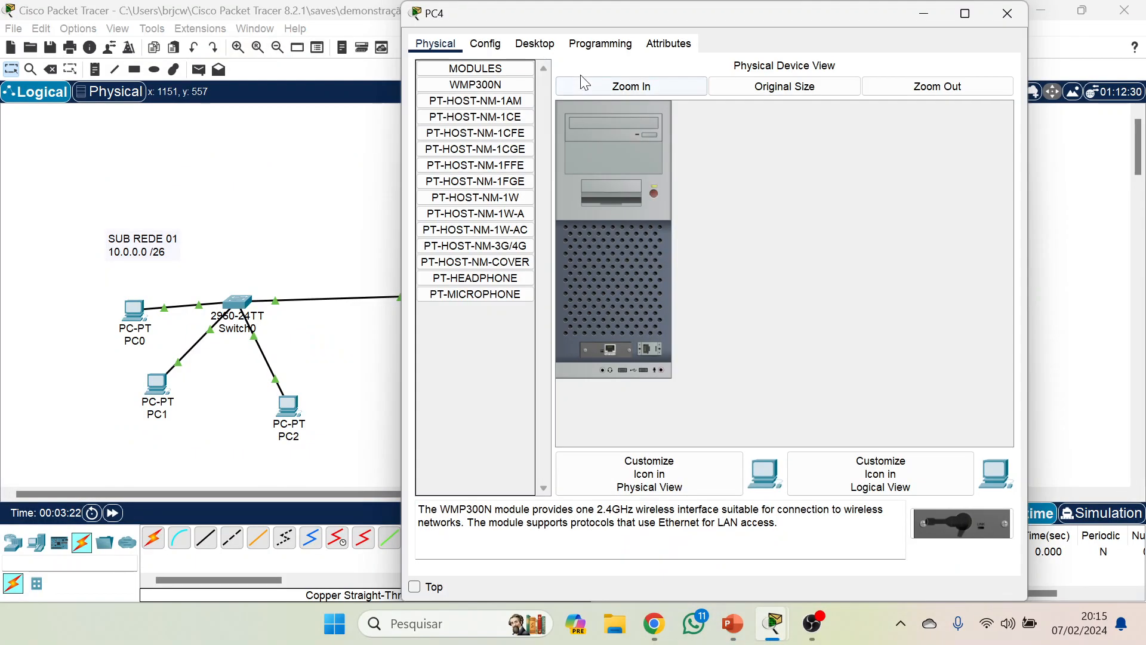
{"action": "left_click", "coordinate": [534, 44]}
{"action": "left_click", "coordinate": [478, 92]}
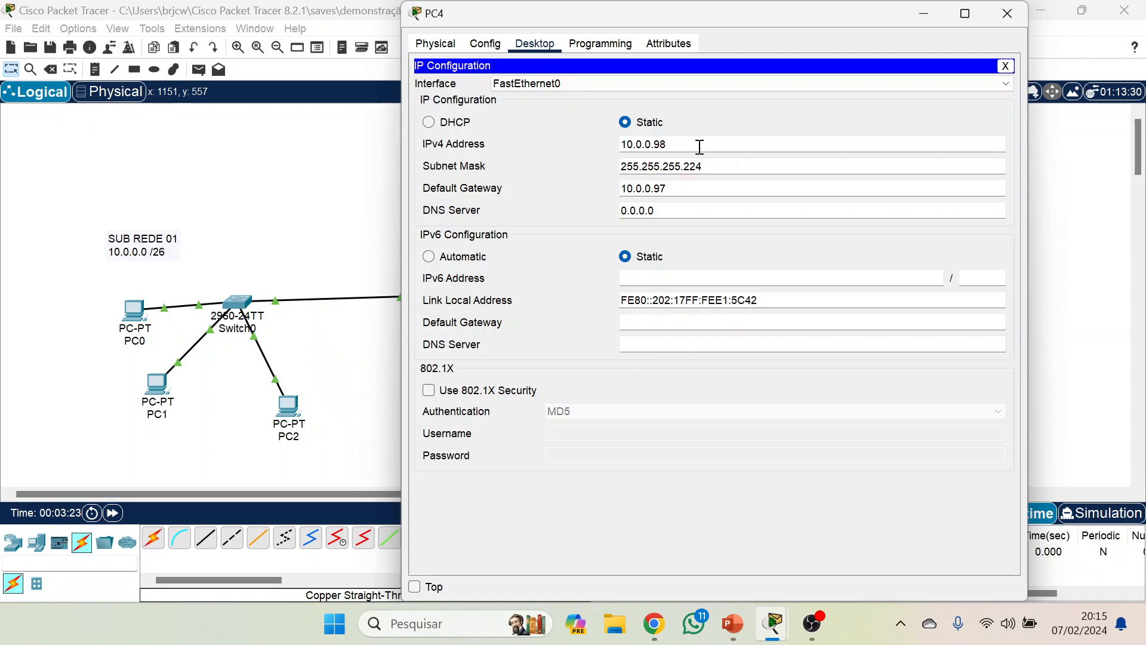
{"action": "left_click", "coordinate": [1007, 13]}
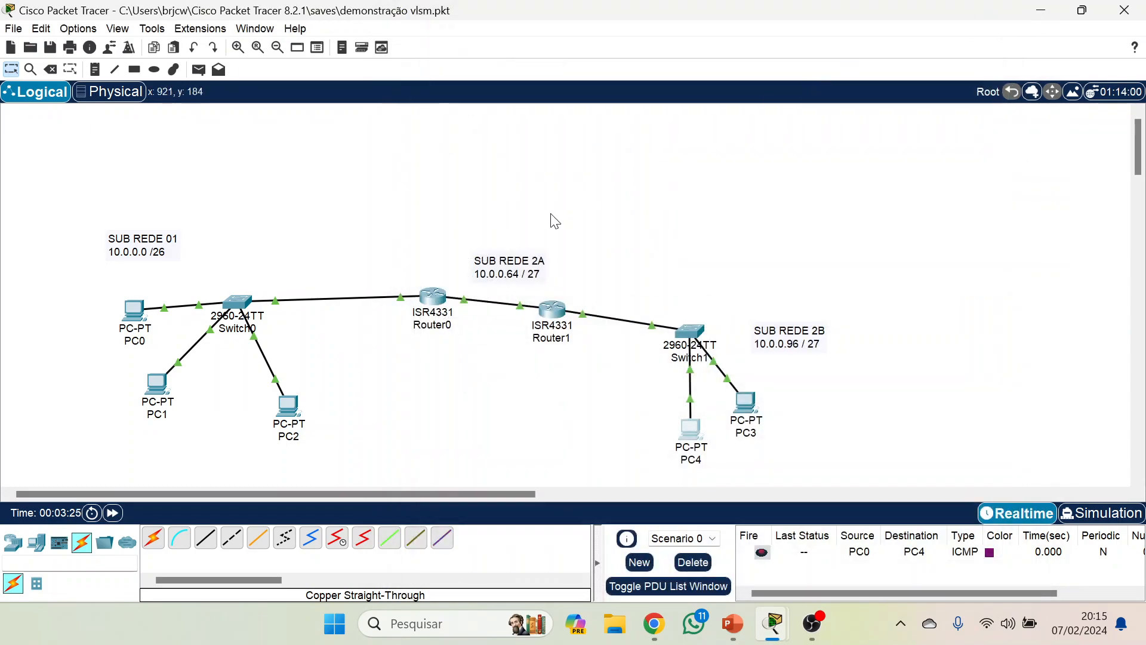
Try to run ping without a target address at Router0's user EXEC prompt, and highlight the earlier complete ping command.
{"action": "left_click", "coordinate": [437, 305]}
{"action": "left_click", "coordinate": [536, 525]}
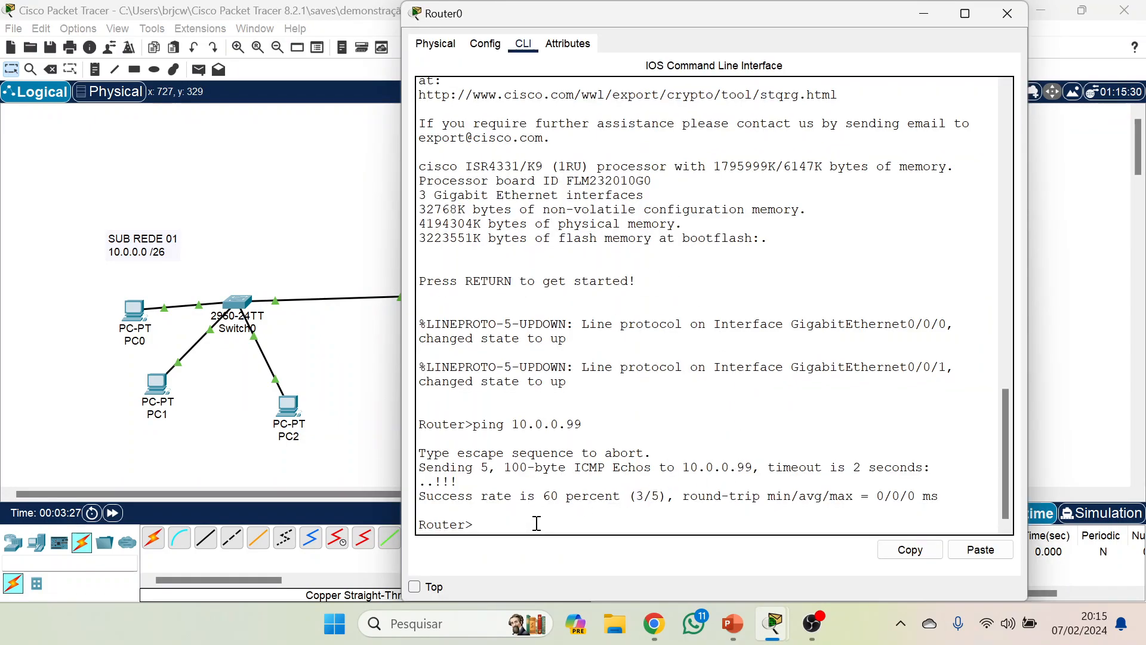
{"action": "type", "text": "ping"}
{"action": "key", "text": "Return"}
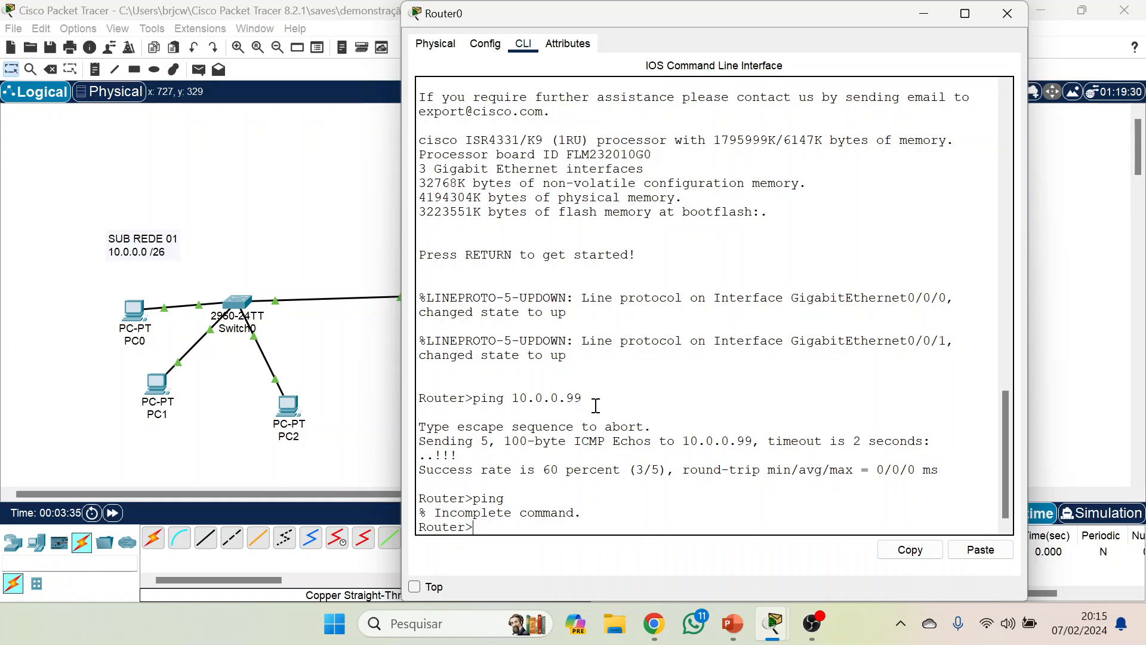
{"action": "left_click_drag", "start_coordinate": [588, 397], "coordinate": [471, 395]}
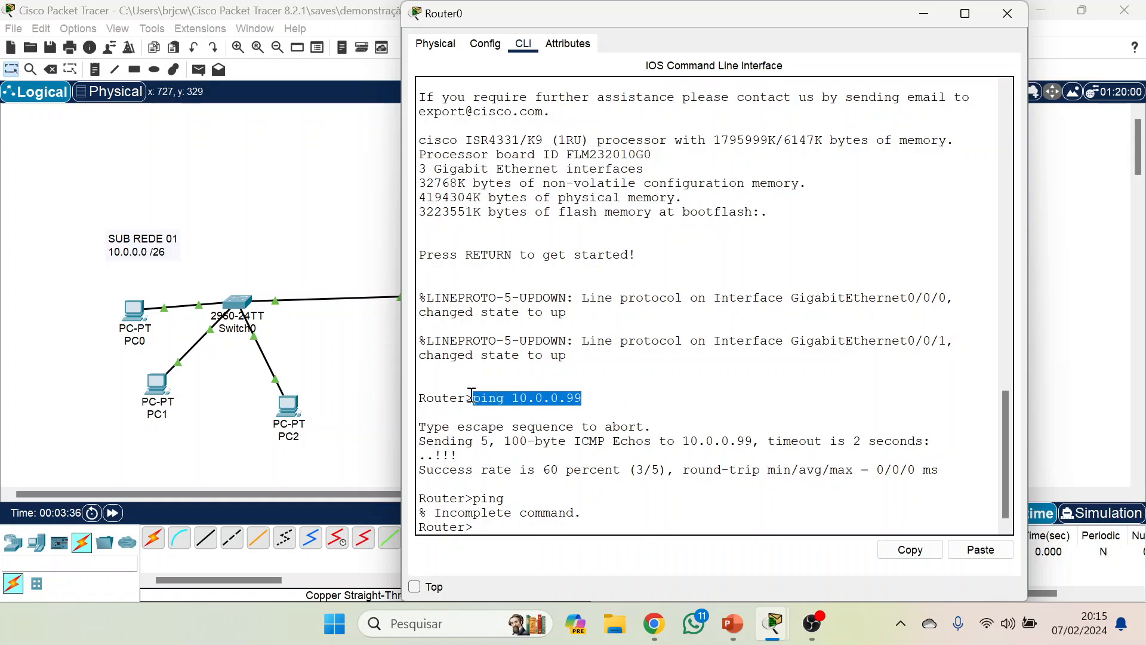
Enter privileged EXEC mode on Router0 with the enable command.
{"action": "left_click", "coordinate": [496, 528]}
{"action": "type", "text": "enable"}
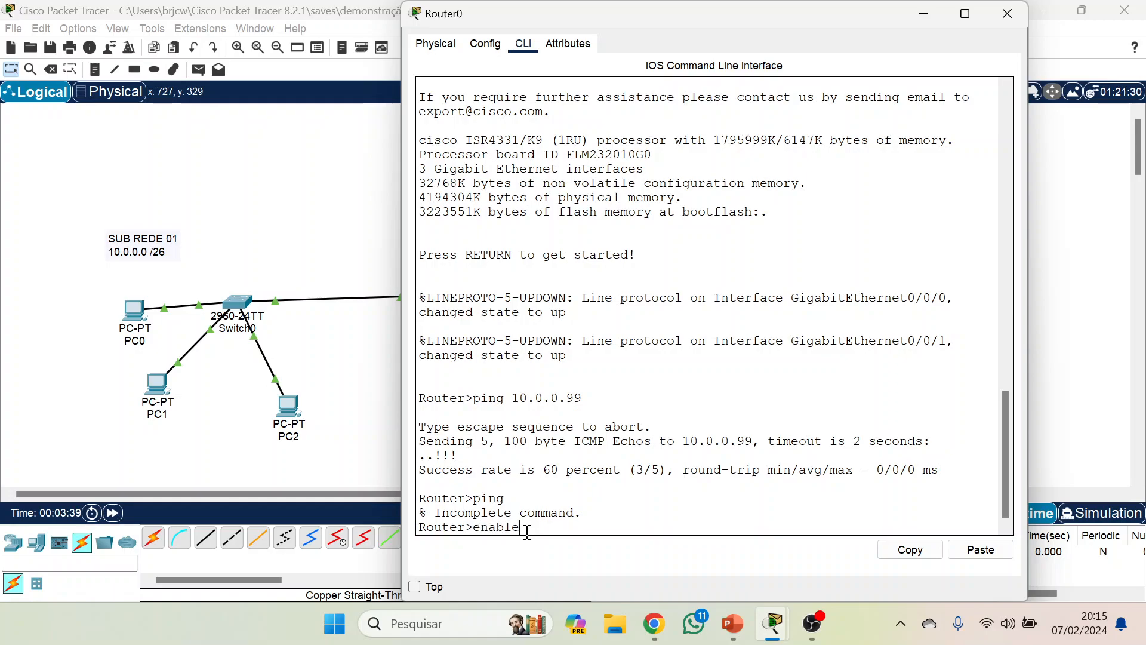
{"action": "key", "text": "Return"}
Try an extended ping on Router0 with target address 10.0.098, and again with the target left blank.
{"action": "type", "text": "ping"}
{"action": "key", "text": "Return"}
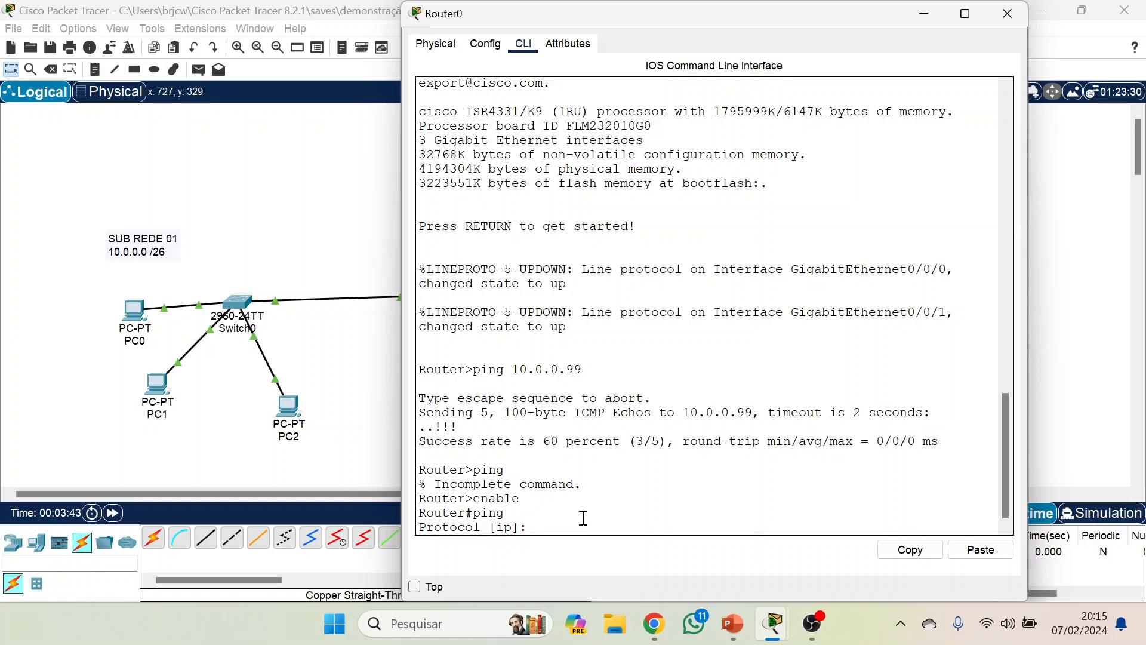
{"action": "key", "text": "Return"}
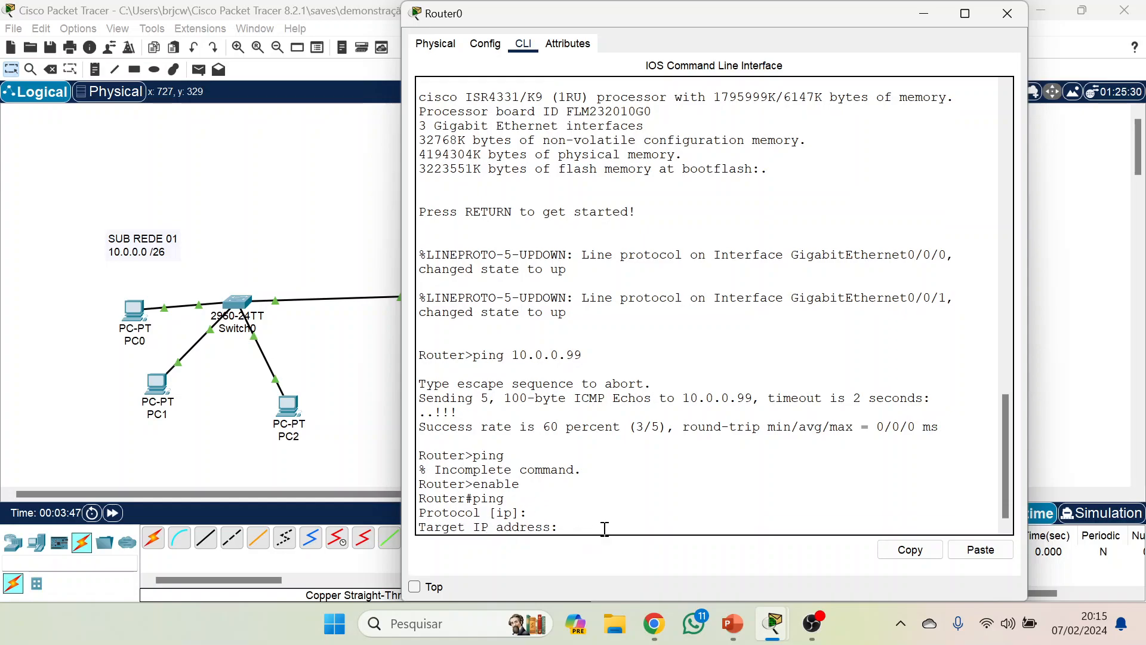
{"action": "type", "text": "10.0.098"}
{"action": "key", "text": "Return"}
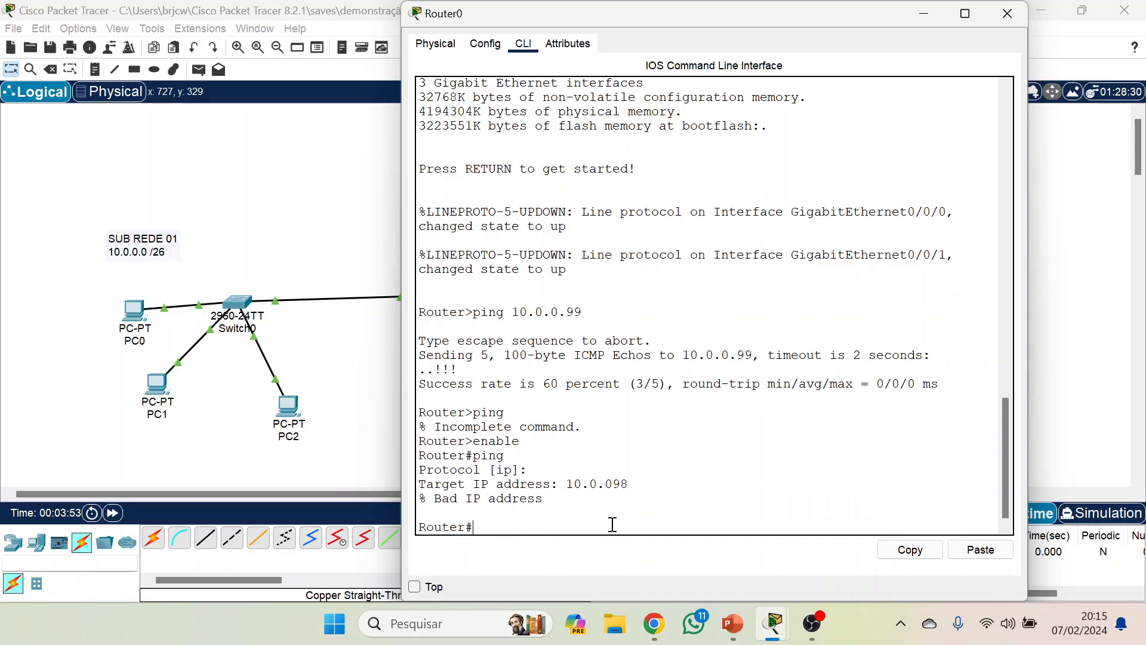
{"action": "key", "text": "Up"}
{"action": "key", "text": "Return"}
{"action": "key", "text": "Return"}
{"action": "key", "text": "Return"}
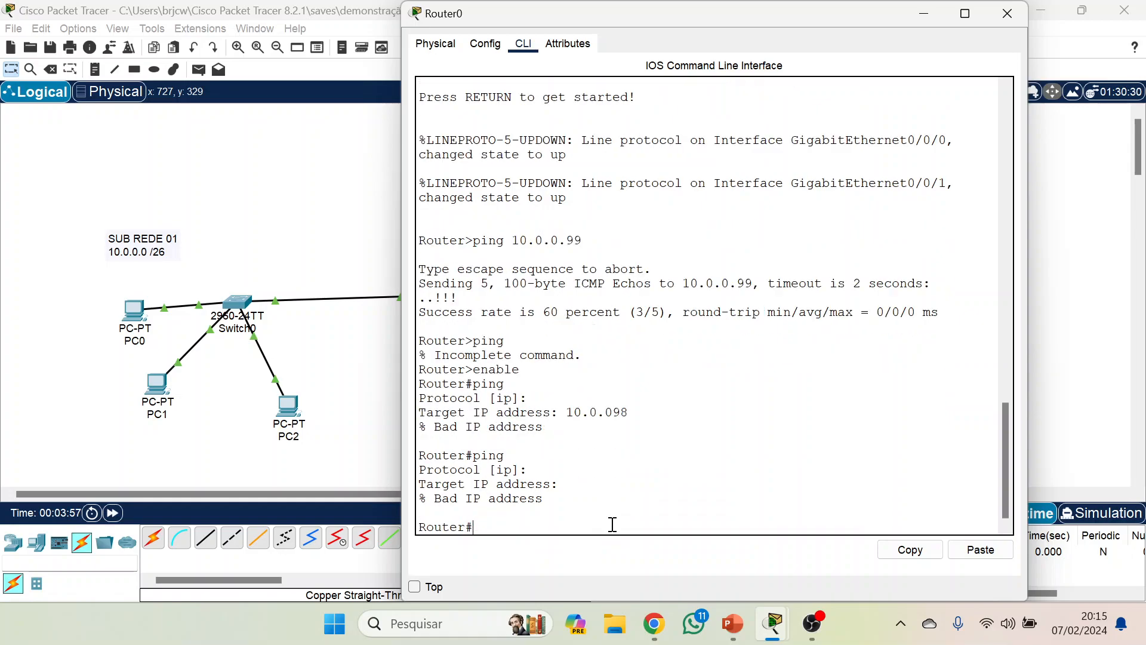
Start an extended ping on Router0 with the default IP protocol and target address 10.0.0.98.
{"action": "key", "text": "Return"}
{"action": "key", "text": "Up"}
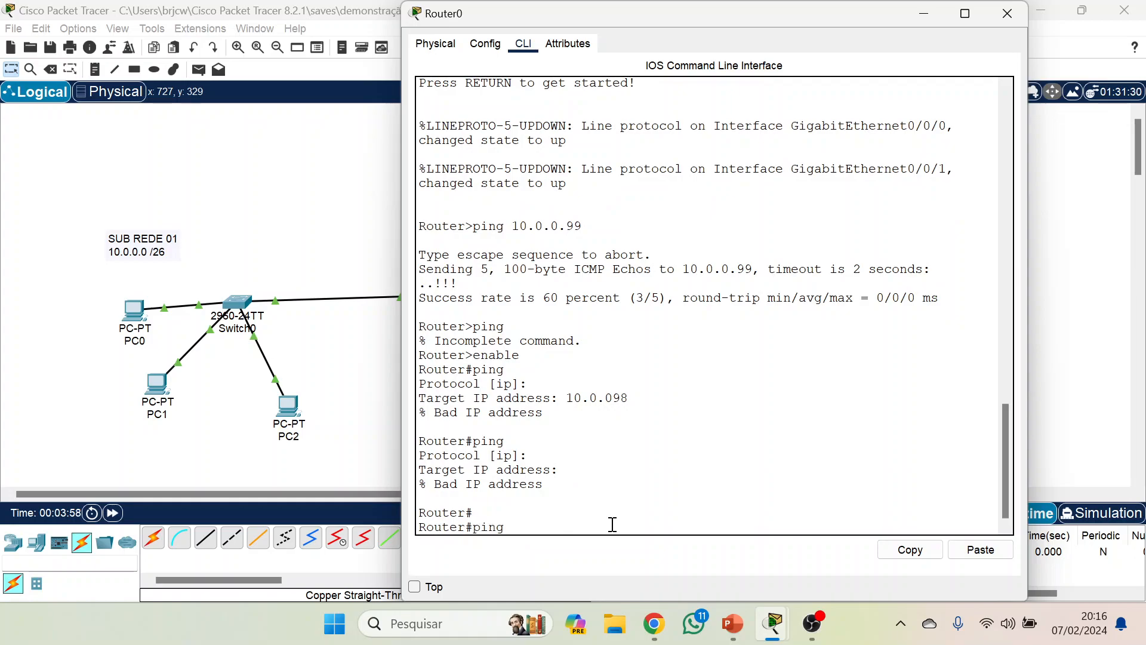
{"action": "key", "text": "Return"}
{"action": "key", "text": "Return"}
{"action": "key", "text": "Up"}
{"action": "key", "text": "Up"}
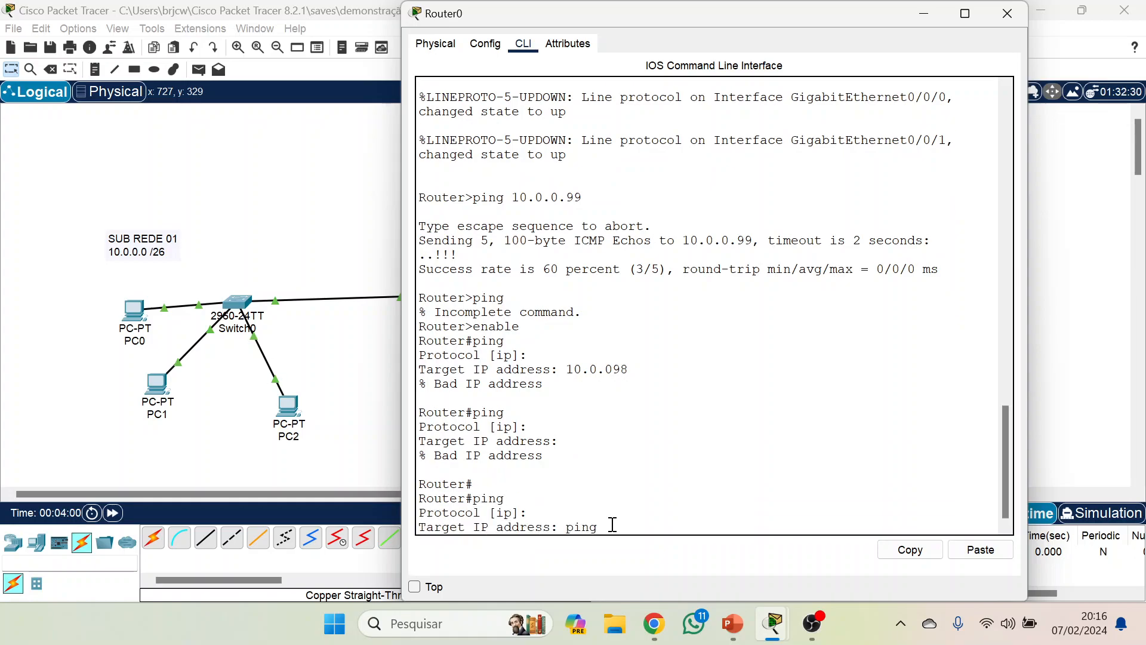
{"action": "key", "text": "Down"}
{"action": "key", "text": "Up"}
{"action": "key", "text": "Down"}
{"action": "key", "text": "Down"}
{"action": "type", "text": "10.0.0.98"}
{"action": "key", "text": "Return"}
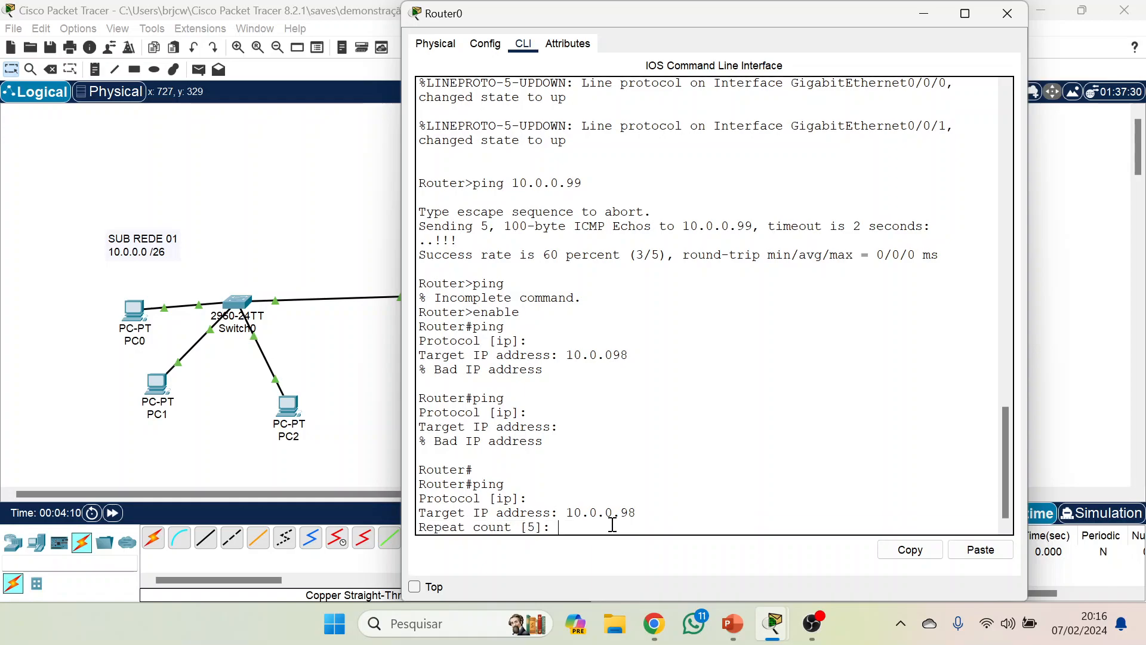
Set the extended ping's repeat count to 10 and accept the defaults for all remaining prompts to run it.
{"action": "type", "text": "10"}
{"action": "key", "text": "Return"}
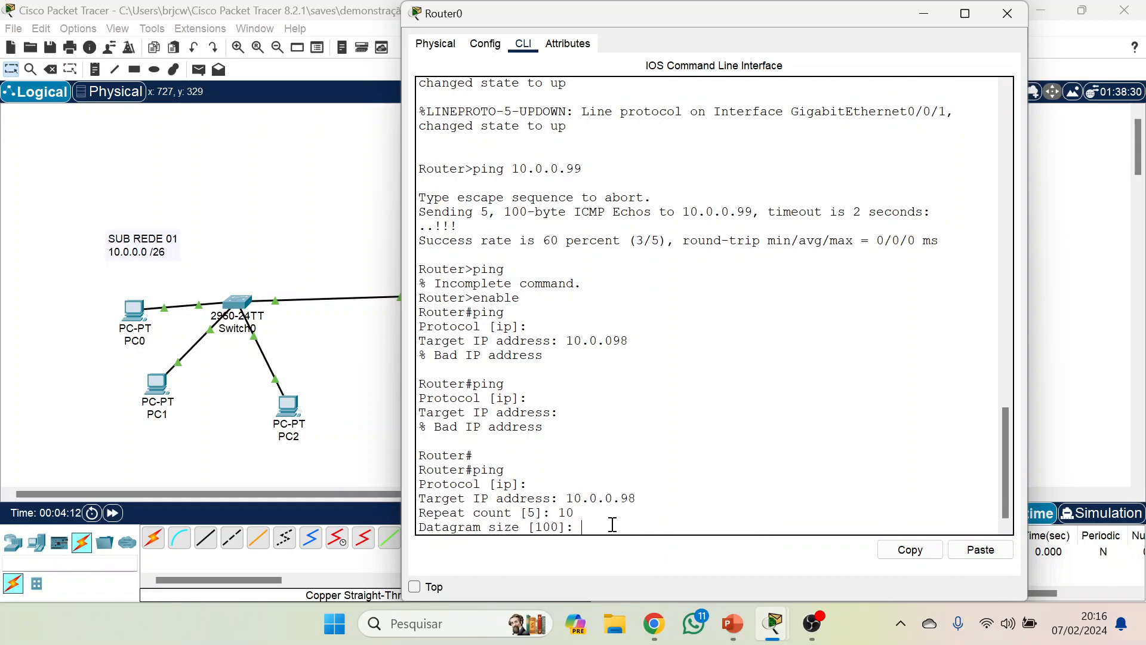
{"action": "key", "text": "Return"}
{"action": "key", "text": "Return"}
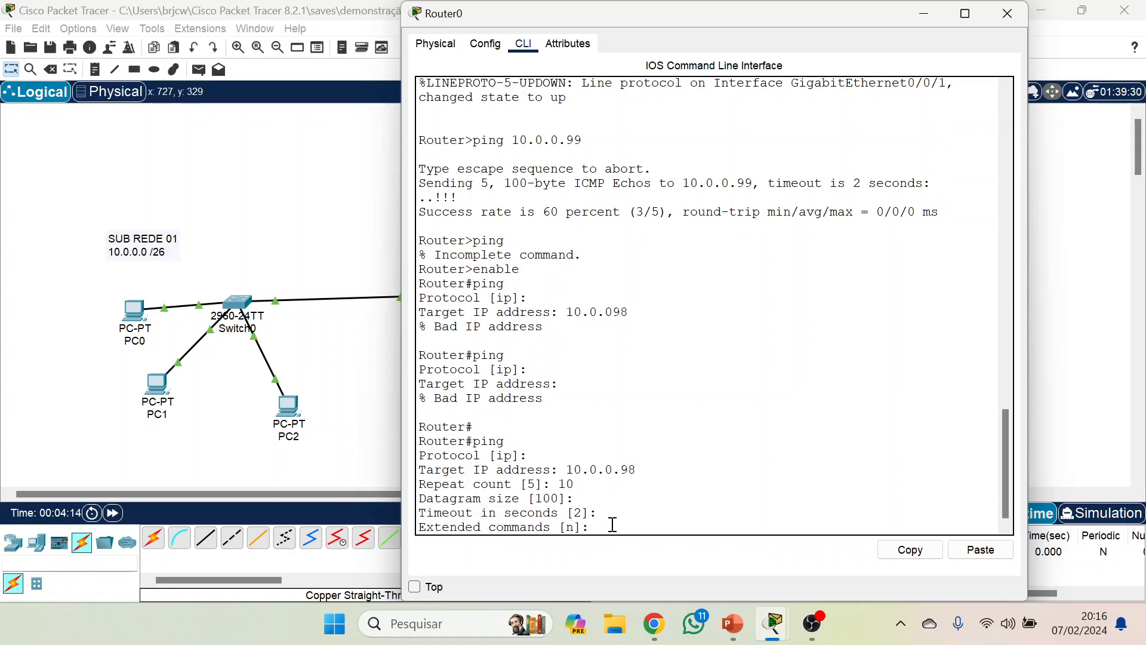
{"action": "key", "text": "Return"}
{"action": "key", "text": "Return"}
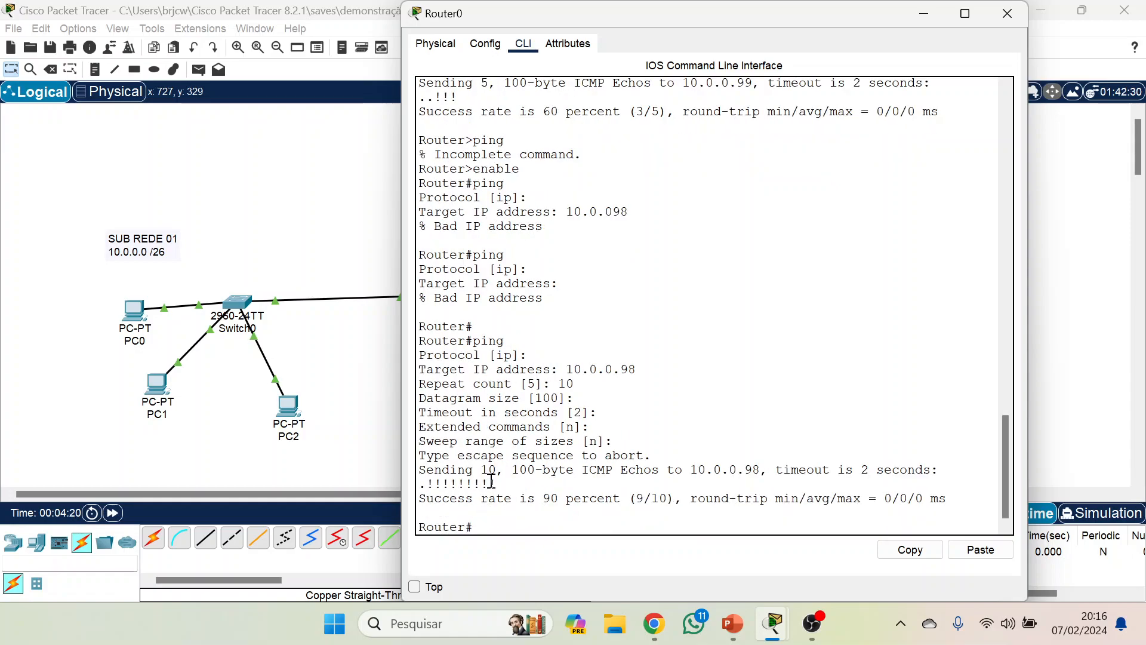
Highlight the number of echoes sent and the repeat count in Router0's extended ping output.
{"action": "double_click", "coordinate": [491, 469]}
{"action": "double_click", "coordinate": [569, 383]}
{"action": "left_click", "coordinate": [702, 412]}
Advance the PowerPoint slide show to Verificar Conectividade com Traceroute, and switch back to the Packet Tracer logical workspace.
{"action": "left_click", "coordinate": [738, 618]}
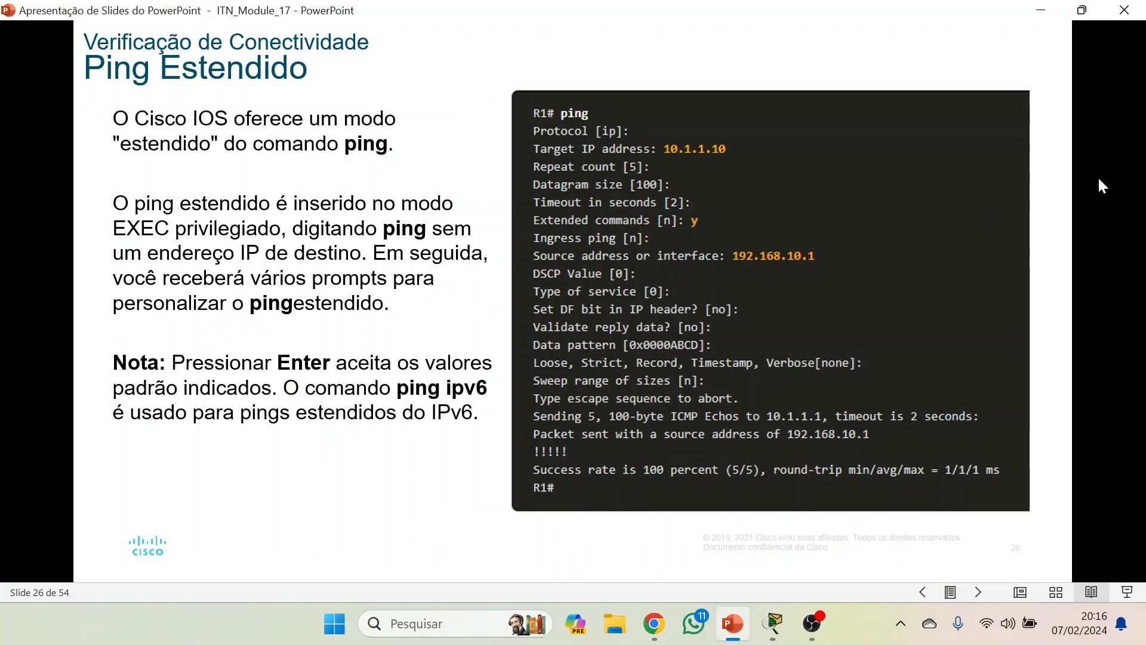
{"action": "key", "text": "Right"}
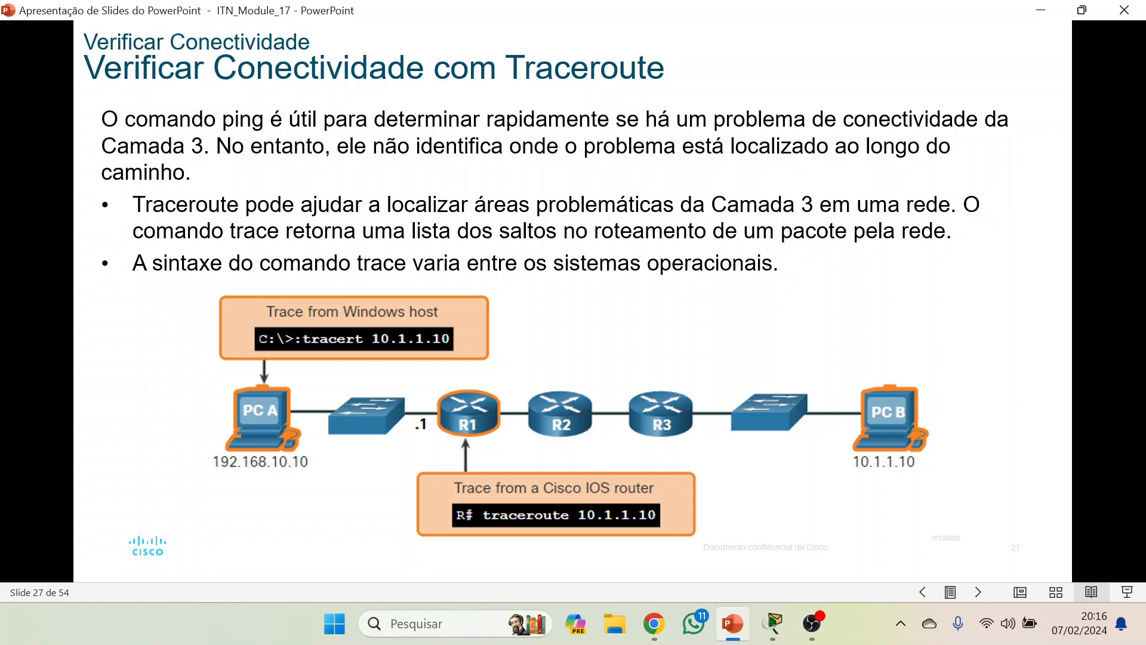
{"action": "left_click", "coordinate": [774, 623]}
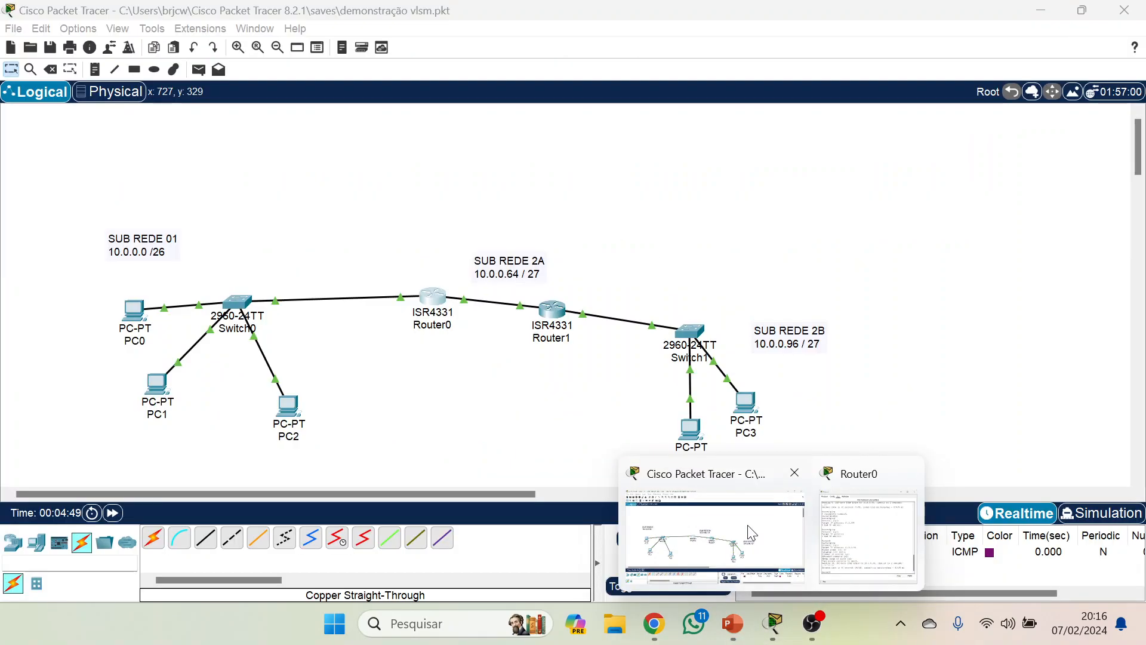
{"action": "left_click", "coordinate": [750, 530]}
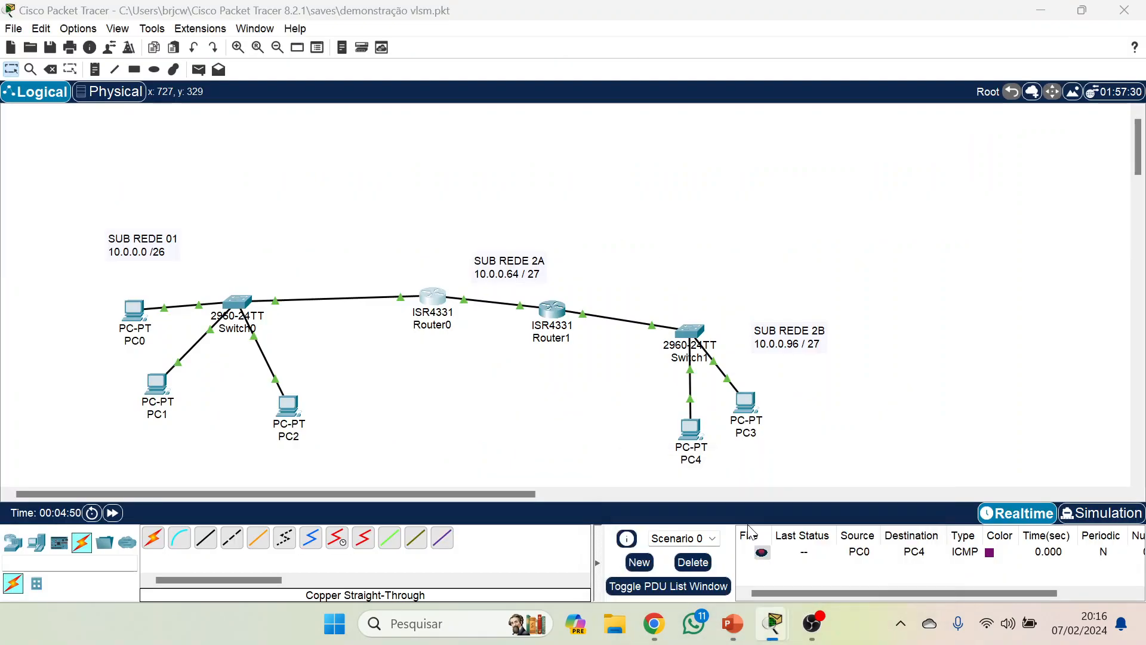
Open the Command Prompt on PC0.
{"action": "left_click", "coordinate": [134, 311]}
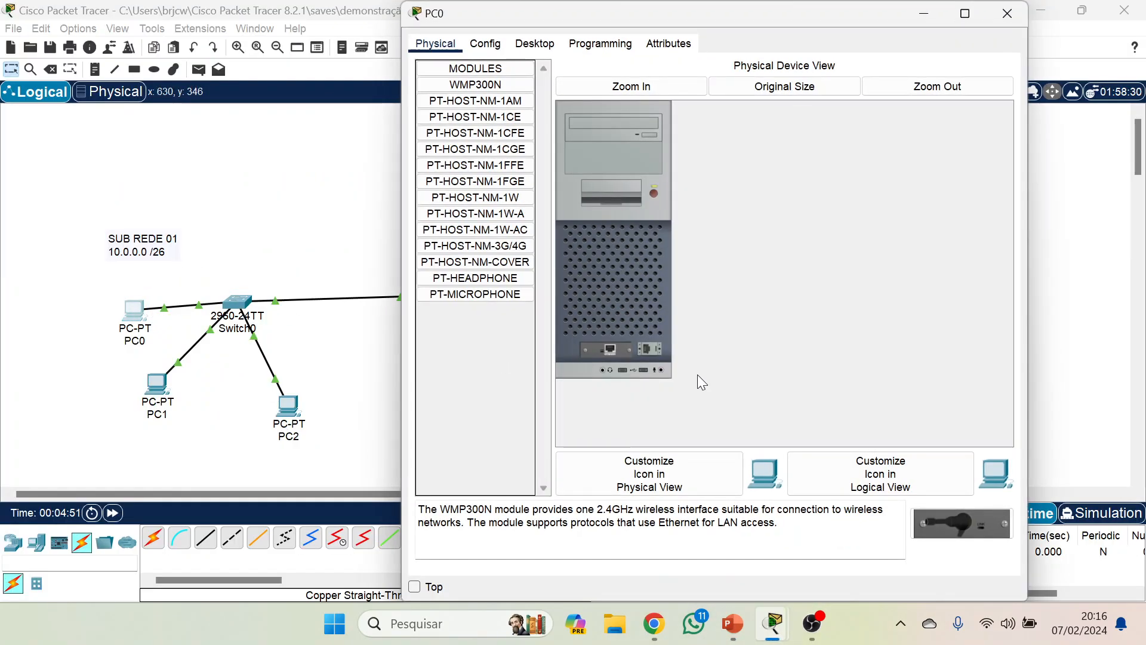
{"action": "left_click", "coordinate": [1007, 13]}
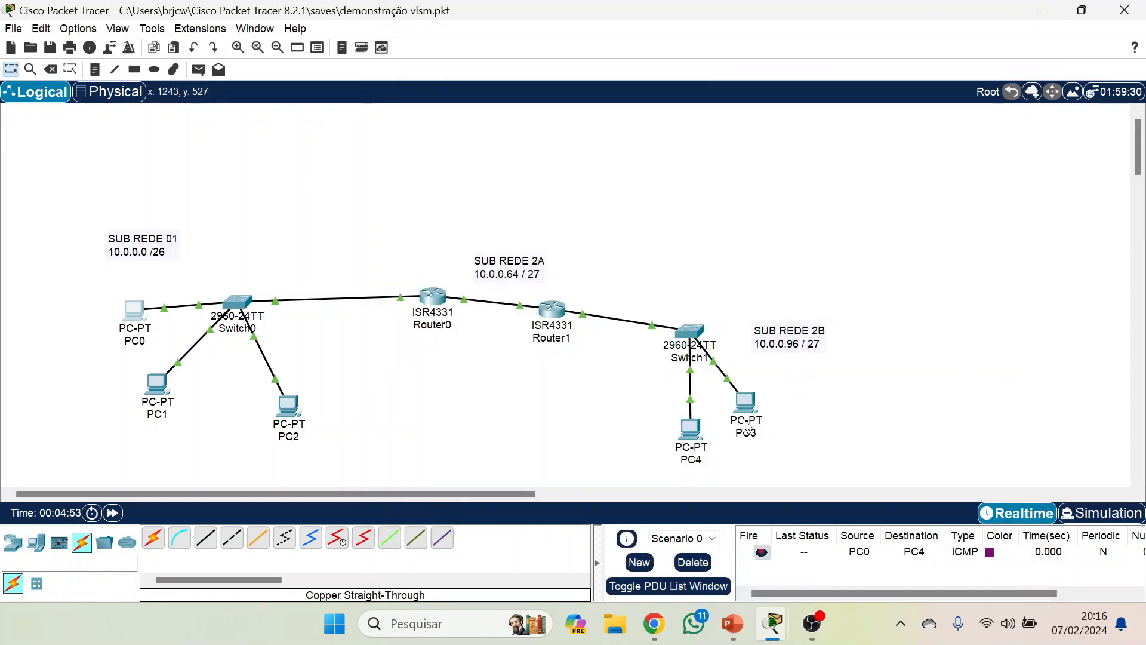
{"action": "mouse_move", "coordinate": [747, 425]}
{"action": "left_click", "coordinate": [135, 311]}
{"action": "left_click", "coordinate": [534, 44]}
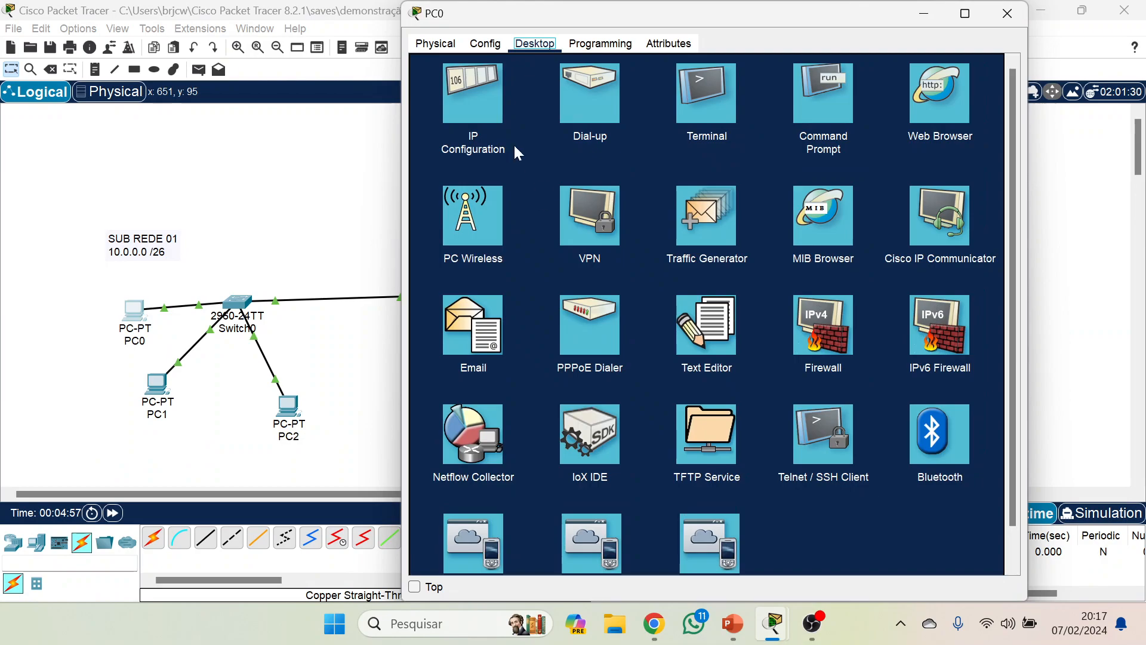
{"action": "left_click", "coordinate": [815, 95]}
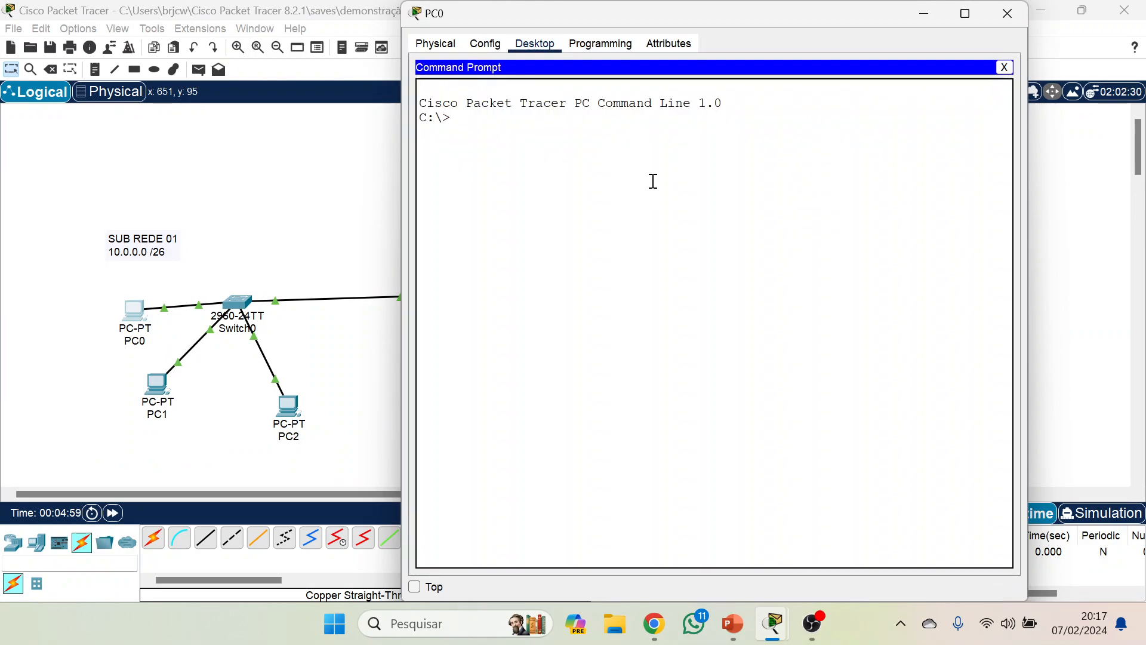
Run tracert 10.0.0.99 in PC0's Command Prompt.
{"action": "type", "text": "traceroute 10.0.0.99"}
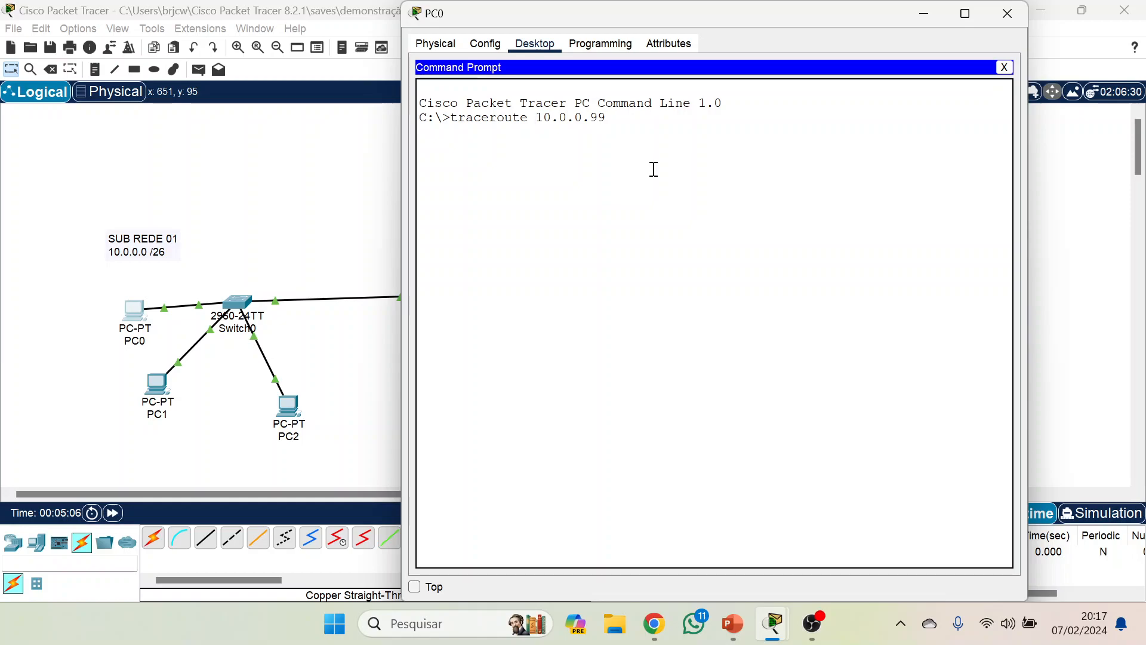
{"action": "key", "text": "Left"}
{"action": "key", "text": "Left"}
{"action": "key", "text": "Left"}
{"action": "key", "text": "Left"}
{"action": "key", "text": "Left"}
{"action": "key", "text": "Left"}
{"action": "key", "text": "Left"}
{"action": "key", "text": "BackSpace"}
{"action": "key", "text": "BackSpace"}
{"action": "key", "text": "BackSpace"}
{"action": "key", "text": "BackSpace"}
{"action": "type", "text": "t"}
{"action": "key", "text": "Return"}
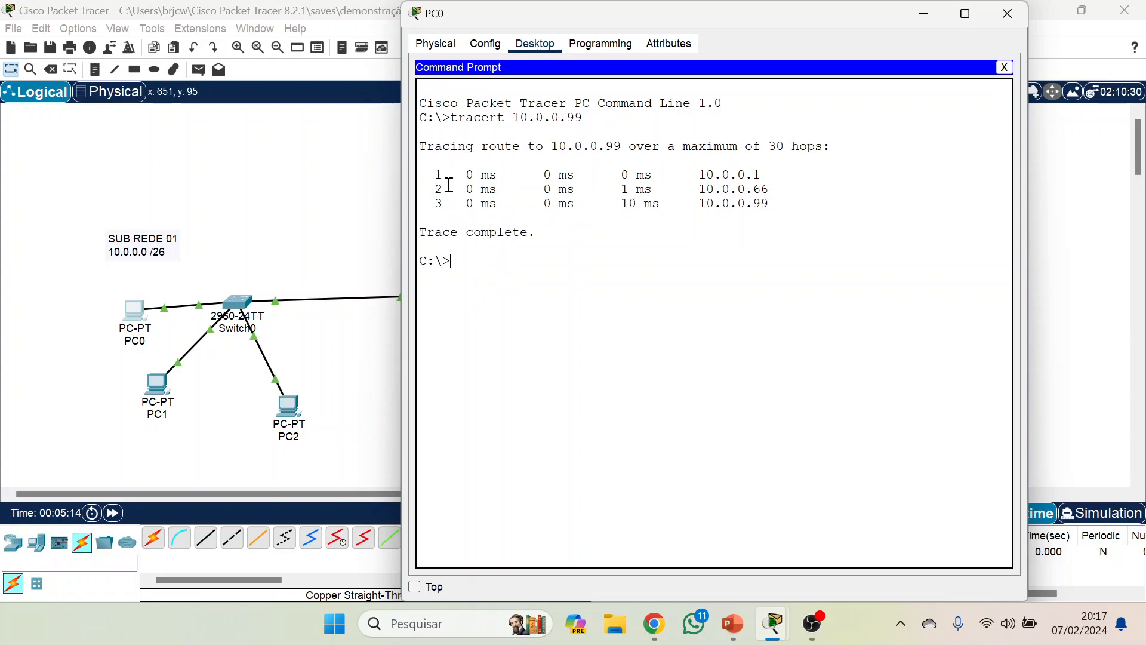
Highlight the first two hops of PC0's trace, and check the IPv4 address of GigabitEthernet0/0/0 on Router0.
{"action": "mouse_move", "coordinate": [456, 175]}
{"action": "left_mouse_down"}
{"action": "mouse_move", "coordinate": [798, 176]}
{"action": "mouse_move", "coordinate": [803, 188]}
{"action": "left_mouse_up"}
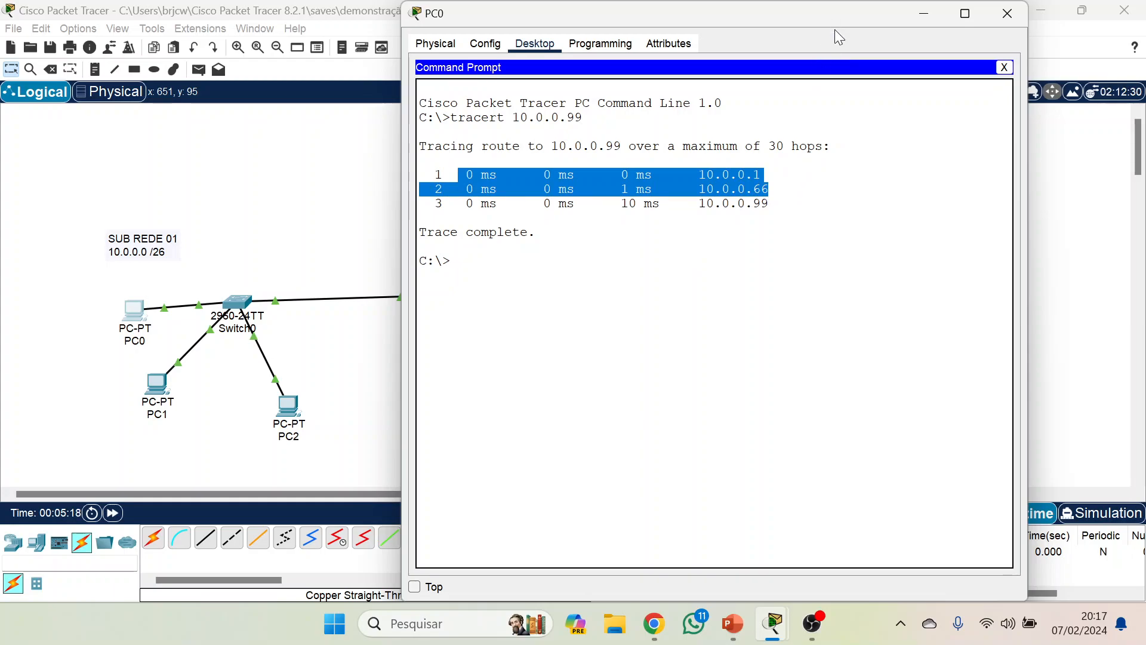
{"action": "left_click", "coordinate": [326, 236]}
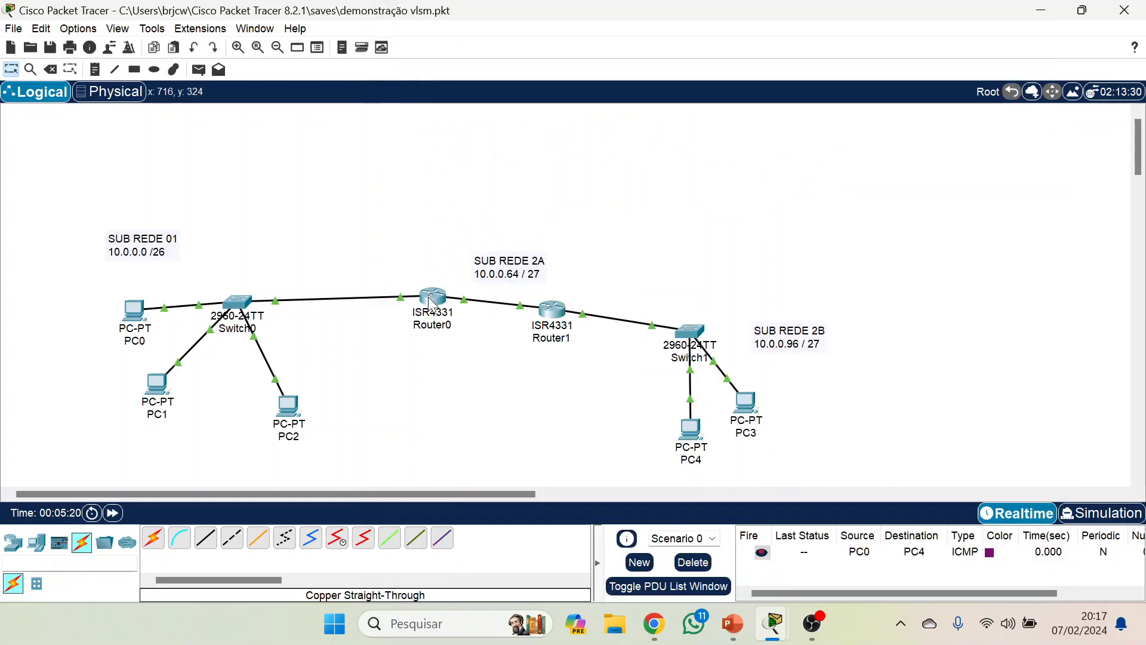
{"action": "left_click", "coordinate": [427, 296]}
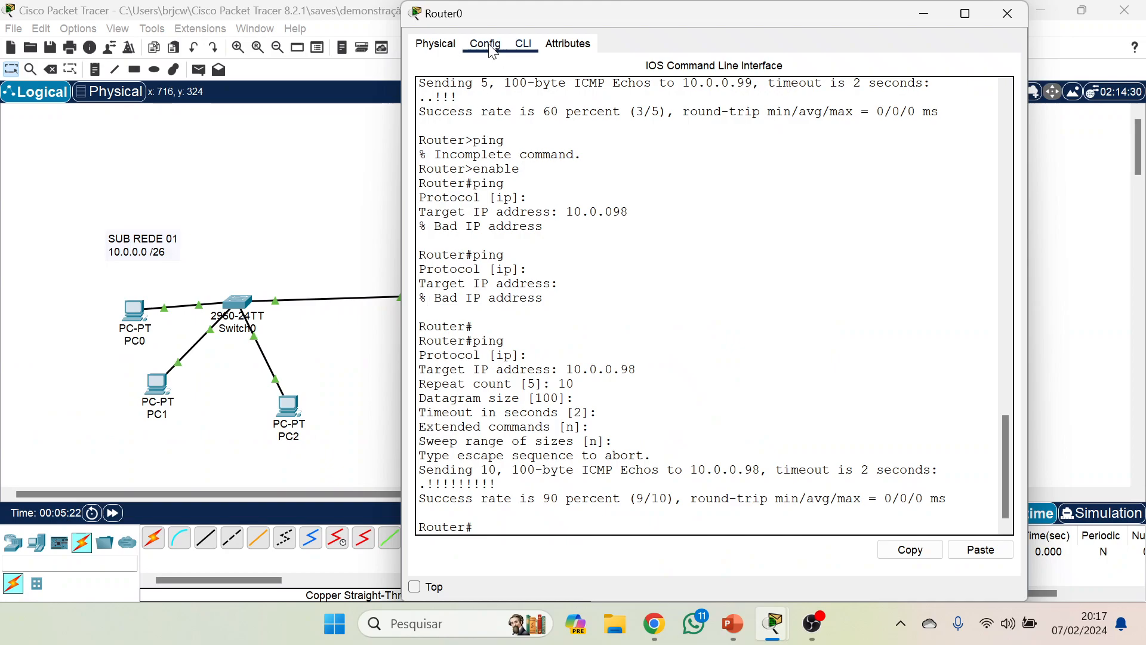
{"action": "left_click", "coordinate": [486, 43]}
{"action": "left_click", "coordinate": [496, 222]}
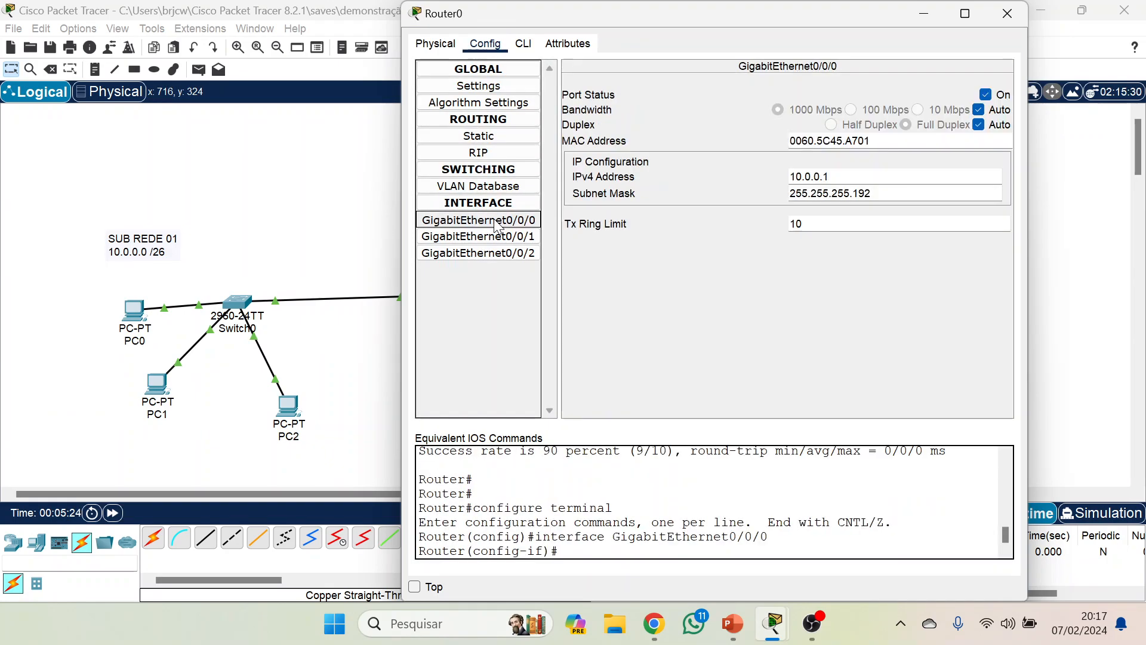
{"action": "left_click", "coordinate": [1009, 13]}
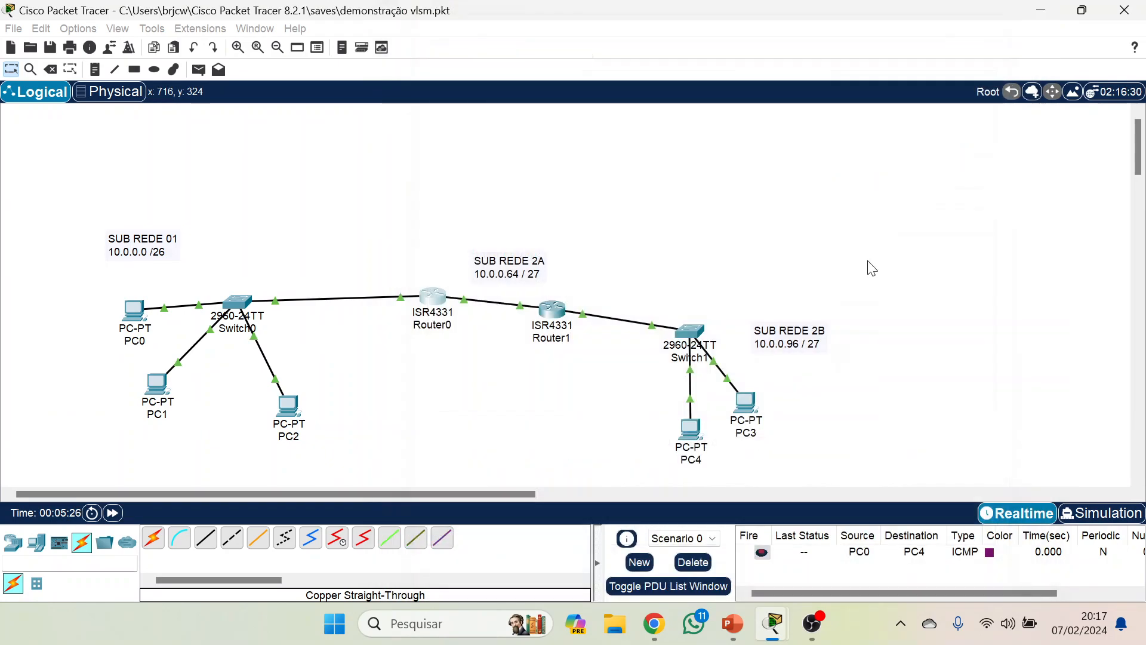
Compare the second and third hops of PC0's trace with the network, checking the IPv4 address of GigabitEthernet0/0/0 on Router1.
{"action": "mouse_move", "coordinate": [767, 614]}
{"action": "left_click", "coordinate": [865, 531]}
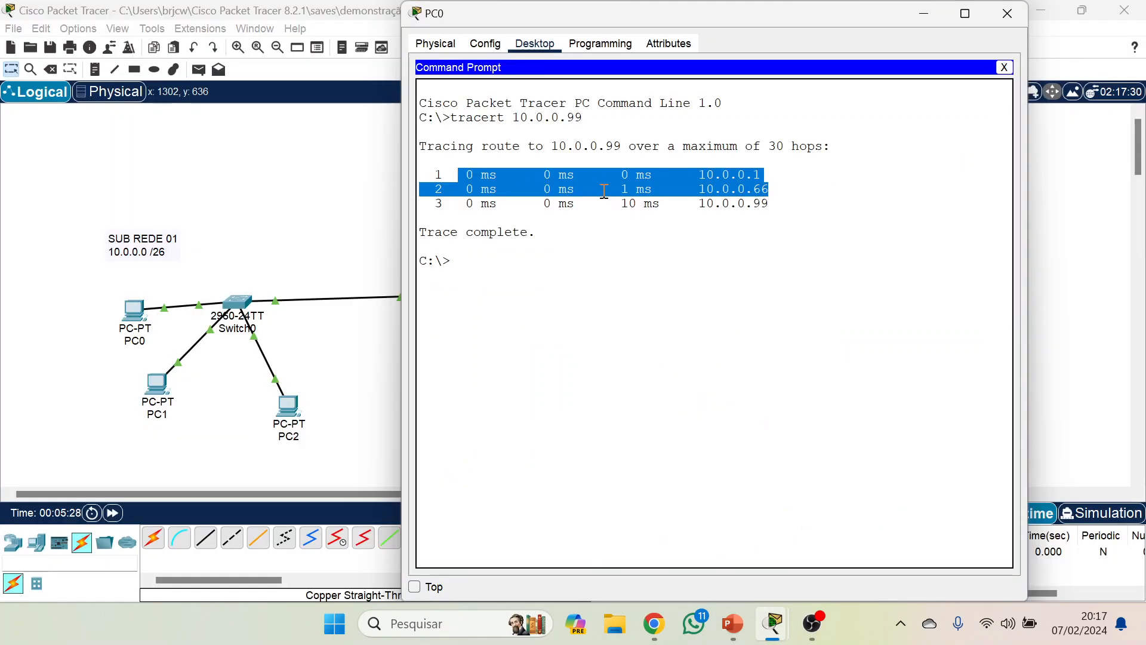
{"action": "left_click", "coordinate": [231, 196]}
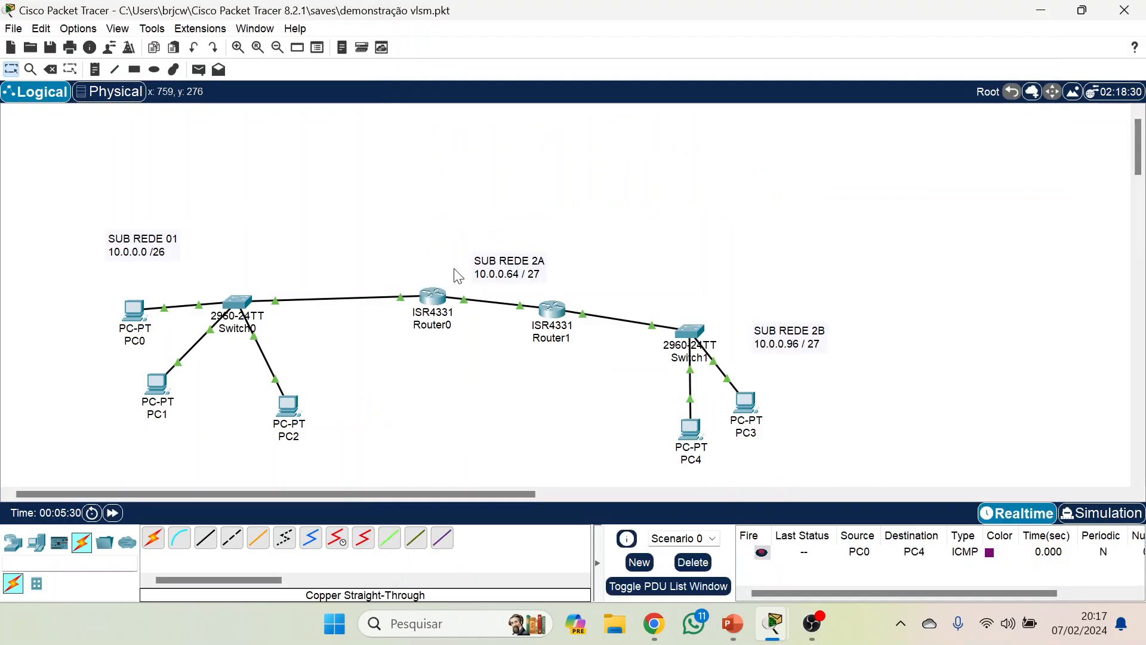
{"action": "left_click", "coordinate": [547, 311]}
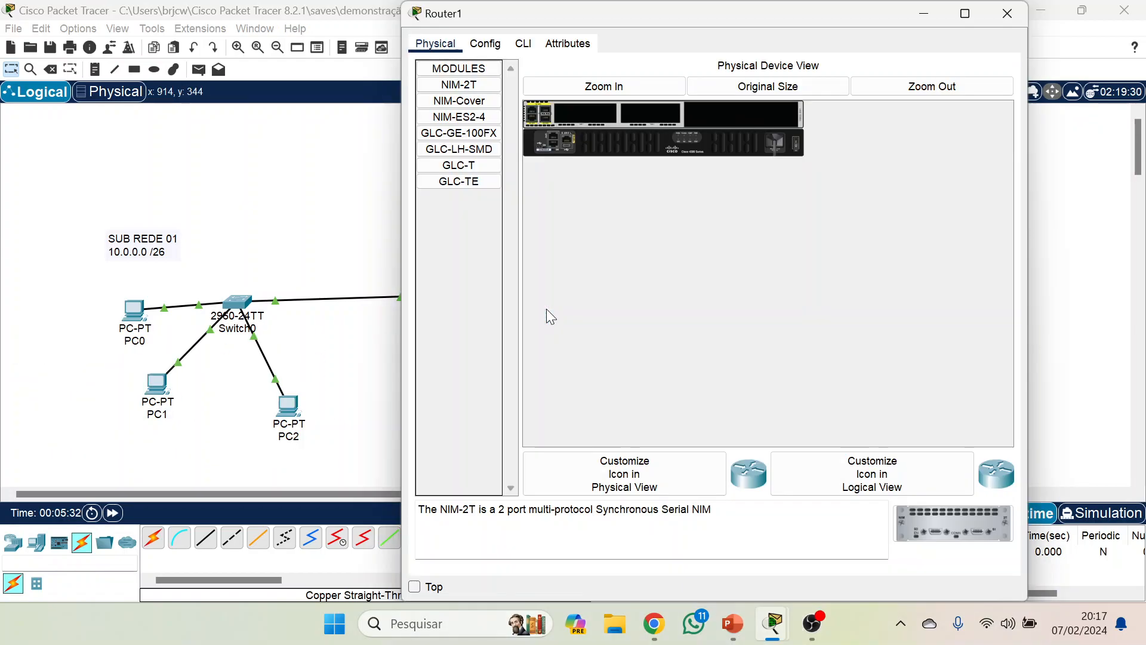
{"action": "left_click", "coordinate": [485, 45]}
{"action": "left_click", "coordinate": [478, 220]}
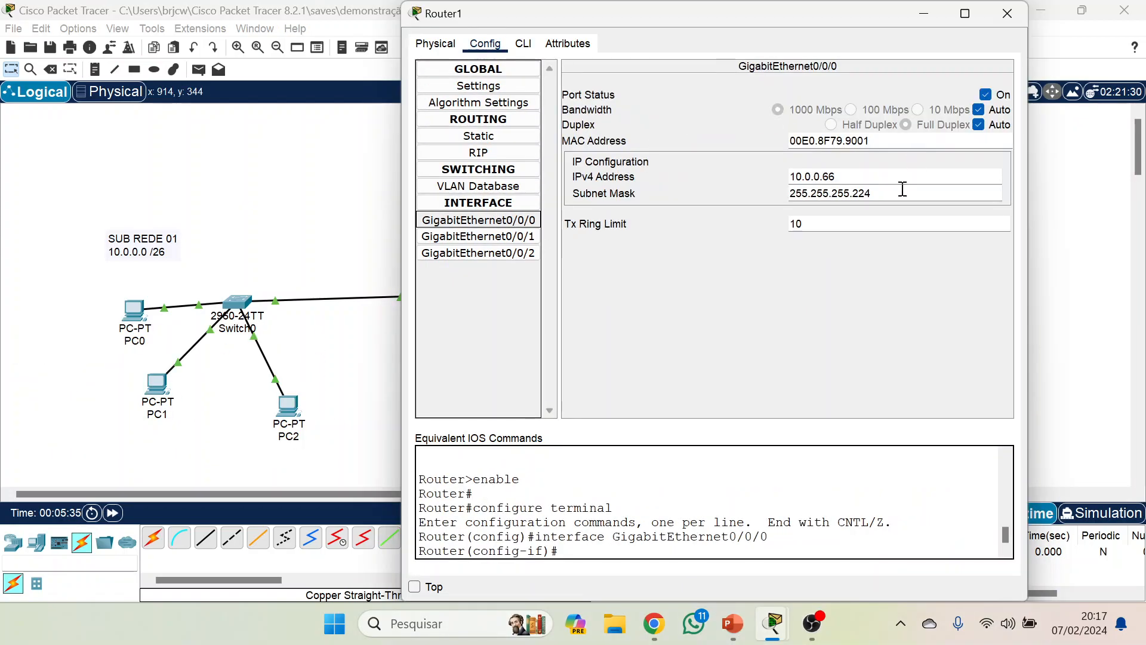
{"action": "left_click", "coordinate": [1014, 15]}
{"action": "mouse_move", "coordinate": [773, 624]}
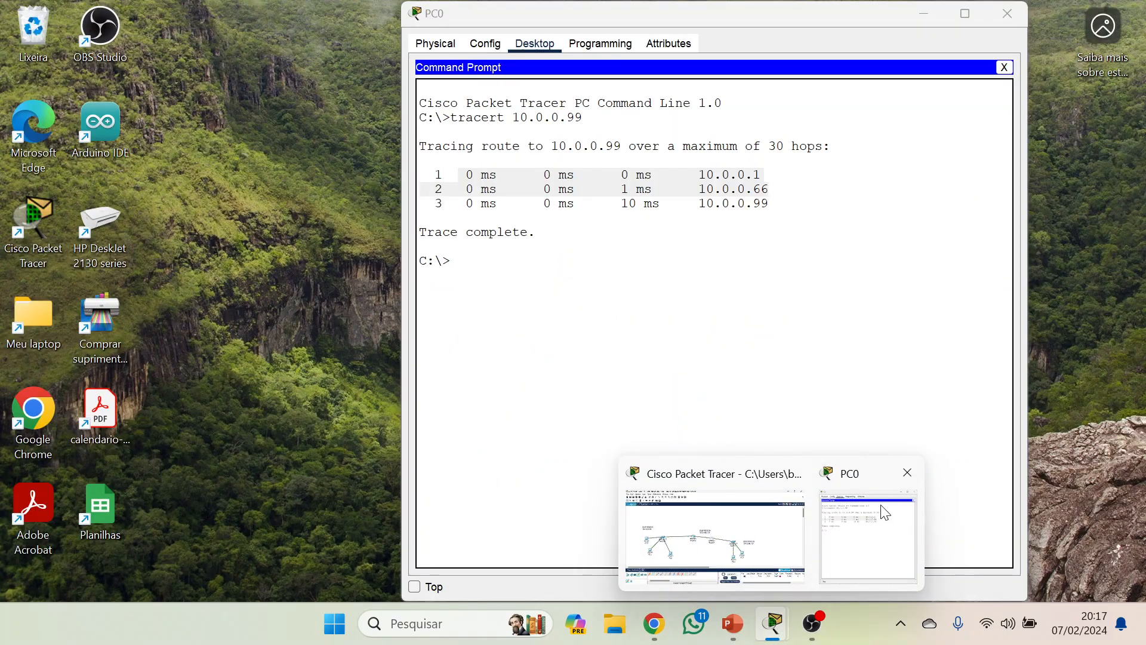
{"action": "left_click", "coordinate": [885, 512]}
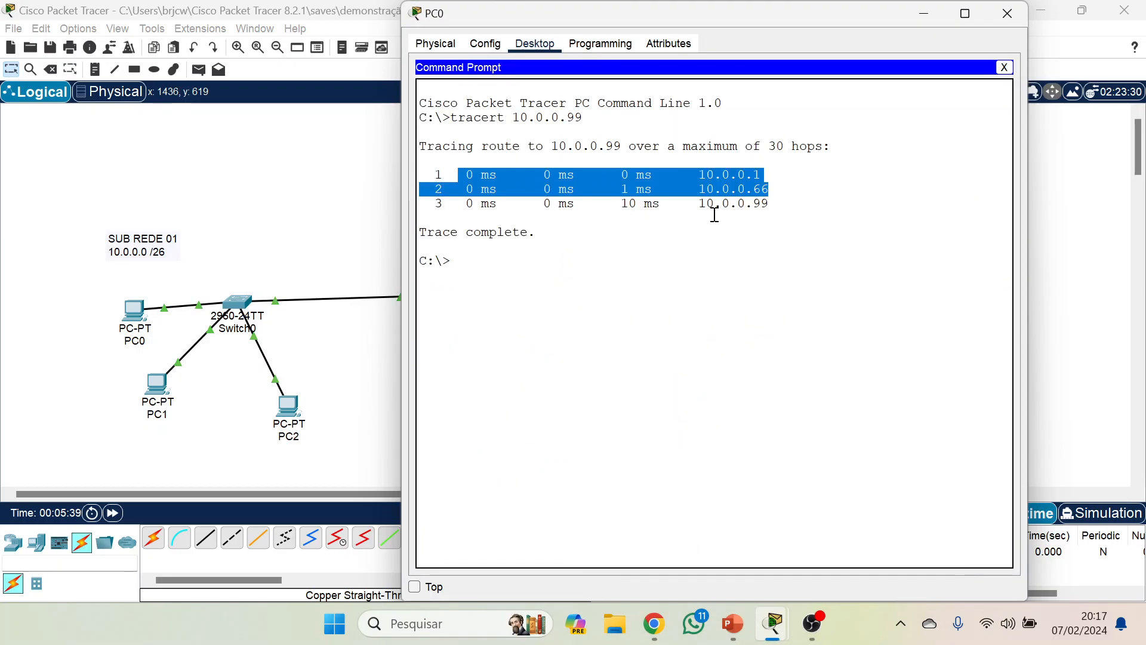
{"action": "left_click", "coordinate": [1071, 219]}
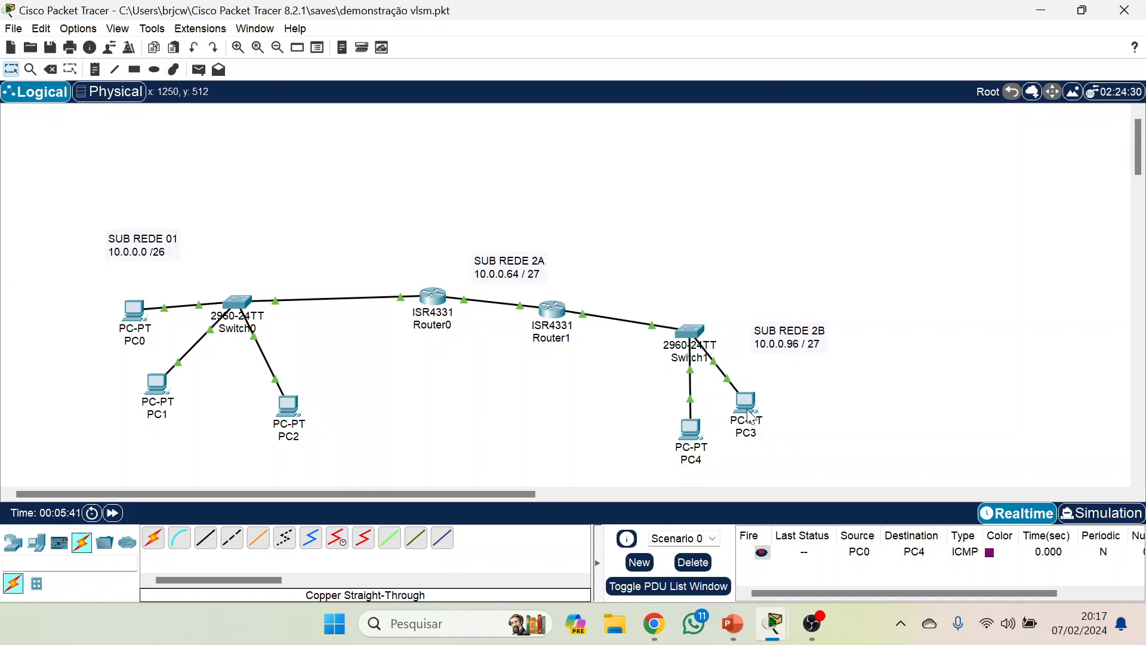
Turn off the GigabitEthernet0/0/1 port on Router1 and return to the logical topology.
{"action": "left_click", "coordinate": [554, 321]}
{"action": "left_click", "coordinate": [478, 236]}
{"action": "left_click", "coordinate": [985, 95]}
{"action": "left_click", "coordinate": [1007, 14]}
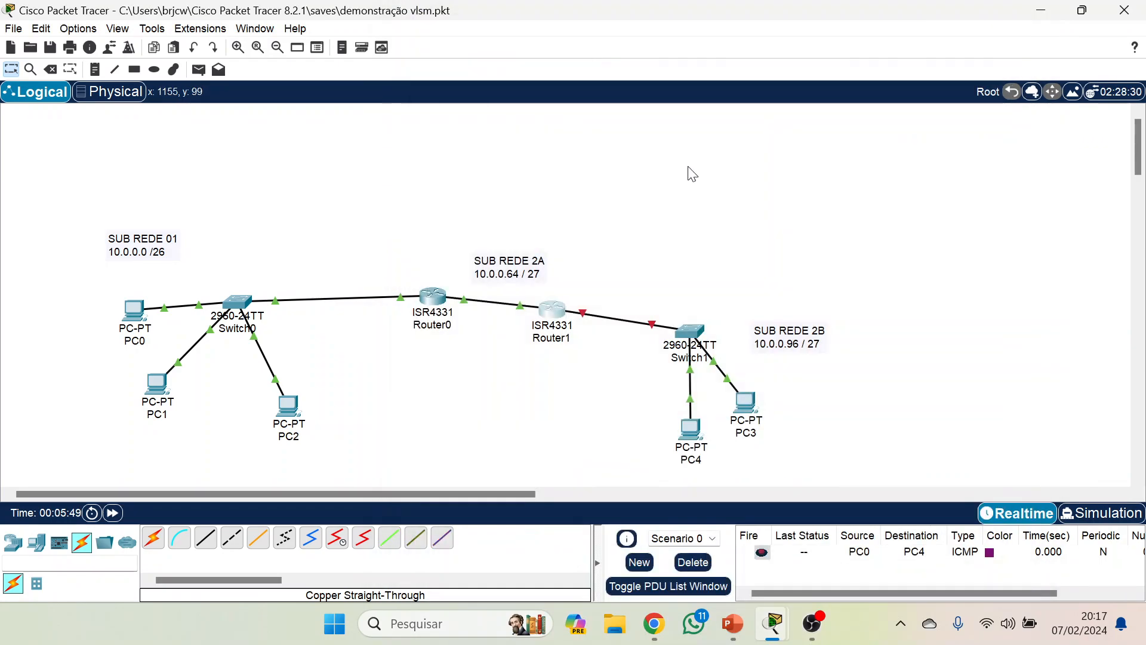
{"action": "left_click_drag", "start_coordinate": [622, 154], "coordinate": [647, 421]}
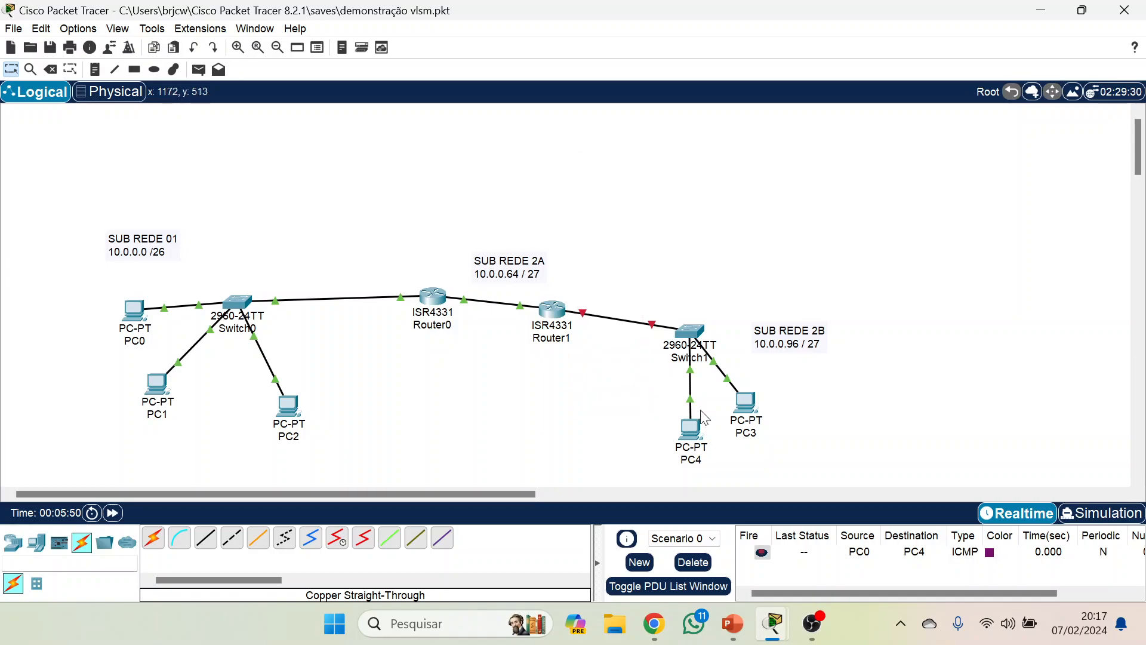
Repeat the trace to 10.0.0.99 from PC0 and move its window to compare the hops with the topology.
{"action": "left_click", "coordinate": [134, 310]}
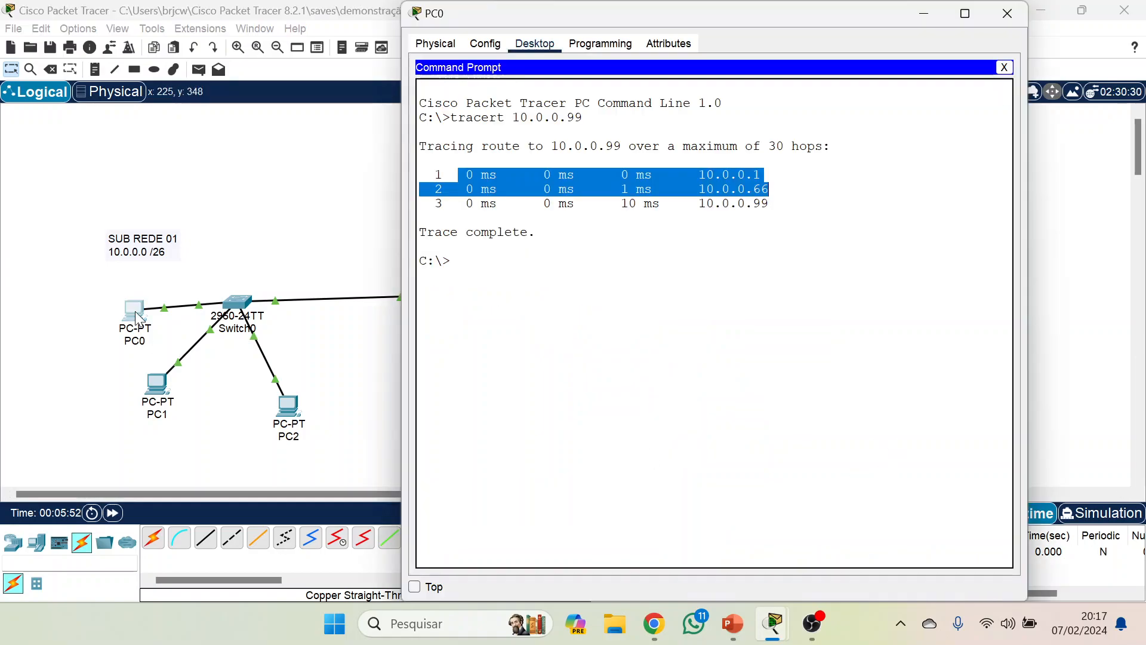
{"action": "key", "text": "Up"}
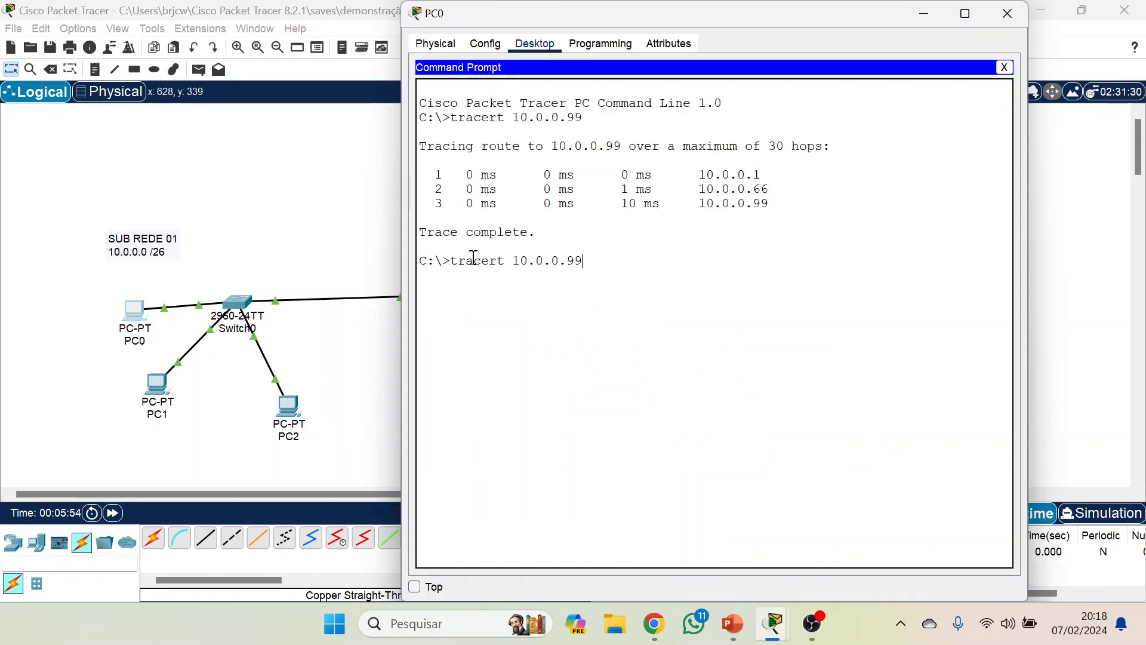
{"action": "key", "text": "Return"}
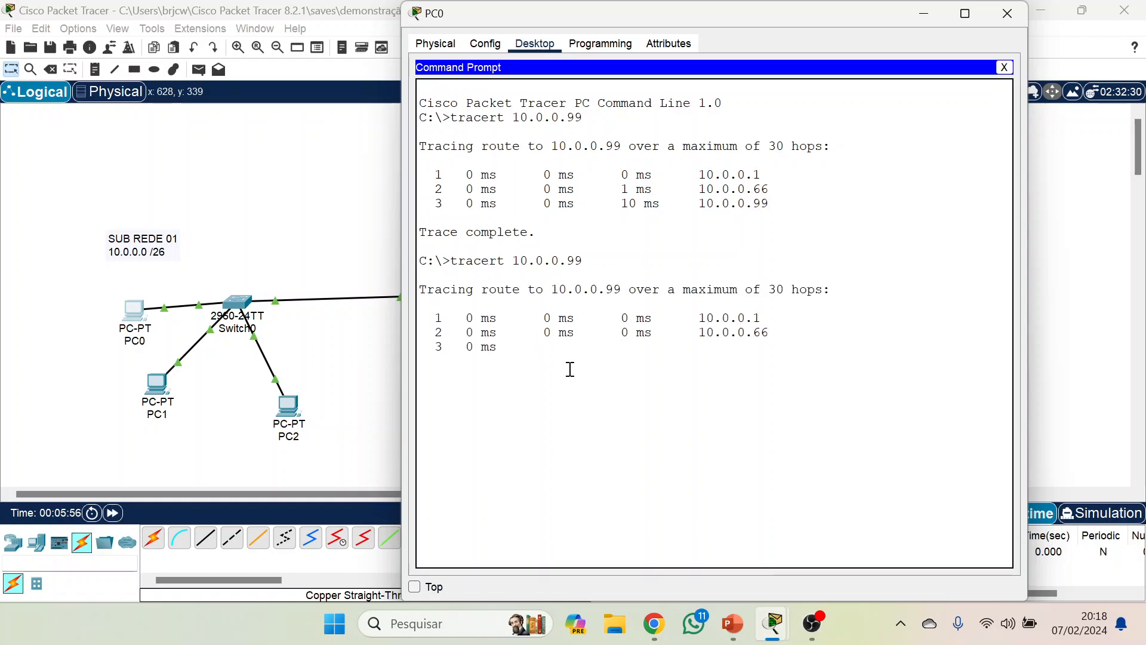
{"action": "left_click_drag", "start_coordinate": [810, 13], "coordinate": [825, 371]}
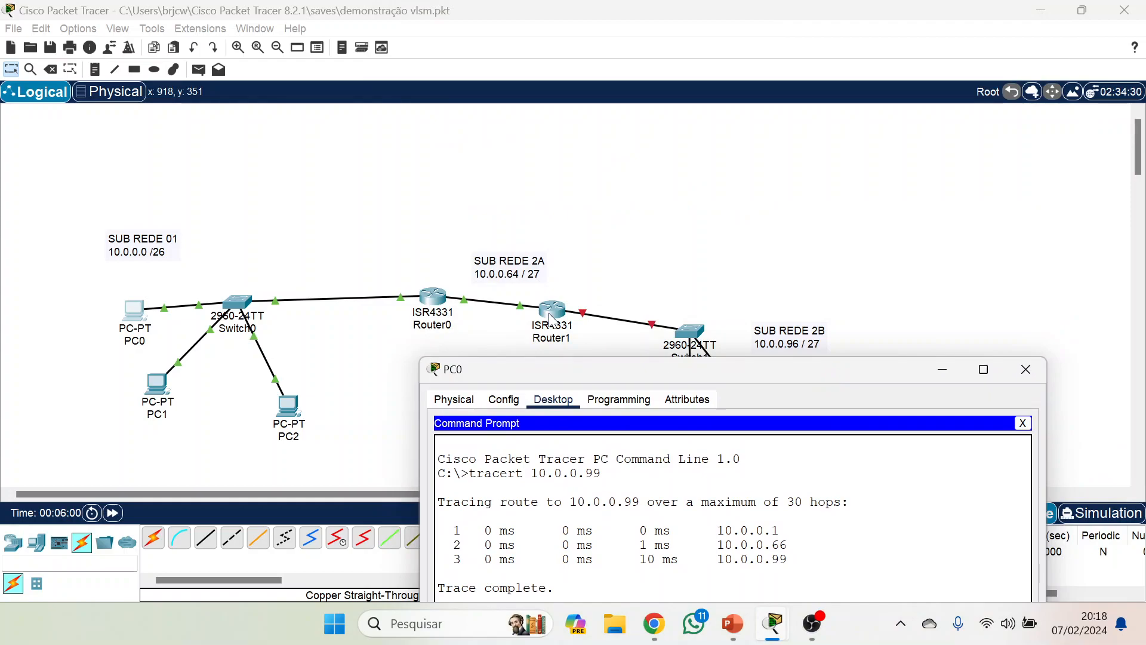
{"action": "left_click_drag", "start_coordinate": [683, 358], "coordinate": [693, 162]}
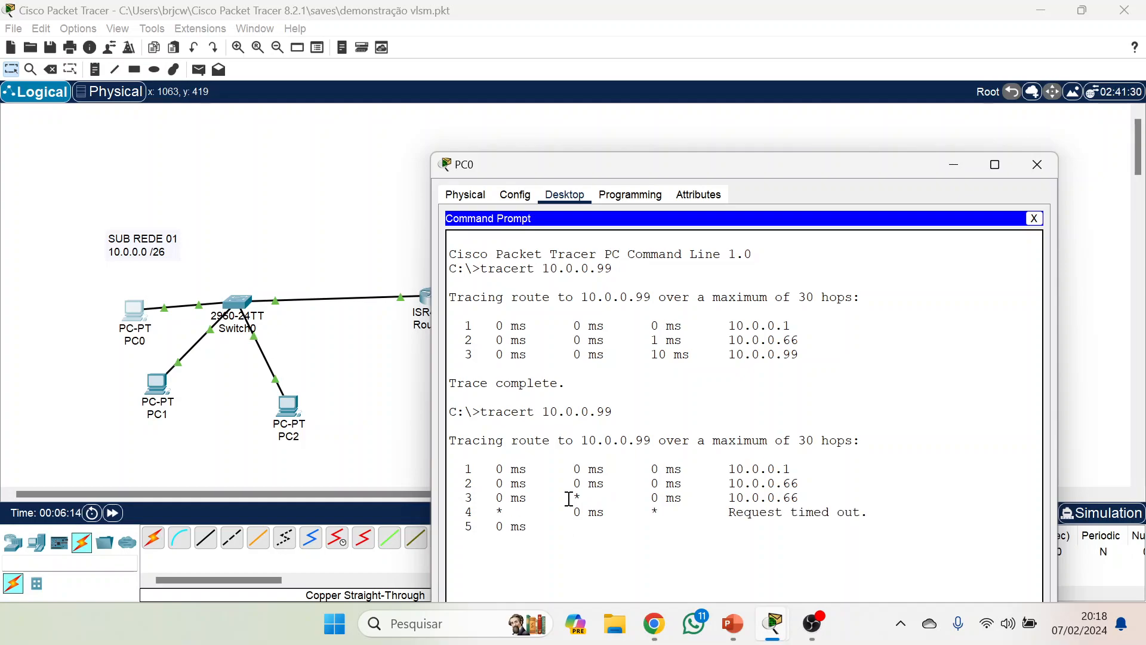
{"action": "left_click_drag", "start_coordinate": [818, 168], "coordinate": [737, 422]}
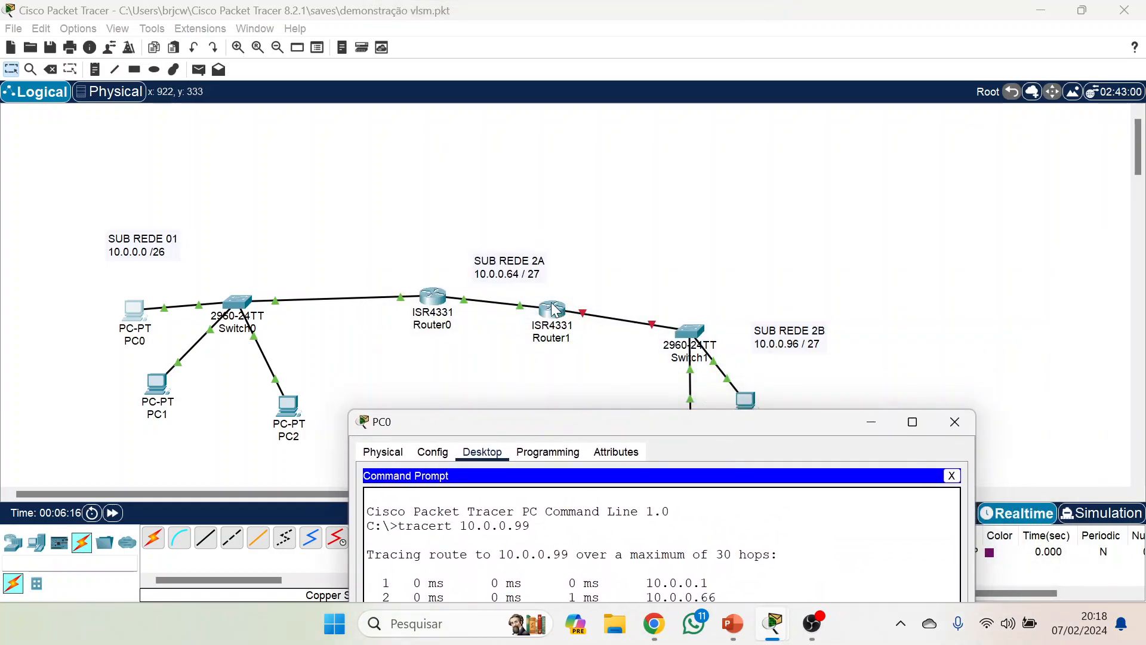
Open the command line of Router0 and exit interface configuration mode.
{"action": "left_click", "coordinate": [436, 297]}
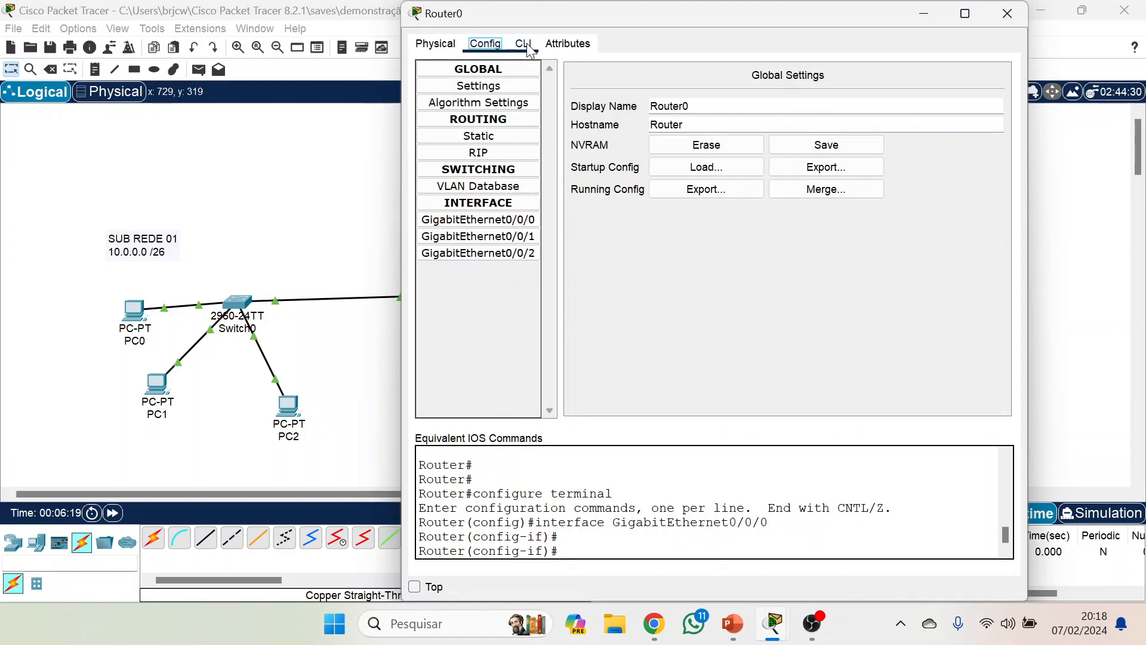
{"action": "left_click", "coordinate": [527, 43]}
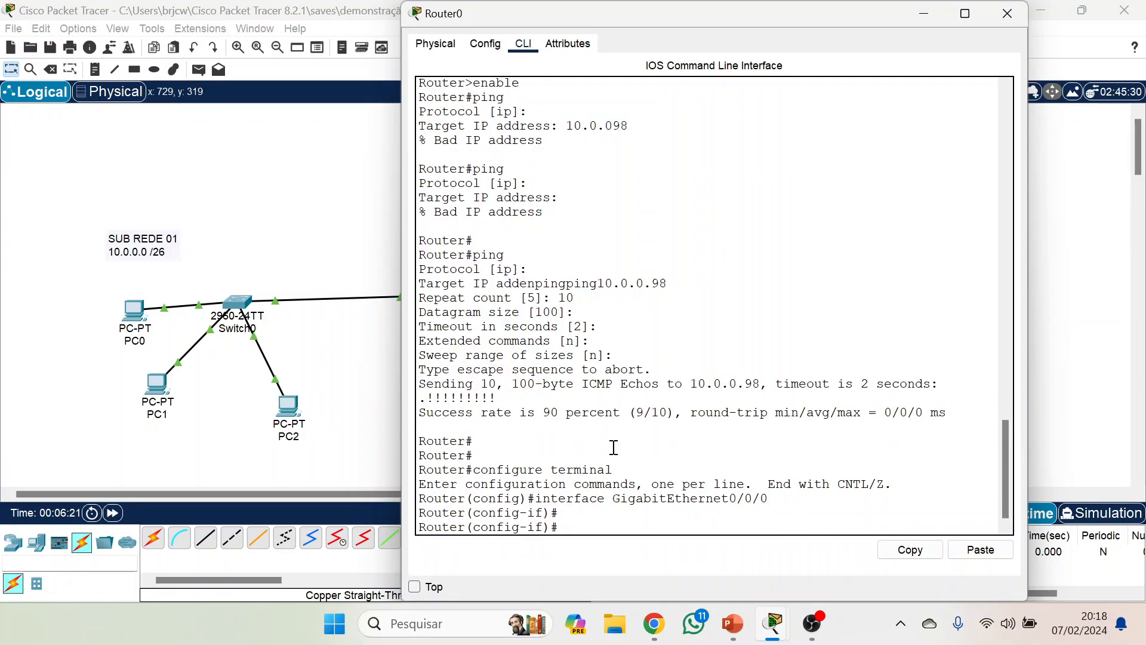
{"action": "type", "text": "exit"}
{"action": "key", "text": "Return"}
{"action": "type", "text": "er(config)#e"}
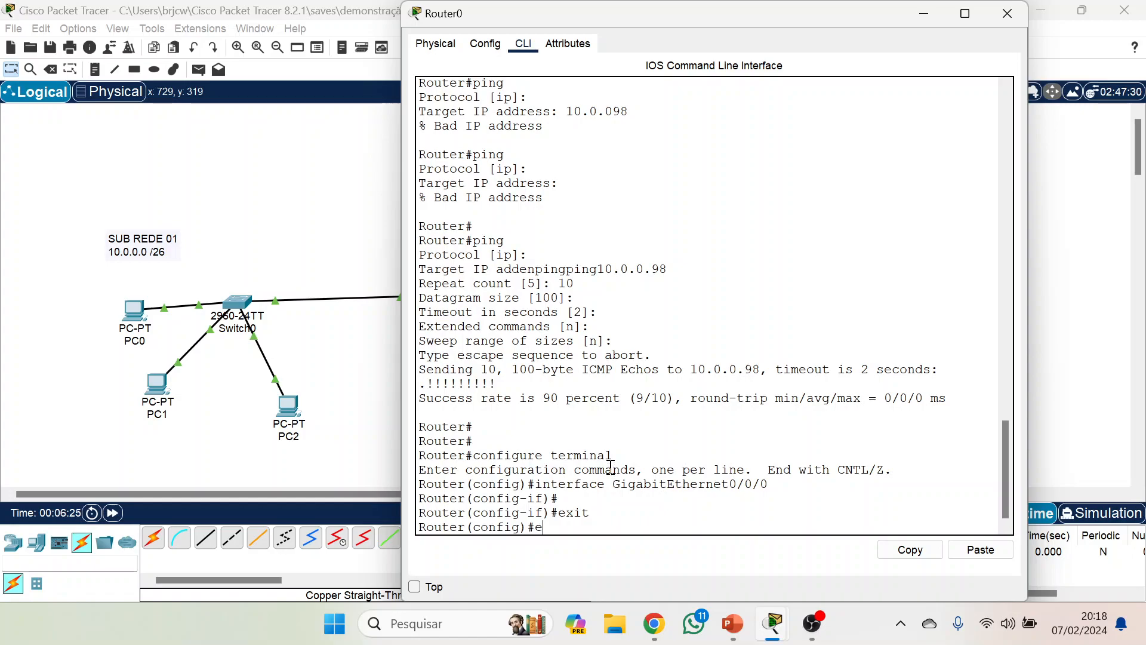
{"action": "type", "text": "tra"}
{"action": "key", "text": "Tab"}
{"action": "type", "text": "c"}
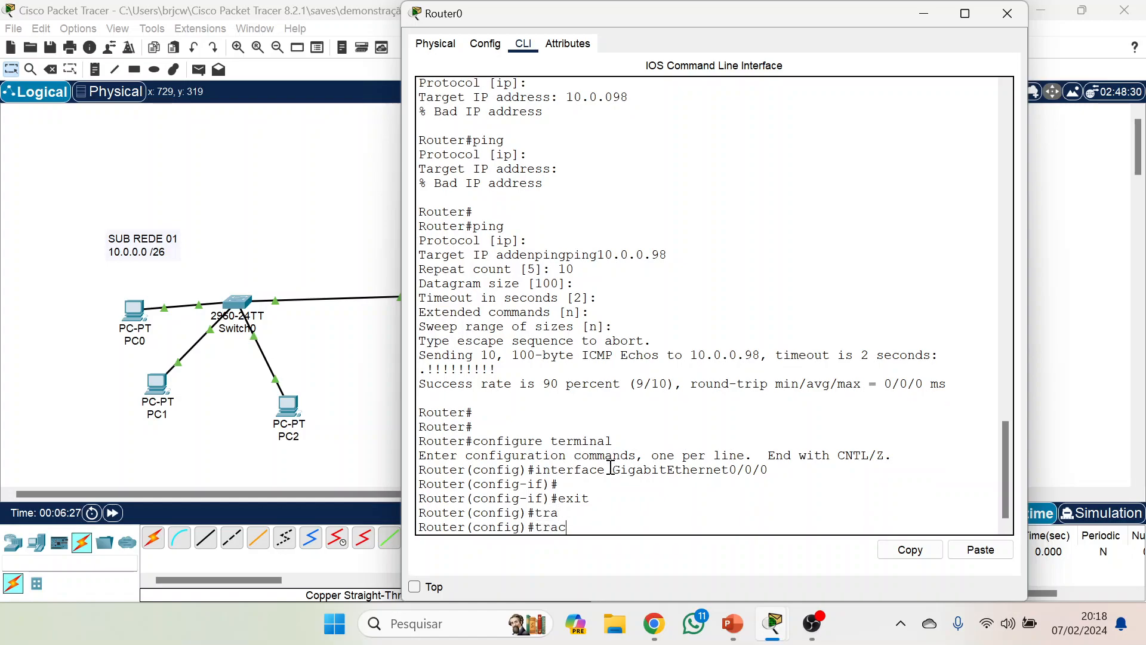
{"action": "type", "text": "e"}
{"action": "key", "text": "Tab"}
{"action": "key", "text": "BackSpace"}
{"action": "key", "text": "BackSpace"}
{"action": "key", "text": "BackSpace"}
{"action": "key", "text": "BackSpace"}
Exit Router0's global configuration mode, run traceroute 10.0.0.99 from privileged mode, and shift the window to view the topology.
{"action": "type", "text": "exi"}
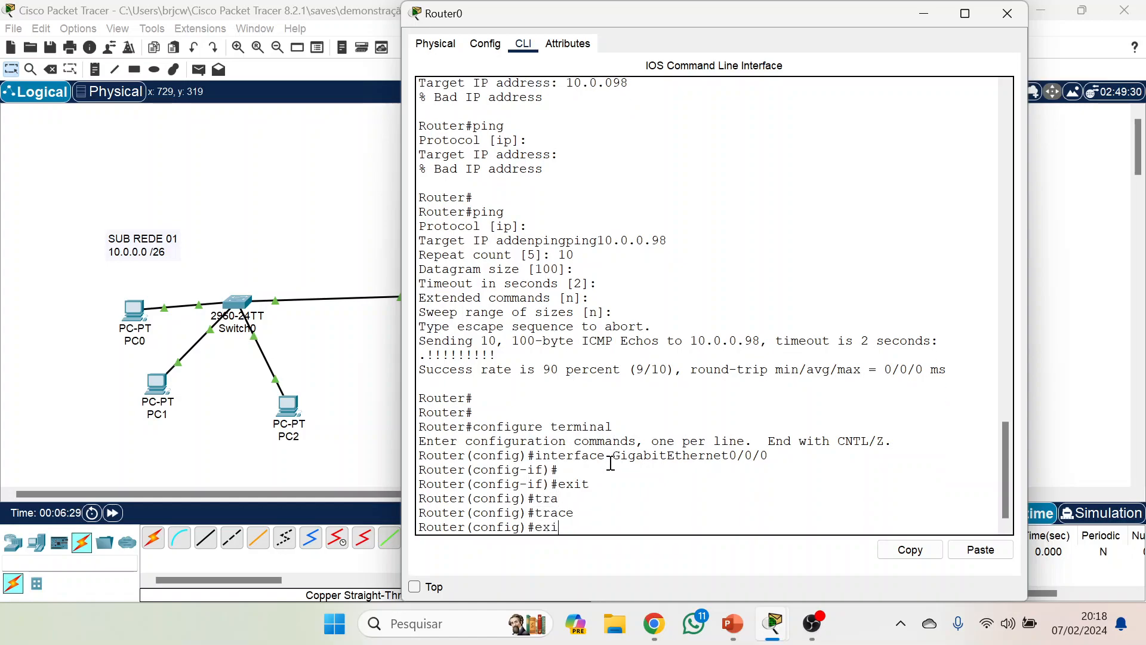
{"action": "type", "text": "t"}
{"action": "key", "text": "Return"}
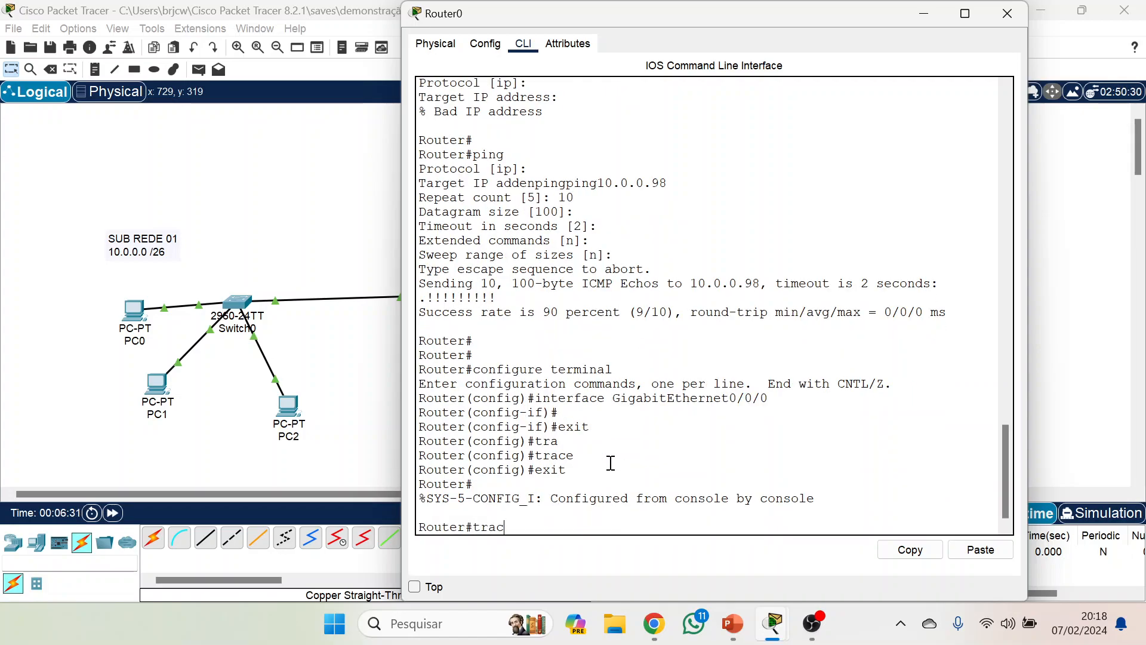
{"action": "type", "text": "trac"}
{"action": "key", "text": "Tab"}
{"action": "type", "text": "10."}
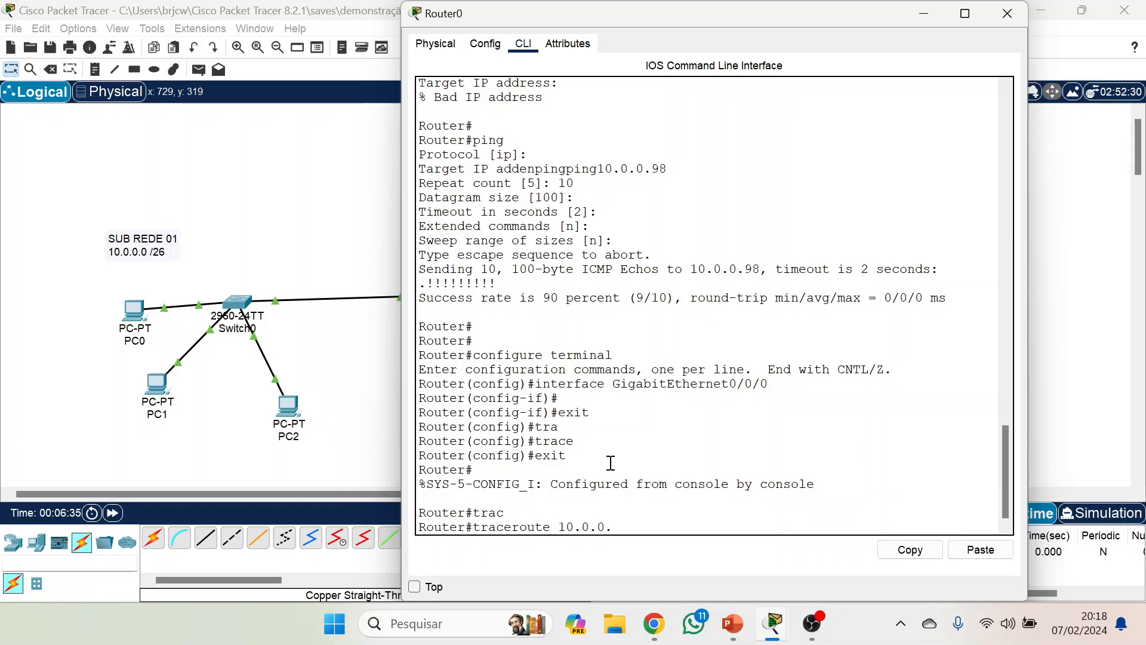
{"action": "type", "text": "0.0.99"}
{"action": "key", "text": "Return"}
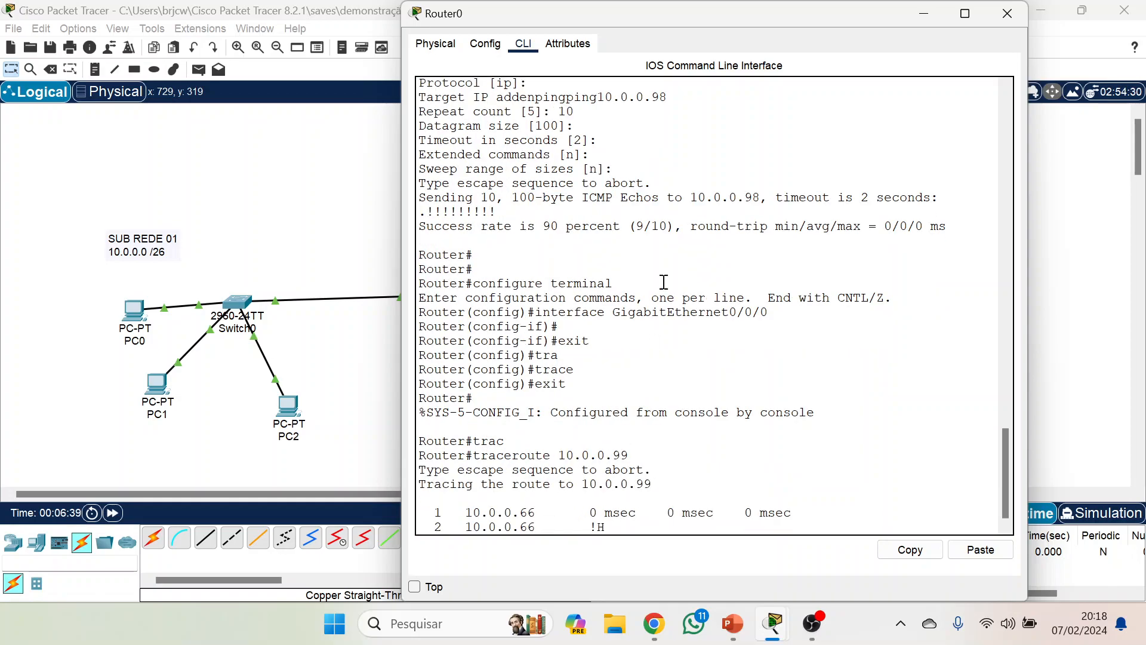
{"action": "left_click_drag", "start_coordinate": [743, 21], "coordinate": [703, 128]}
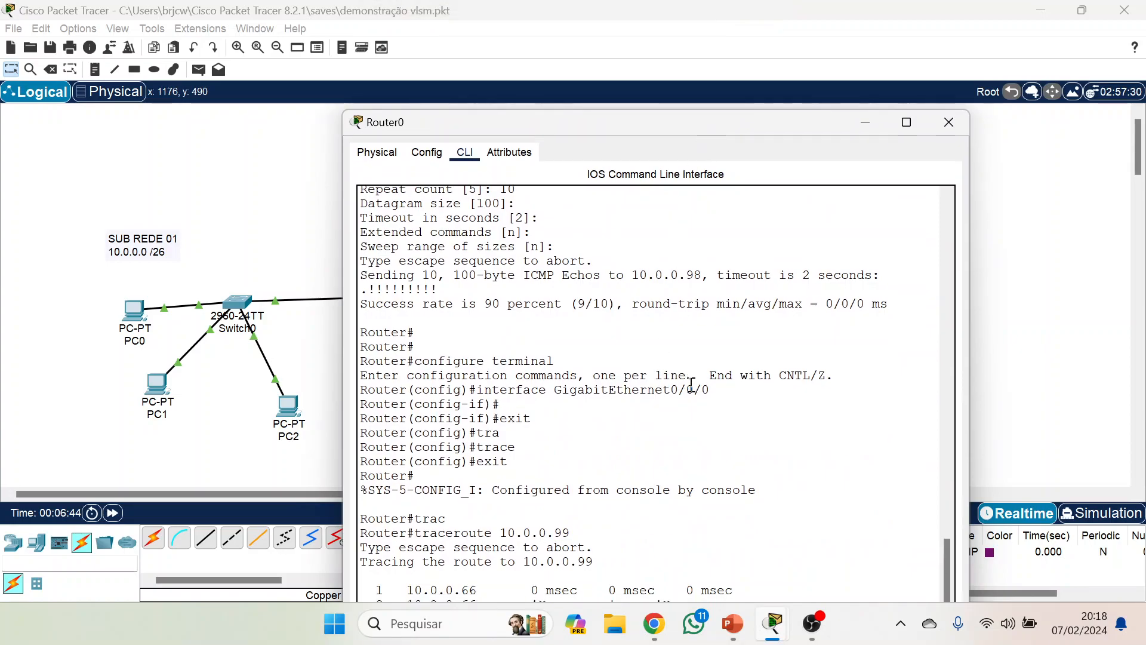
Review Router0's trace output, close its window, and turn Router1's GigabitEthernet0/0/1 port back on.
{"action": "left_click_drag", "start_coordinate": [774, 127], "coordinate": [773, 89]}
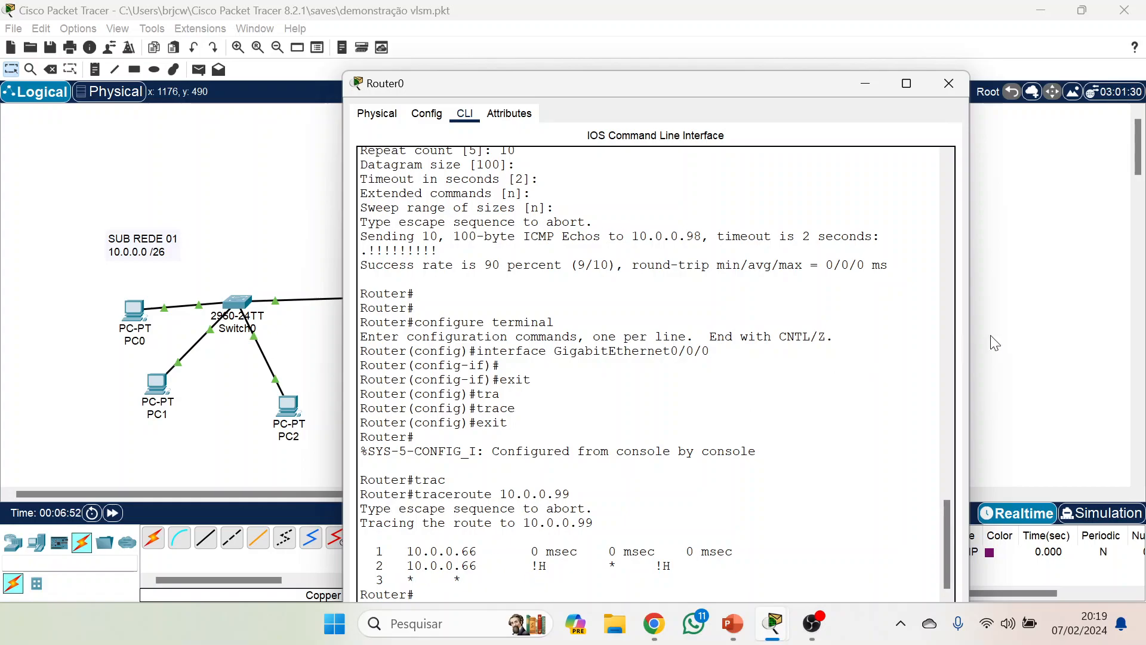
{"action": "left_click", "coordinate": [949, 83]}
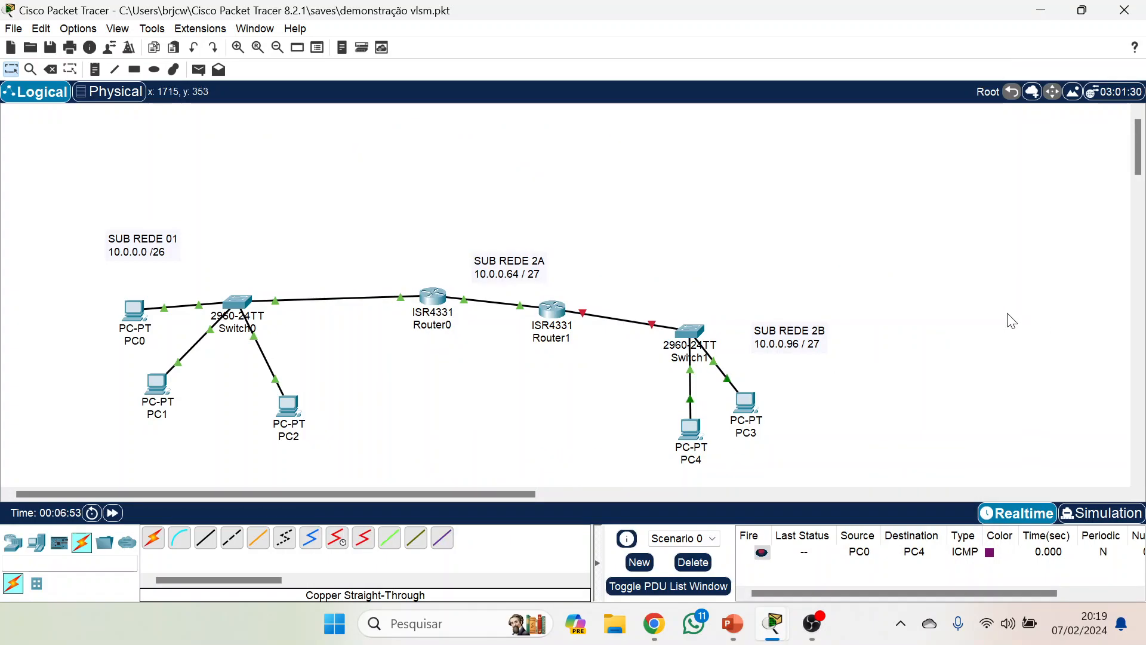
{"action": "left_click", "coordinate": [561, 316]}
{"action": "left_click", "coordinate": [508, 235]}
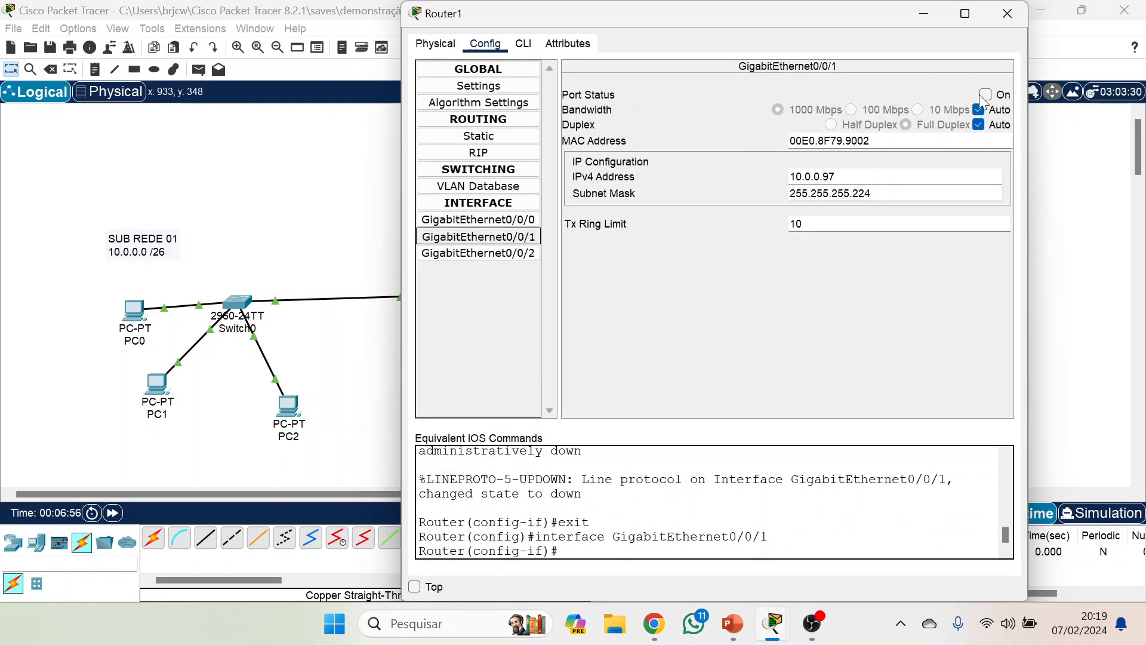
{"action": "left_click", "coordinate": [986, 94]}
{"action": "left_click", "coordinate": [1006, 14]}
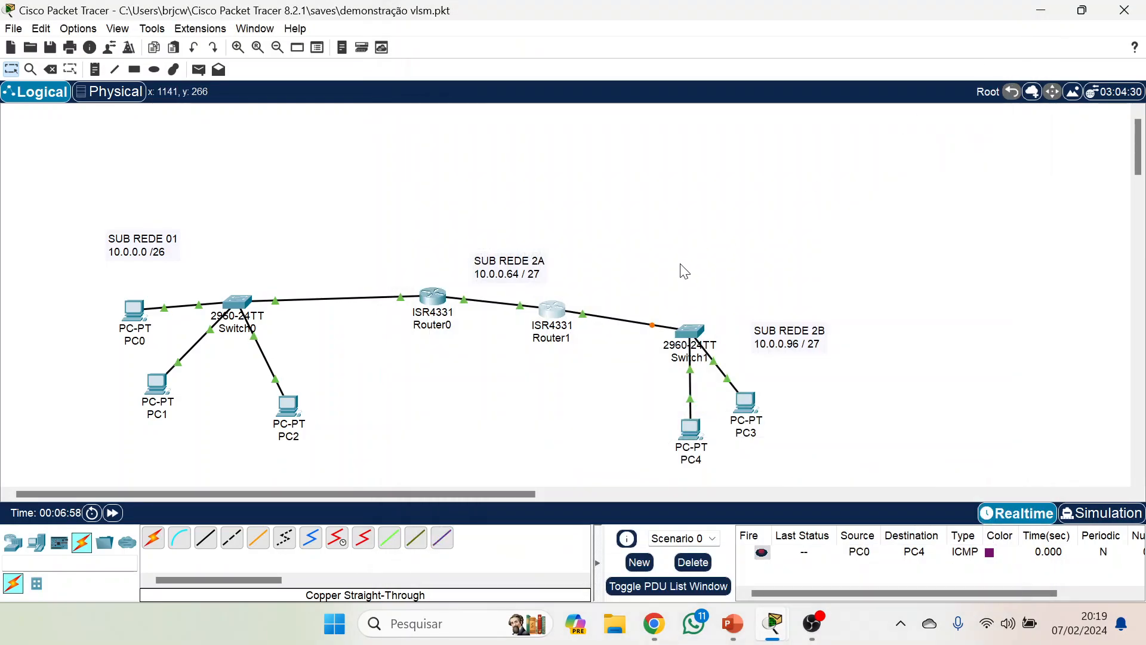
Reopen Router0's command line and repeat traceroute 10.0.0.99, shifting the window to show the output.
{"action": "left_click", "coordinate": [433, 300]}
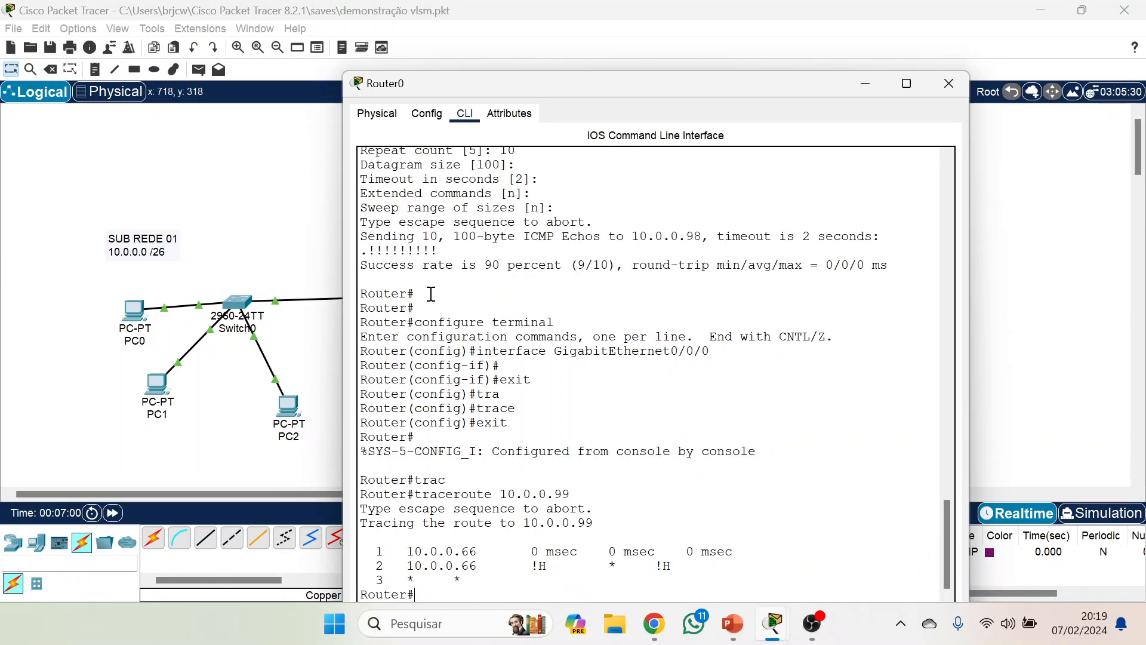
{"action": "key", "text": "Up"}
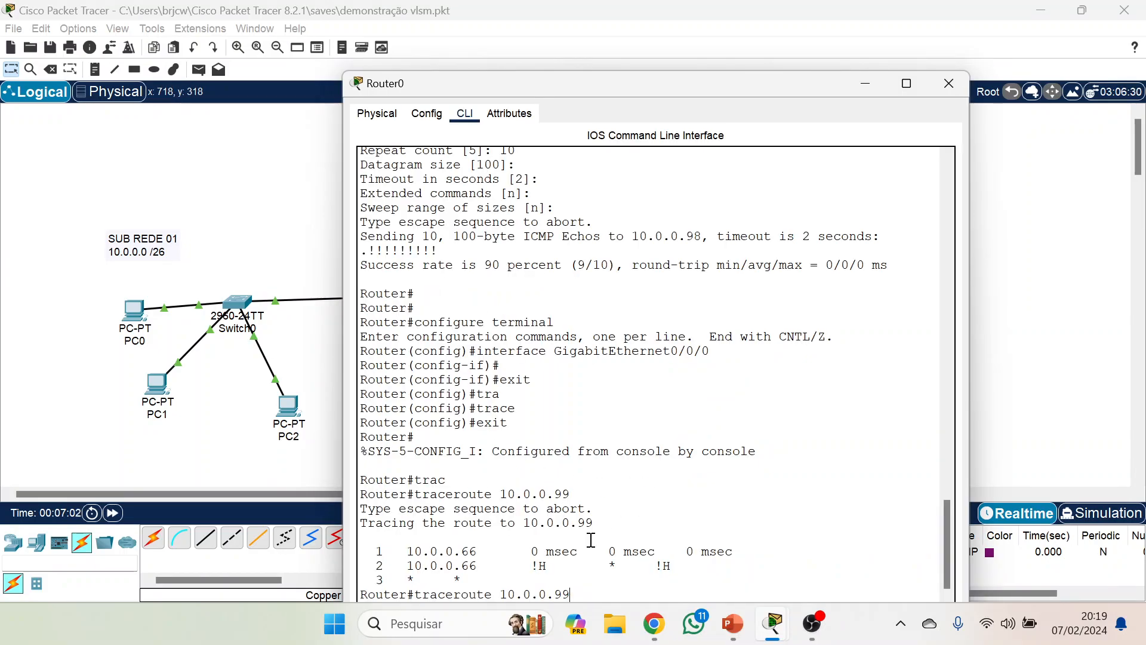
{"action": "key", "text": "Return"}
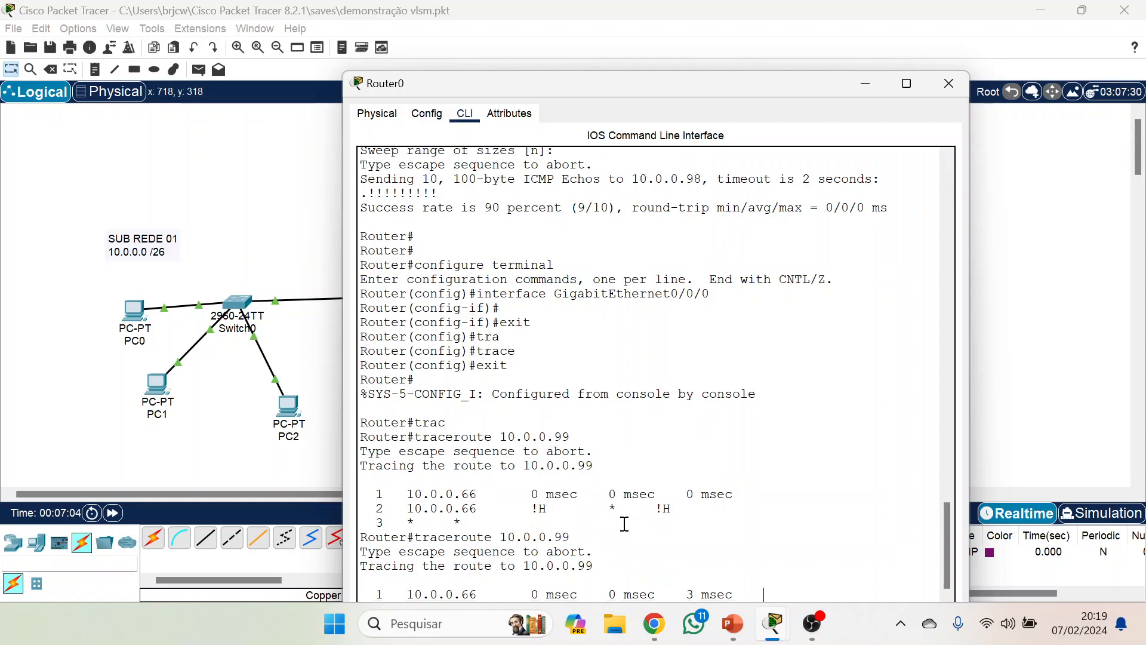
{"action": "left_click_drag", "start_coordinate": [784, 86], "coordinate": [778, 33]}
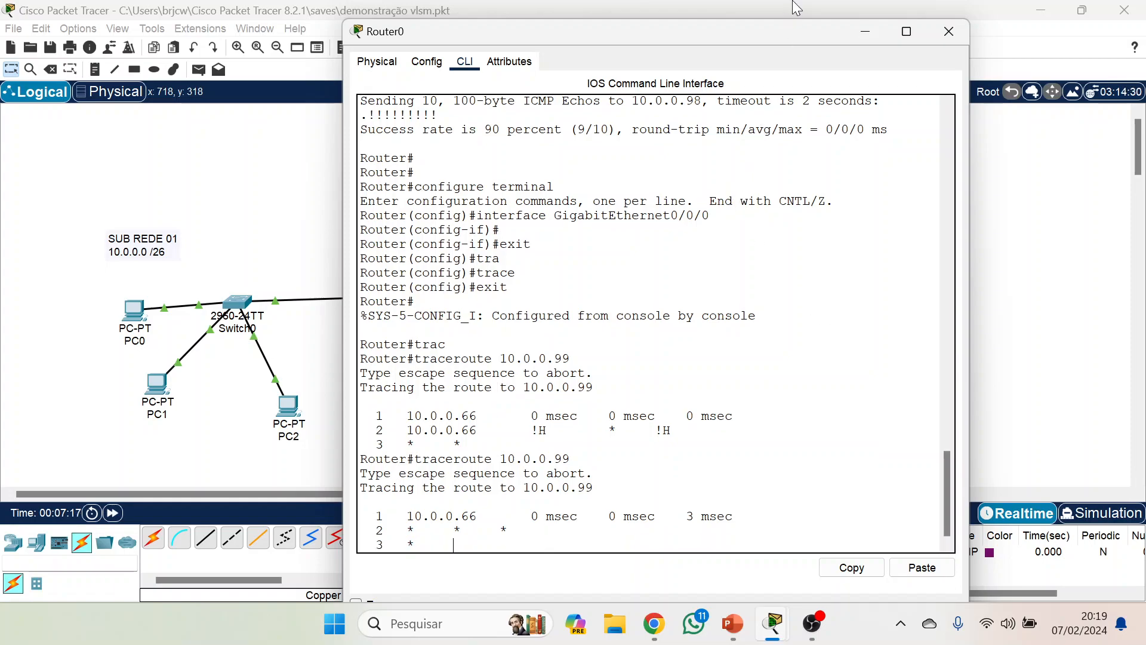
Move Router0's window out of the way to uncover the topology and fast-forward the network time.
{"action": "left_click_drag", "start_coordinate": [793, 31], "coordinate": [717, 419]}
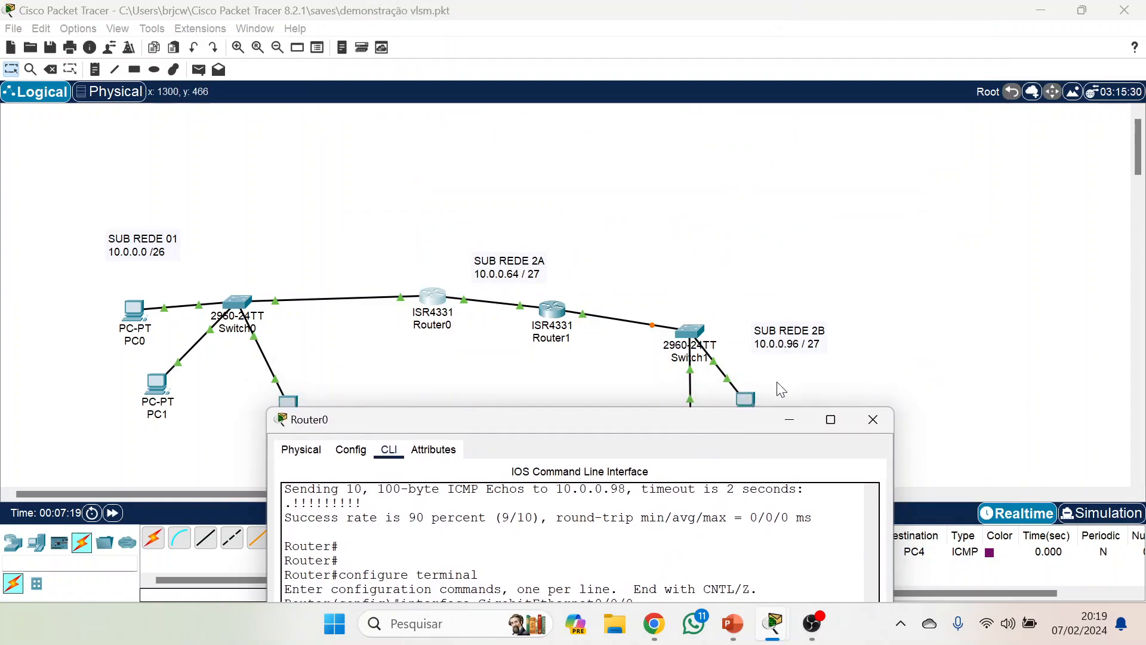
{"action": "left_click", "coordinate": [783, 419]}
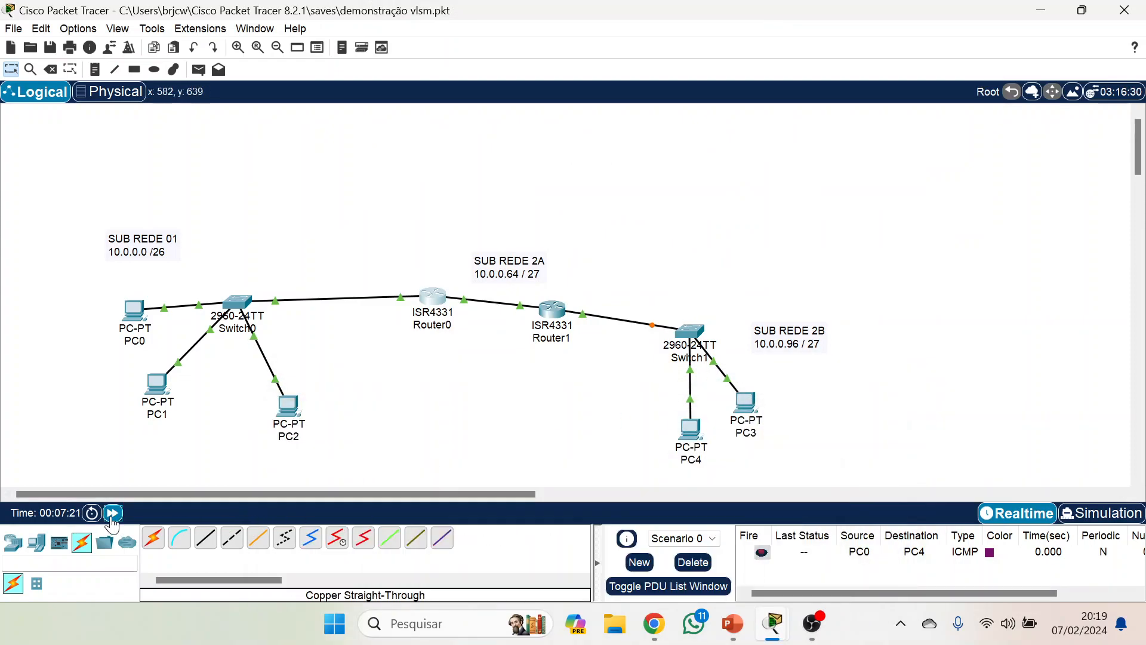
{"action": "left_click", "coordinate": [113, 514]}
{"action": "double_click", "coordinate": [112, 514]}
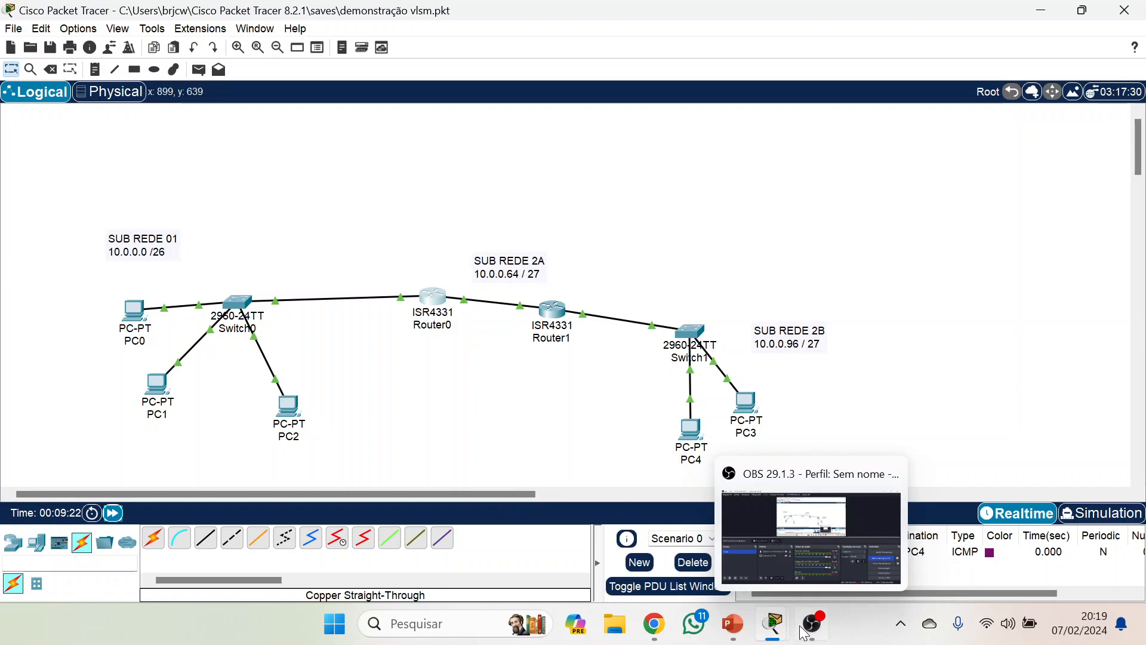
Bring back Router0's command line, run traceroute 10.0.0.99 again and highlight the hop lines in the output.
{"action": "mouse_move", "coordinate": [777, 628]}
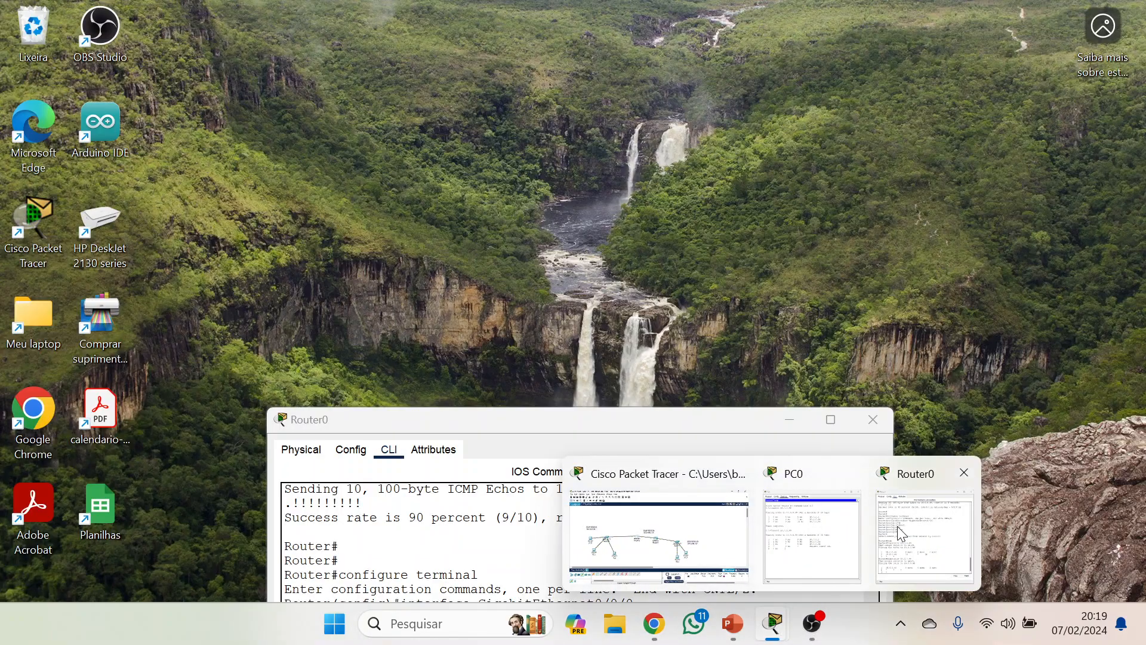
{"action": "left_click", "coordinate": [897, 525]}
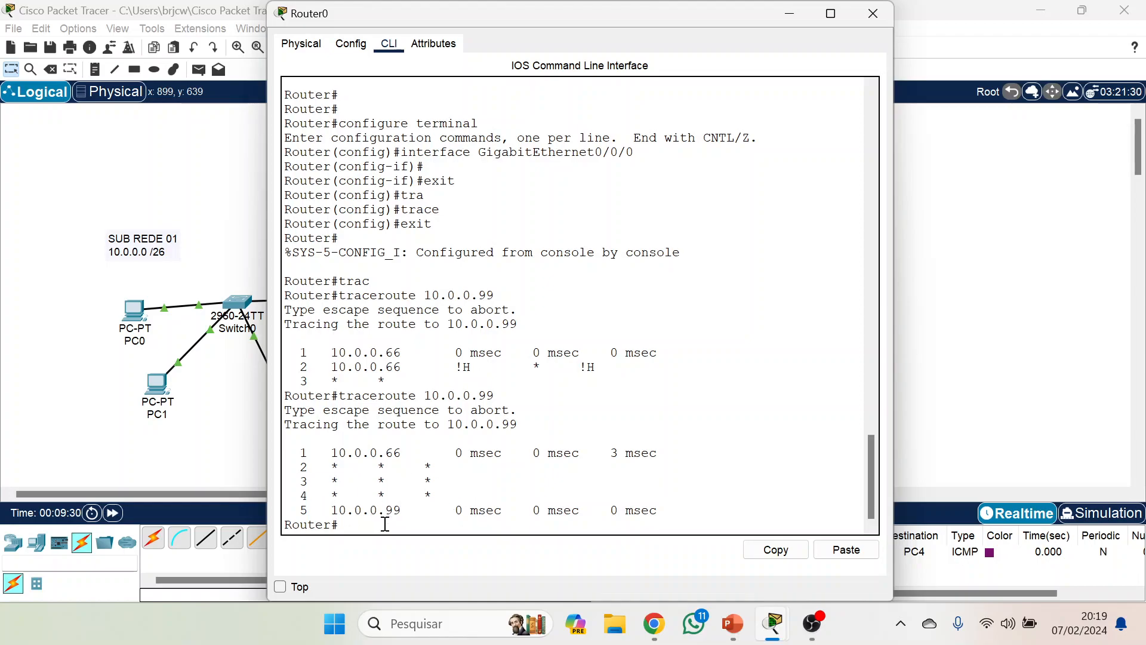
{"action": "key", "text": "Up"}
{"action": "key", "text": "Return"}
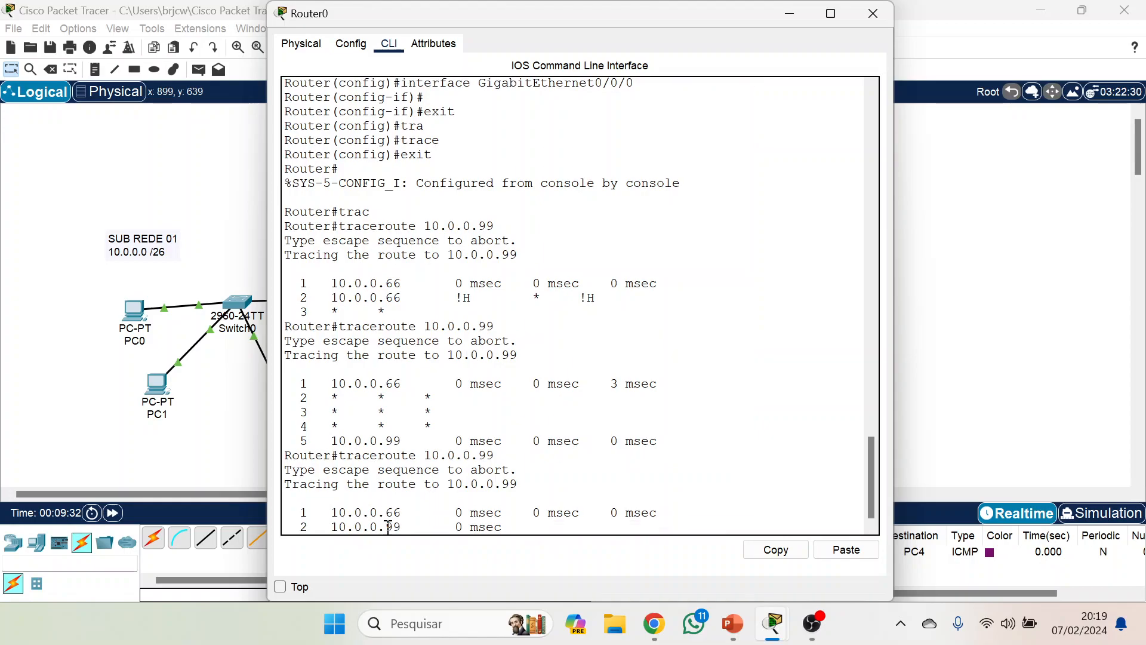
{"action": "left_click_drag", "start_coordinate": [333, 499], "coordinate": [695, 509]}
{"action": "left_click", "coordinate": [377, 525]}
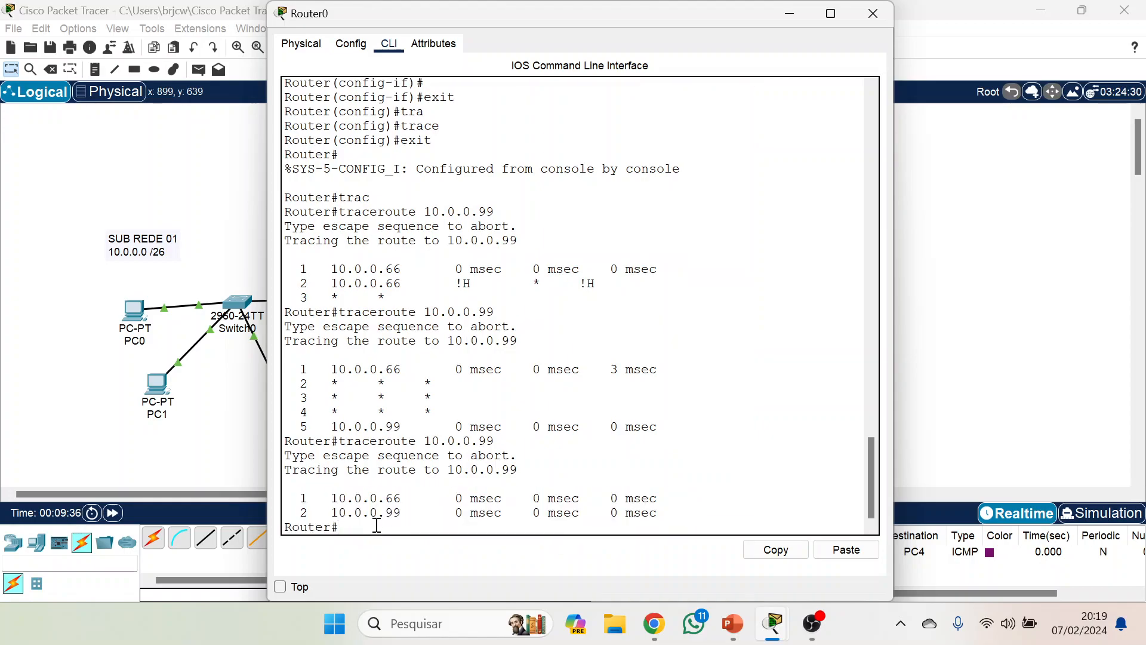
Start an extended traceroute on Router0 with the default protocol and the target IP address 10.0.0.98.
{"action": "key", "text": "Up"}
{"action": "key", "text": "BackSpace"}
{"action": "key", "text": "BackSpace"}
{"action": "key", "text": "BackSpace"}
{"action": "key", "text": "BackSpace"}
{"action": "key", "text": "BackSpace"}
{"action": "key", "text": "BackSpace"}
{"action": "key", "text": "BackSpace"}
{"action": "key", "text": "BackSpace"}
{"action": "key", "text": "BackSpace"}
{"action": "key", "text": "BackSpace"}
{"action": "key", "text": "Return"}
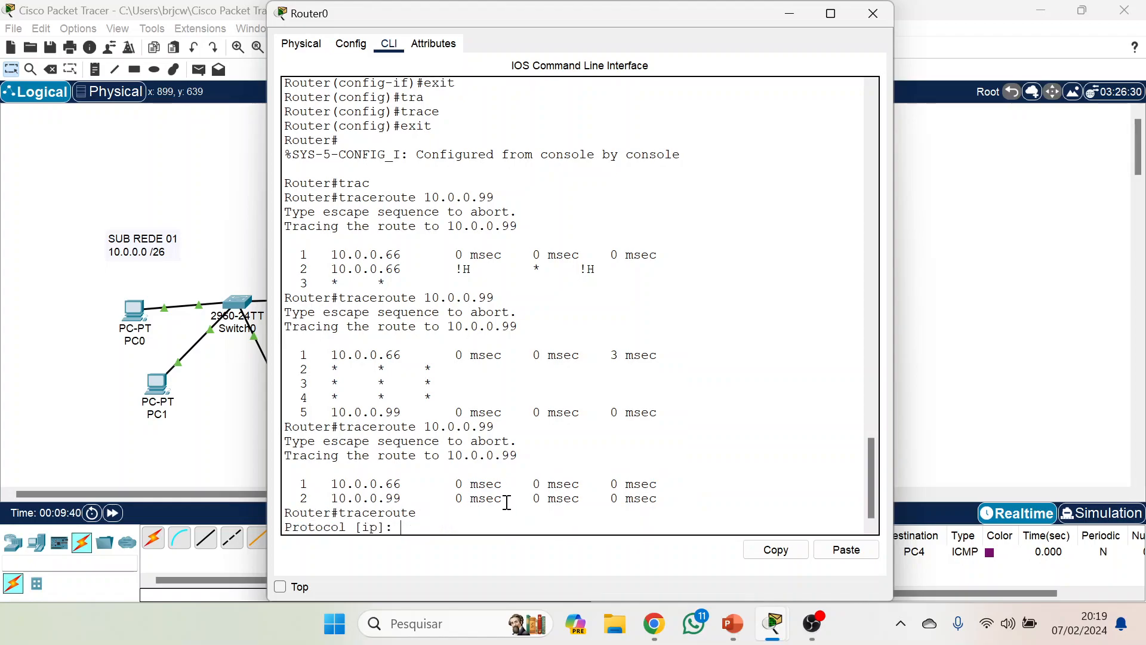
{"action": "key", "text": "Return"}
{"action": "type", "text": "10.0.0.98"}
{"action": "key", "text": "Return"}
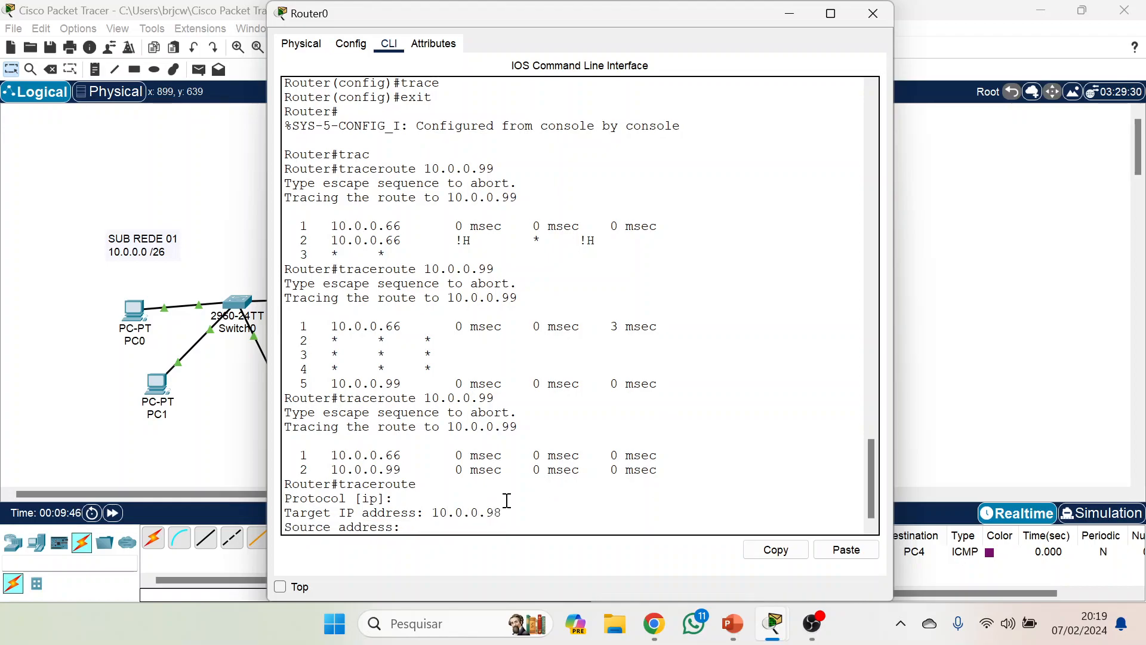
Accept the default source address, numeric display, timeout, probe count and time-to-live limits to run the extended trace.
{"action": "key", "text": "Return"}
{"action": "key", "text": "Return"}
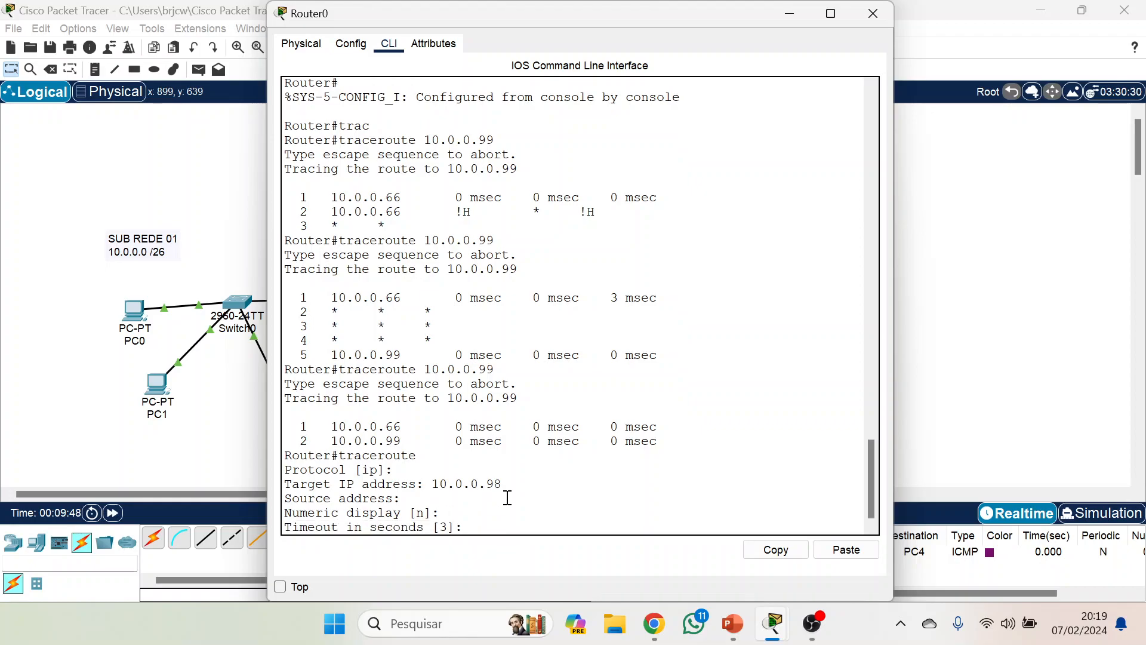
{"action": "key", "text": "Return"}
{"action": "key", "text": "Return"}
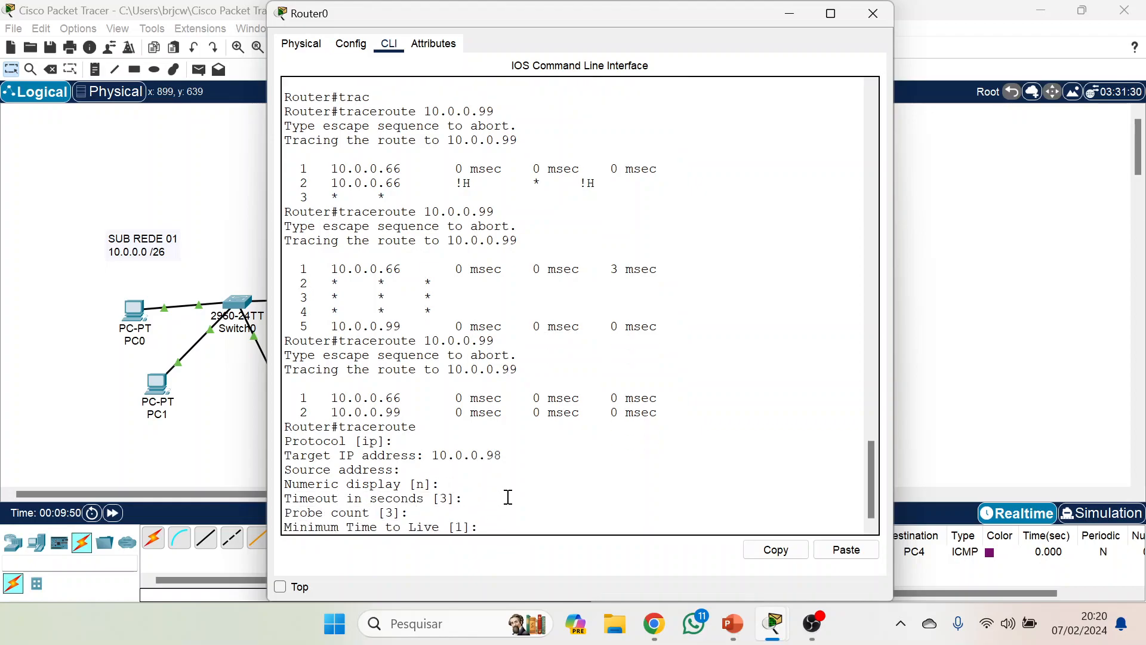
{"action": "key", "text": "Return"}
{"action": "key", "text": "Return"}
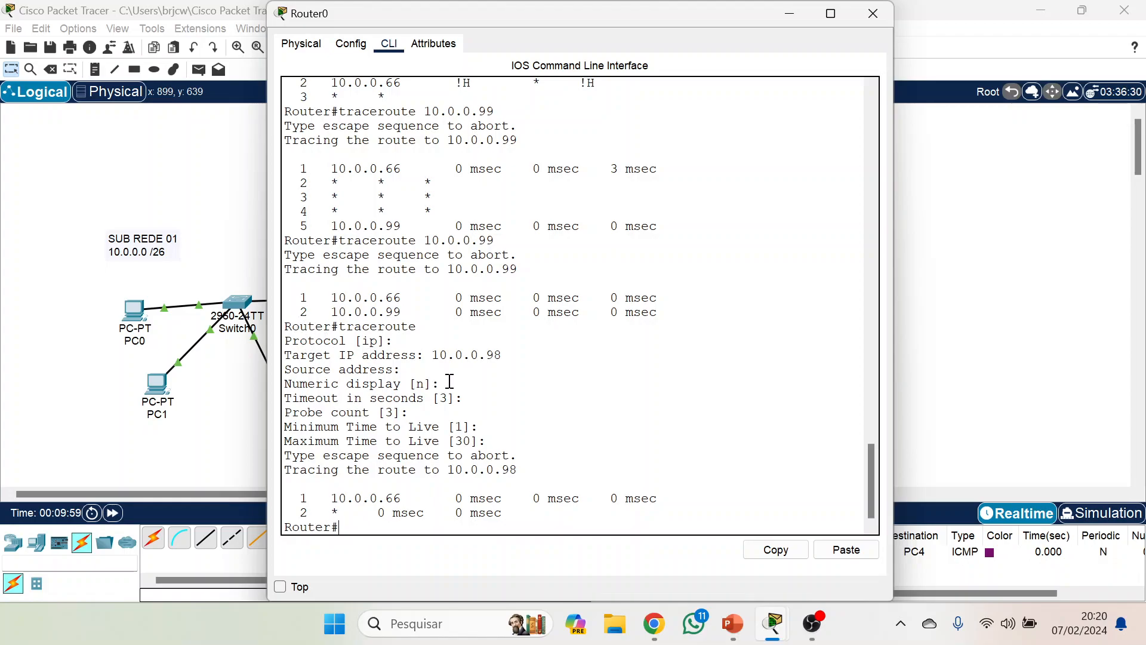
Minimize Router0's window, switch to the PowerPoint slide show of ITN Module 17 and advance past the Traceroute slide.
{"action": "left_click", "coordinate": [791, 17]}
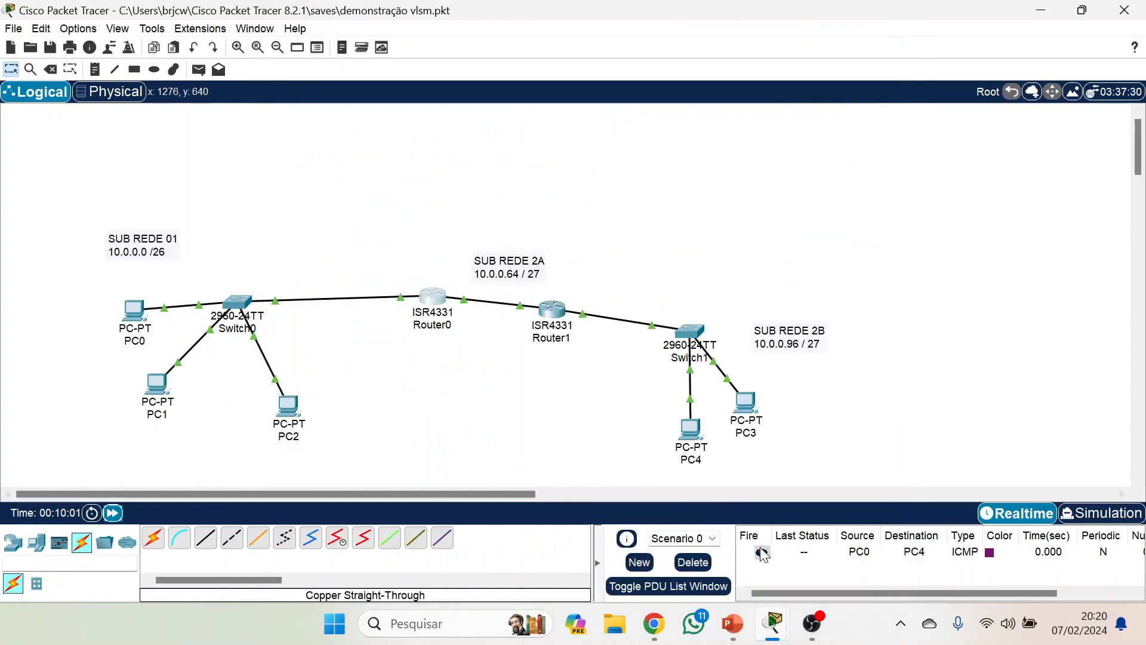
{"action": "left_click", "coordinate": [732, 623]}
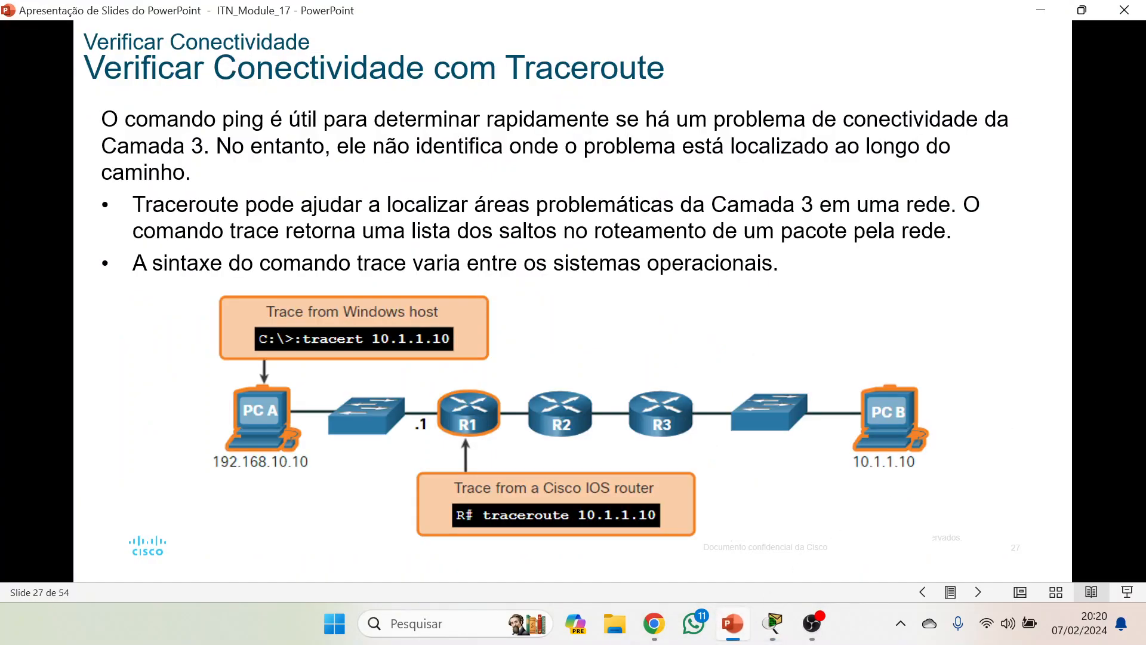
{"action": "key", "text": "Right"}
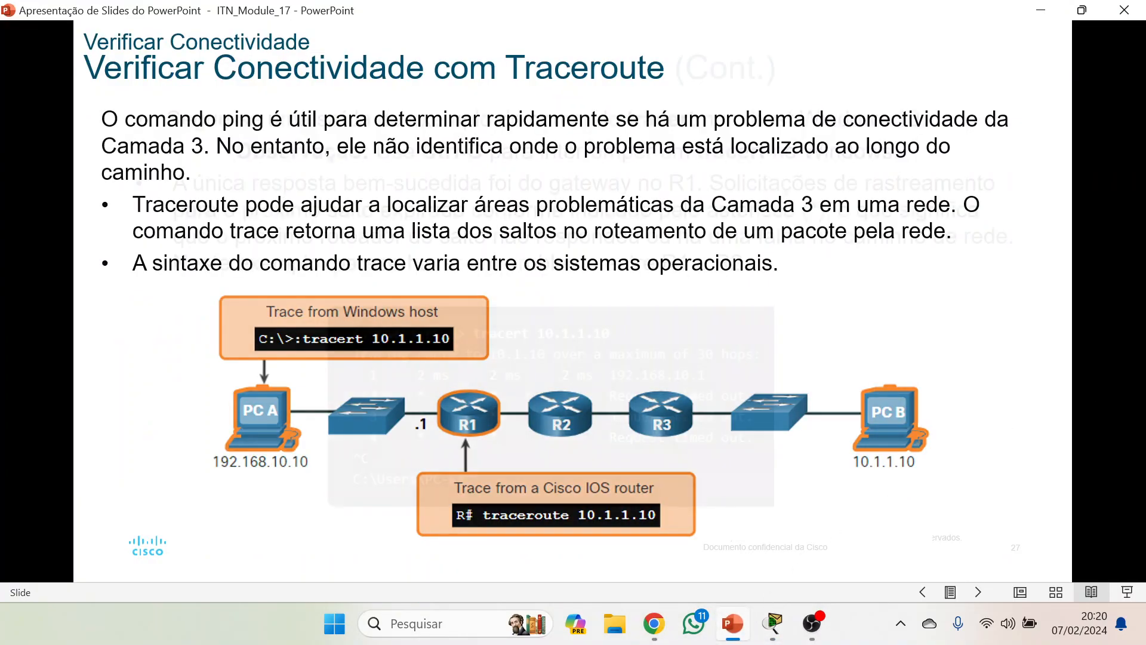
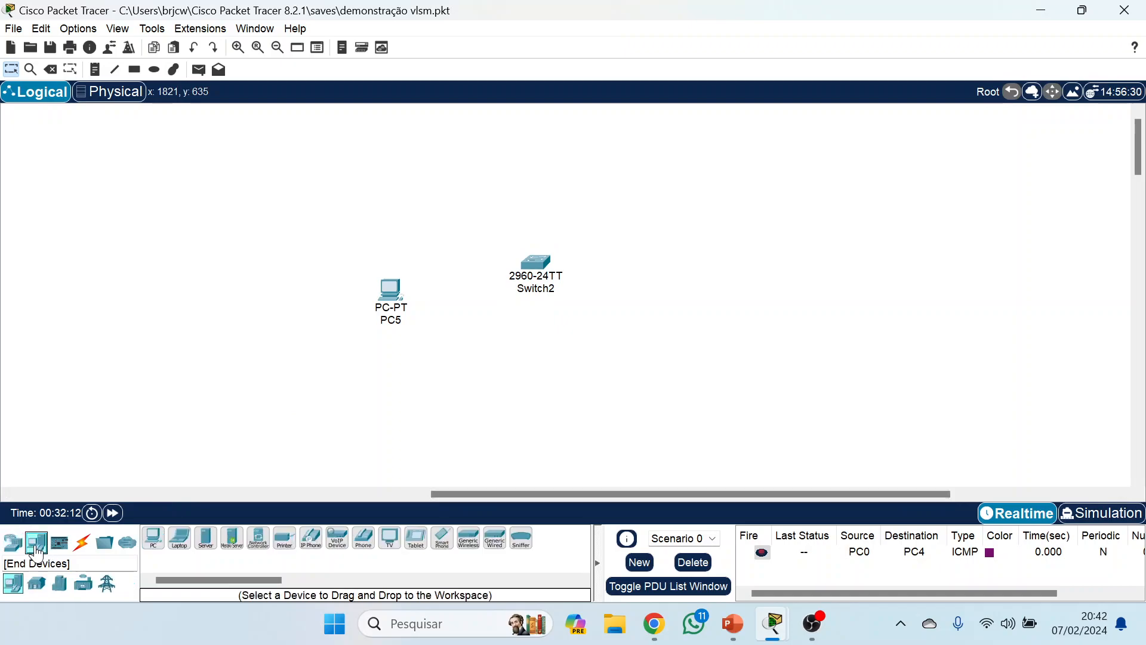
Place a second PC on the far side of Switch2 from PC5, and a server above PC5.
{"action": "left_click_drag", "start_coordinate": [153, 537], "coordinate": [641, 327]}
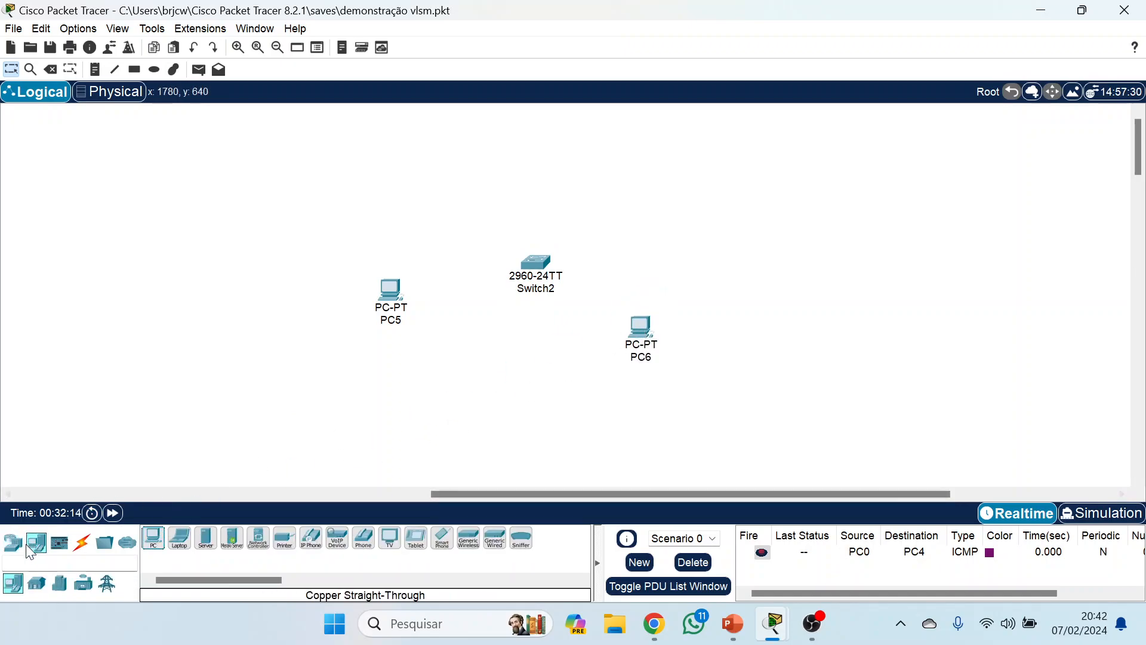
{"action": "left_click_drag", "start_coordinate": [204, 541], "coordinate": [408, 158]}
Connect PC5 to FastEthernet0/1 on Switch2 with a copper straight-through cable.
{"action": "left_click", "coordinate": [90, 545]}
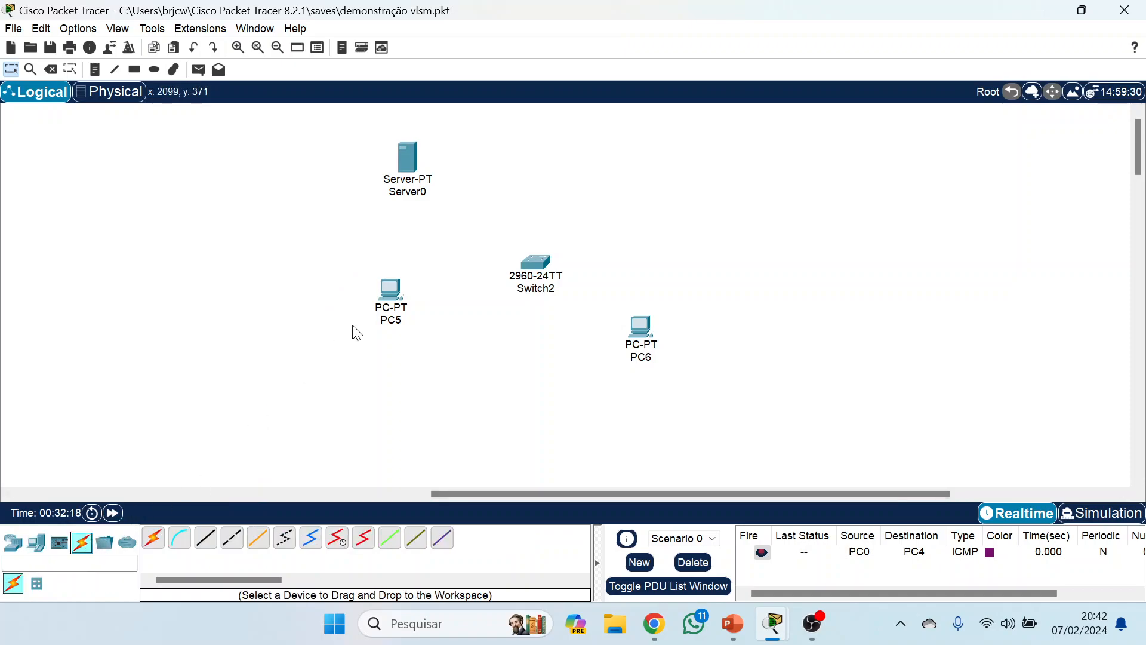
{"action": "left_click", "coordinate": [209, 540]}
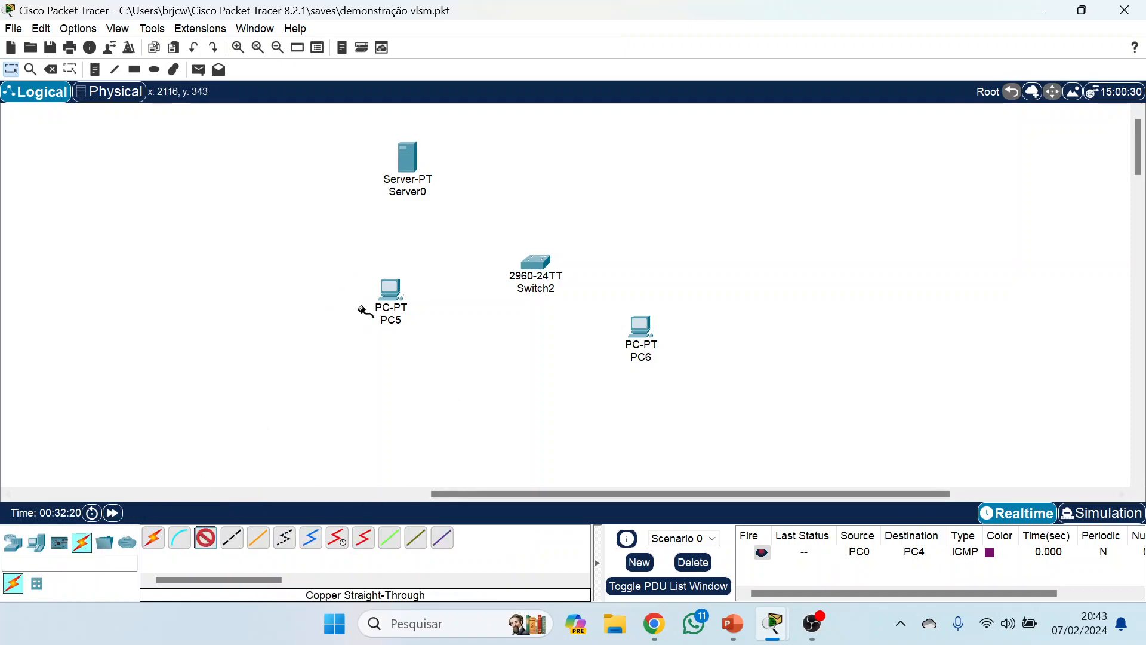
{"action": "left_click", "coordinate": [393, 291]}
{"action": "left_click", "coordinate": [457, 350]}
{"action": "left_click", "coordinate": [544, 261]}
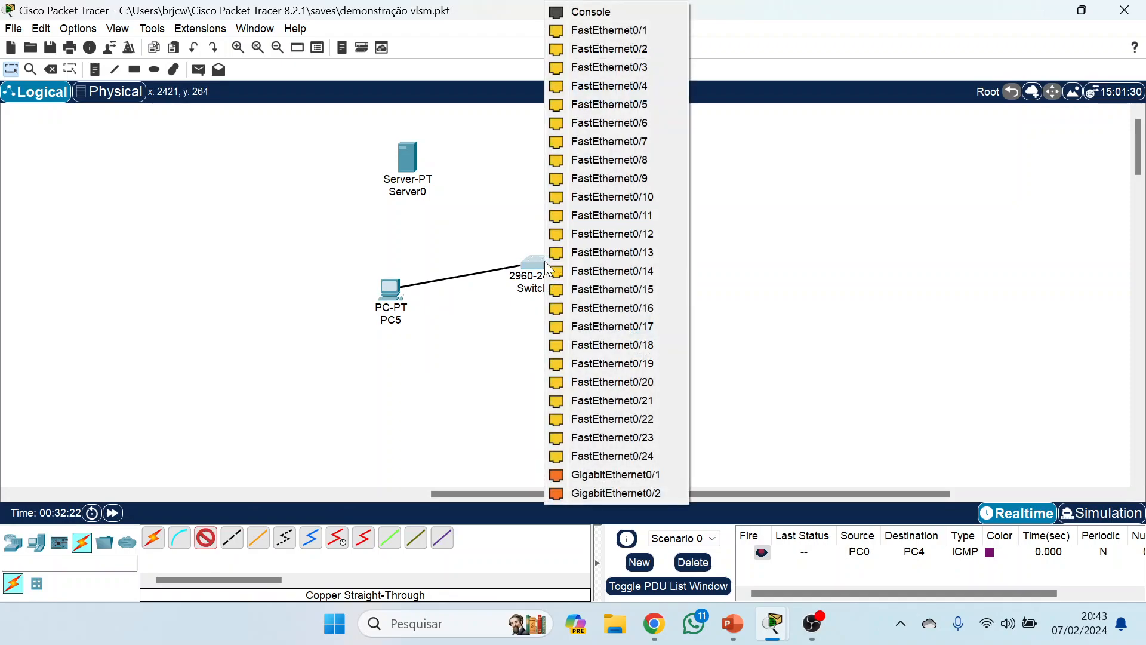
{"action": "left_click", "coordinate": [646, 33]}
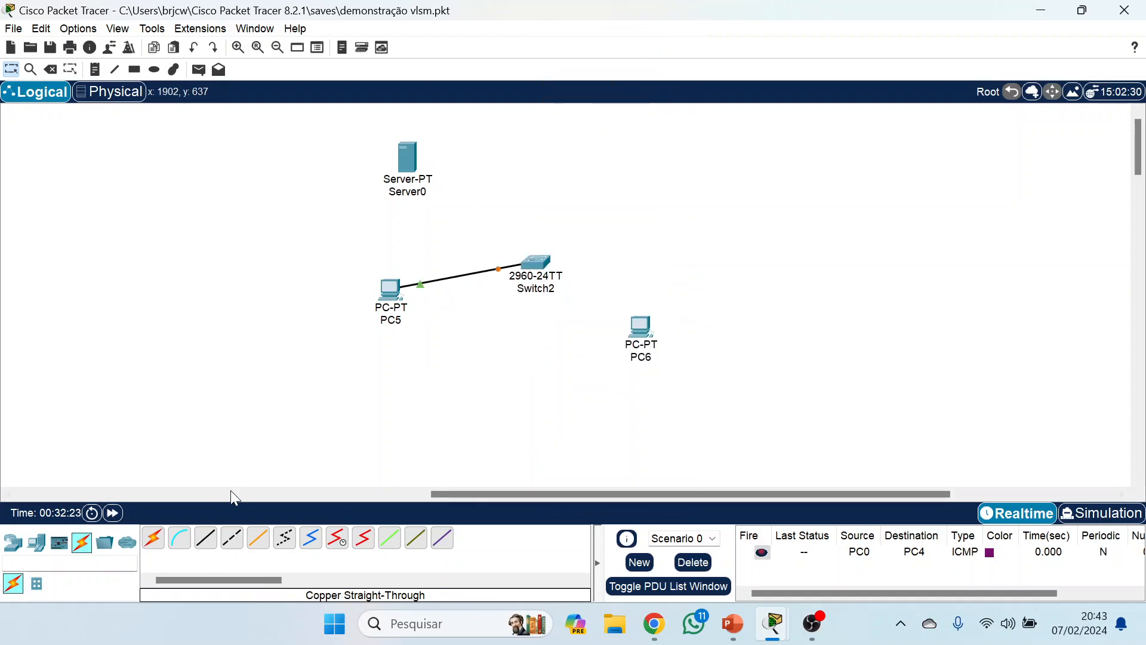
Connect PC6 to FastEthernet0/2 on Switch2 with a copper straight-through cable.
{"action": "left_click", "coordinate": [205, 538]}
{"action": "left_click", "coordinate": [642, 335]}
{"action": "left_click", "coordinate": [670, 405]}
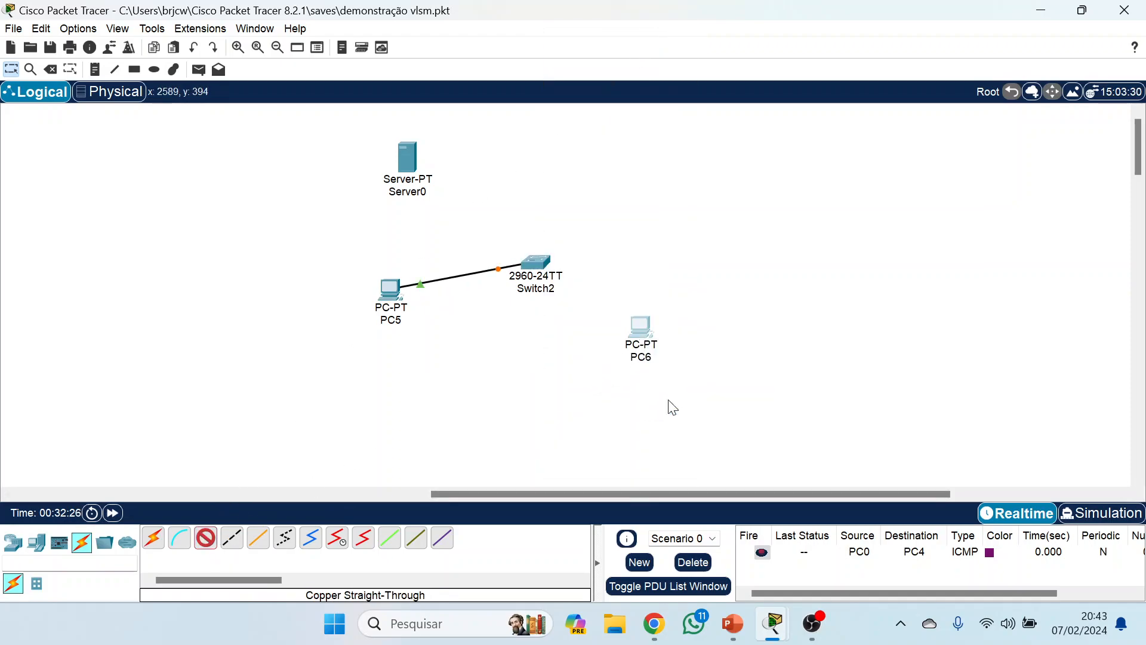
{"action": "left_click", "coordinate": [537, 265]}
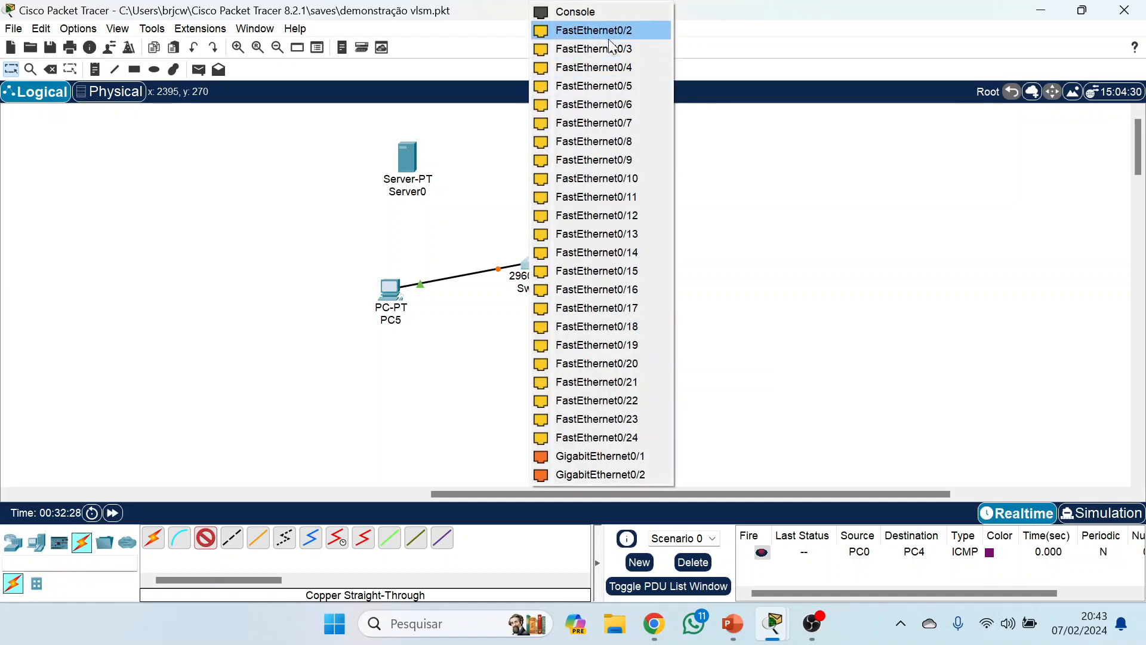
{"action": "left_click", "coordinate": [594, 30]}
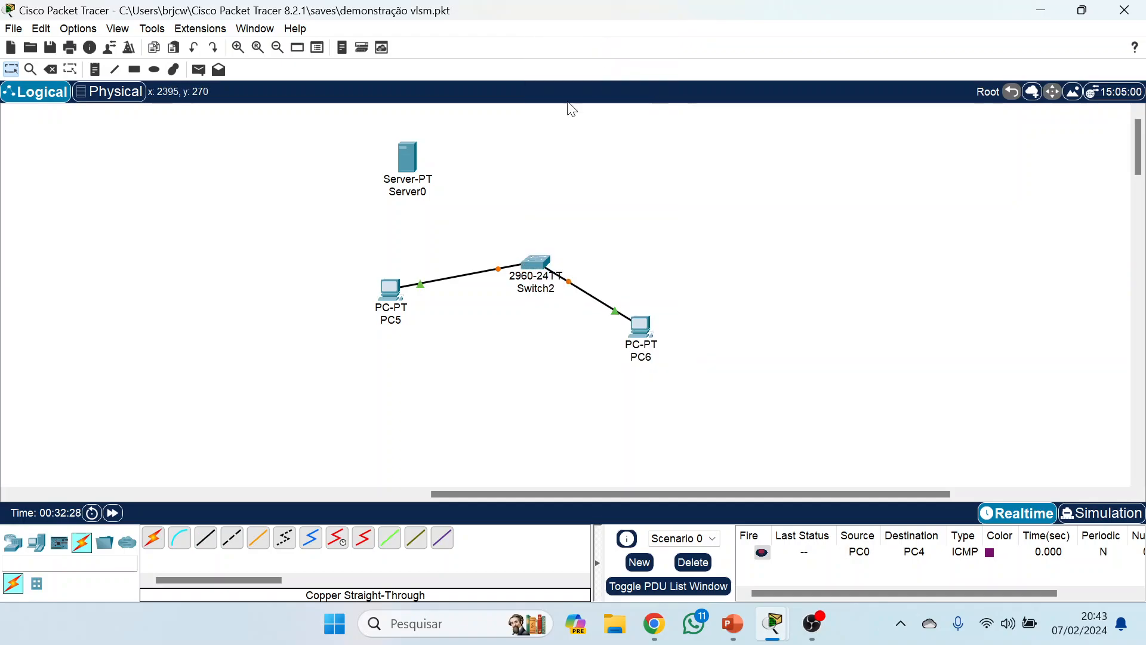
Cable the next free FastEthernet port on Switch2 to Server0.
{"action": "left_click", "coordinate": [539, 262]}
{"action": "left_click", "coordinate": [635, 36]}
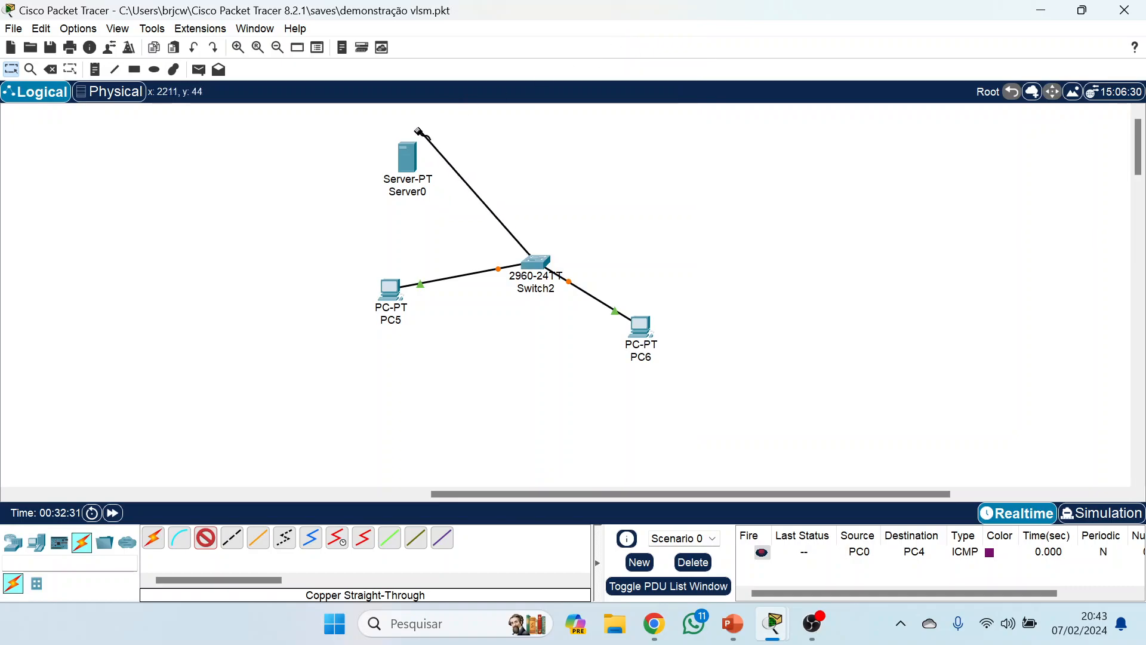
{"action": "left_click", "coordinate": [407, 172]}
{"action": "left_click", "coordinate": [434, 181]}
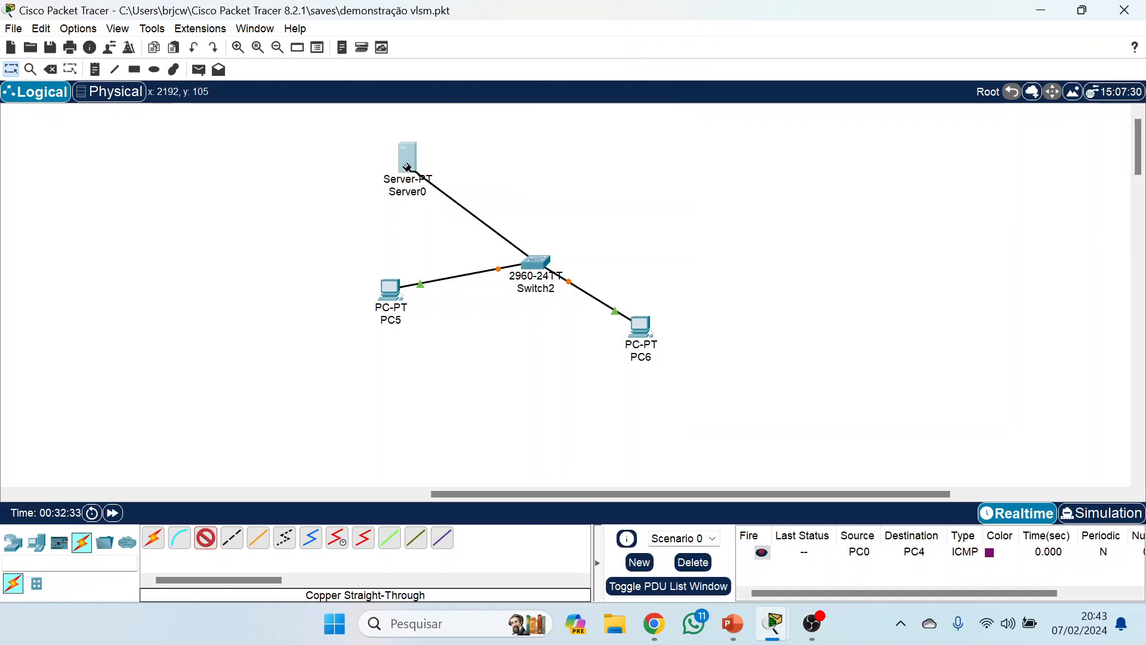
{"action": "left_click", "coordinate": [412, 166]}
{"action": "left_click", "coordinate": [454, 176]}
Open Server0's IP configuration and enter the static IPv4 address 20.10.5.1.
{"action": "left_click", "coordinate": [410, 169]}
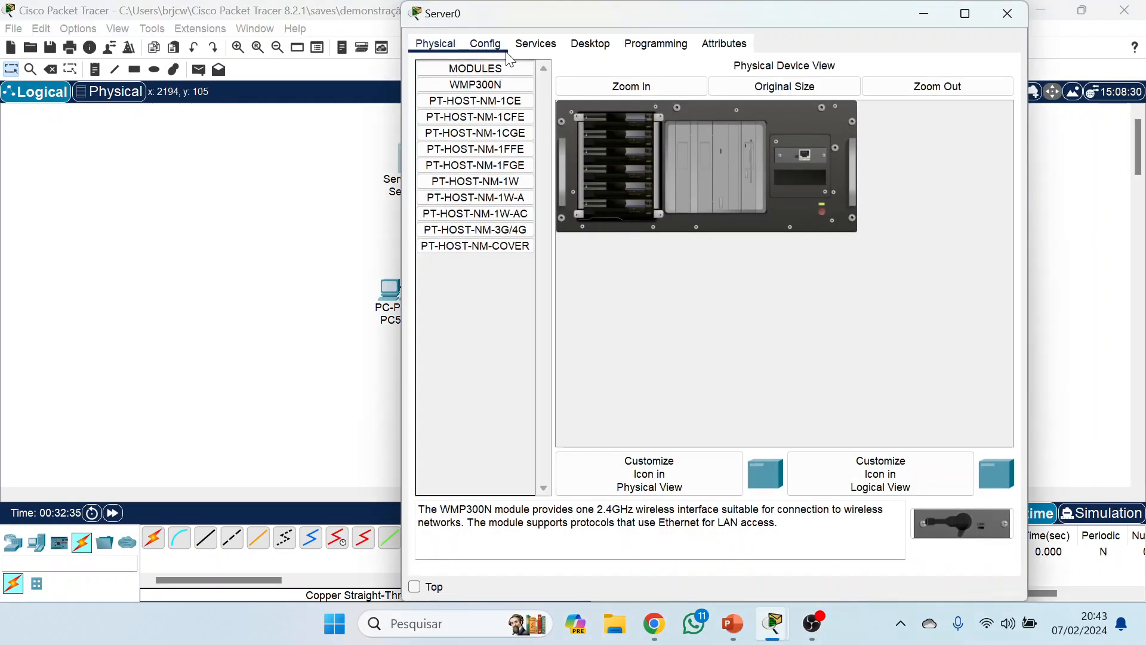
{"action": "left_click", "coordinate": [485, 43]}
{"action": "left_click", "coordinate": [587, 45]}
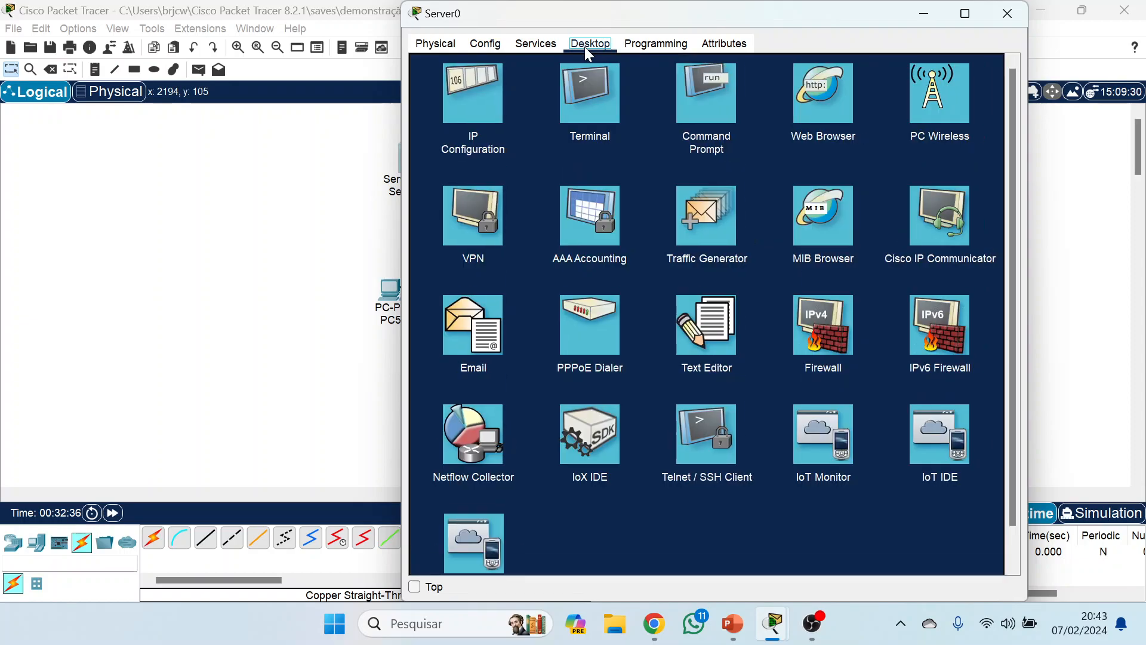
{"action": "left_click", "coordinate": [460, 108]}
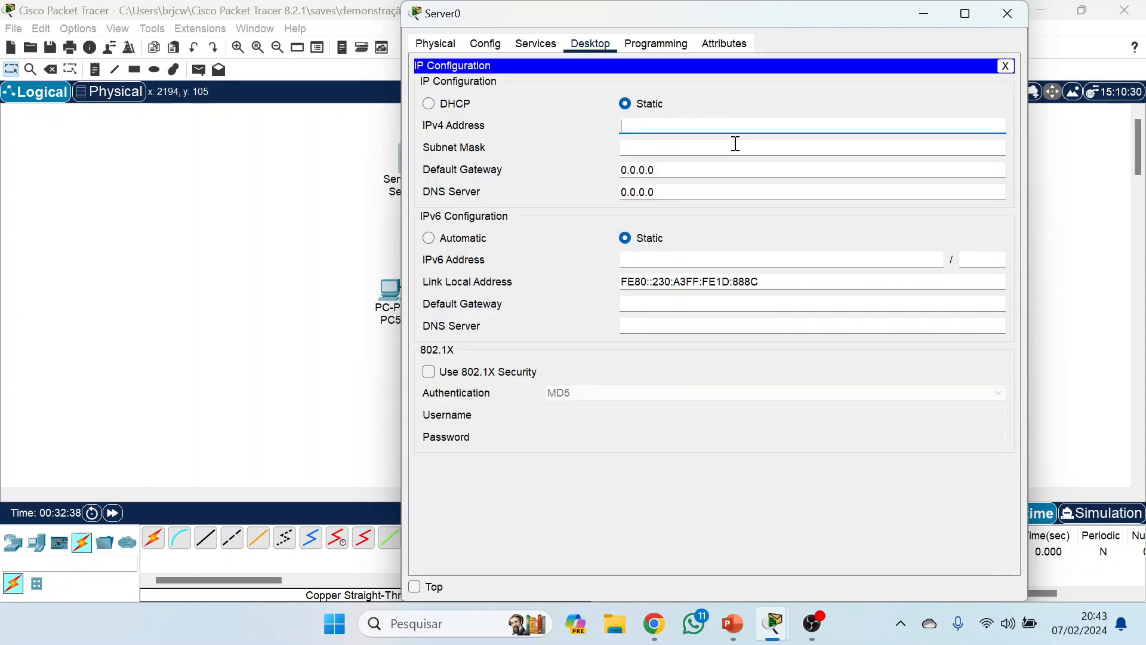
{"action": "type", "text": "20.10."}
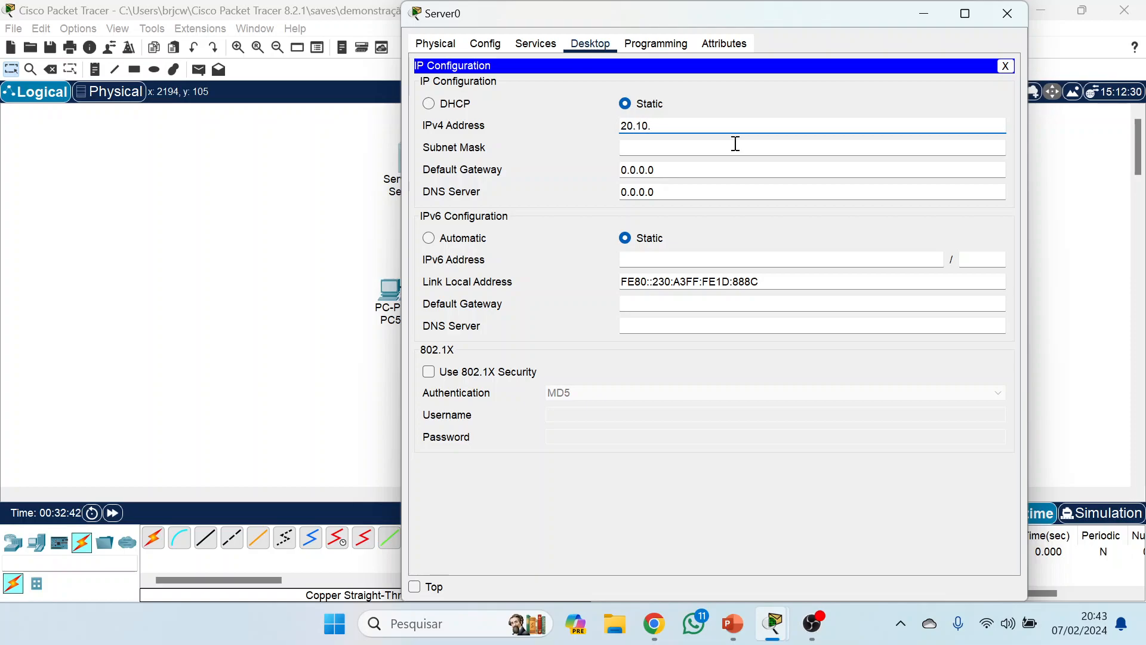
{"action": "type", "text": "5.1"}
Set Server0's subnet mask to 255.255.0.0 and close the IP configuration.
{"action": "left_click", "coordinate": [745, 143]}
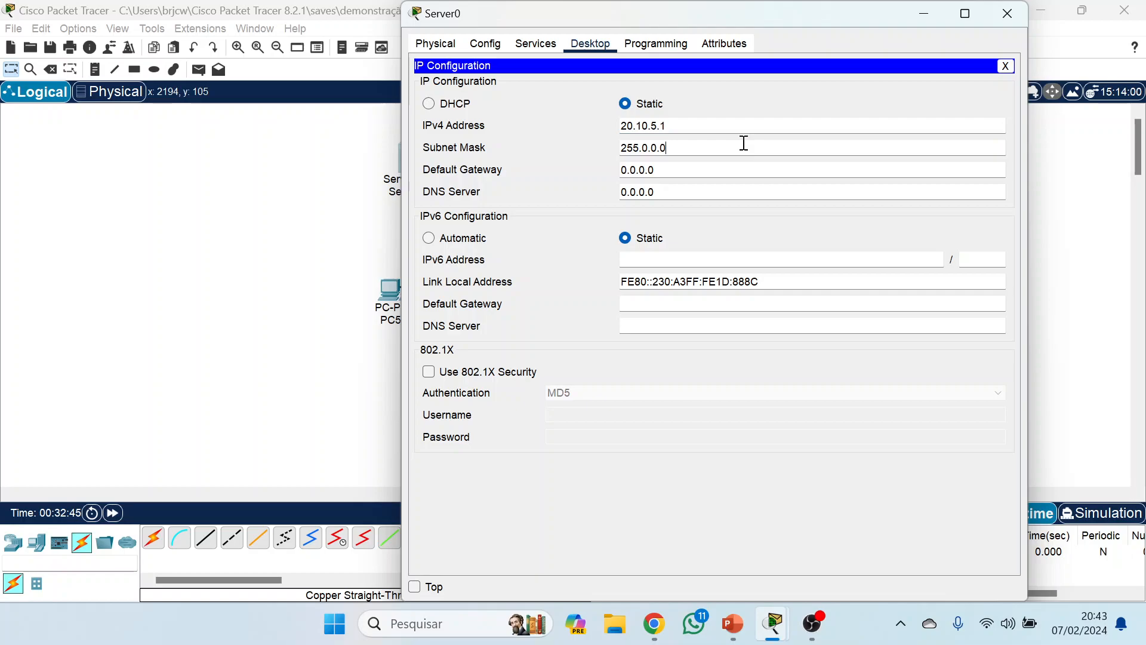
{"action": "double_click", "coordinate": [645, 147]}
{"action": "type", "text": "255."}
{"action": "left_click_drag", "start_coordinate": [701, 125], "coordinate": [609, 123]}
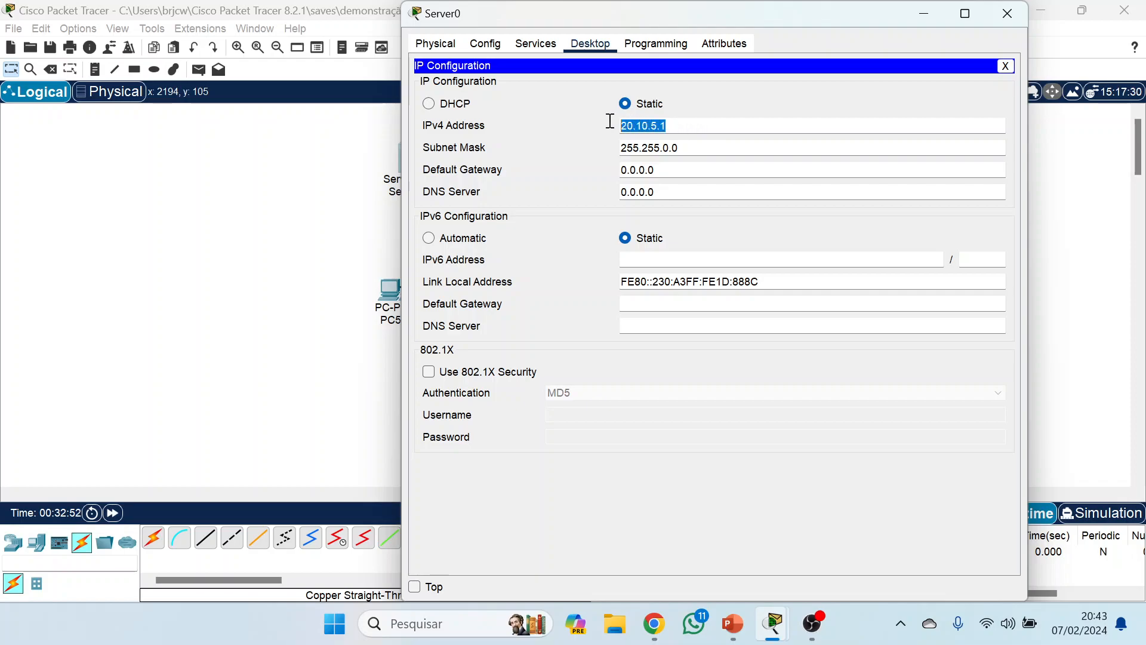
{"action": "left_click", "coordinate": [771, 171]}
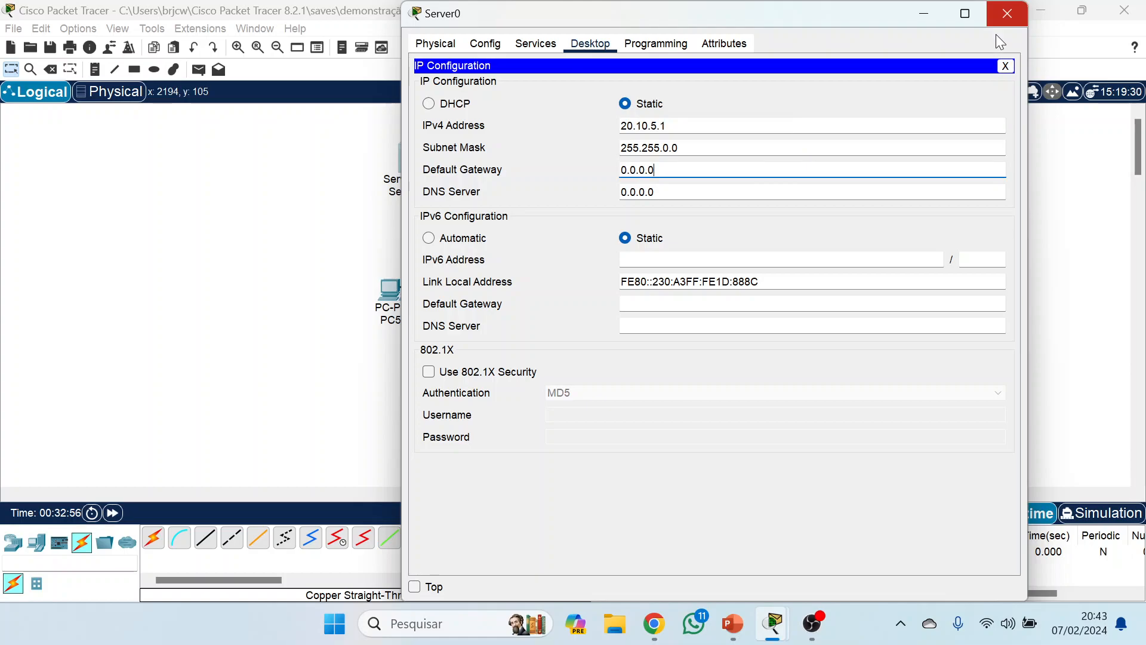
{"action": "left_click", "coordinate": [1006, 66]}
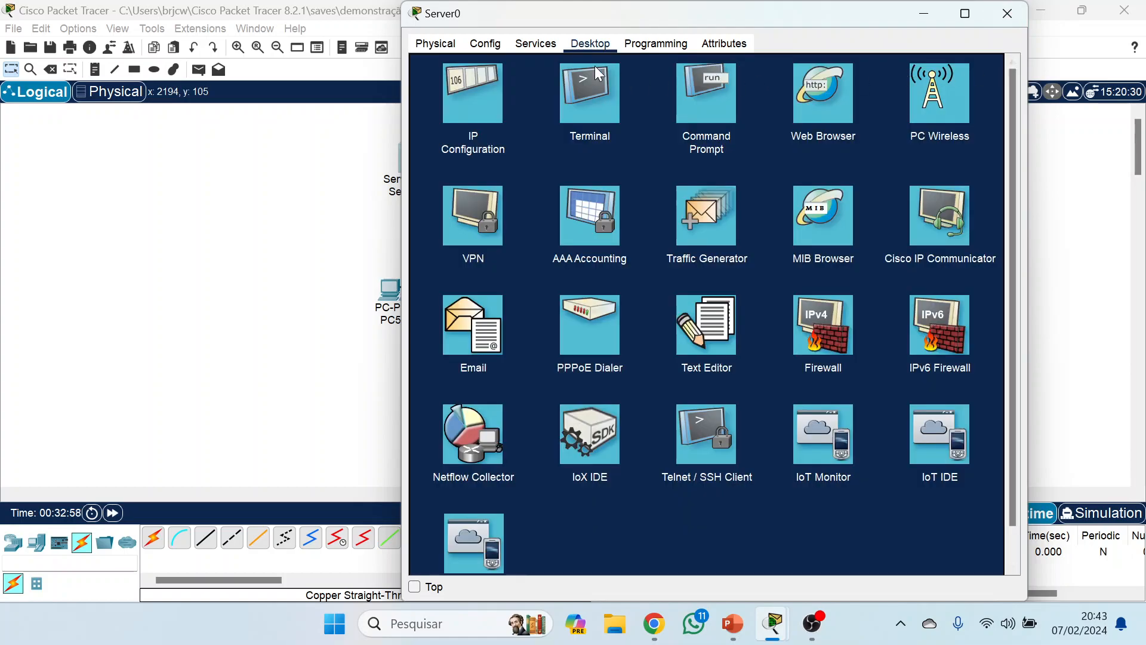
Open the DHCP service settings of Server0.
{"action": "left_click", "coordinate": [535, 44]}
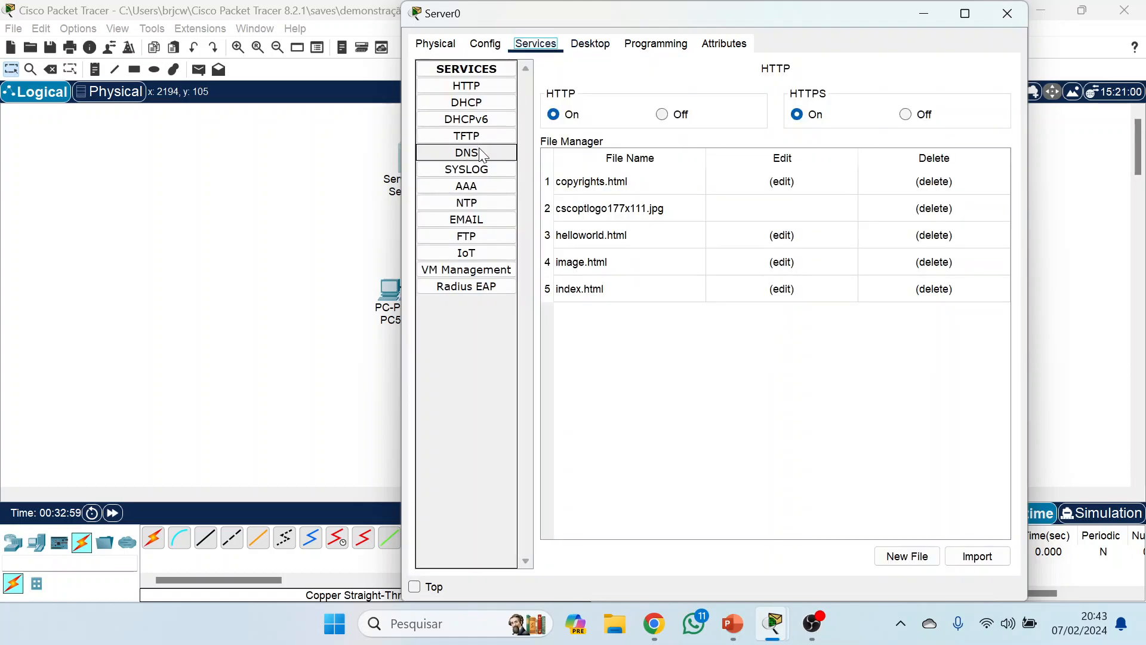
{"action": "left_click", "coordinate": [477, 103]}
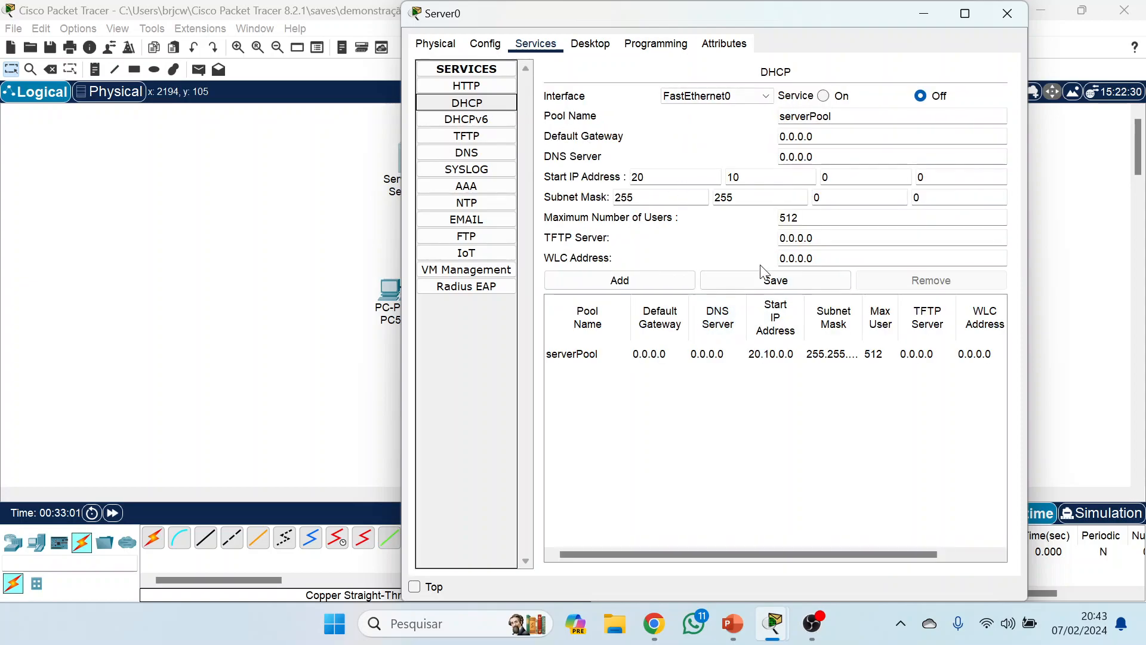
{"action": "double_click", "coordinate": [840, 179]}
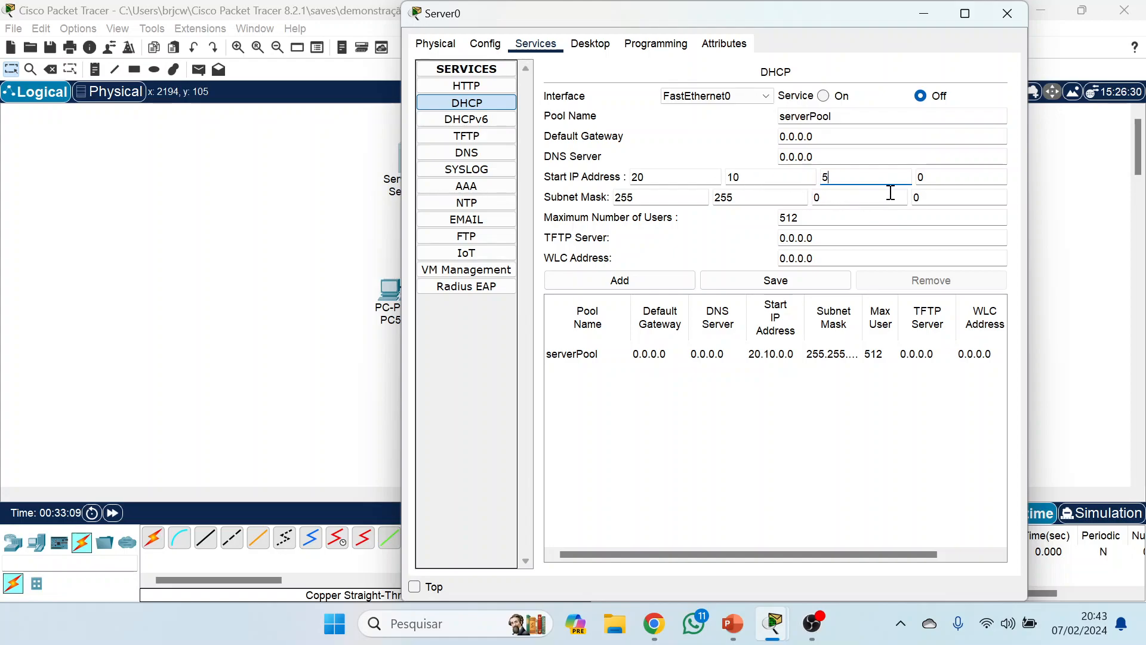
{"action": "key", "text": "Tab"}
{"action": "left_click", "coordinate": [837, 221]}
{"action": "left_click", "coordinate": [755, 358]}
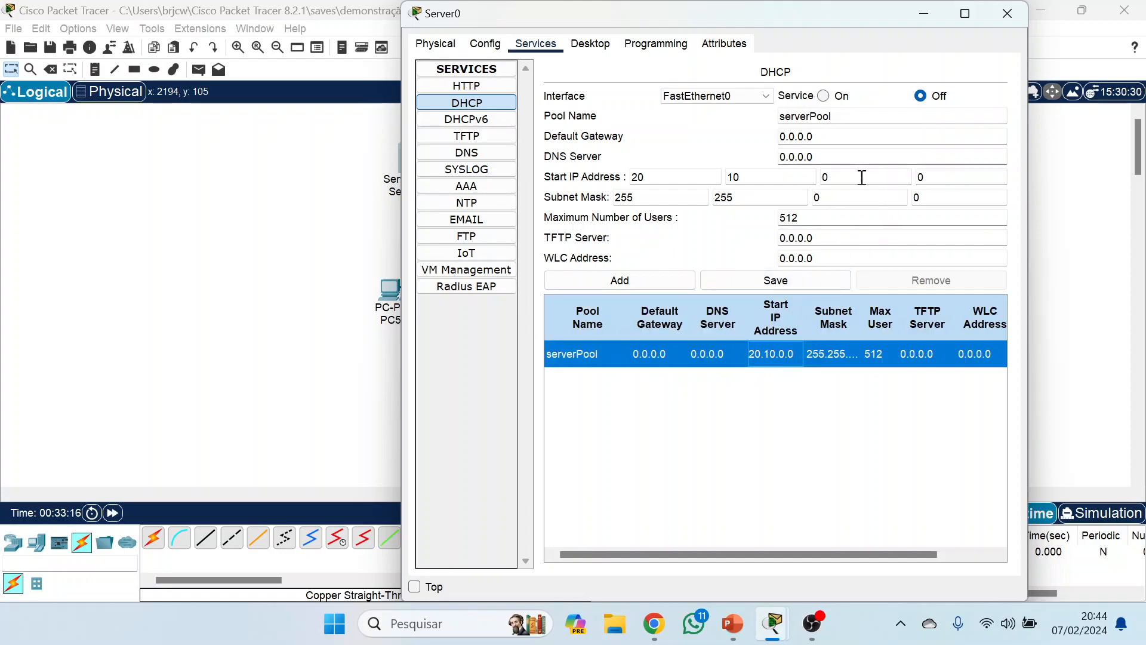
Set serverPool's start IP address to 20.10.5.20, turn the DHCP service on, save the pool and close Server0.
{"action": "double_click", "coordinate": [824, 177]}
{"action": "type", "text": "5"}
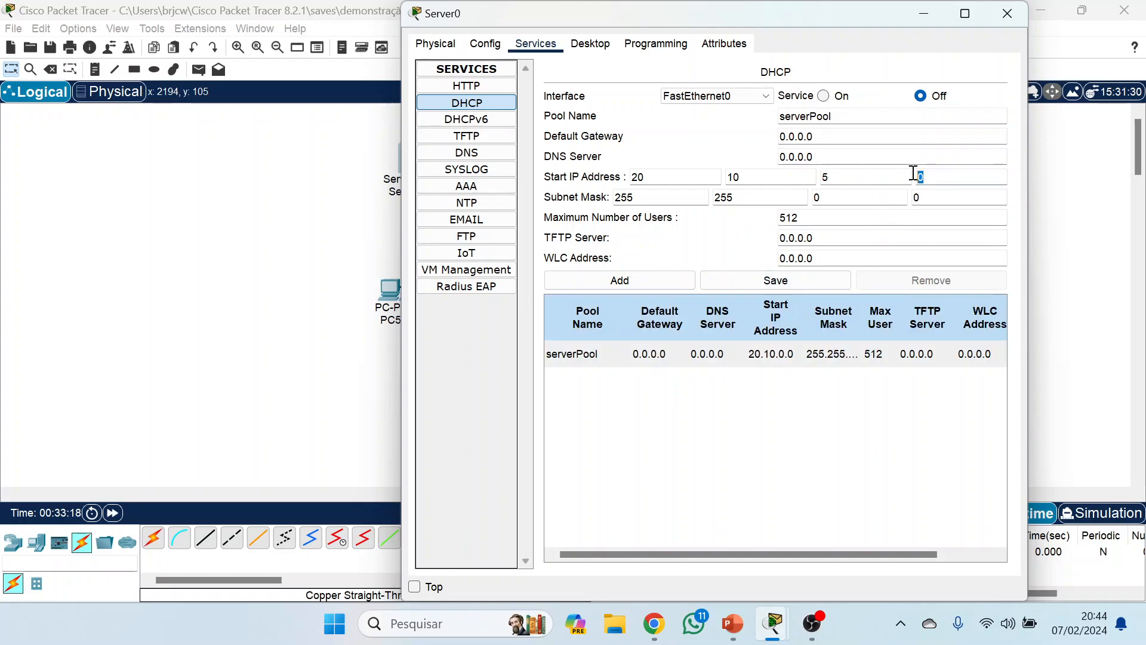
{"action": "double_click", "coordinate": [914, 176]}
{"action": "type", "text": "2"}
{"action": "left_click", "coordinate": [830, 97]}
{"action": "left_click", "coordinate": [758, 282]}
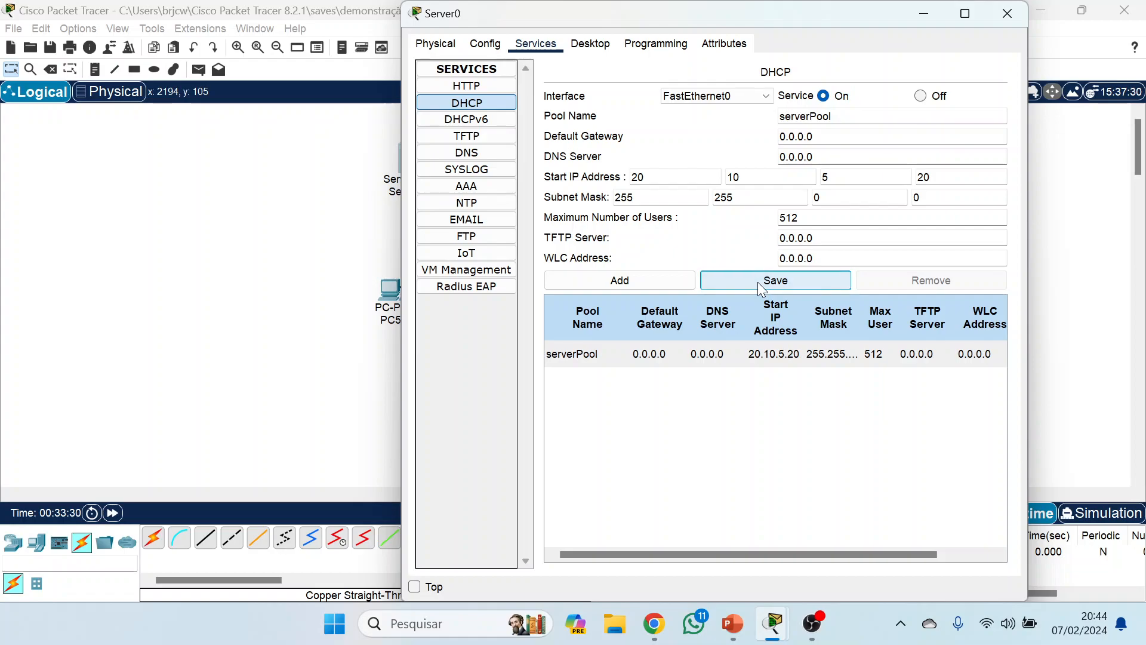
{"action": "left_click", "coordinate": [1007, 13]}
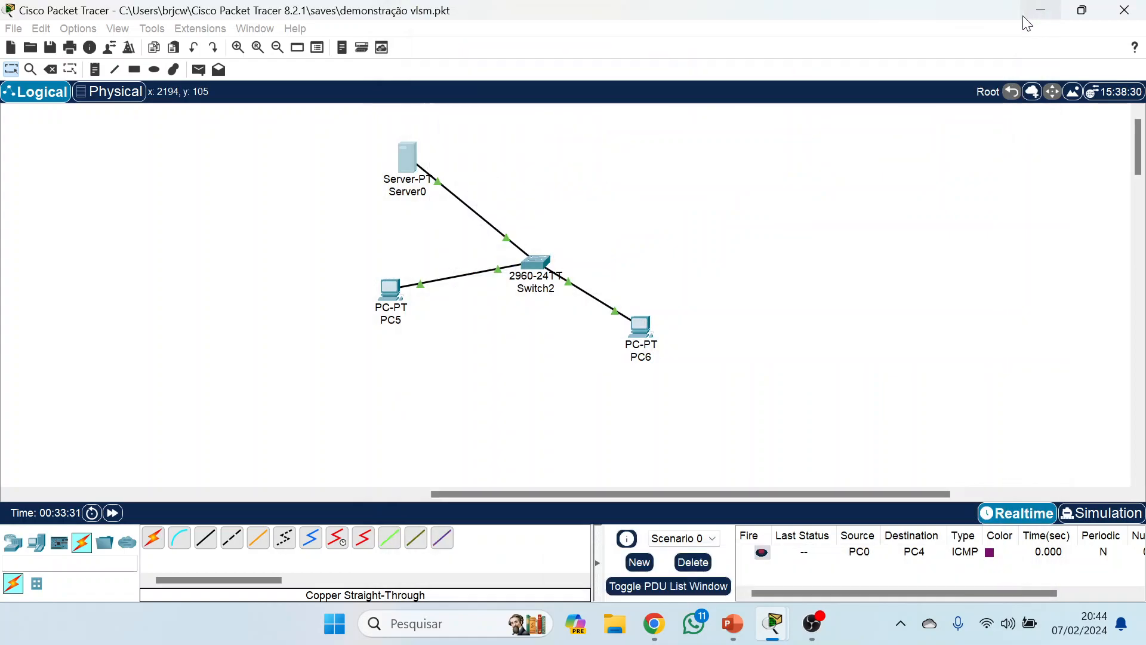
Set PC5 to obtain its IPv4 address by DHCP and close its window.
{"action": "left_click", "coordinate": [392, 291]}
{"action": "left_click", "coordinate": [534, 43]}
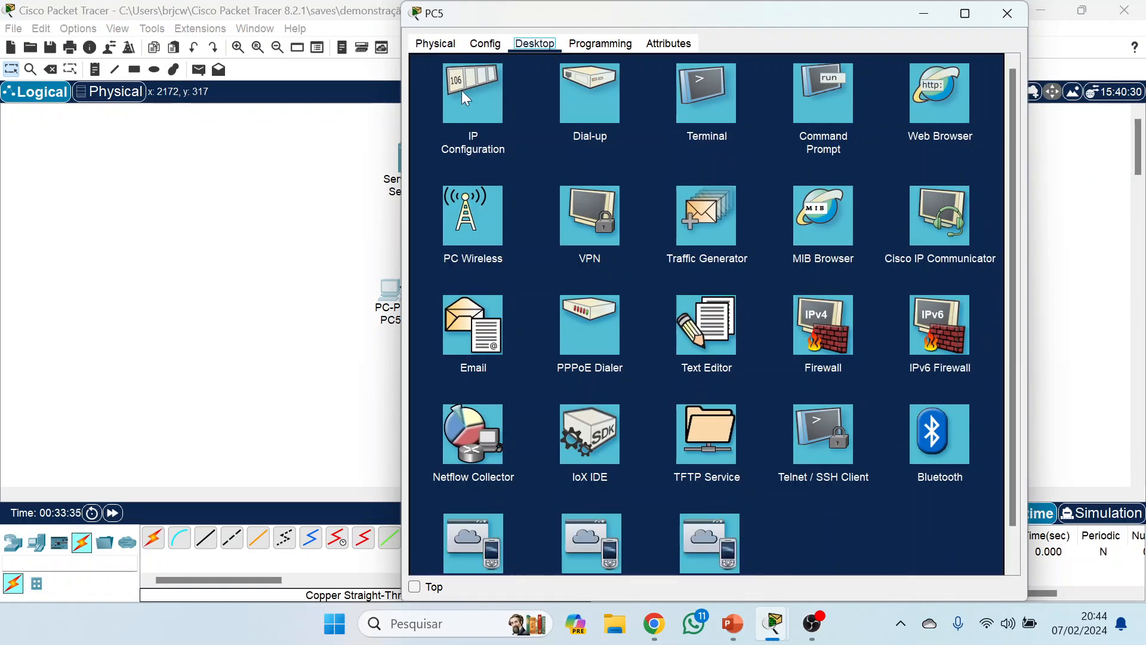
{"action": "left_click", "coordinate": [463, 117]}
{"action": "left_click", "coordinate": [464, 130]}
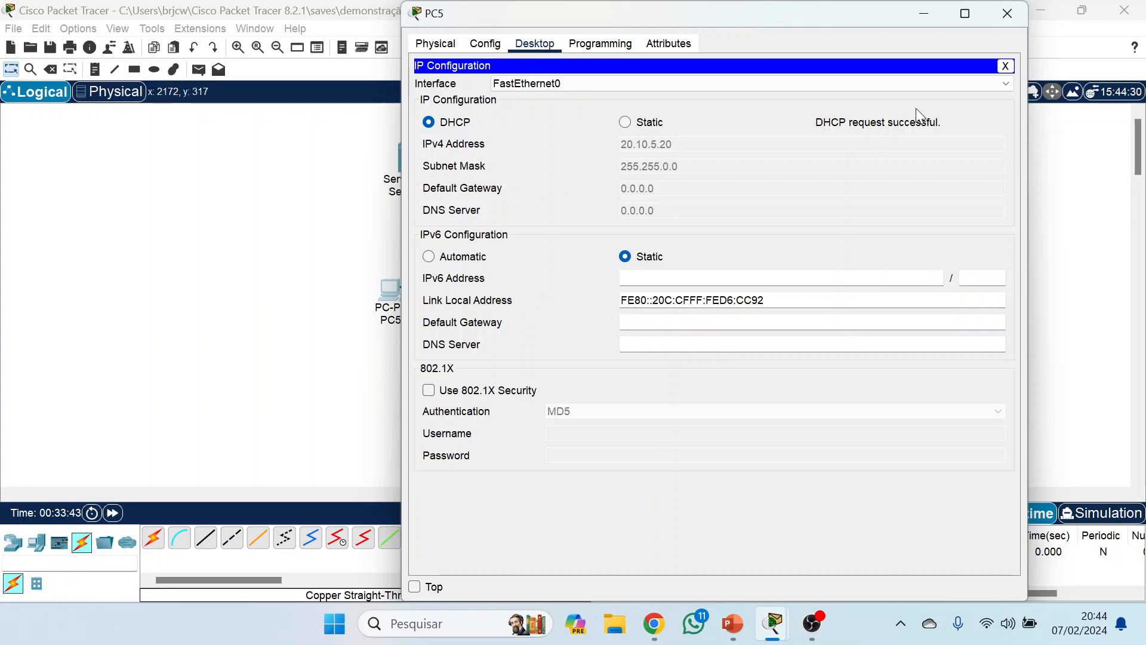
{"action": "left_click", "coordinate": [1007, 20]}
Set PC6 to obtain its IPv4 address by DHCP and close its window.
{"action": "left_click", "coordinate": [650, 327]}
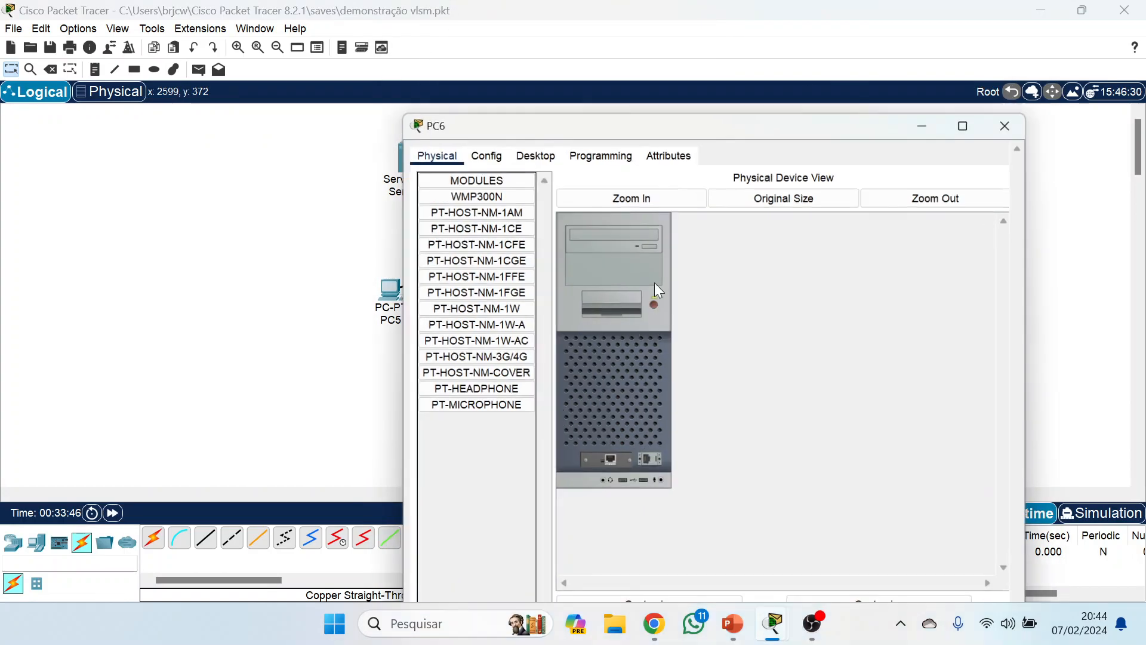
{"action": "left_click", "coordinate": [545, 47]}
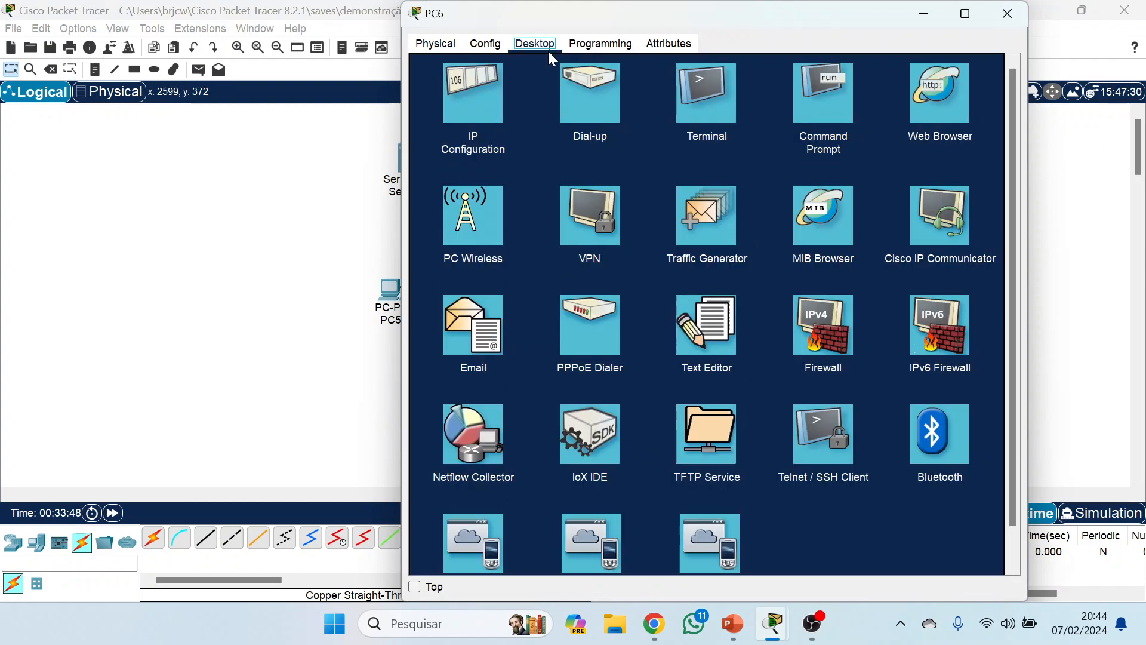
{"action": "left_click", "coordinate": [485, 91]}
{"action": "left_click", "coordinate": [439, 122]}
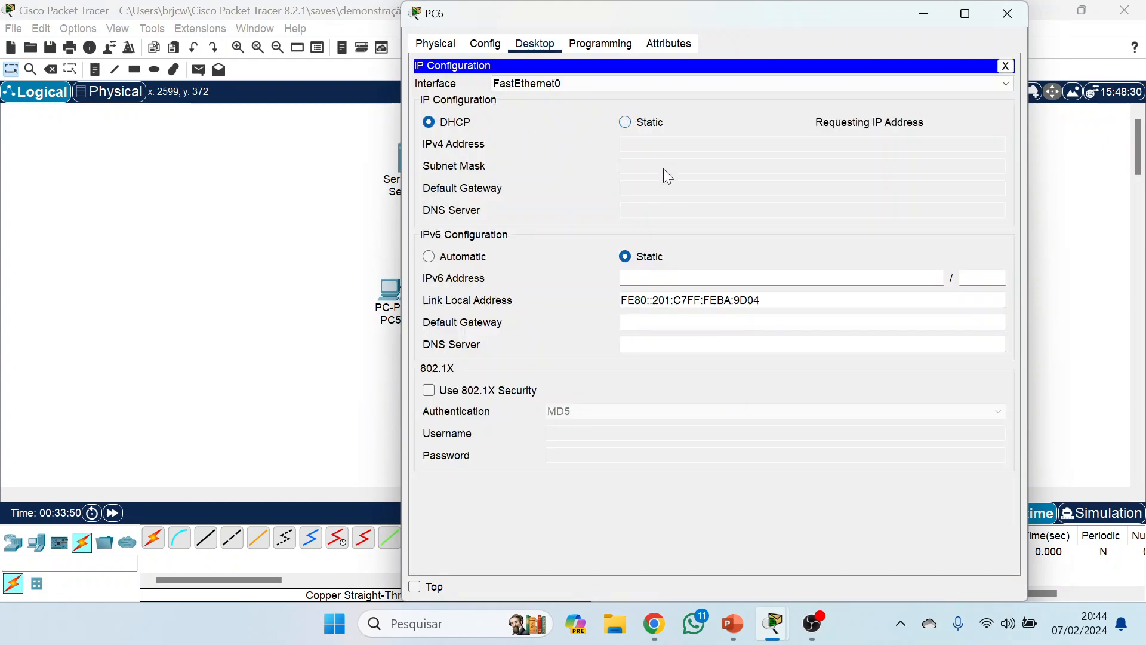
{"action": "left_click", "coordinate": [1006, 13]}
Turn off the DHCP service on Server0 and close its window.
{"action": "left_click", "coordinate": [406, 160]}
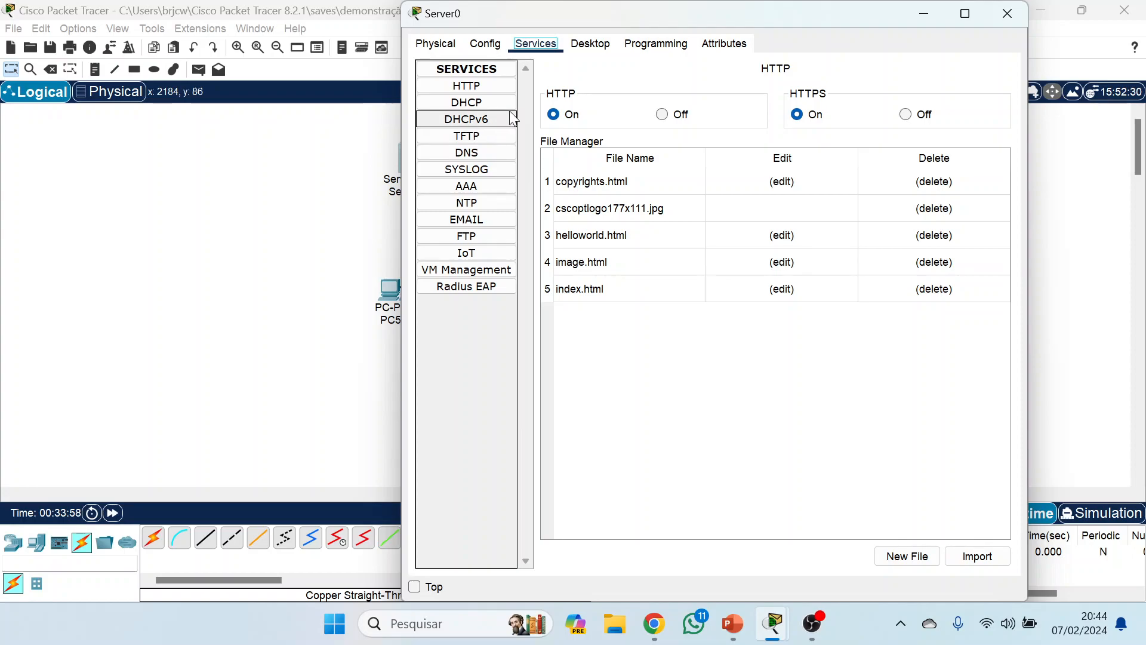
{"action": "left_click", "coordinate": [471, 103]}
{"action": "left_click", "coordinate": [919, 96]}
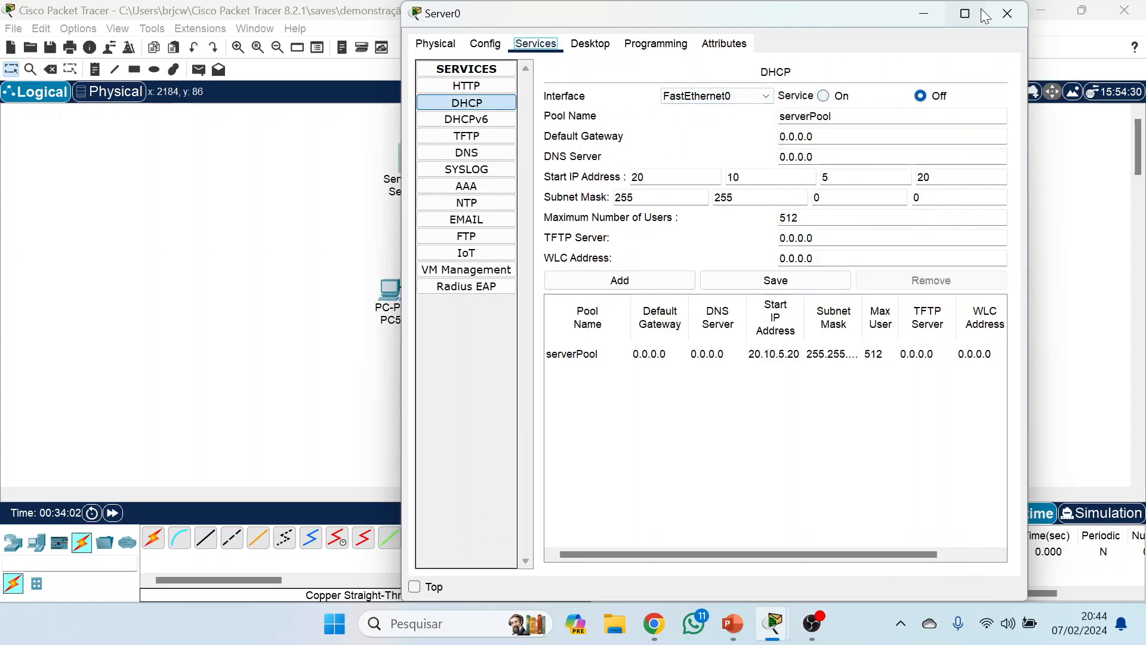
{"action": "left_click", "coordinate": [1006, 13]}
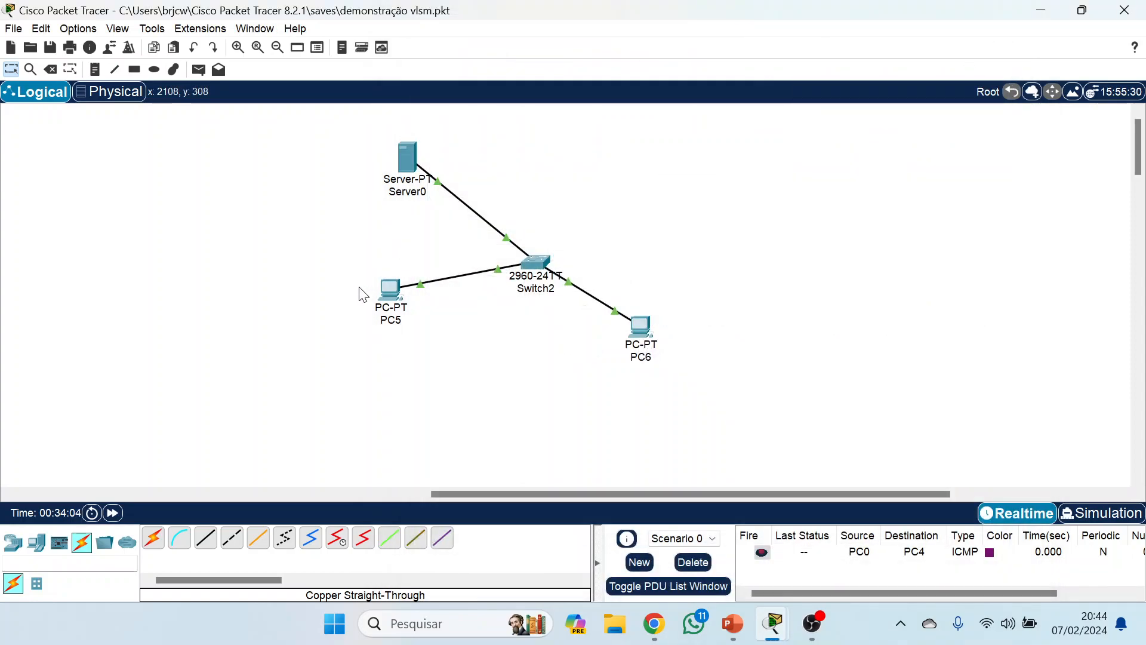
Switch PC5's IPv4 configuration to static and back to DHCP to request a new address, and close its window.
{"action": "left_click", "coordinate": [390, 291]}
{"action": "left_click", "coordinate": [477, 97]}
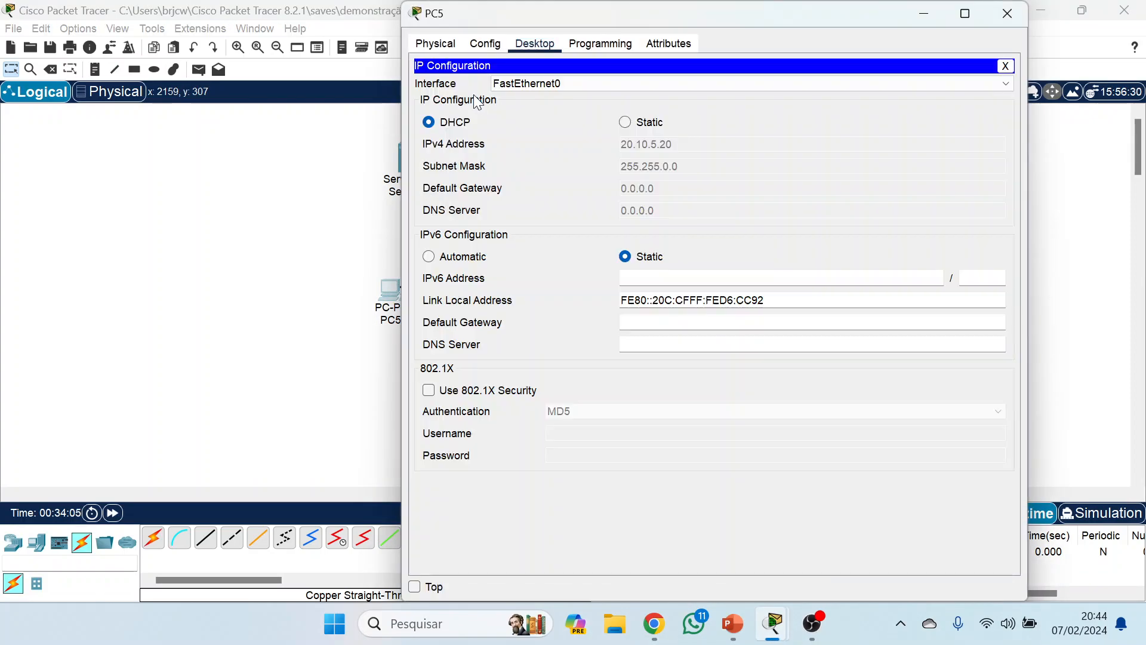
{"action": "left_click", "coordinate": [623, 120]}
{"action": "left_click", "coordinate": [455, 123]}
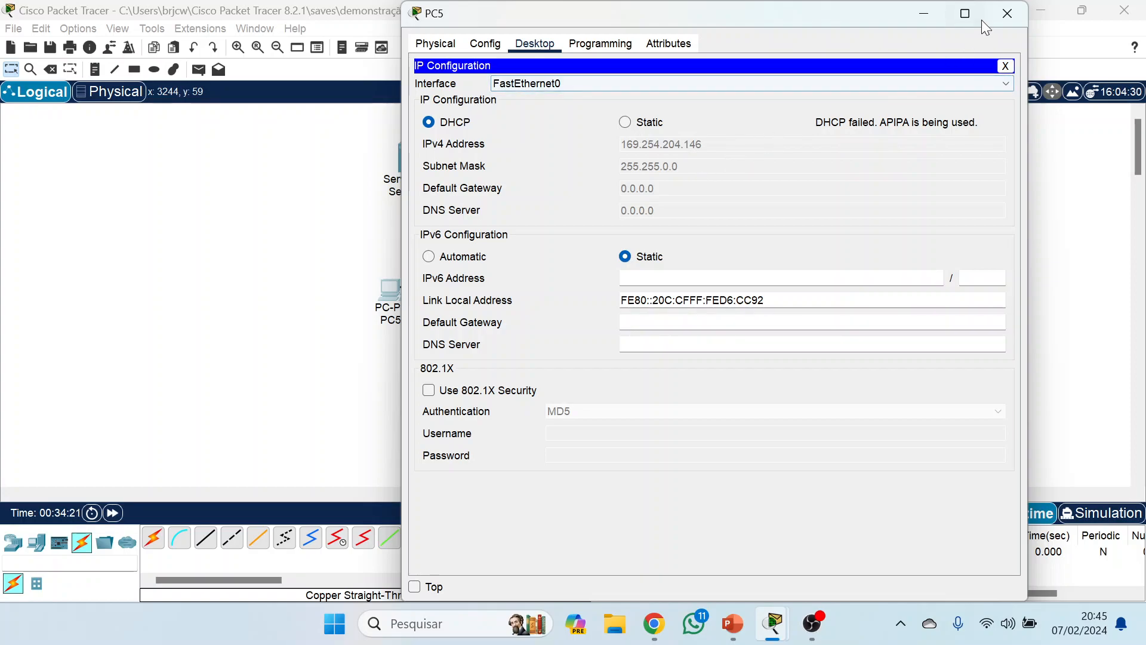
{"action": "left_click", "coordinate": [1005, 14]}
Make PC6 request a new IPv4 address by toggling its configuration to static and back to DHCP, and close its window.
{"action": "left_click", "coordinate": [640, 327]}
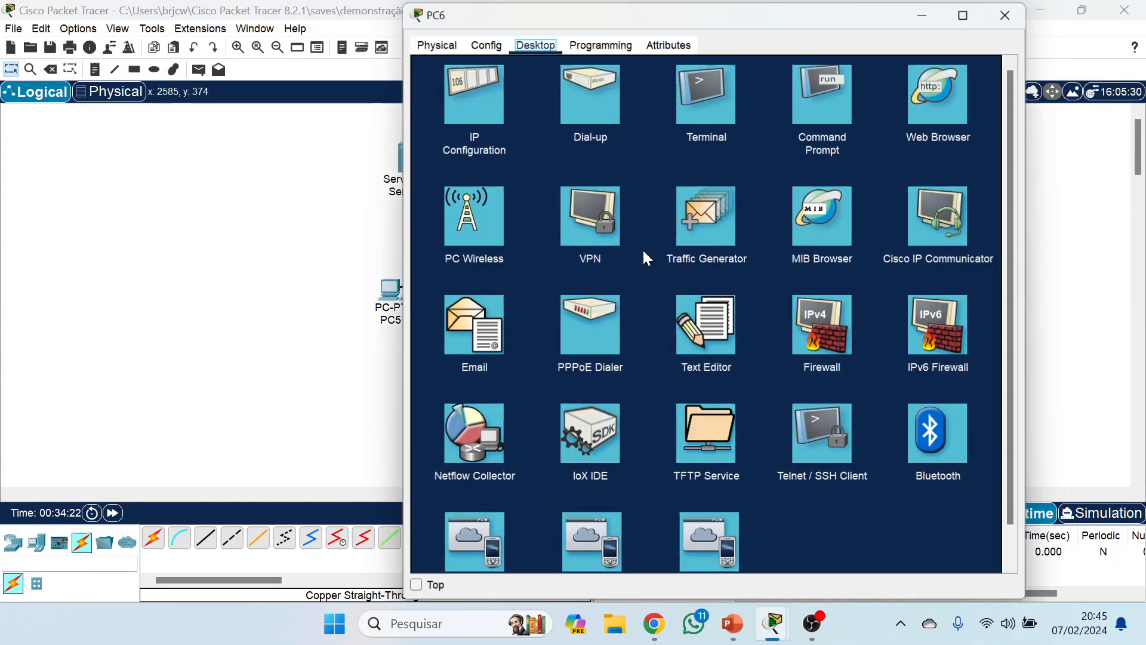
{"action": "left_click", "coordinate": [493, 89]}
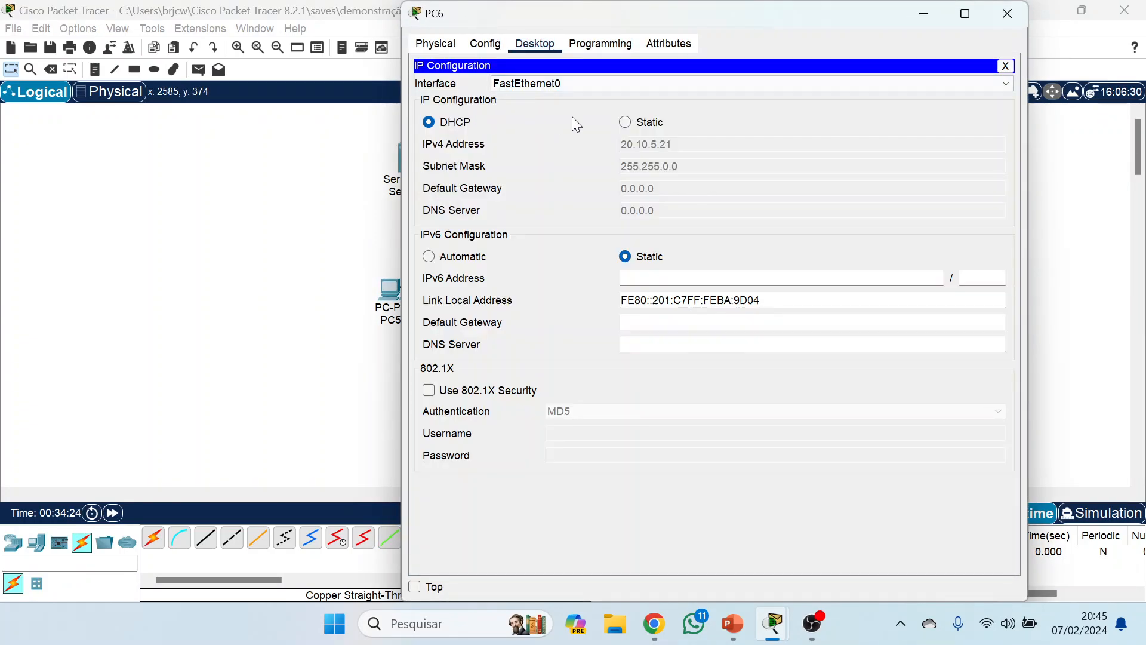
{"action": "left_click", "coordinate": [643, 123]}
{"action": "left_click", "coordinate": [463, 122]}
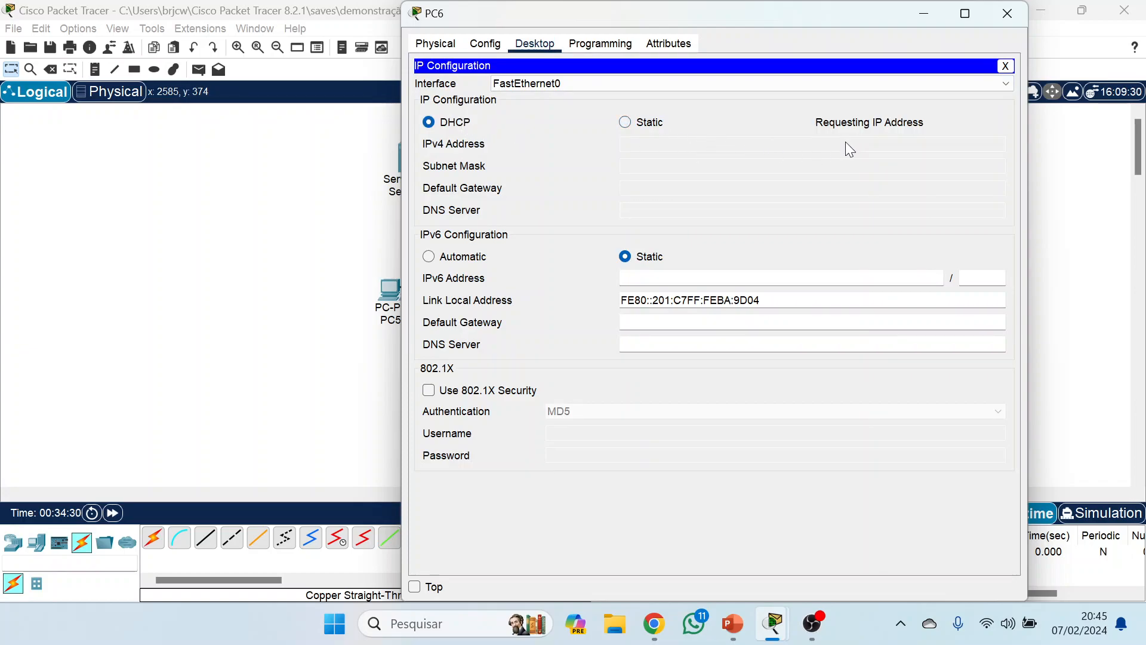
{"action": "left_click", "coordinate": [1006, 14]}
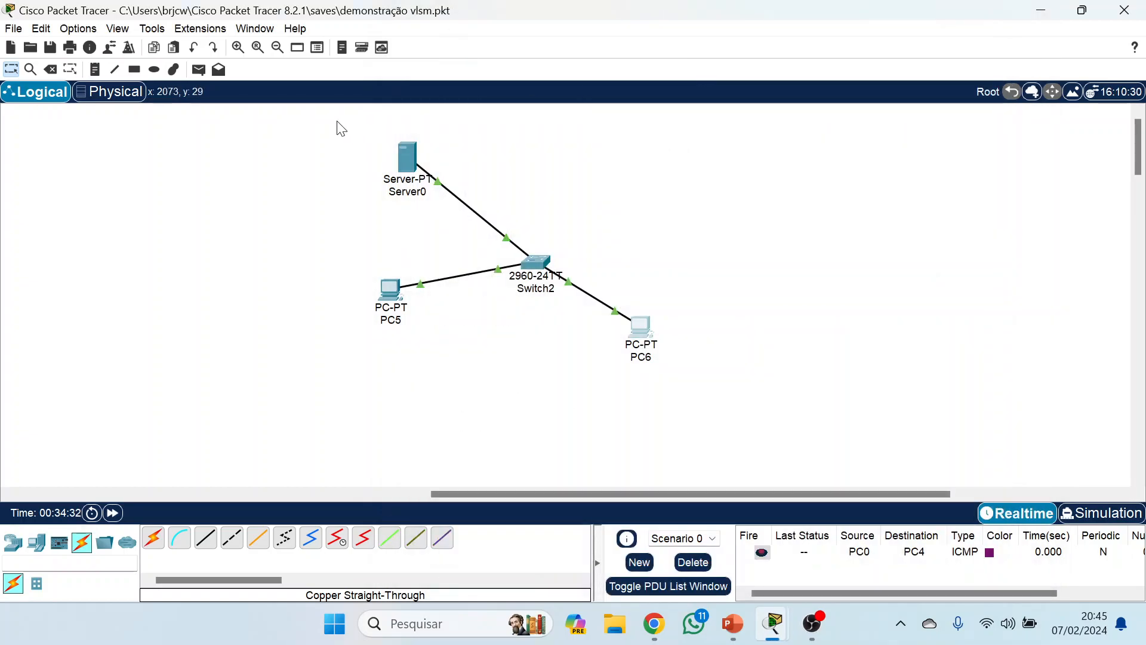
Test connectivity by sending a simple PDU from PC5 to PC6.
{"action": "left_click", "coordinate": [199, 69]}
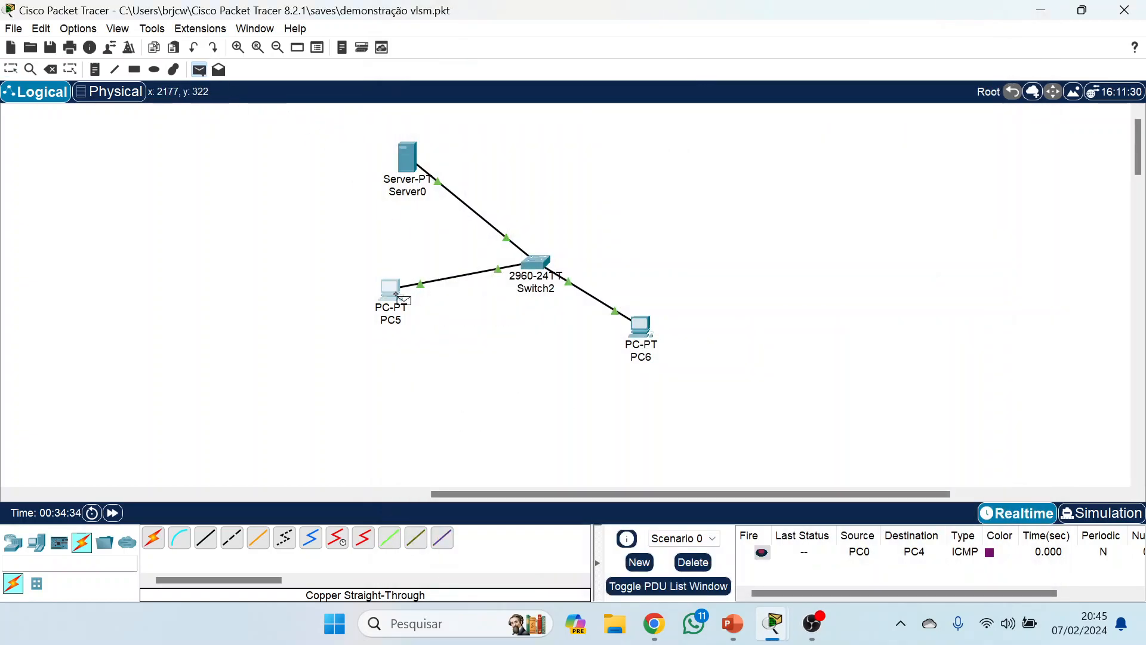
{"action": "left_click", "coordinate": [391, 291]}
{"action": "left_click", "coordinate": [650, 336]}
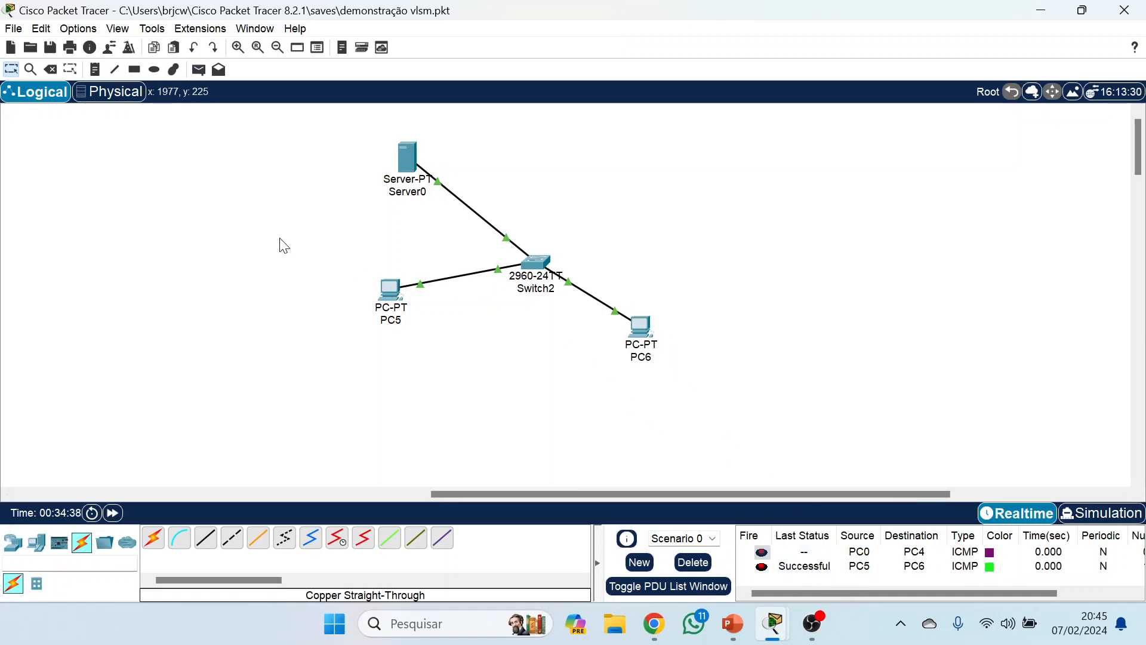
{"action": "left_click_drag", "start_coordinate": [280, 237], "coordinate": [722, 429]}
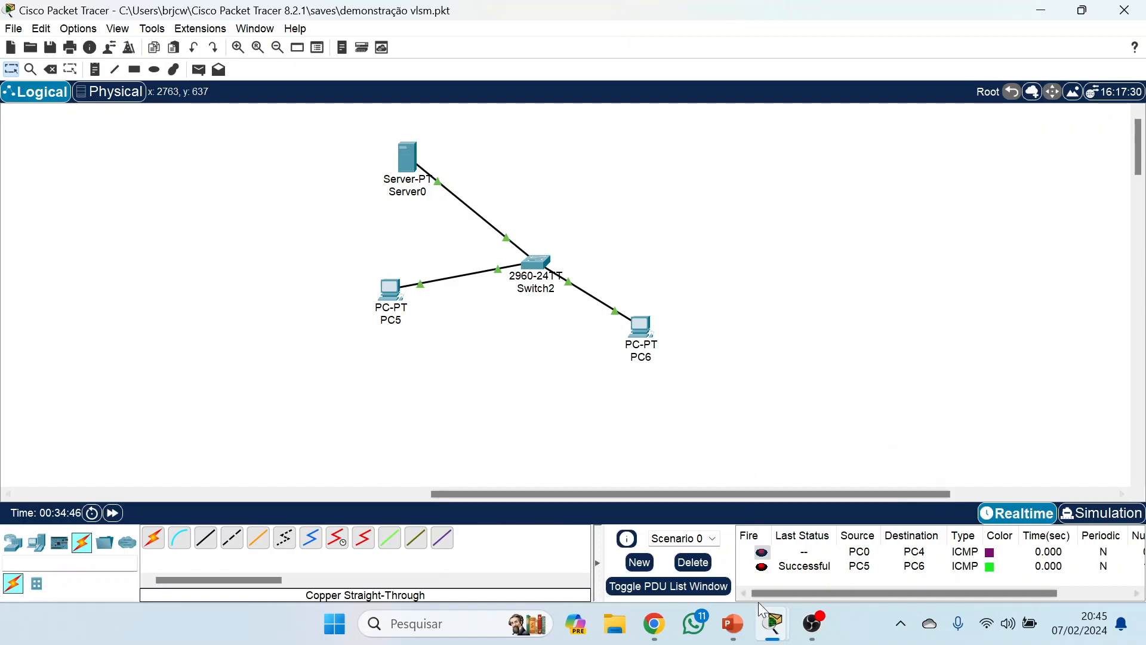
Switch to PowerPoint and advance the ITN_Module_17 presentation to the default gateway problems slide.
{"action": "left_click", "coordinate": [733, 624]}
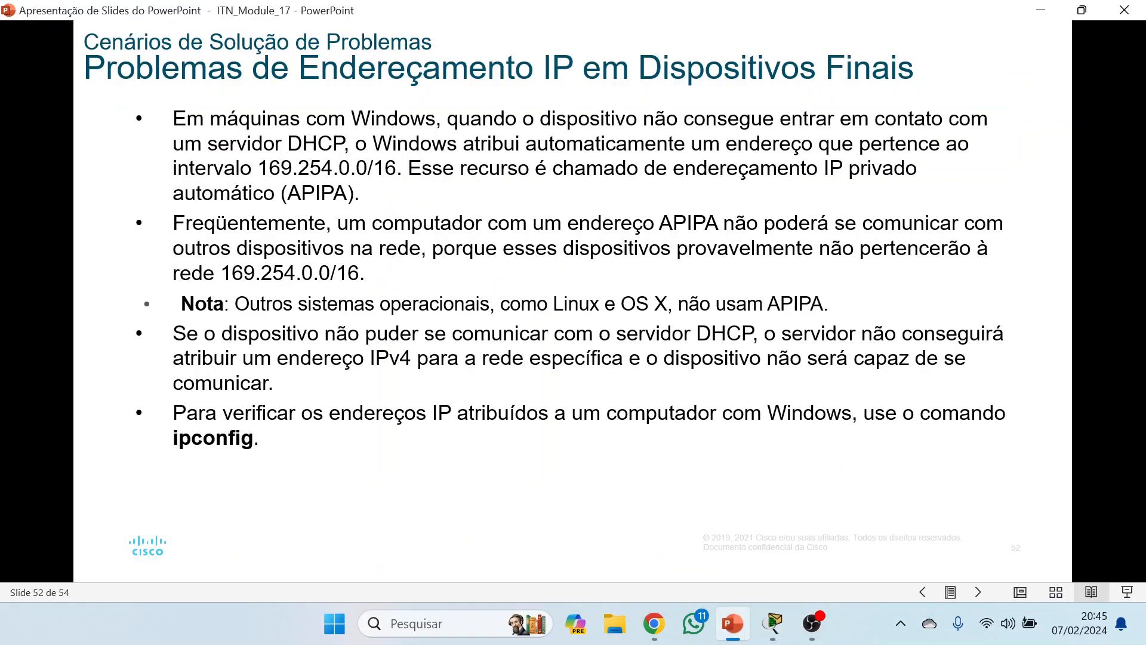
{"action": "key", "text": "Right"}
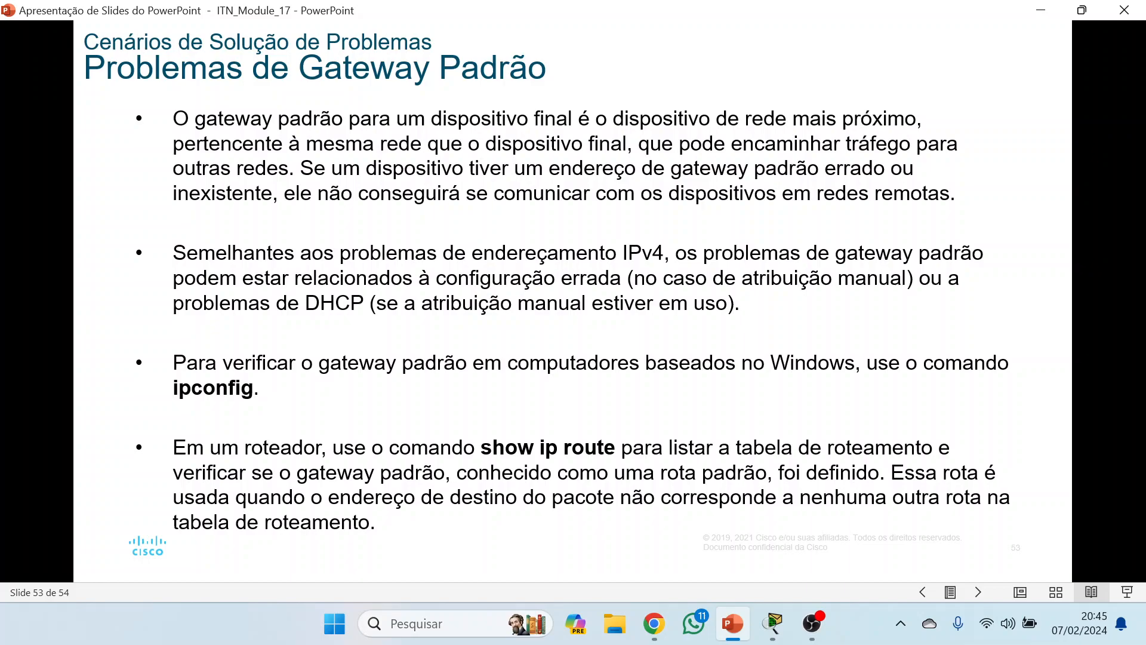
Switch to Packet Tracer, clear the scenario's PDU list and send a simple PDU from PC0 to PC4 in the subnetted topology.
{"action": "left_click", "coordinate": [774, 623]}
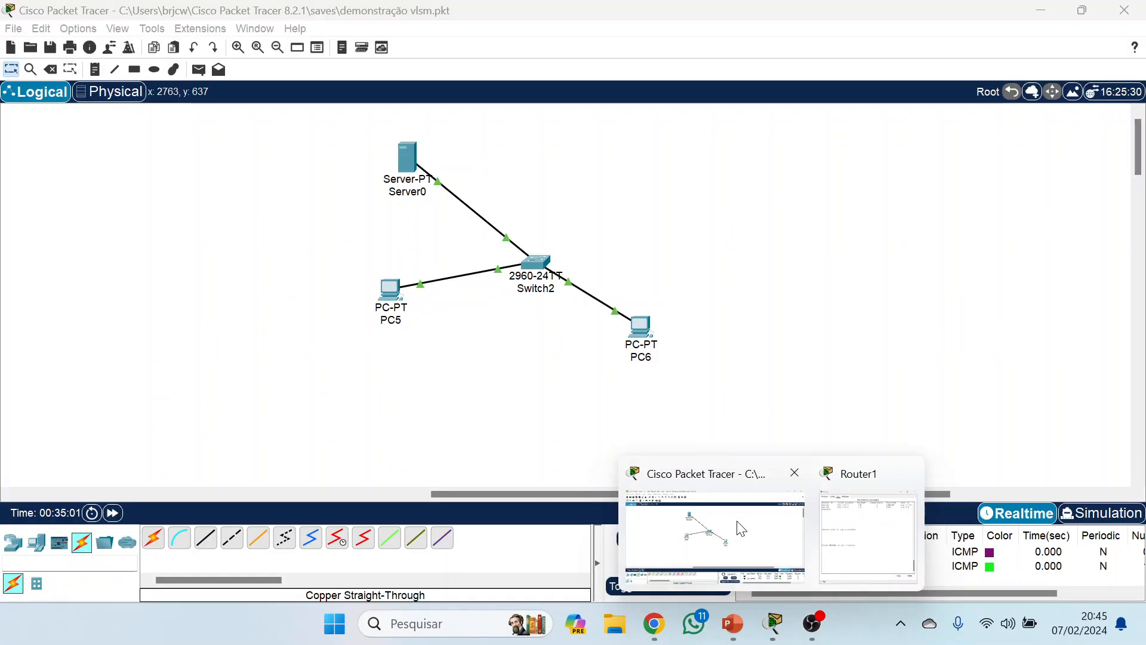
{"action": "left_click", "coordinate": [740, 525]}
{"action": "left_click_drag", "start_coordinate": [696, 501], "coordinate": [220, 496]}
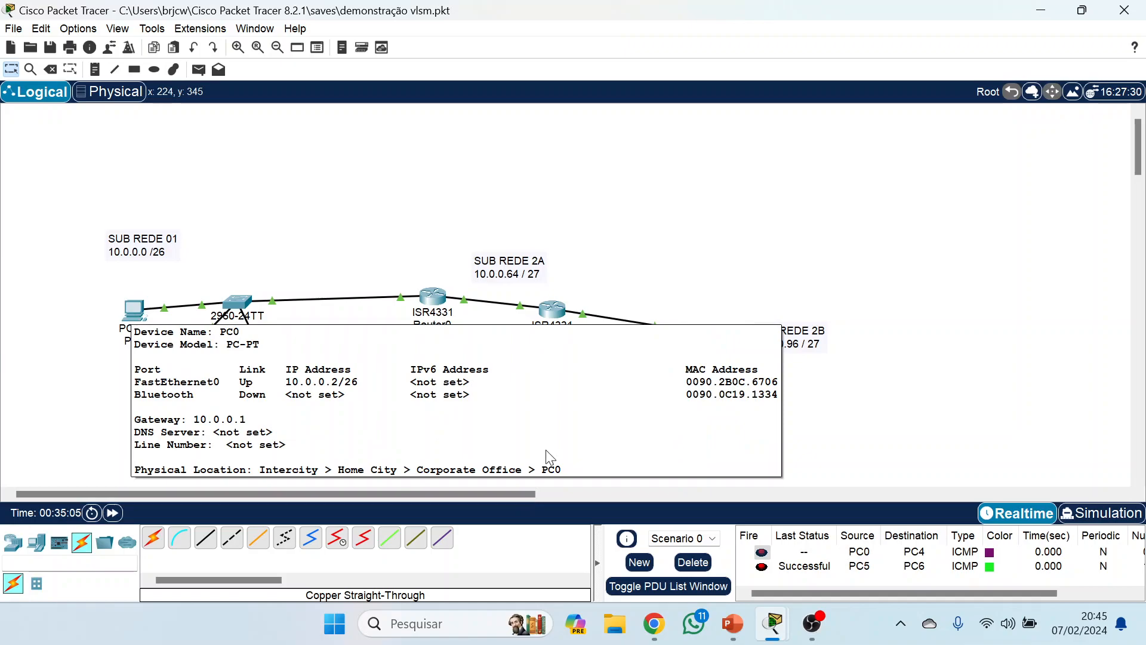
{"action": "left_click", "coordinate": [697, 570]}
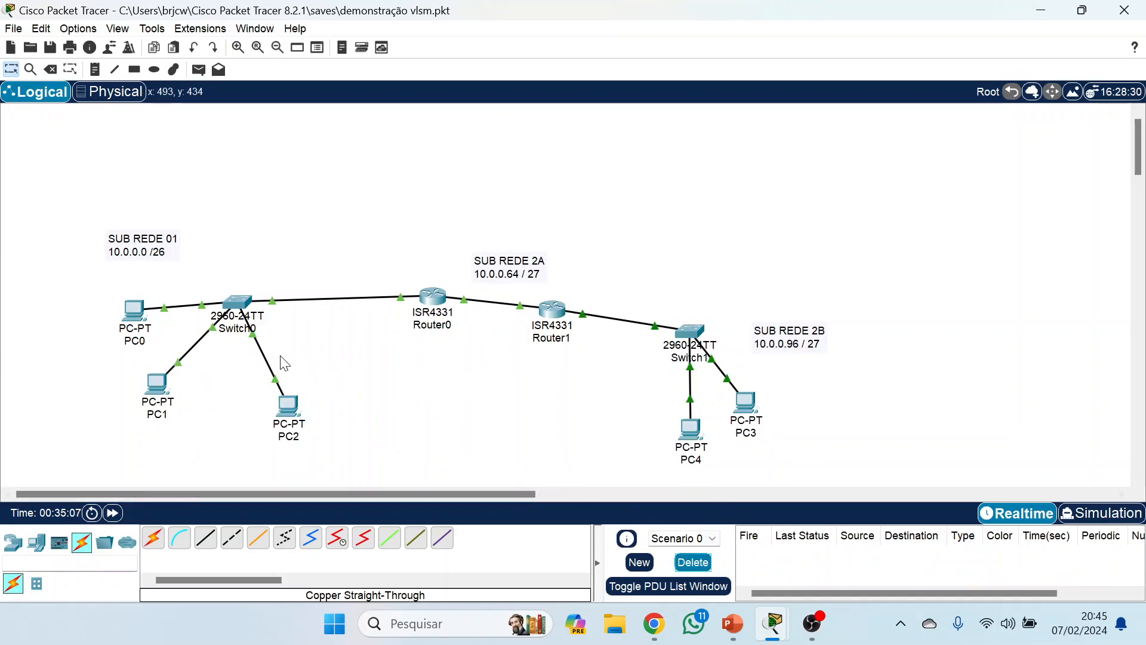
{"action": "left_click", "coordinate": [198, 69]}
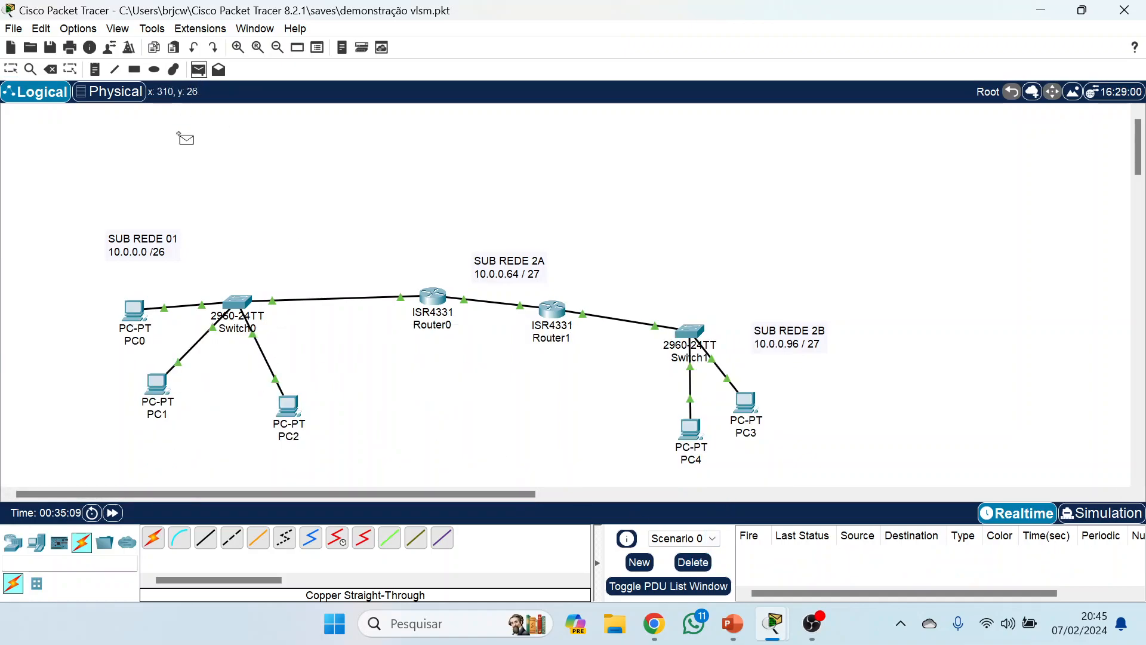
{"action": "left_click", "coordinate": [135, 311]}
{"action": "left_click", "coordinate": [691, 425]}
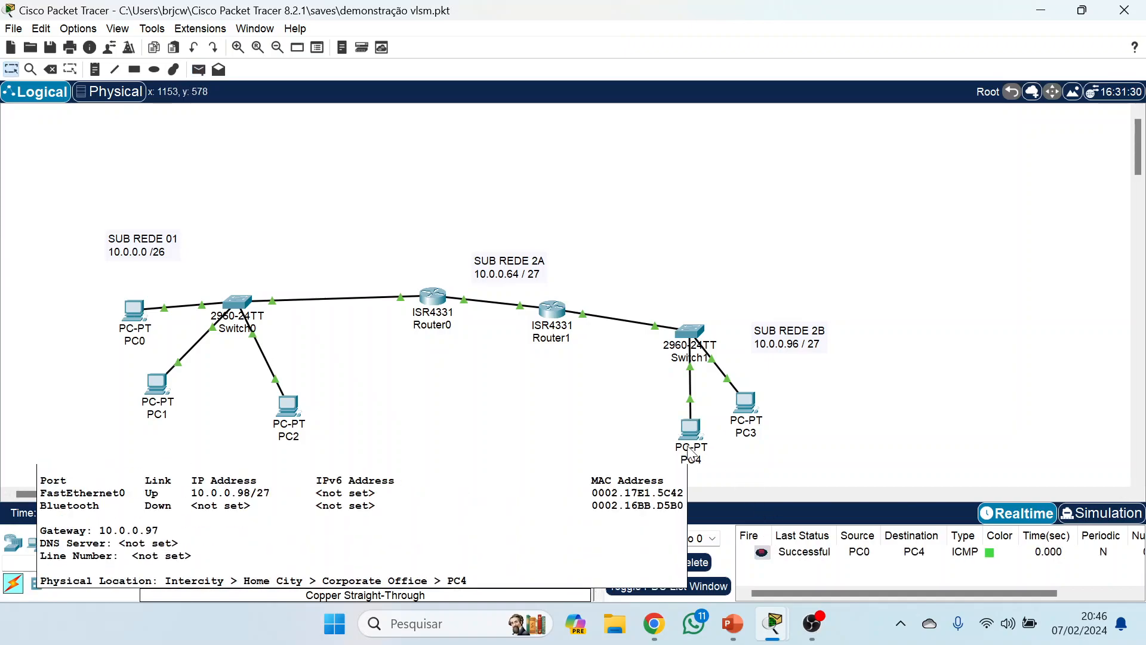
Check the IPv4 address and subnet mask of Router0's GigabitEthernet0/0/0 interface and close the router window.
{"action": "left_click", "coordinate": [425, 300]}
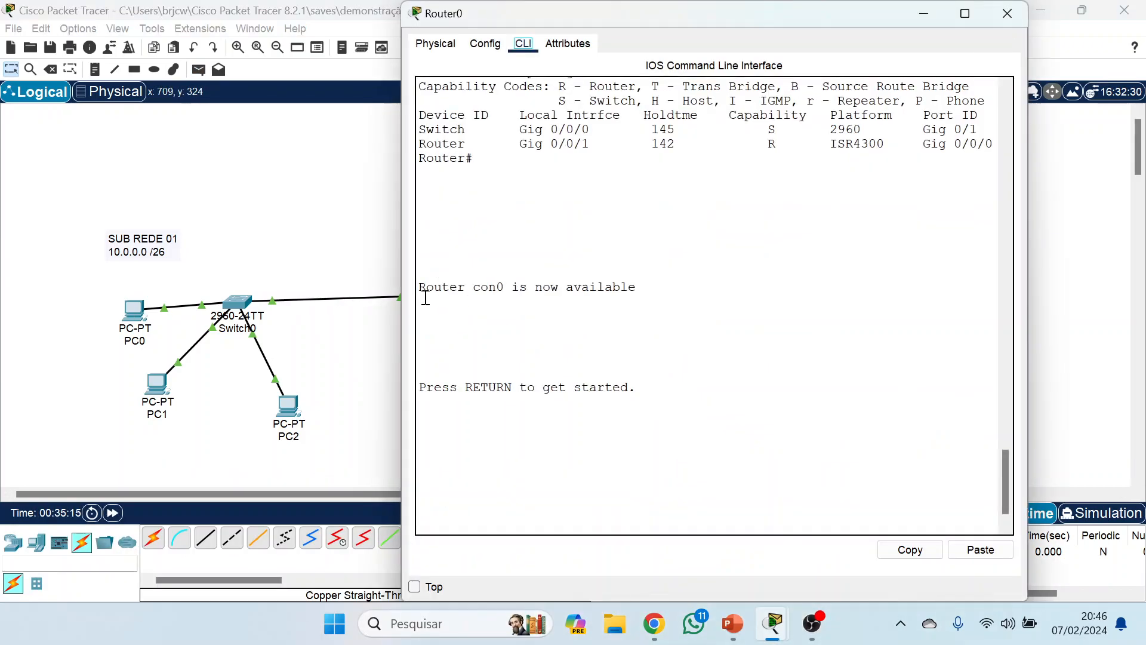
{"action": "left_click", "coordinate": [486, 43]}
{"action": "left_click", "coordinate": [509, 220]}
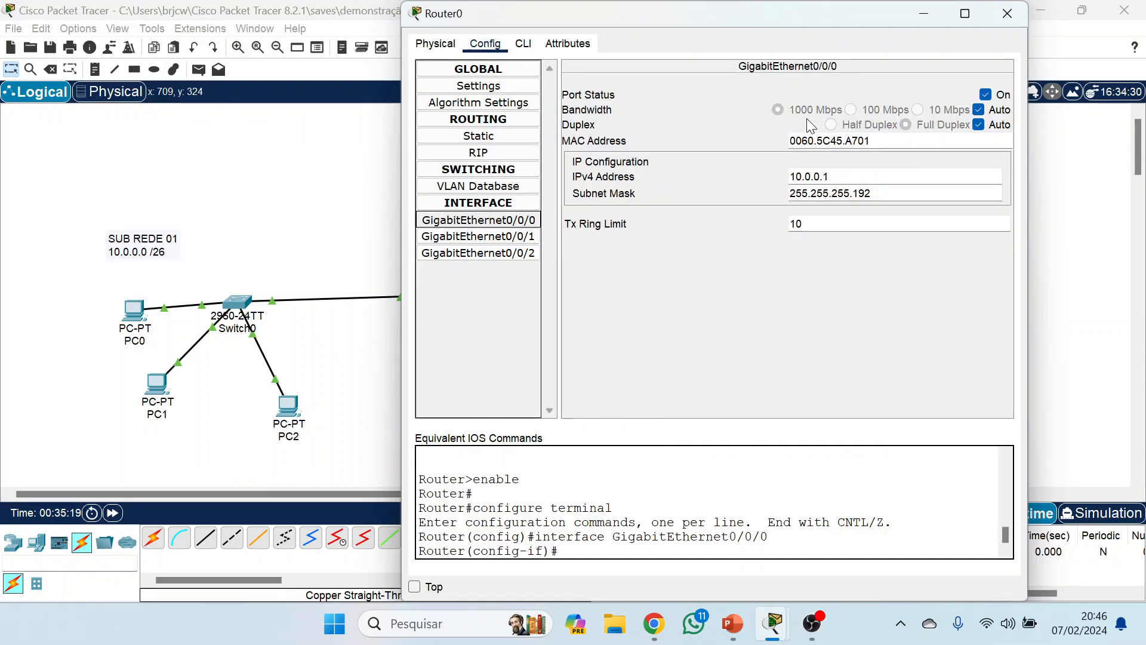
{"action": "left_click", "coordinate": [1006, 13]}
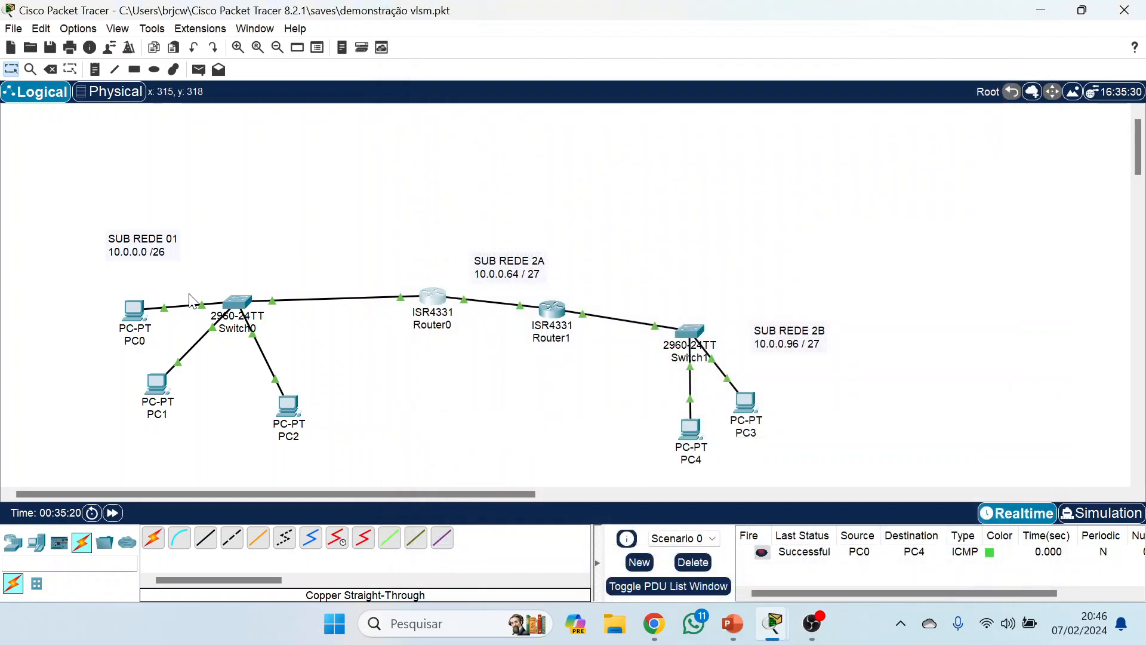
Set PC0's default gateway to the wrong address 10.0.0.6 and close its window.
{"action": "left_click", "coordinate": [145, 315]}
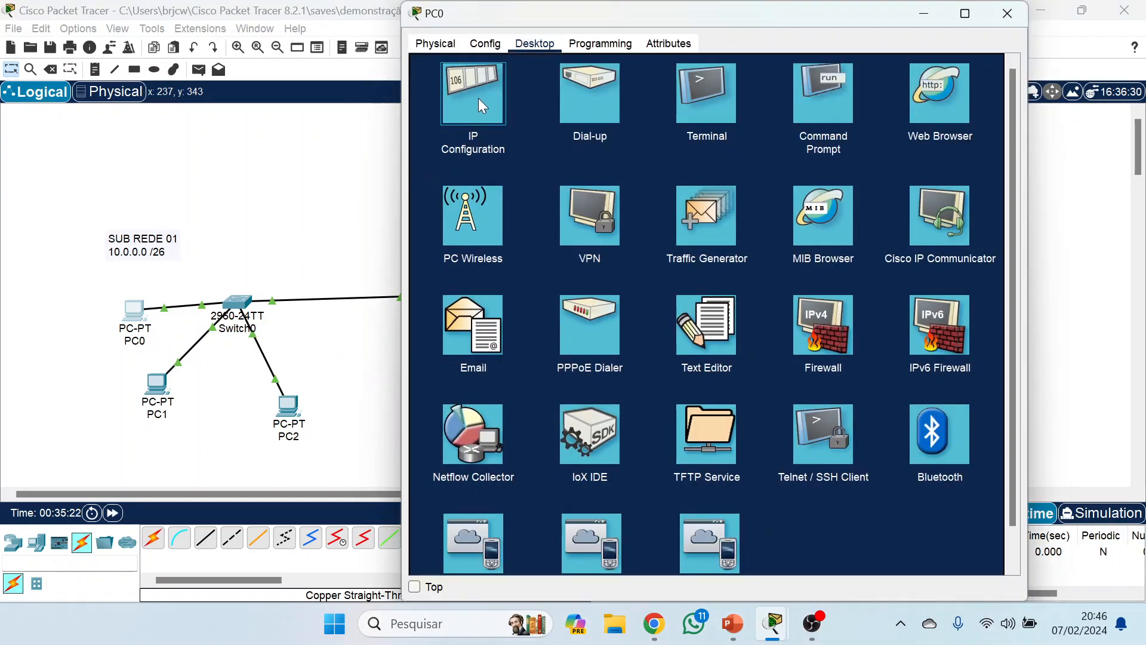
{"action": "left_click", "coordinate": [478, 98]}
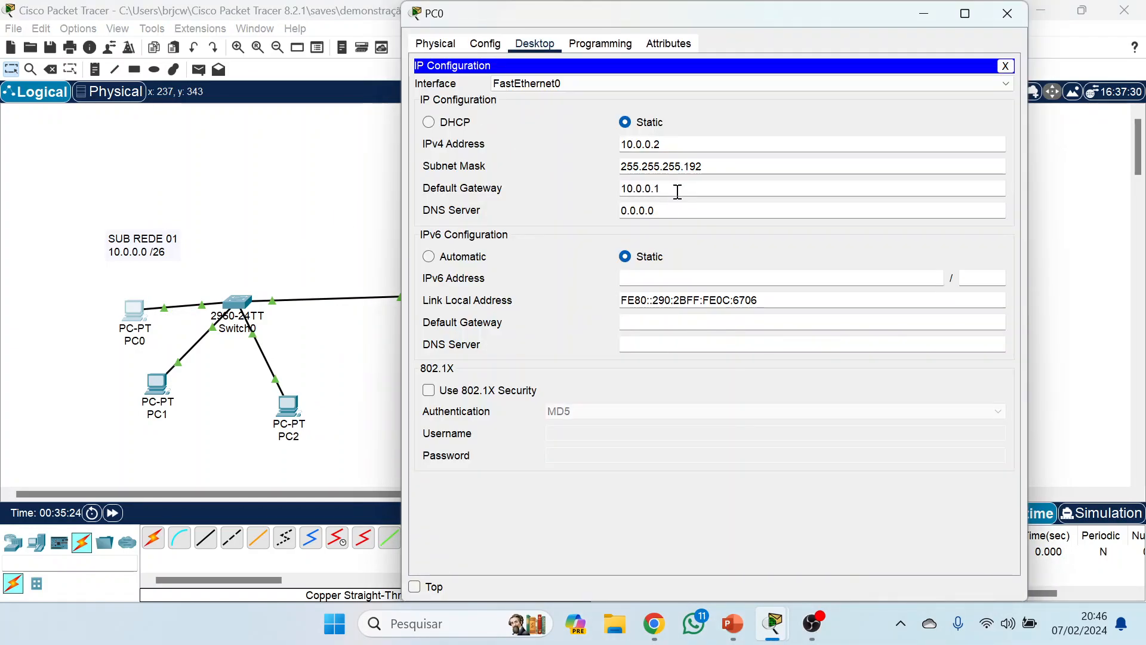
{"action": "key", "text": "BackSpace"}
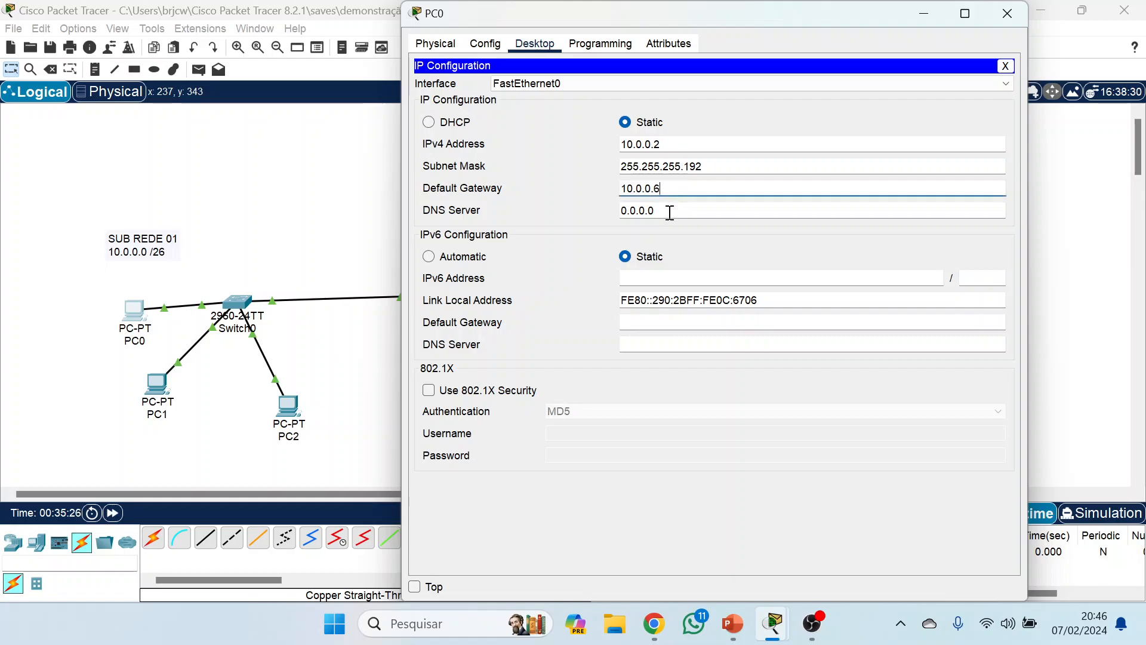
{"action": "left_click", "coordinate": [668, 210]}
{"action": "left_click", "coordinate": [989, 23]}
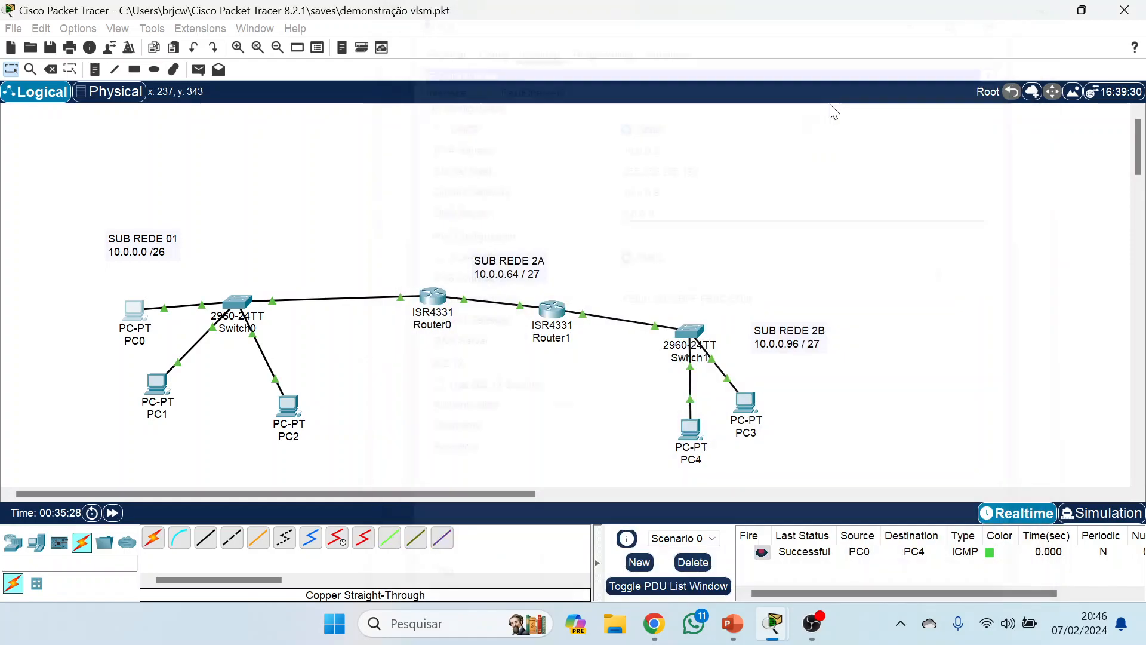
Clear the scenario's PDU list and send a simple PDU from PC0 to PC3 to test the wrong gateway.
{"action": "left_click", "coordinate": [692, 561]}
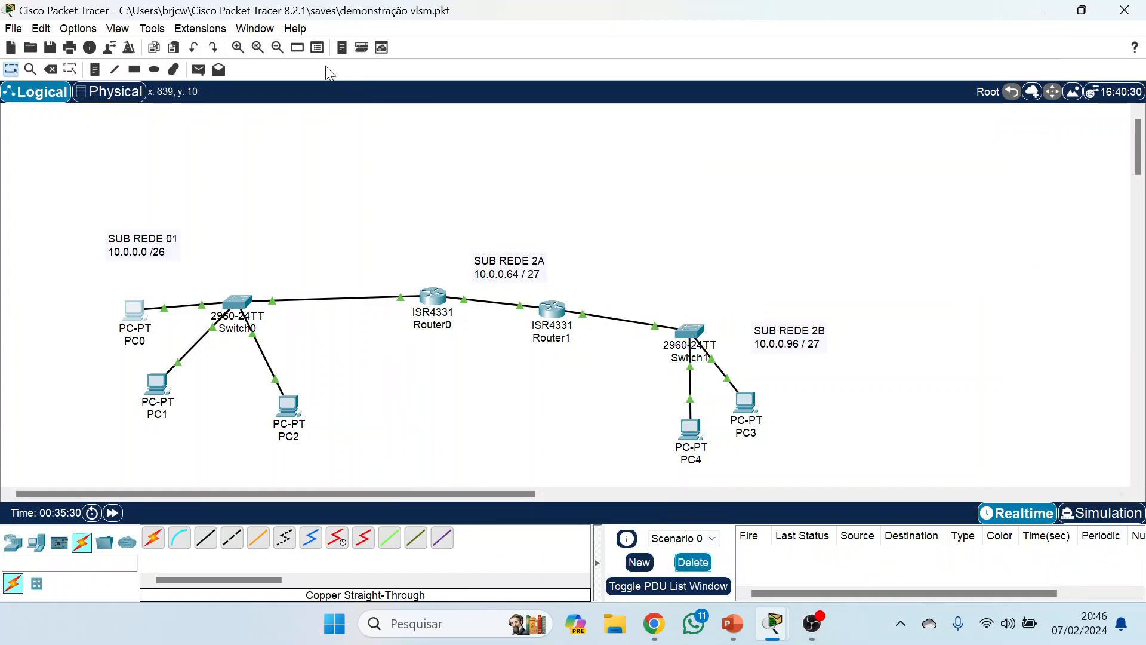
{"action": "left_click", "coordinate": [199, 69]}
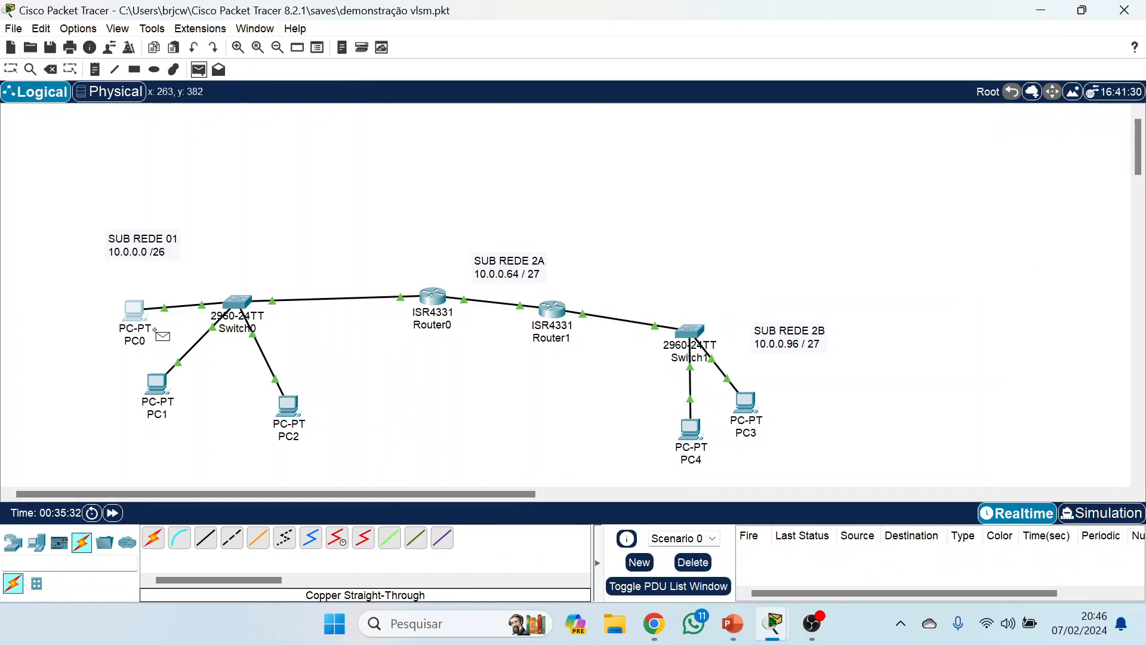
{"action": "left_click", "coordinate": [134, 310]}
{"action": "left_click", "coordinate": [746, 402]}
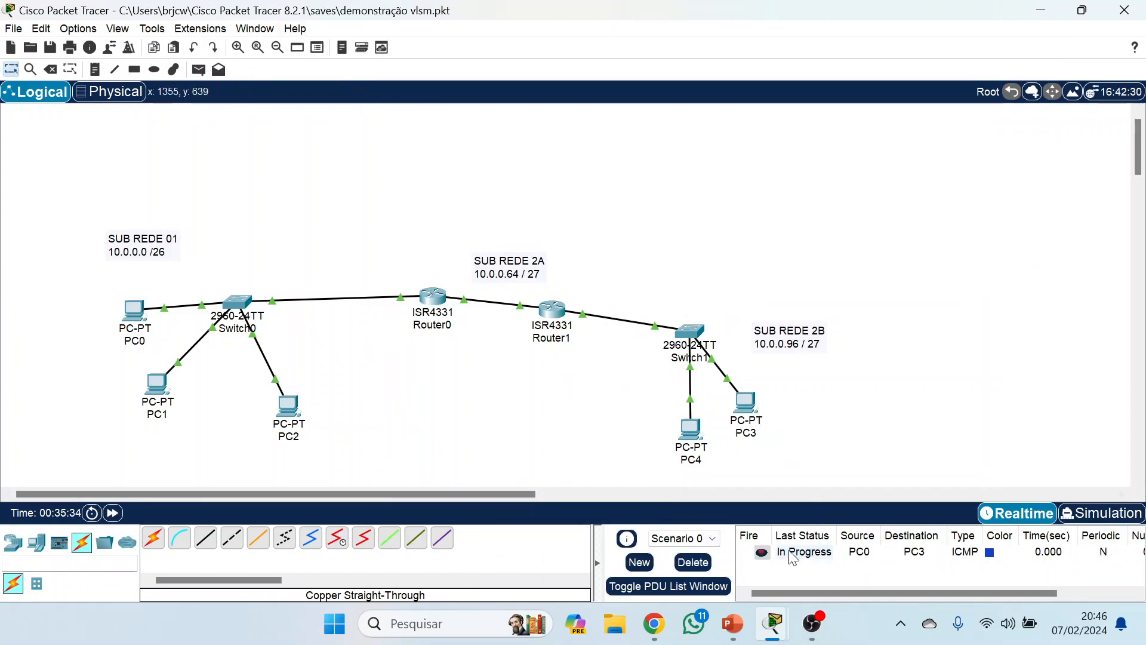
{"action": "left_click", "coordinate": [763, 552]}
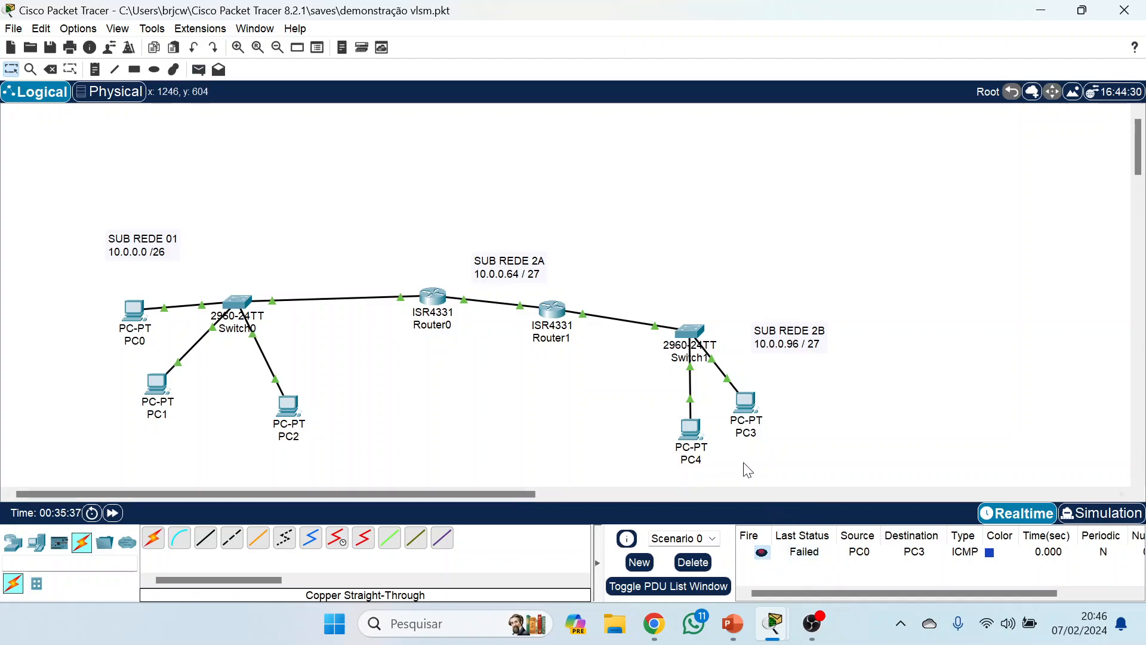
Switch to PowerPoint, advance the presentation to its closing Cisco slide and bring up the Google Meet call in Chrome.
{"action": "left_click", "coordinate": [738, 612]}
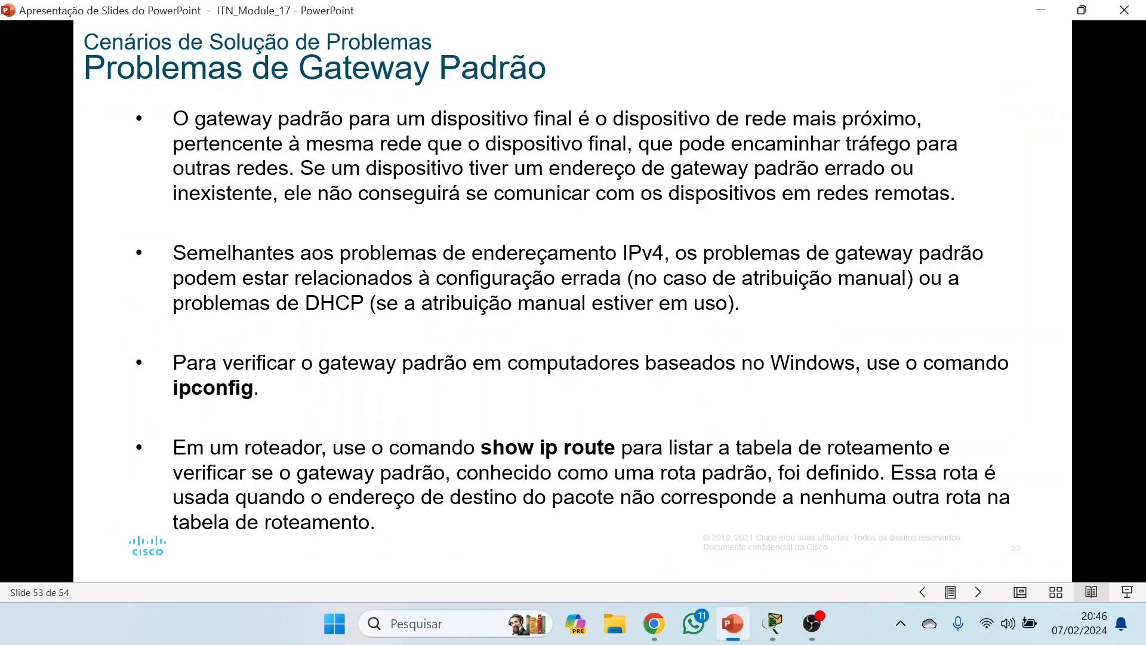
{"action": "key", "text": "Right"}
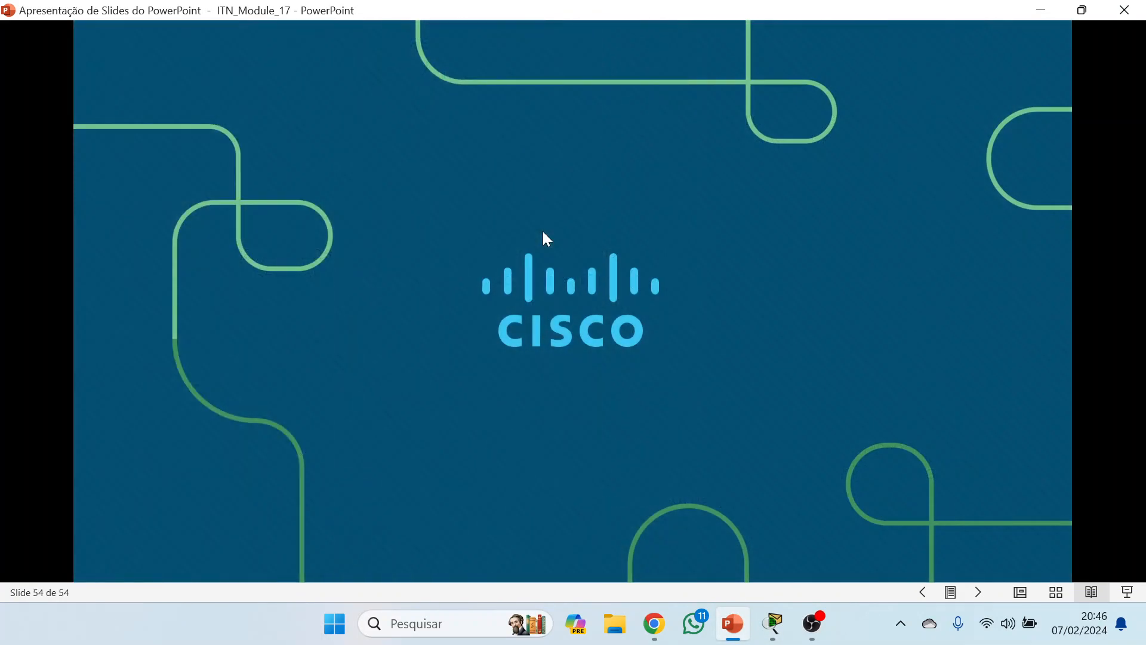
{"action": "mouse_move", "coordinate": [660, 631]}
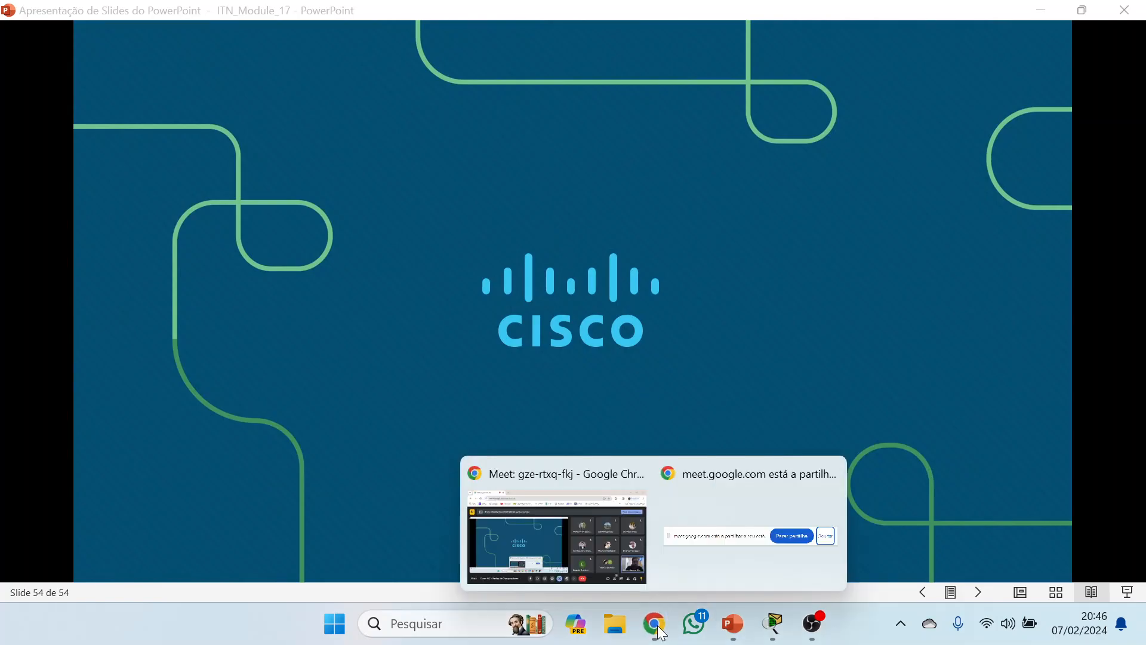
{"action": "left_click", "coordinate": [596, 547]}
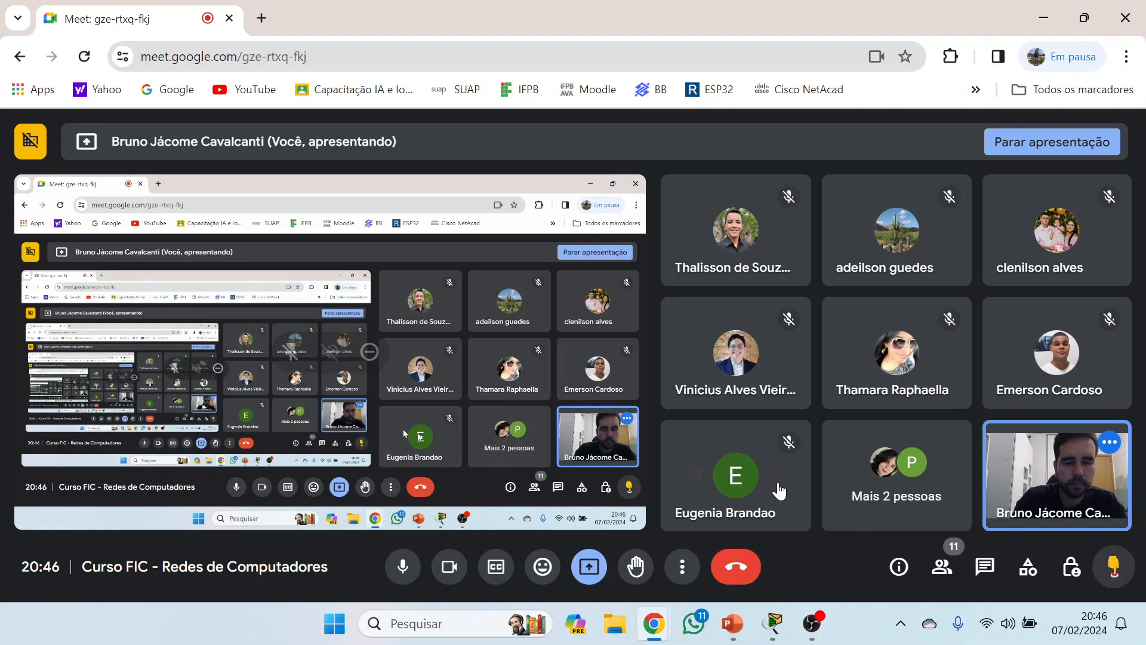
{"action": "mouse_move", "coordinate": [775, 489]}
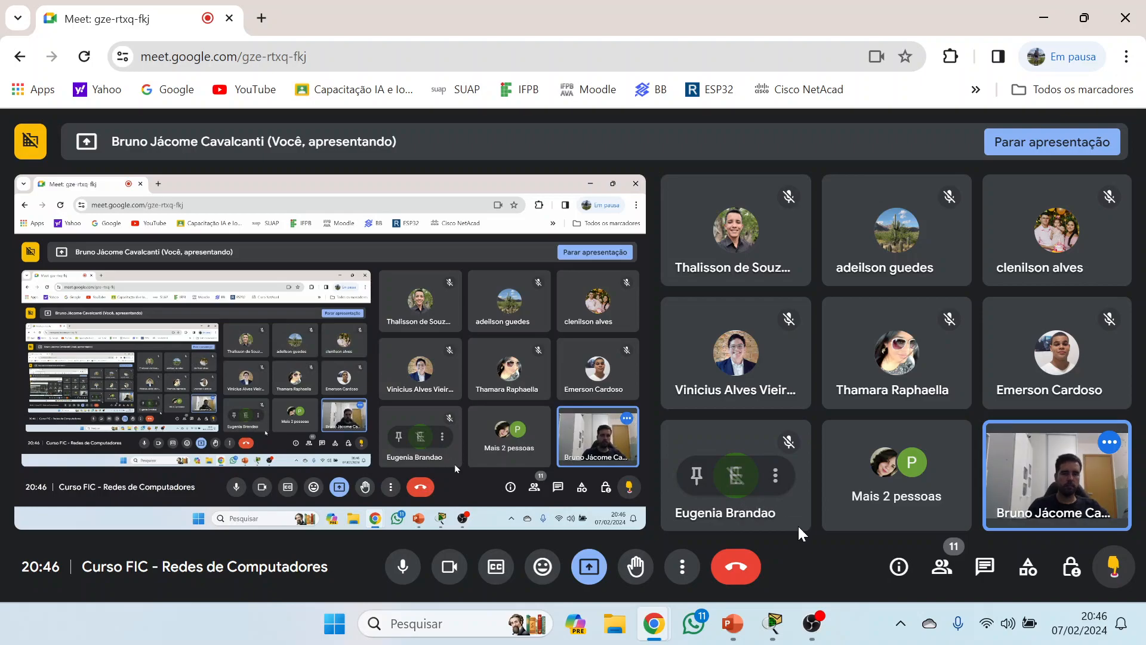
Switch to OBS and dismiss the Google Chrome presenting notification covering the recording controls.
{"action": "mouse_move", "coordinate": [815, 620]}
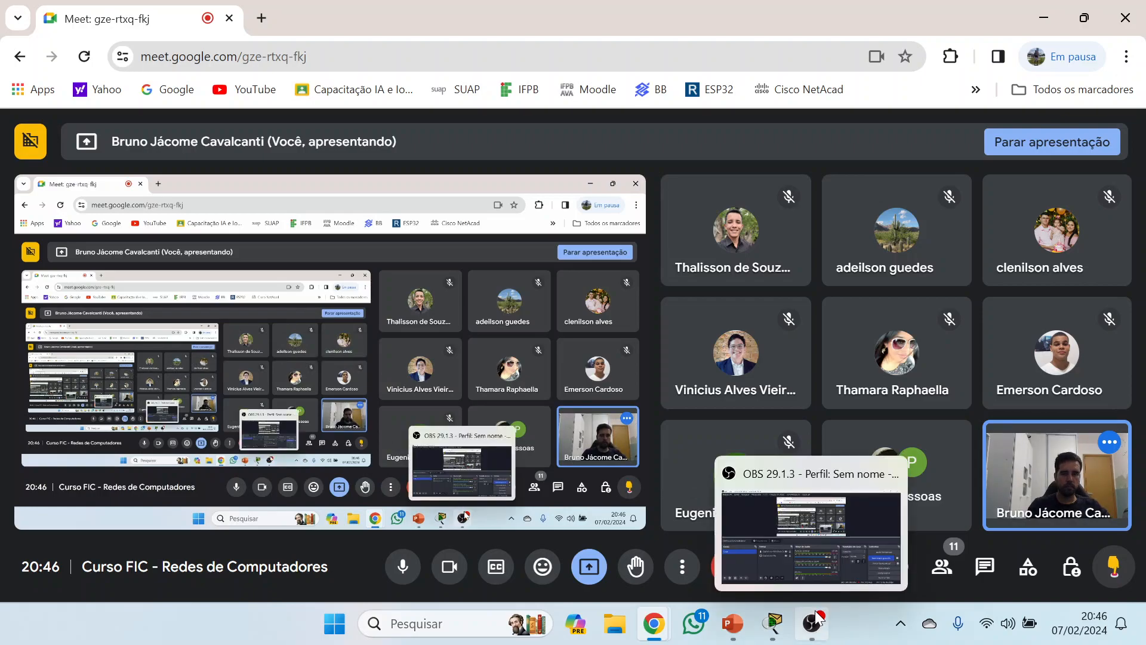
{"action": "left_click", "coordinate": [815, 614]}
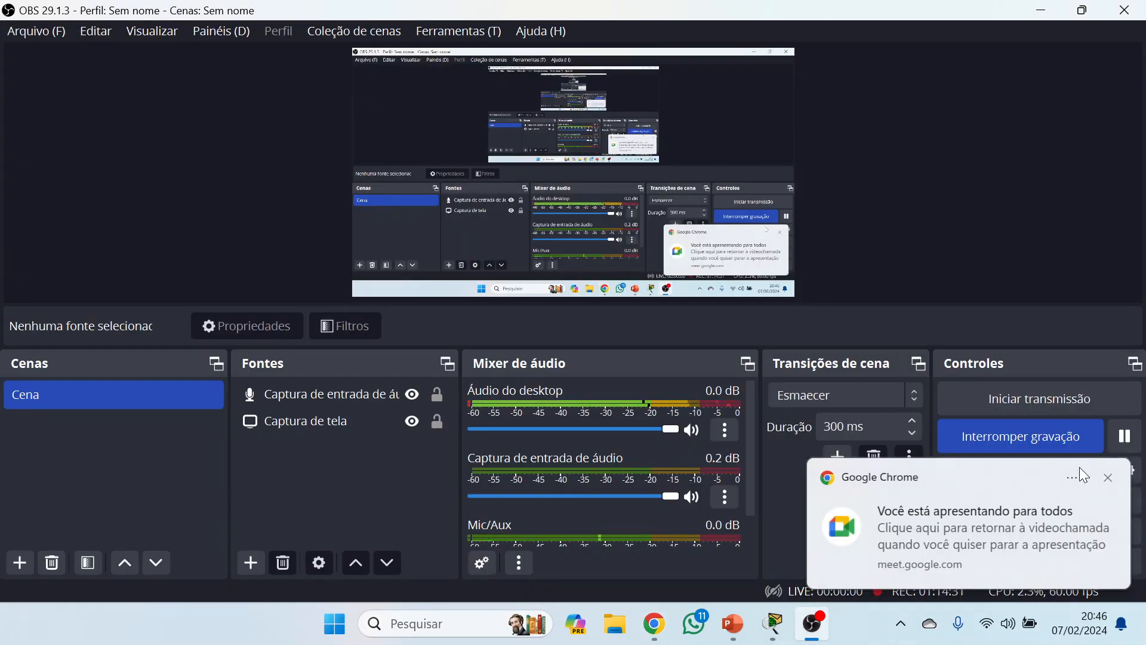
{"action": "left_click", "coordinate": [1107, 481]}
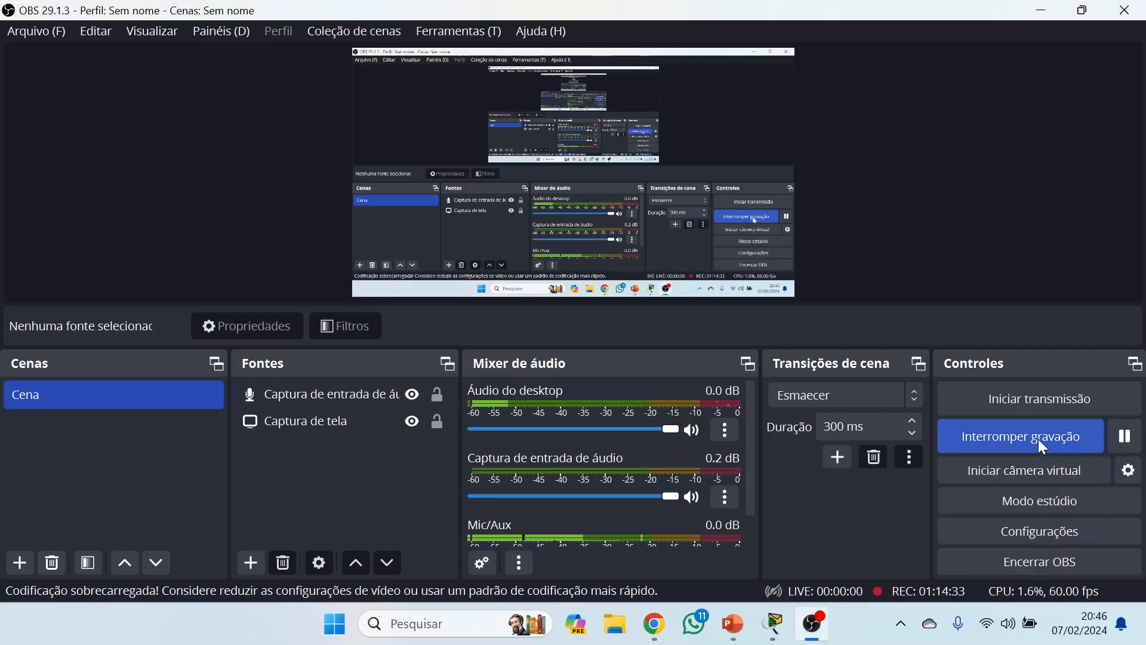